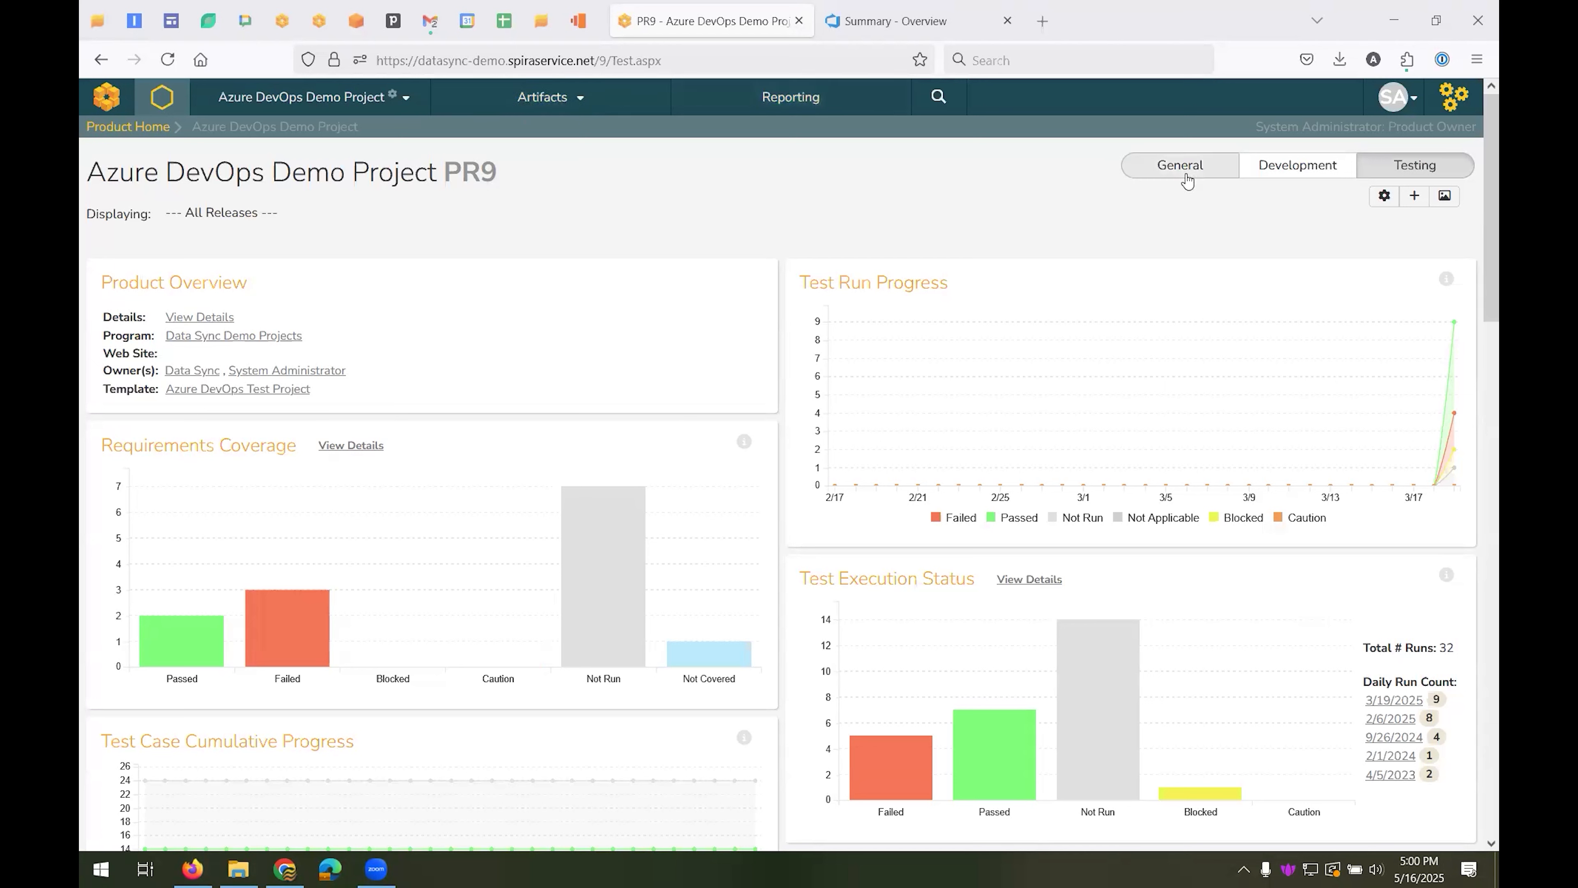
Open the system-level Data Synchronization administration page and review the configured plug-ins
left_click(1455, 96)
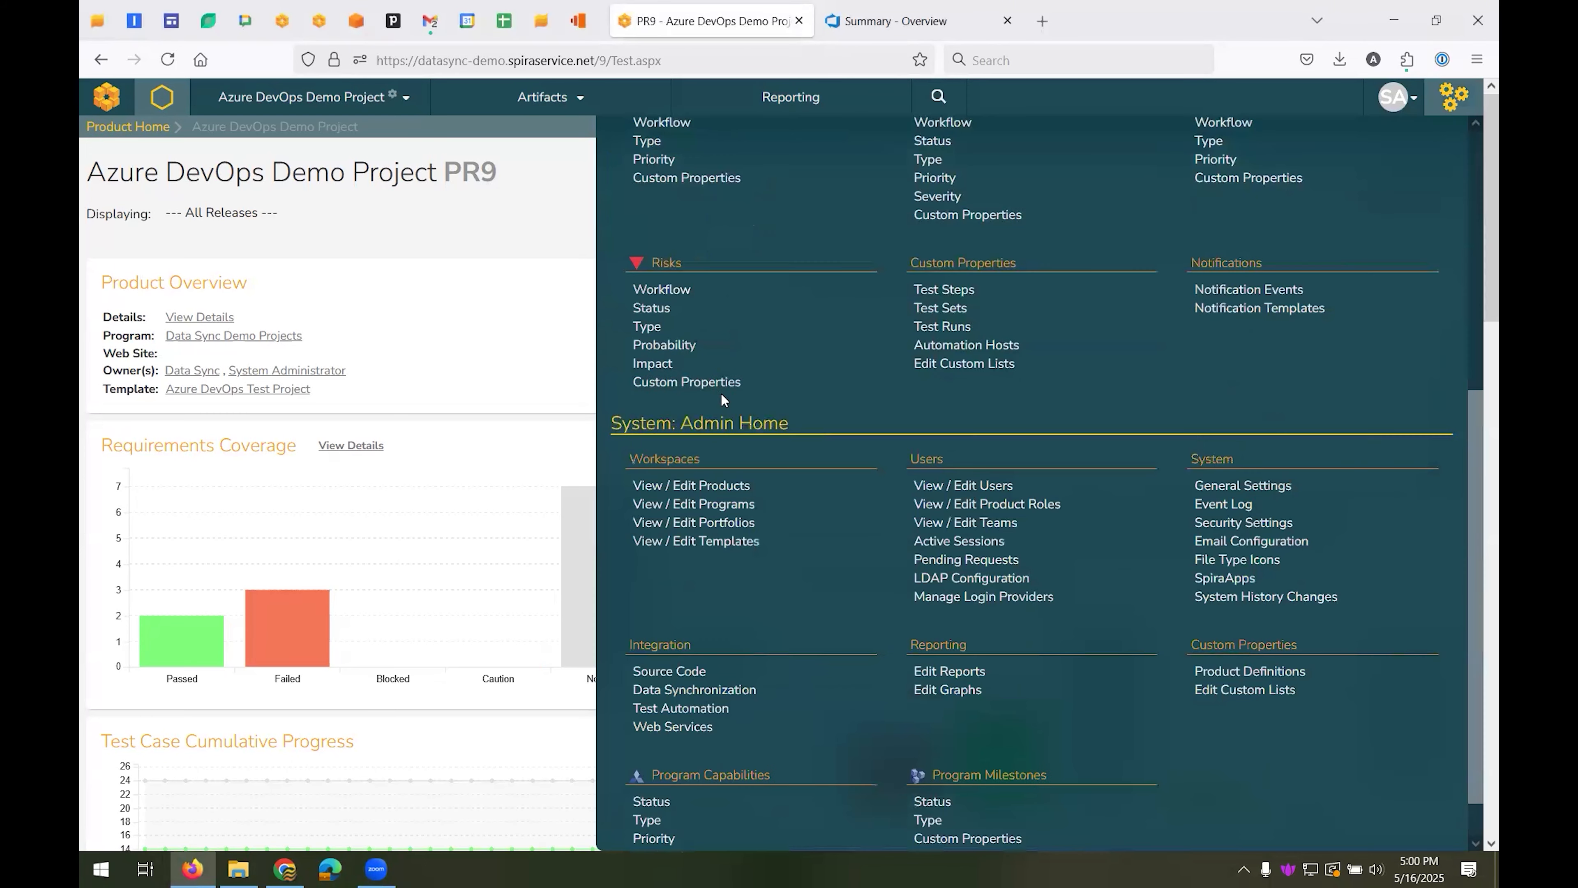
scroll(723, 400, "down", 1)
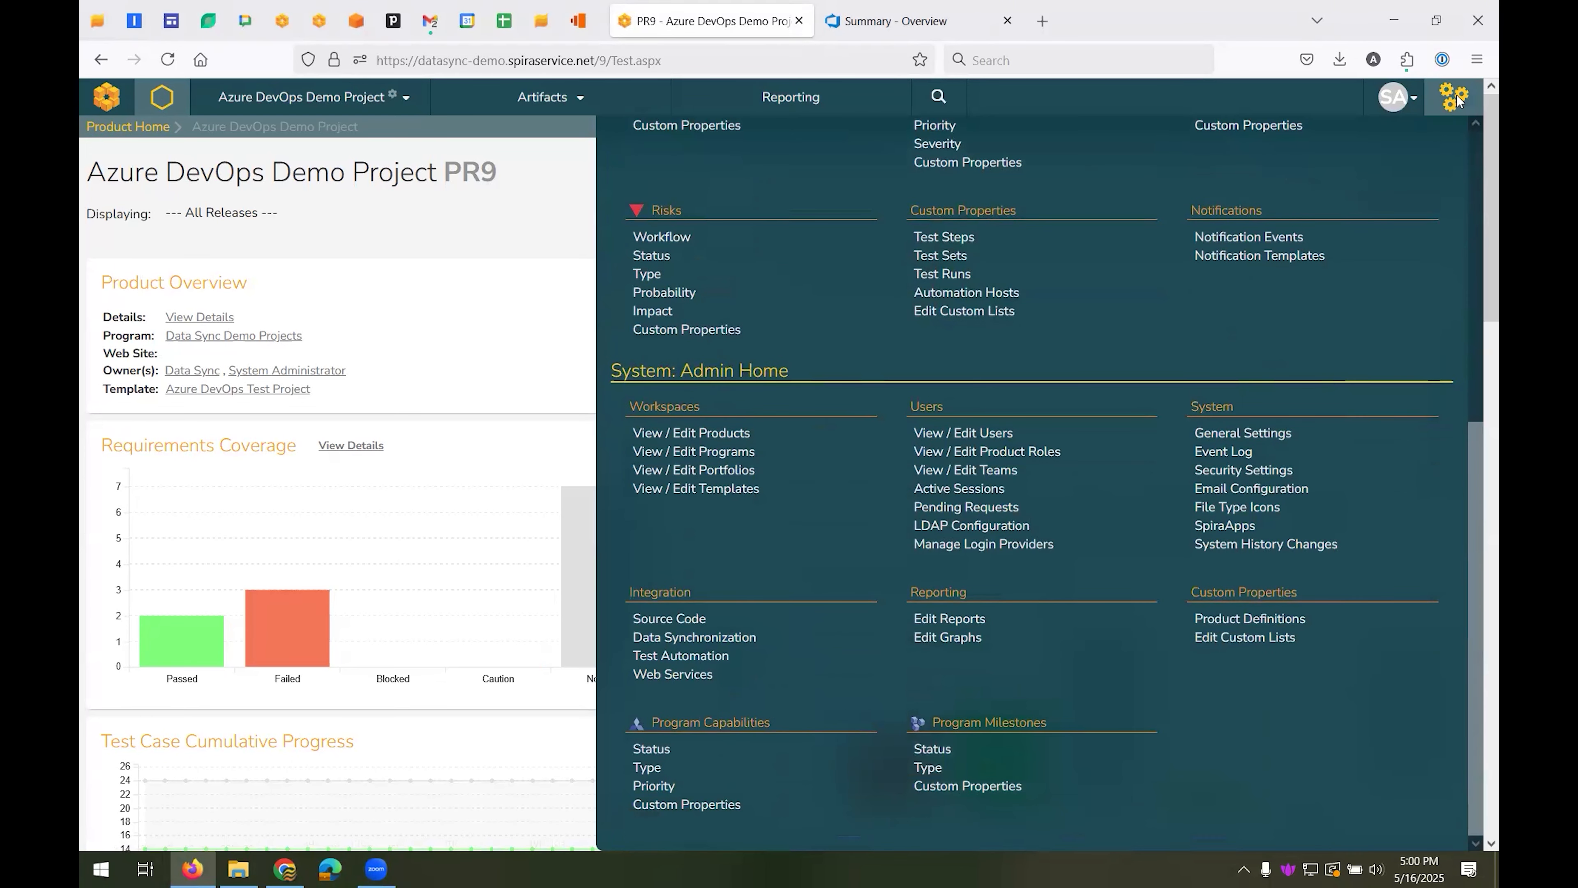
left_click(691, 645)
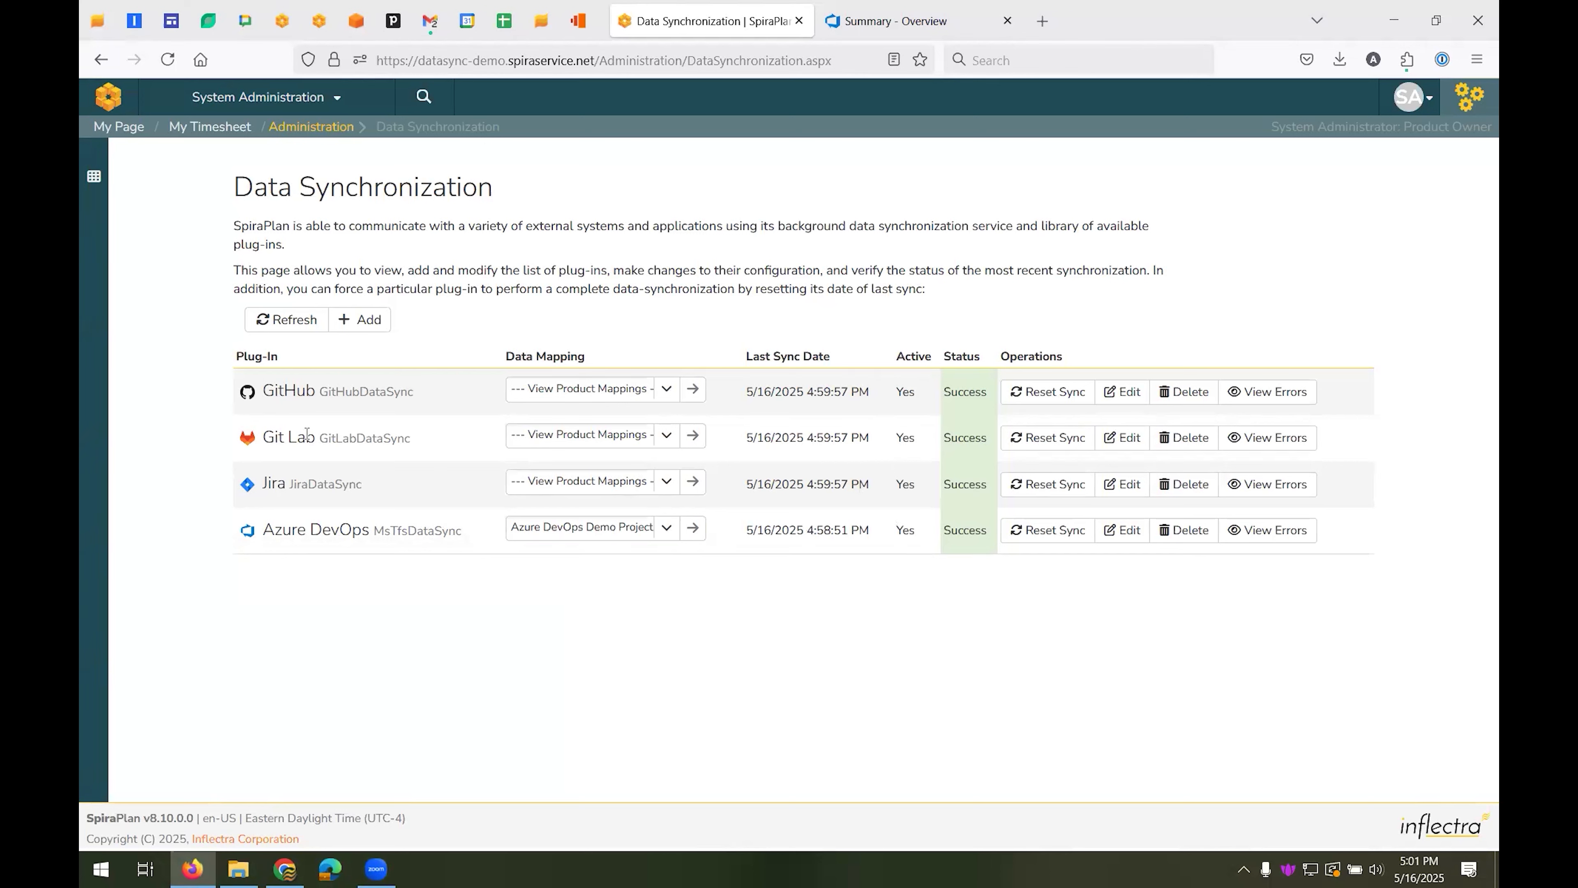
mouse_move(272, 503)
Switch the workspace to Azure DevOps Demo Project and open its requirements list
left_click(311, 103)
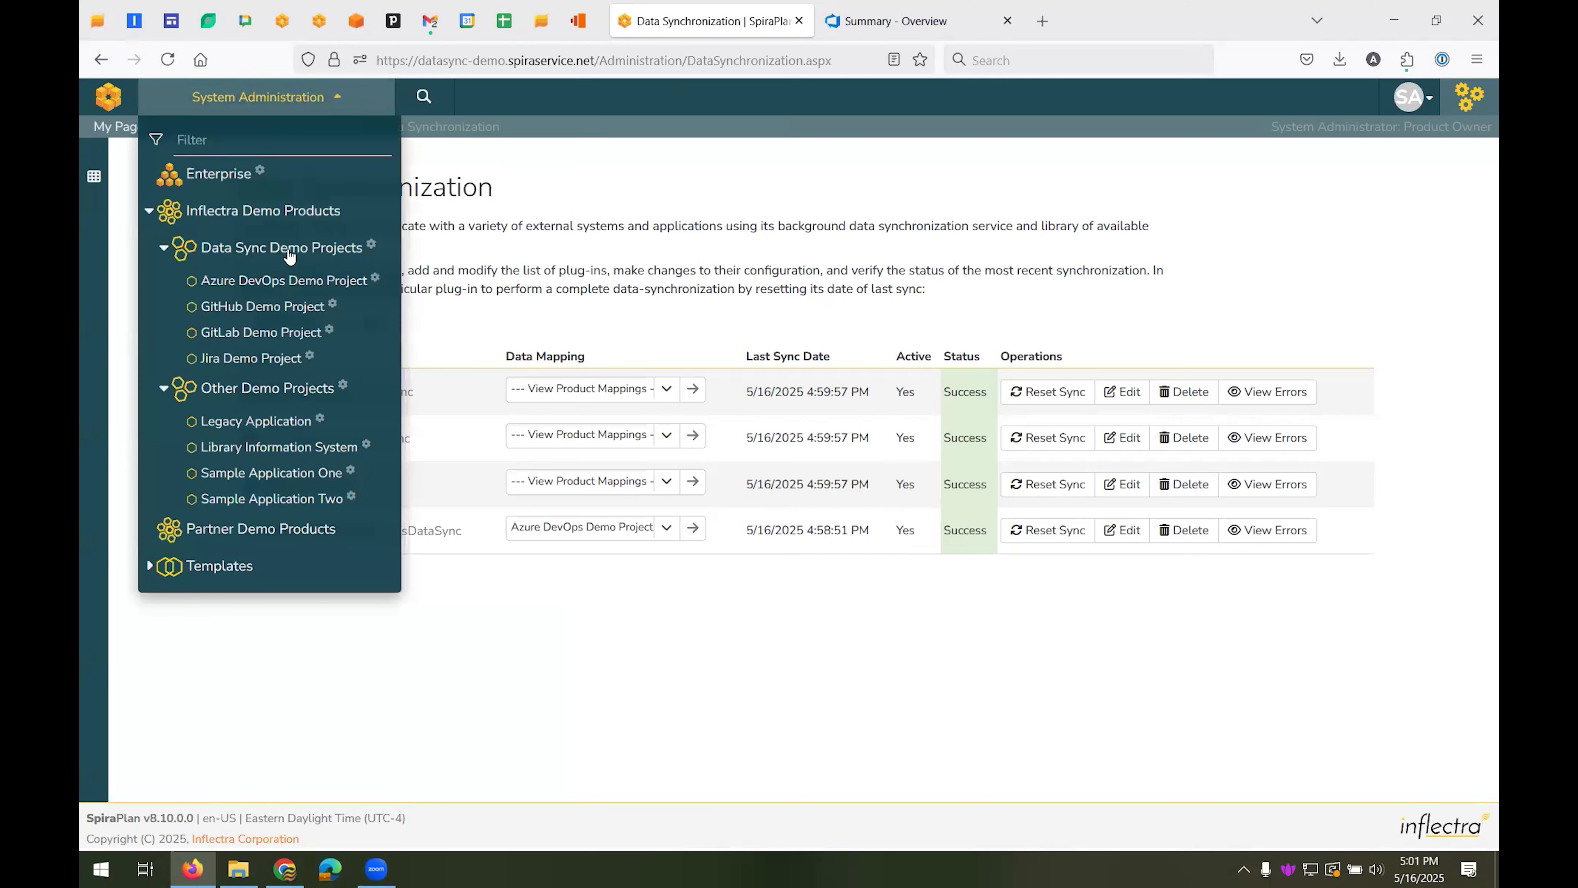
left_click(274, 282)
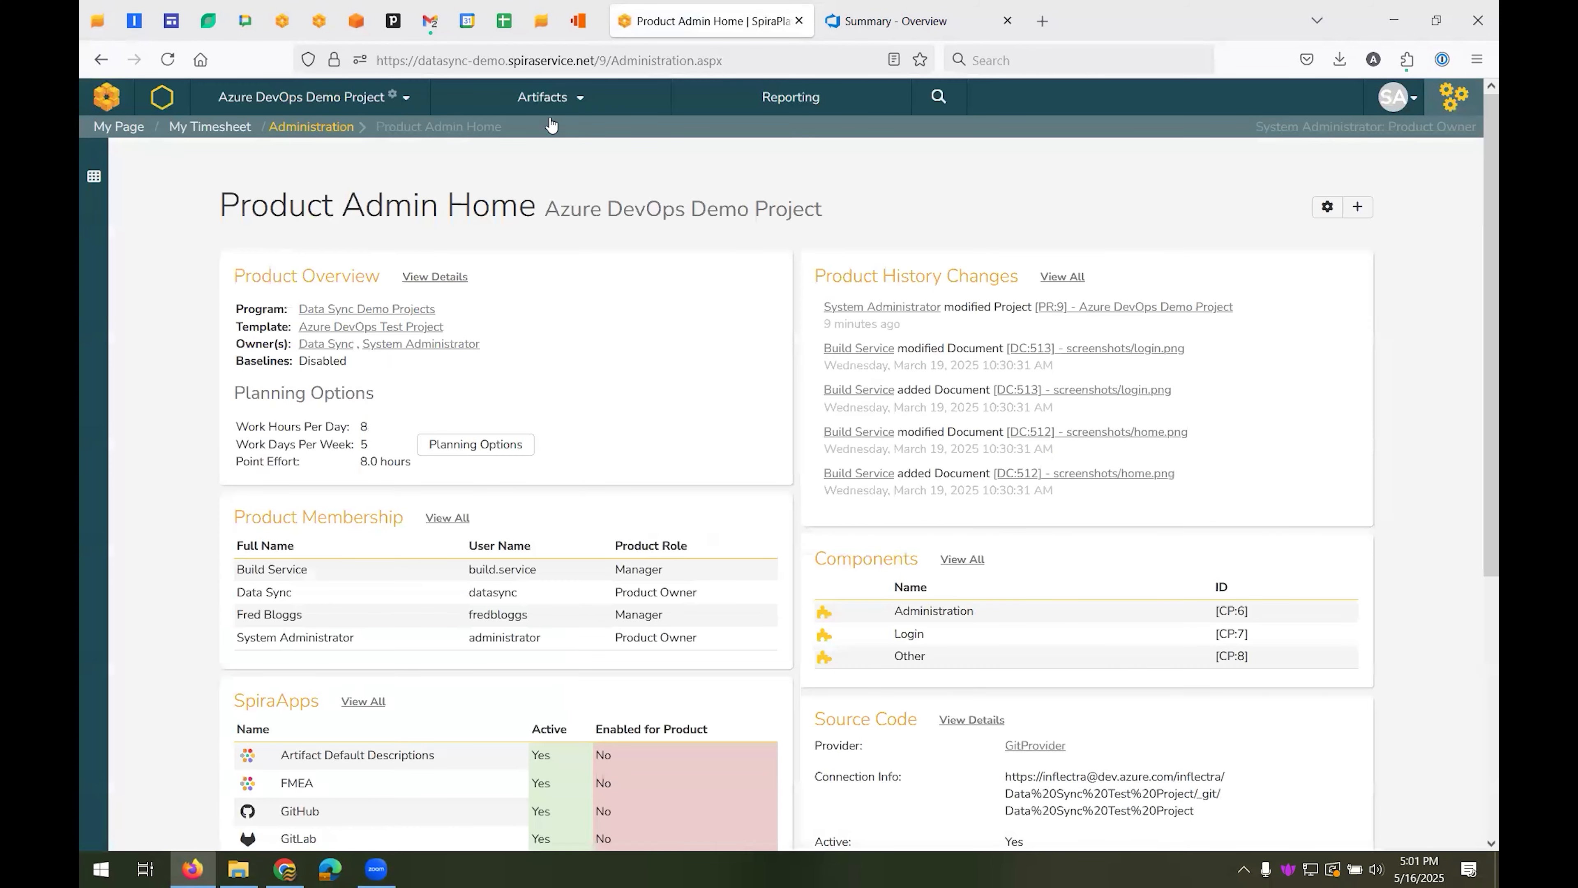
left_click(566, 99)
left_click(550, 163)
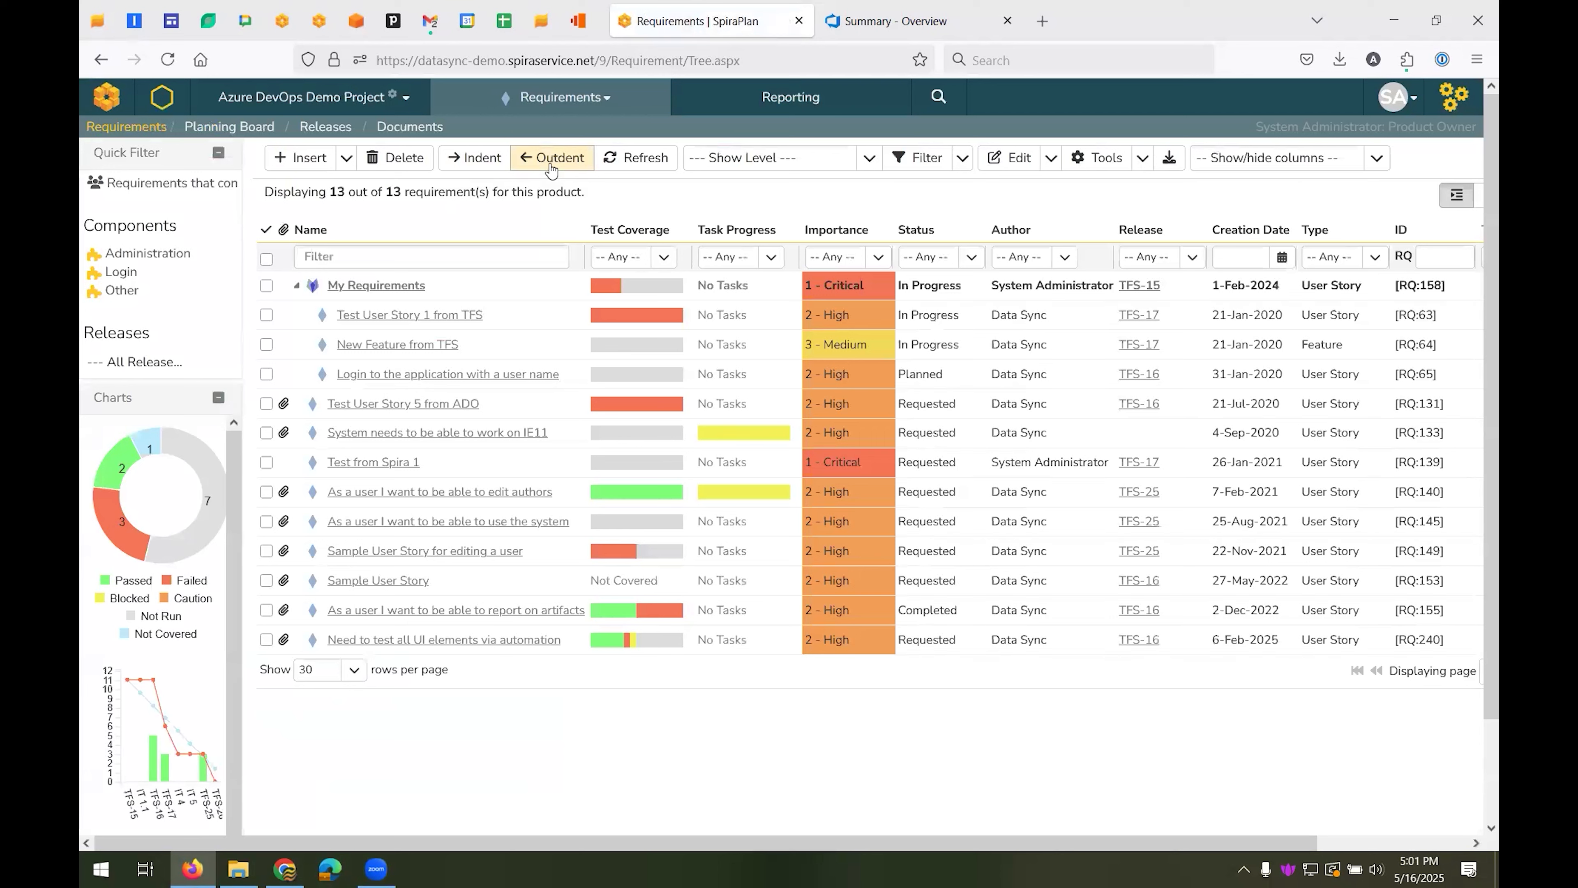
left_click(563, 97)
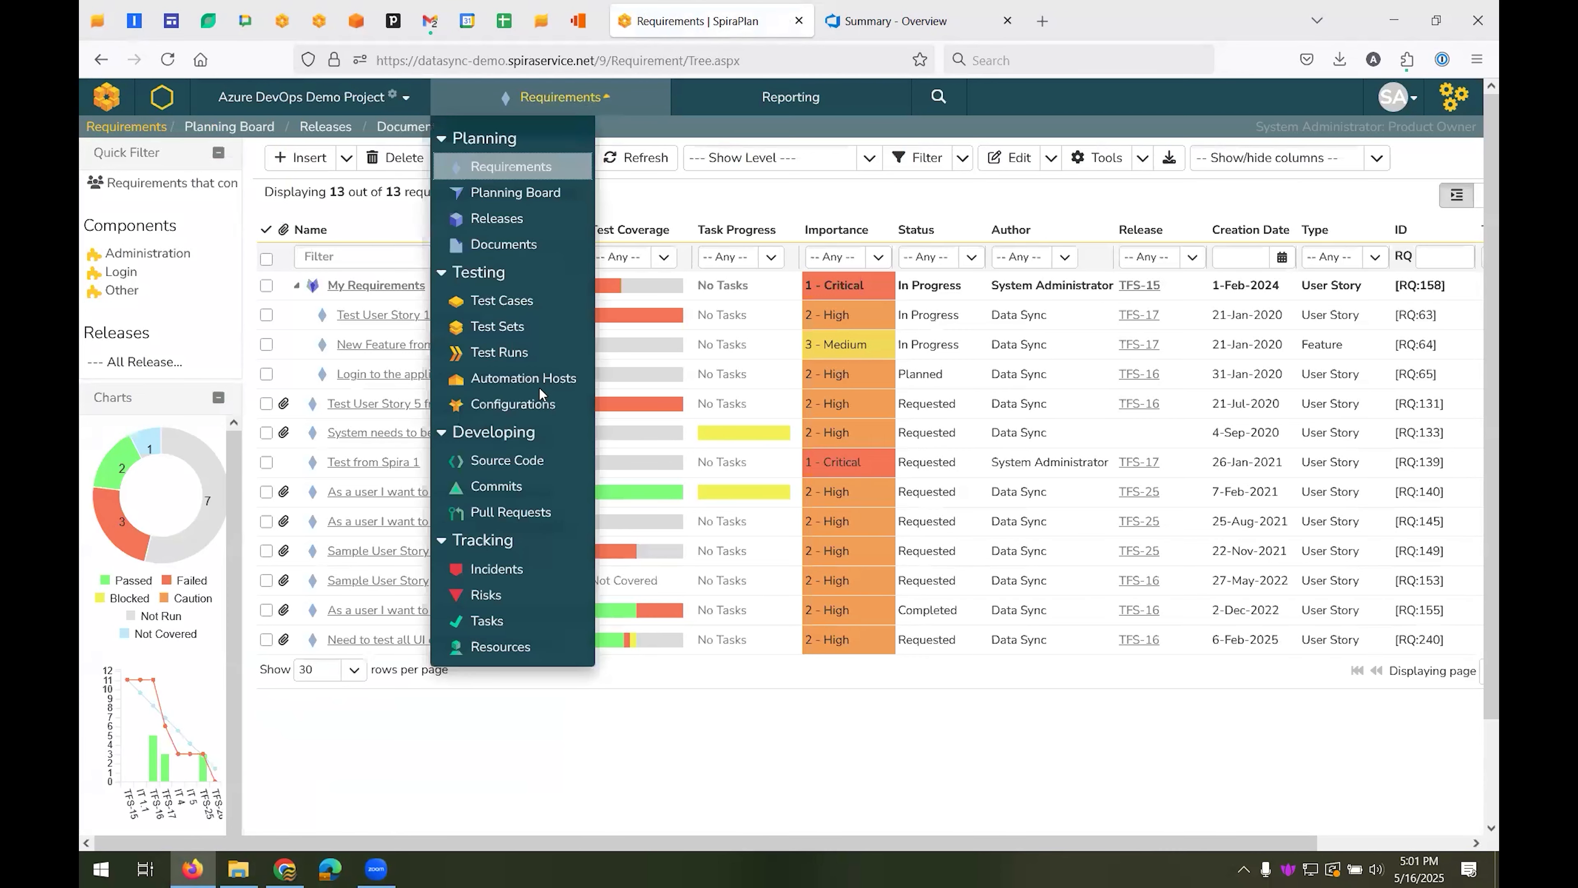
left_click(750, 201)
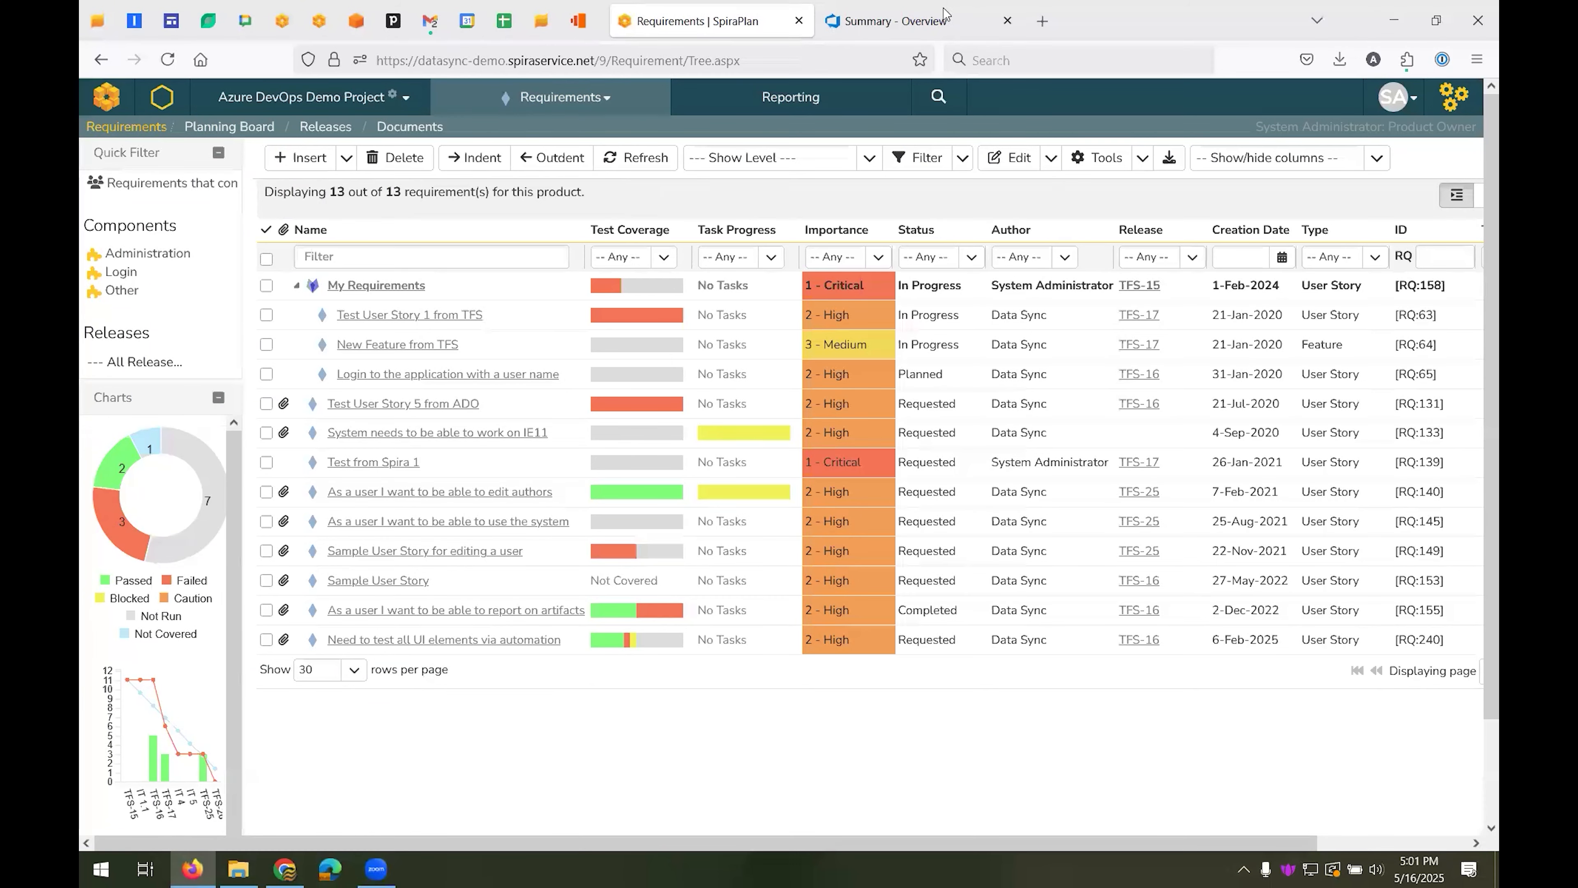
Switch to Azure DevOps and create a new user story from the Data Sync Test Project's work items
left_click(948, 23)
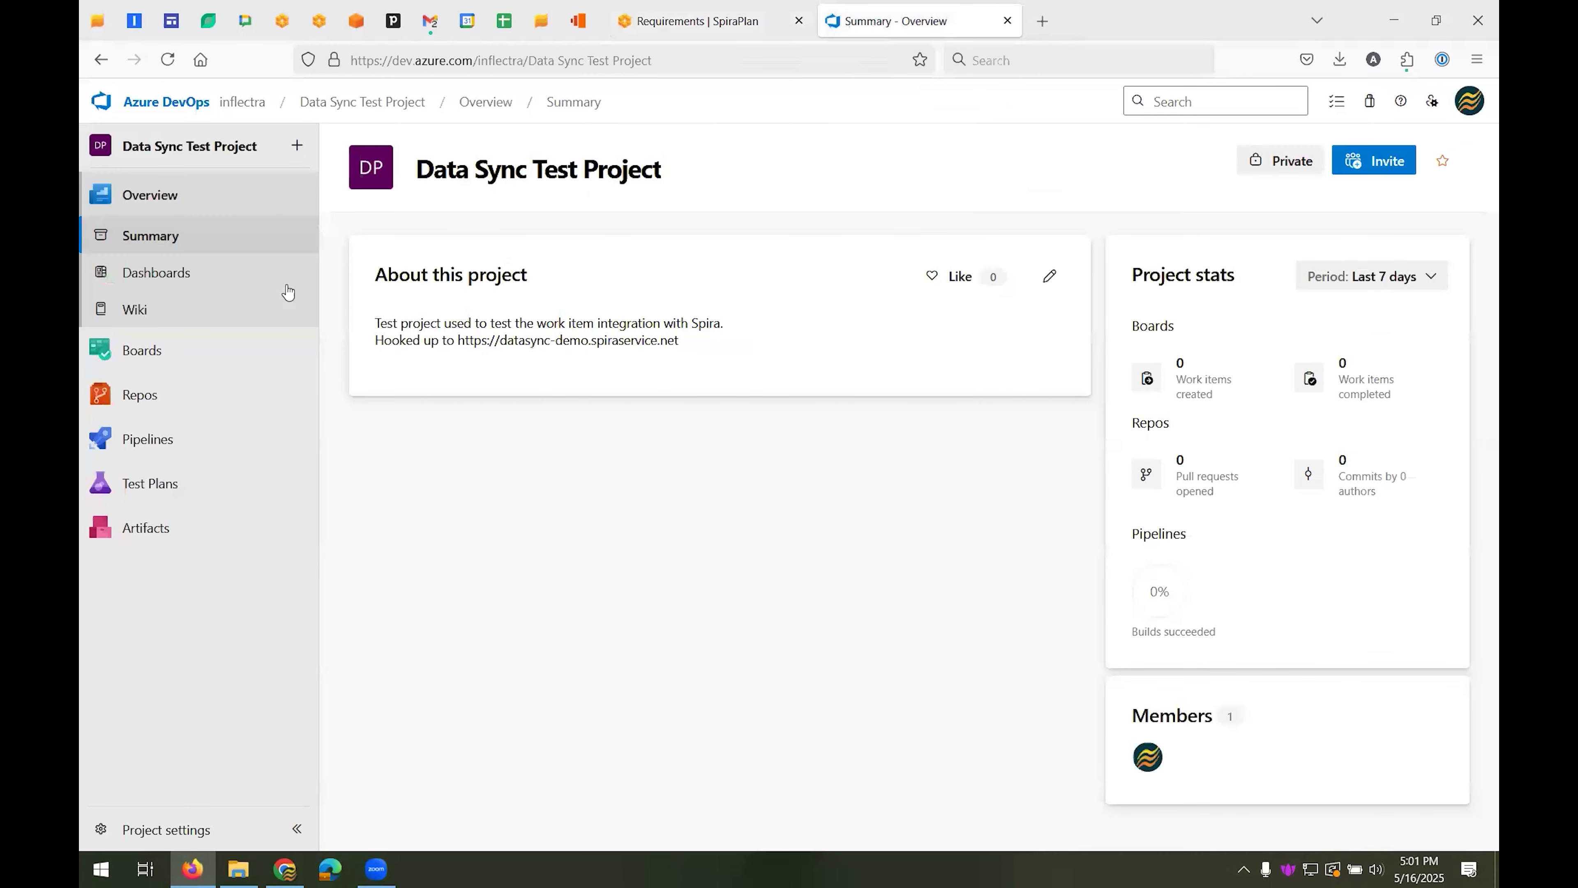
left_click(142, 349)
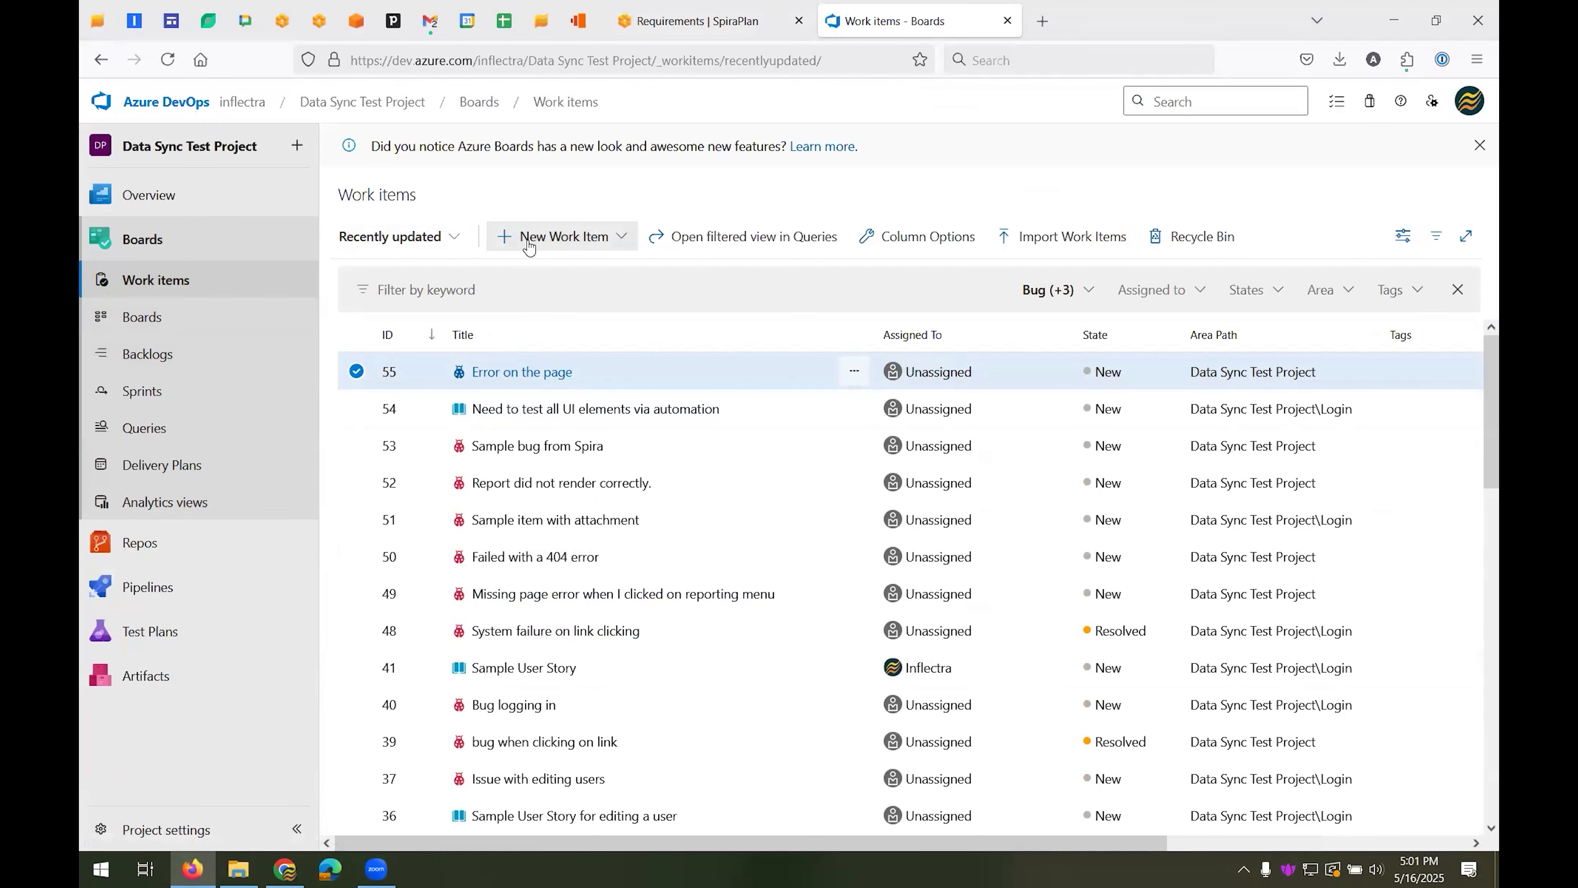
left_click(606, 241)
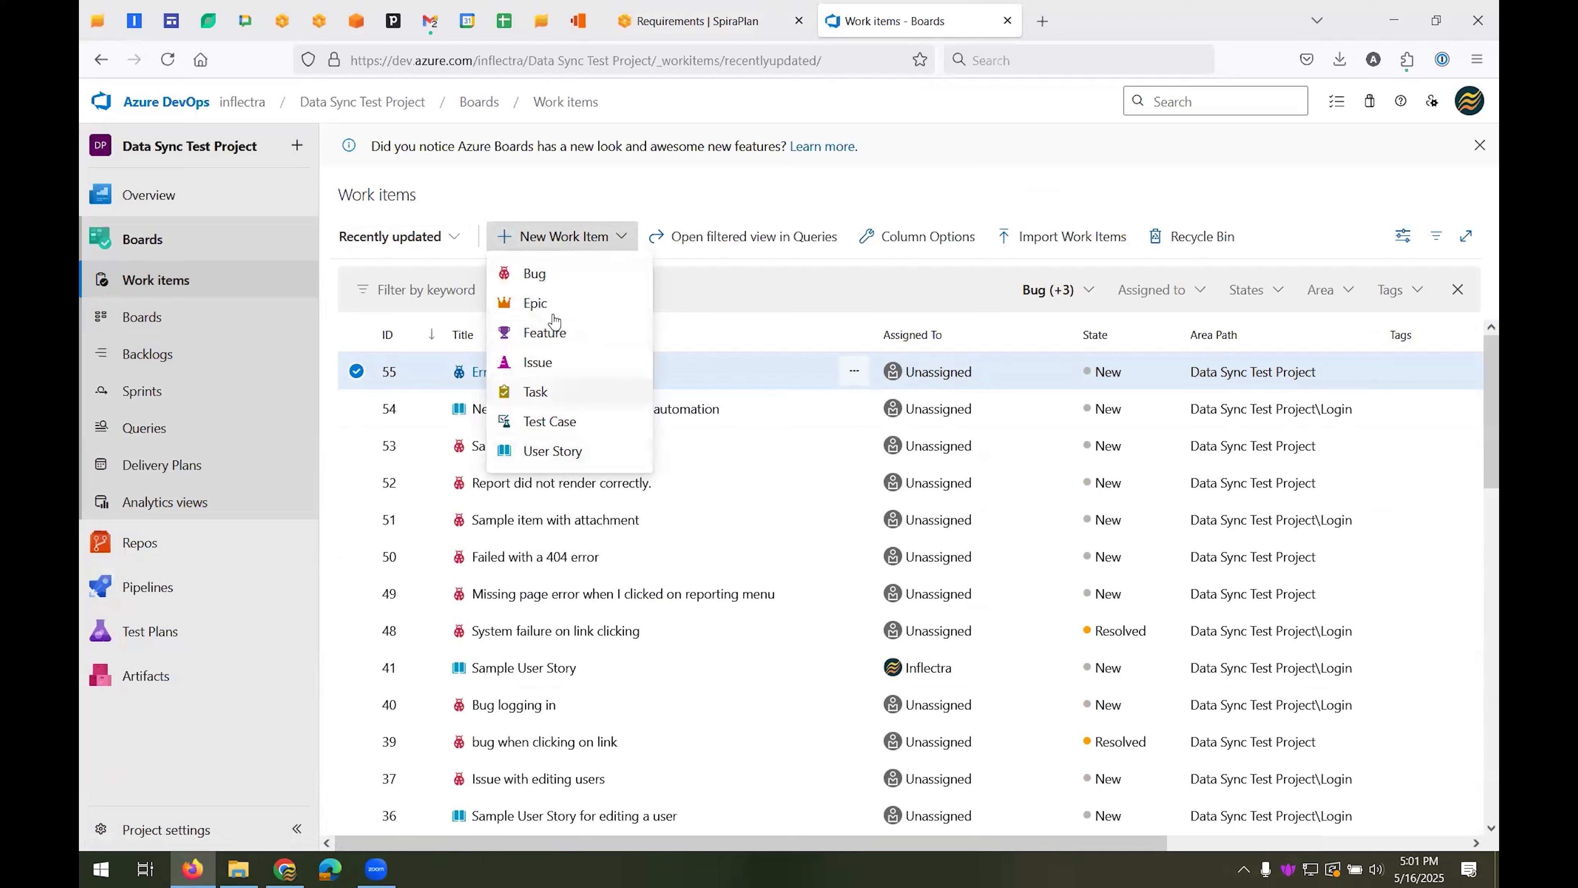
left_click(567, 453)
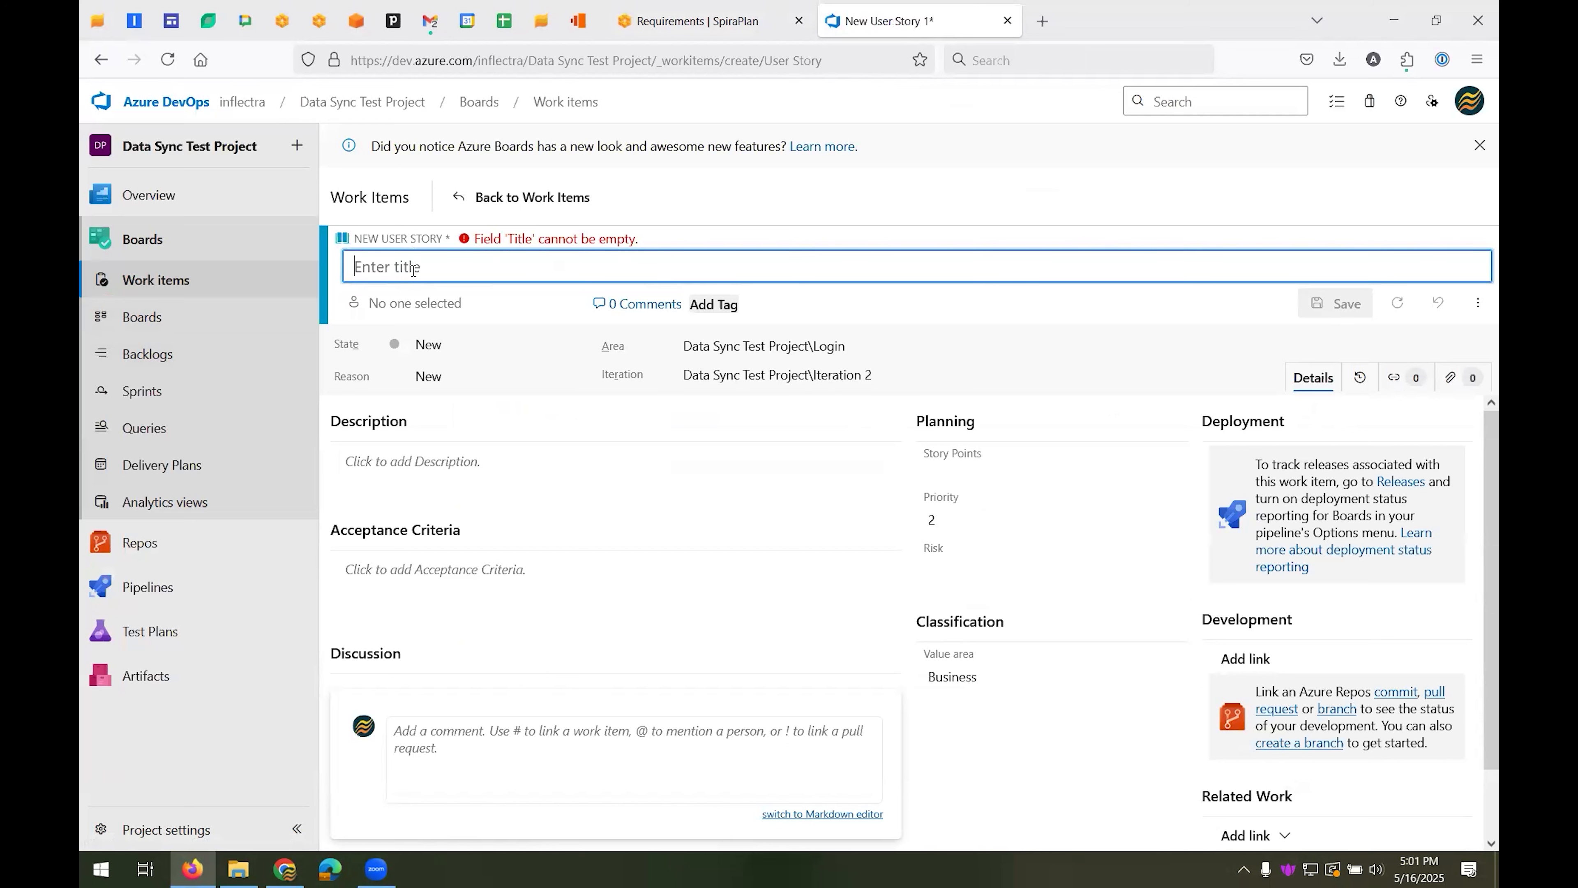
Title the new user story "As a customer I want to book a train between two European cities"
type("As a customer I")
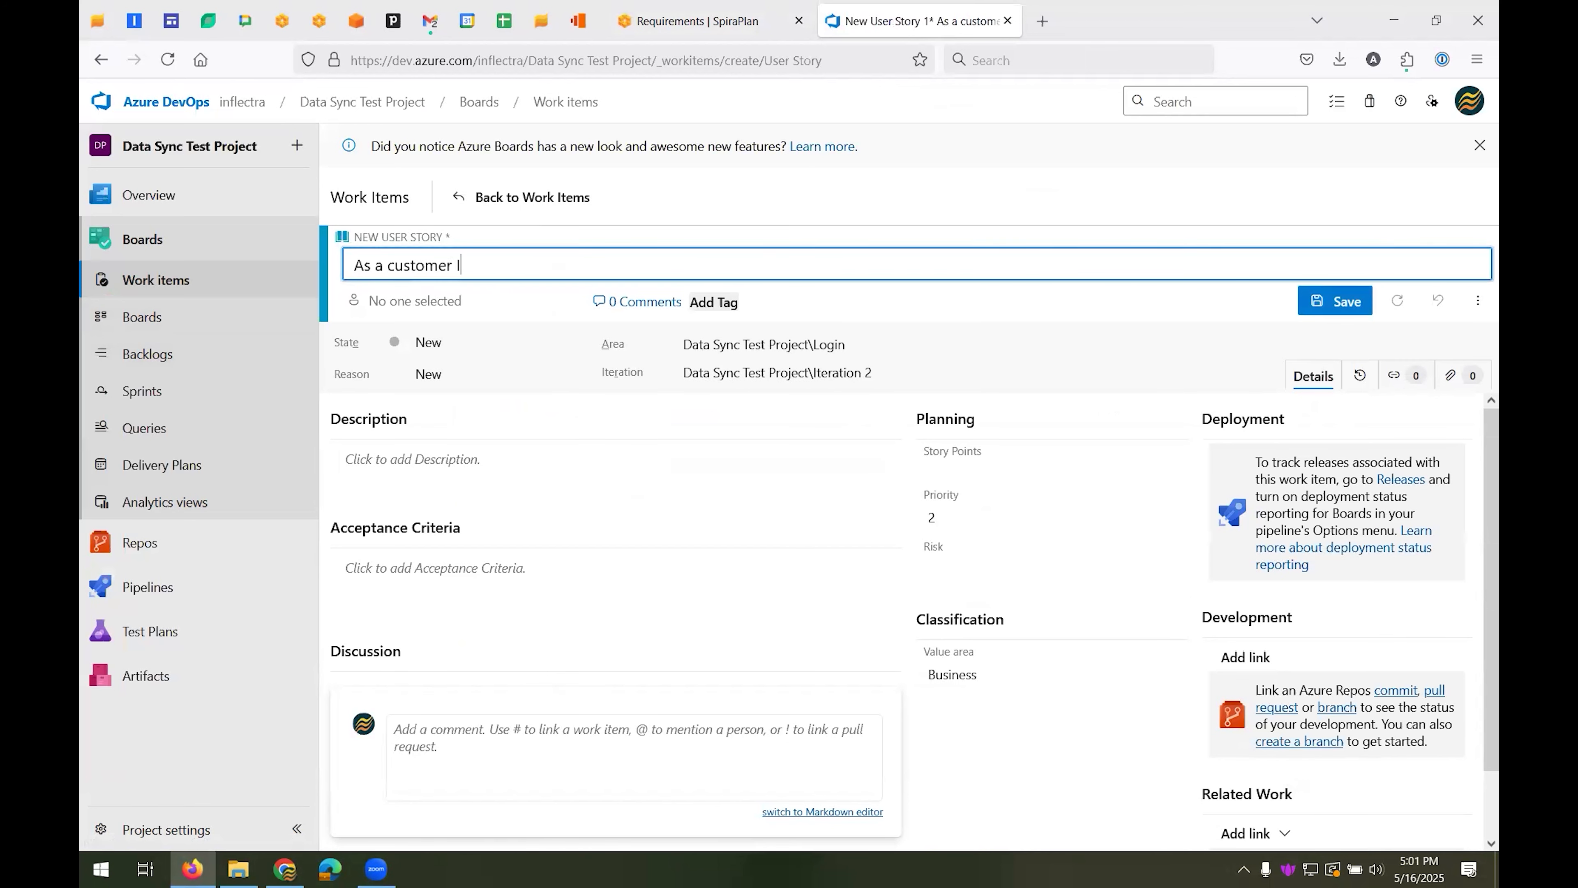
type(" want to book a train betwe")
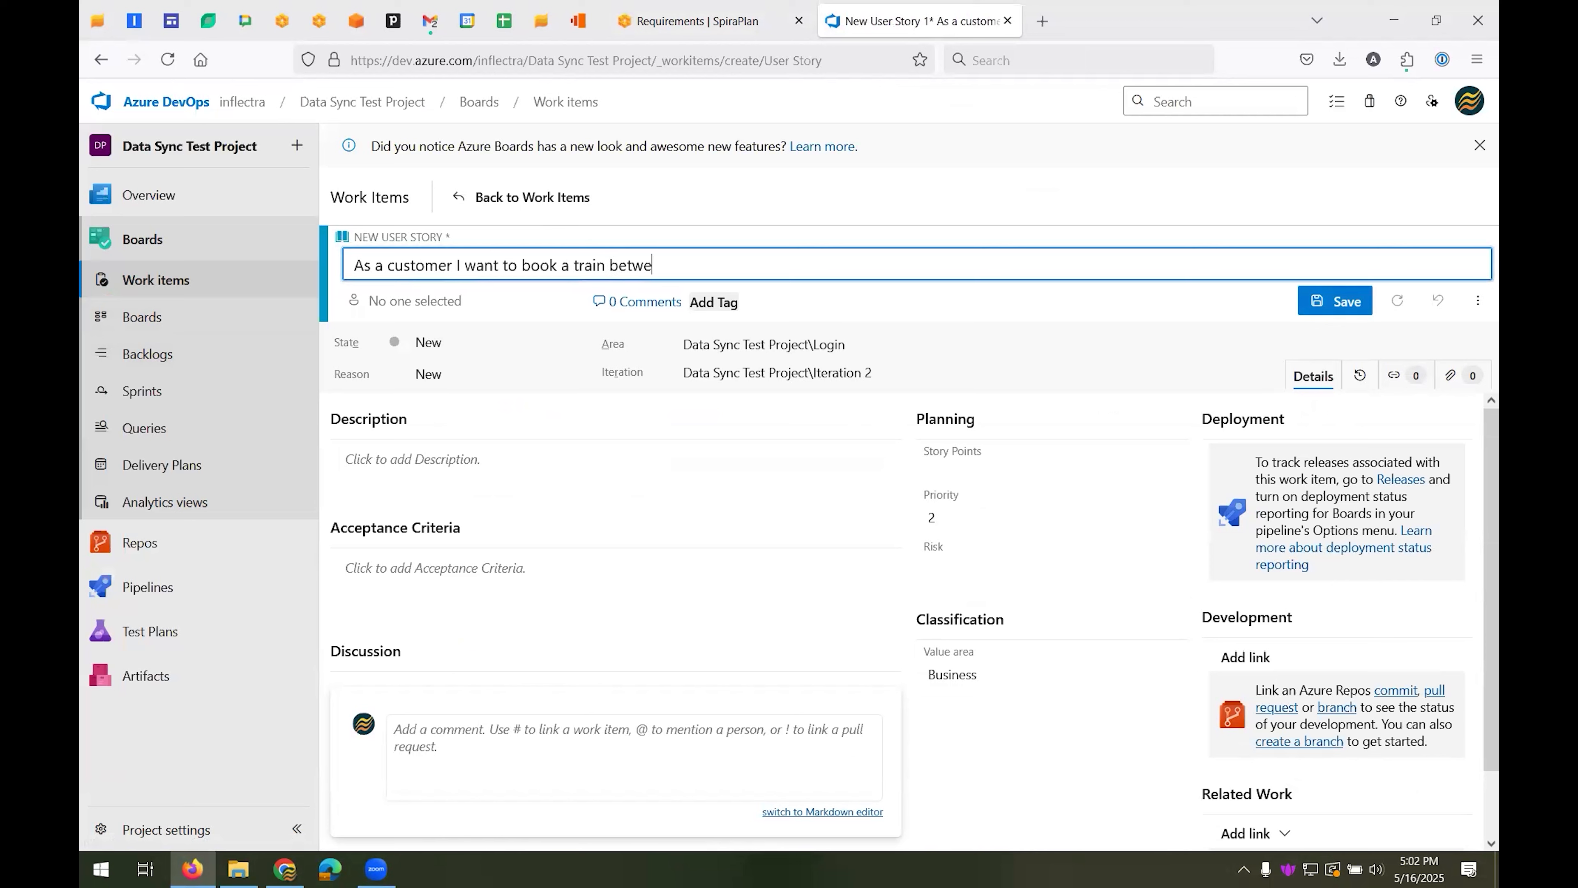
type("en two European cities")
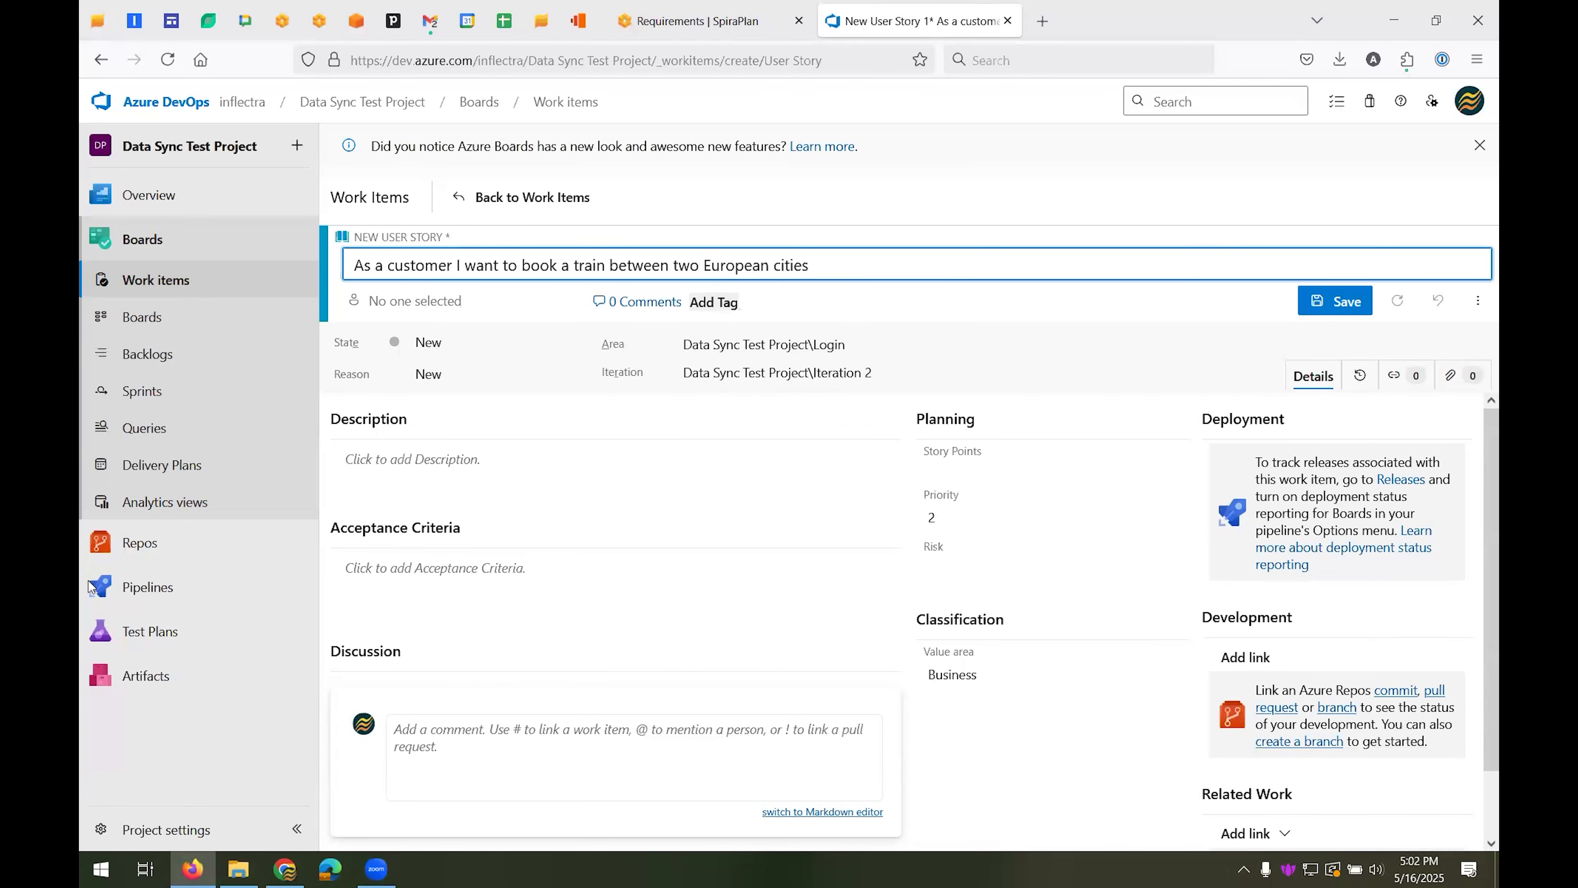
Add the description "This assumes that I am using an online travel platform." and save the user story
left_click(427, 459)
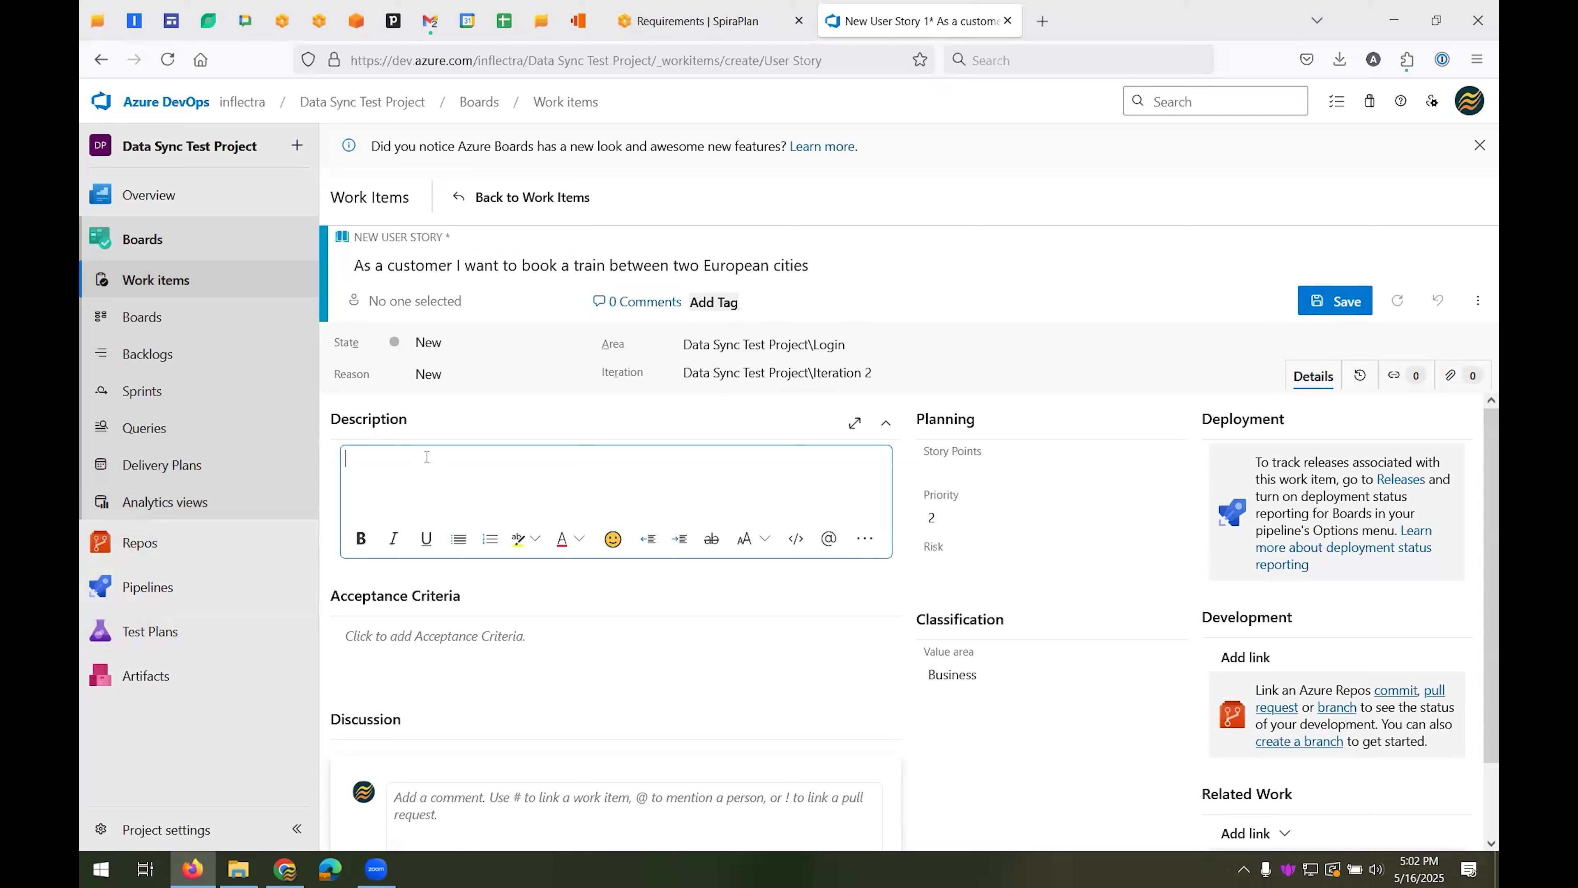
type("This assumes that I am using an online trav")
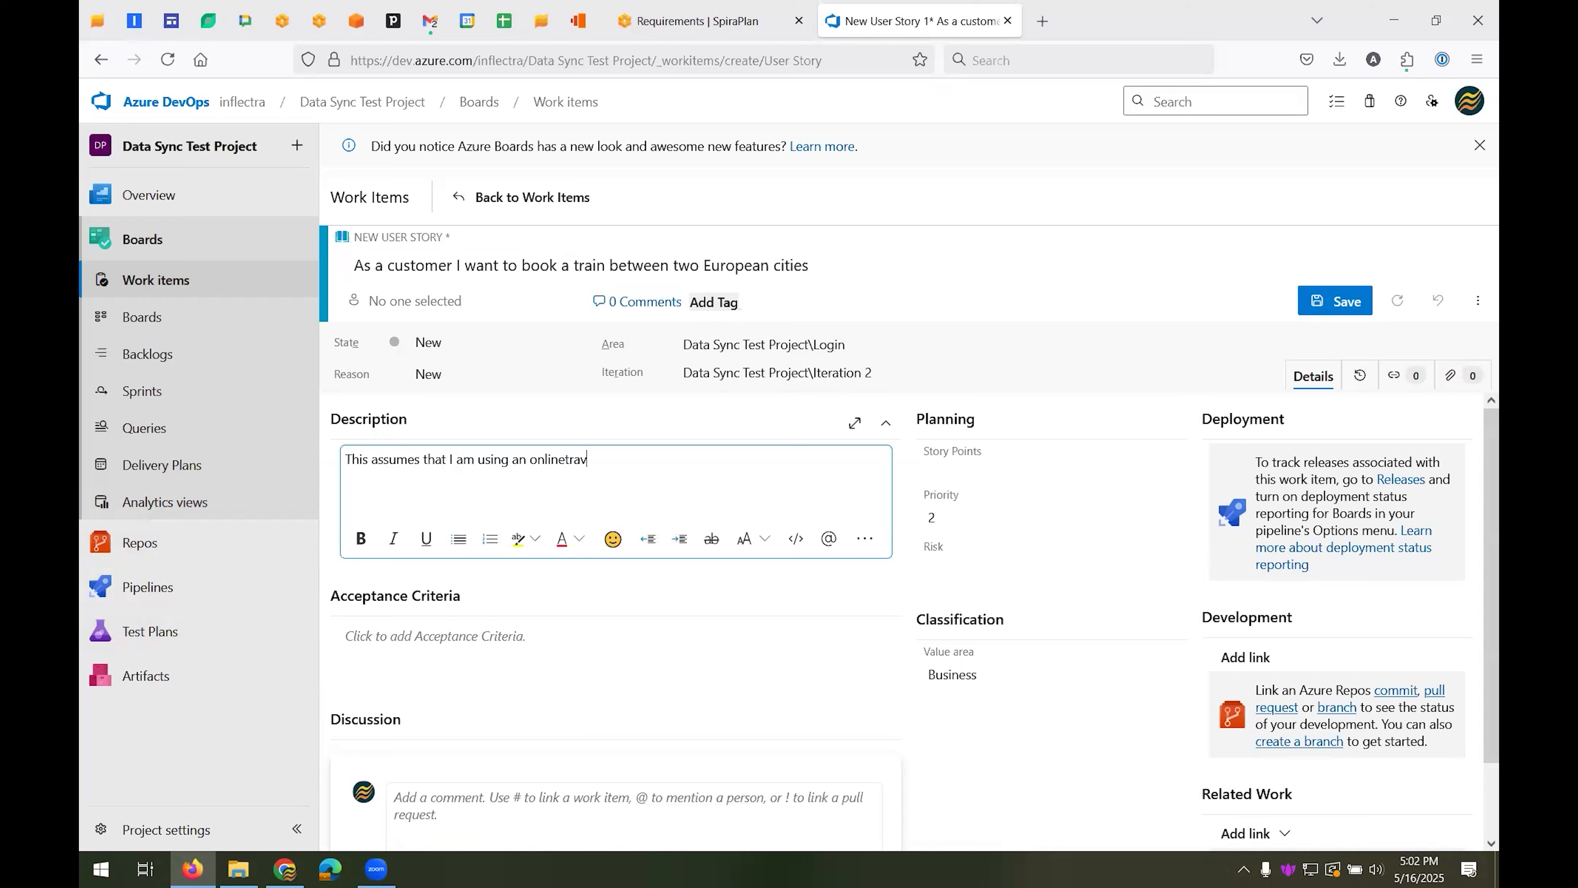
type("el platform.")
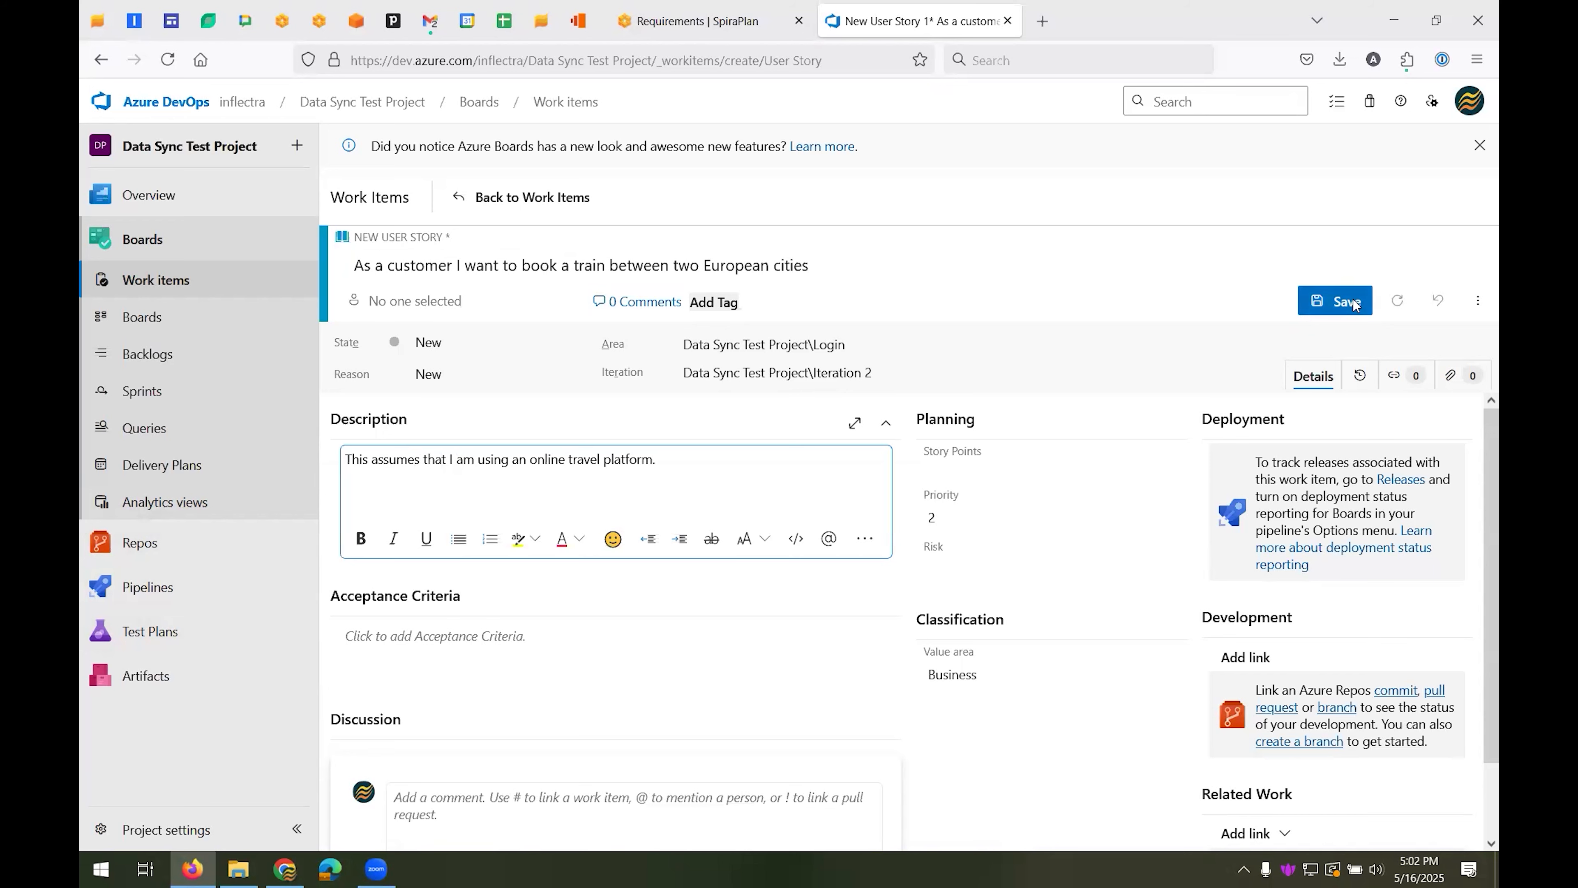
left_click(1335, 301)
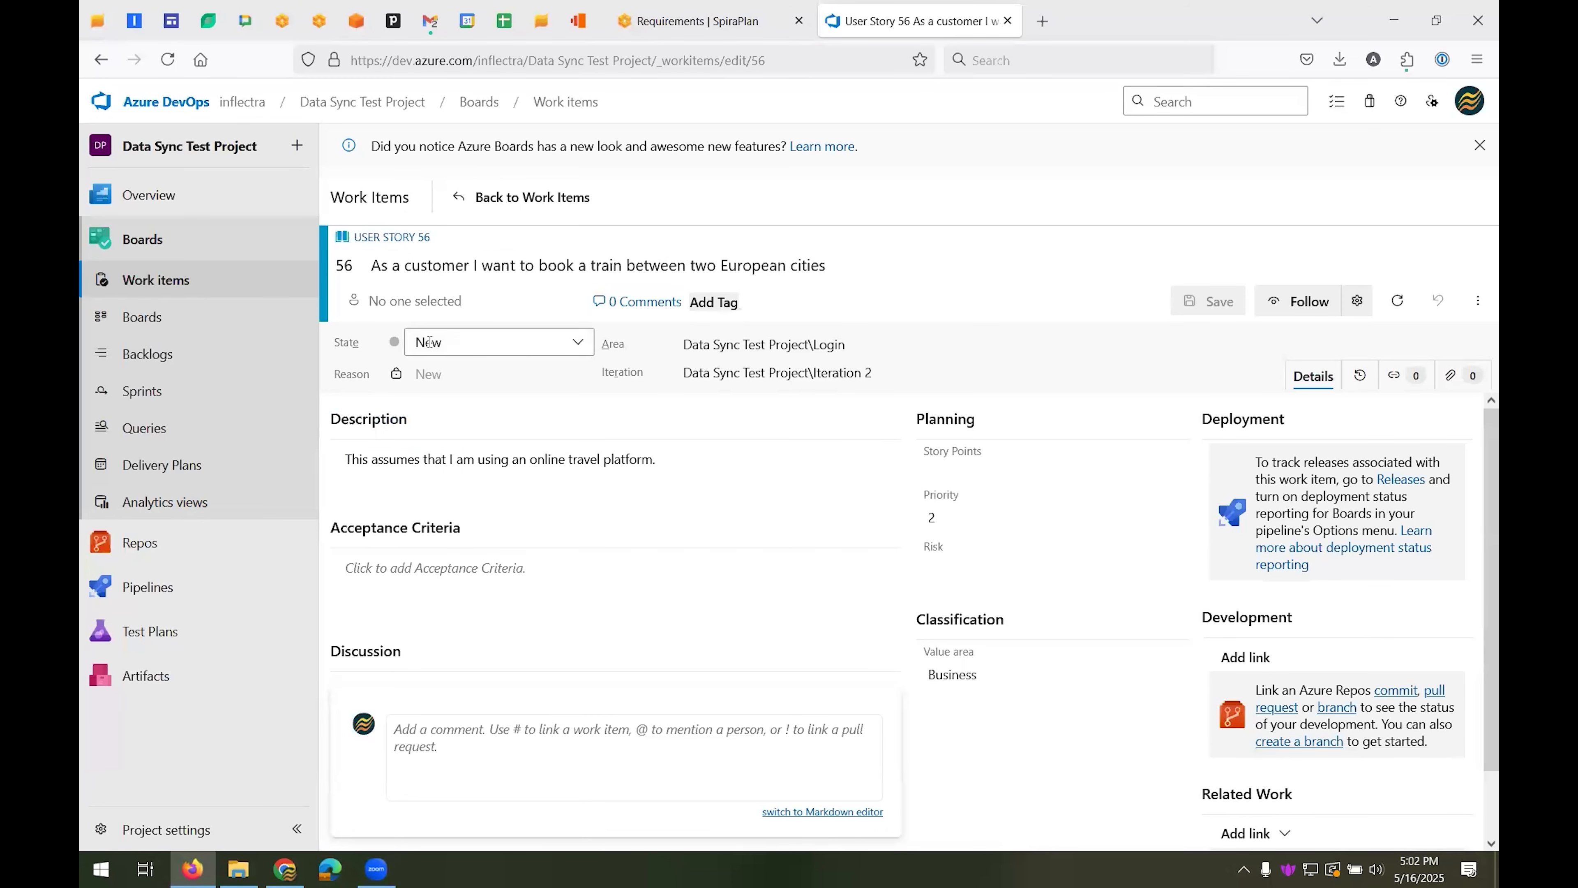
Look through the user story's iteration choices without changing the iteration, and set its priority to 1
left_click(875, 372)
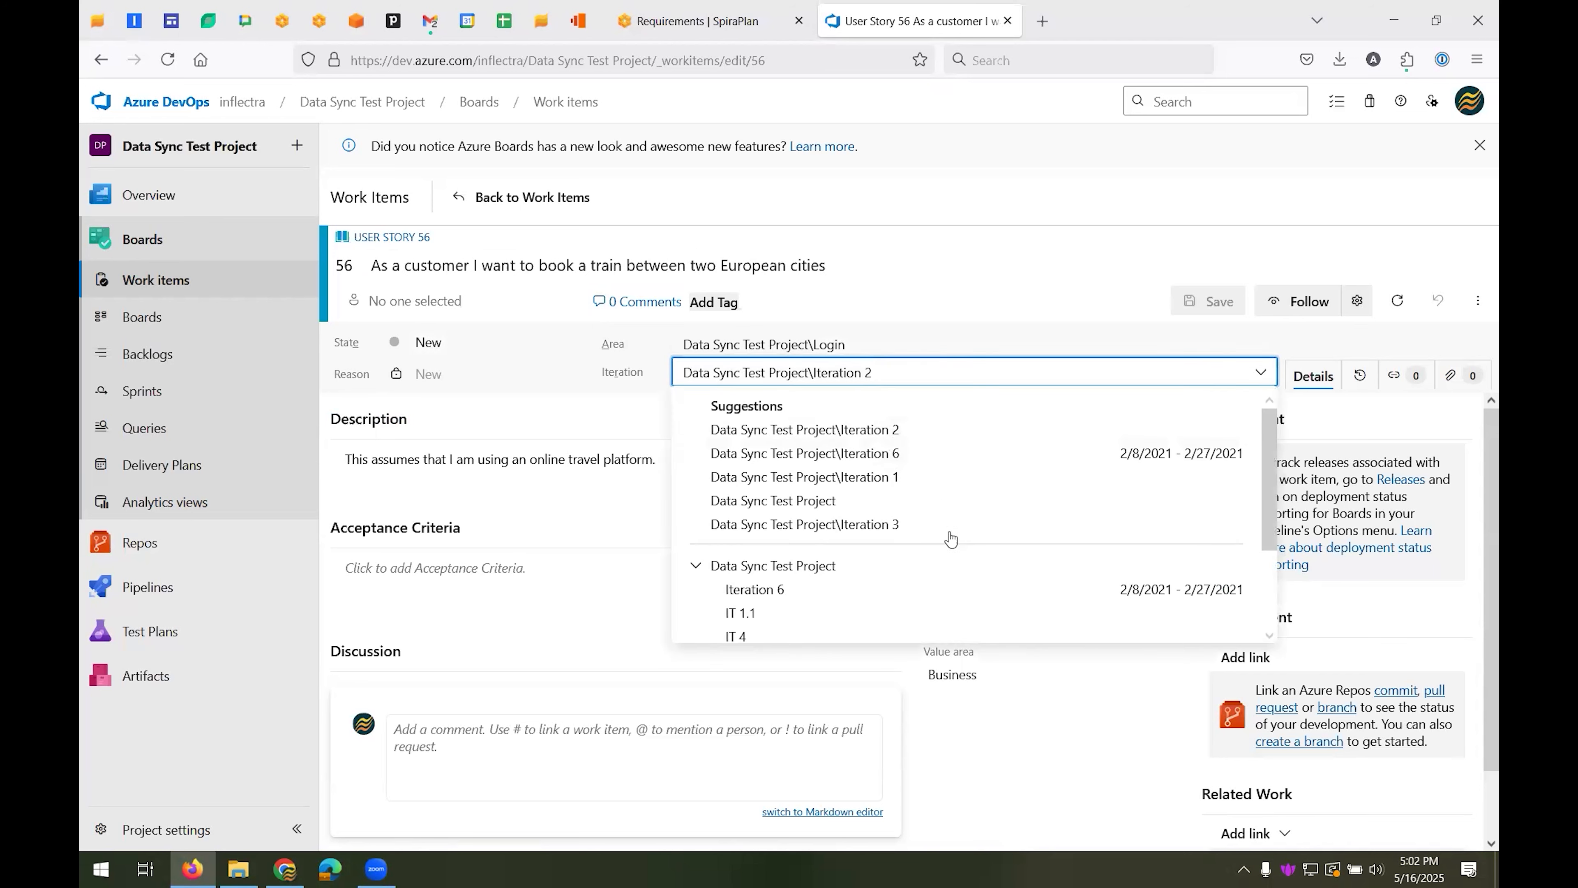
left_click(554, 346)
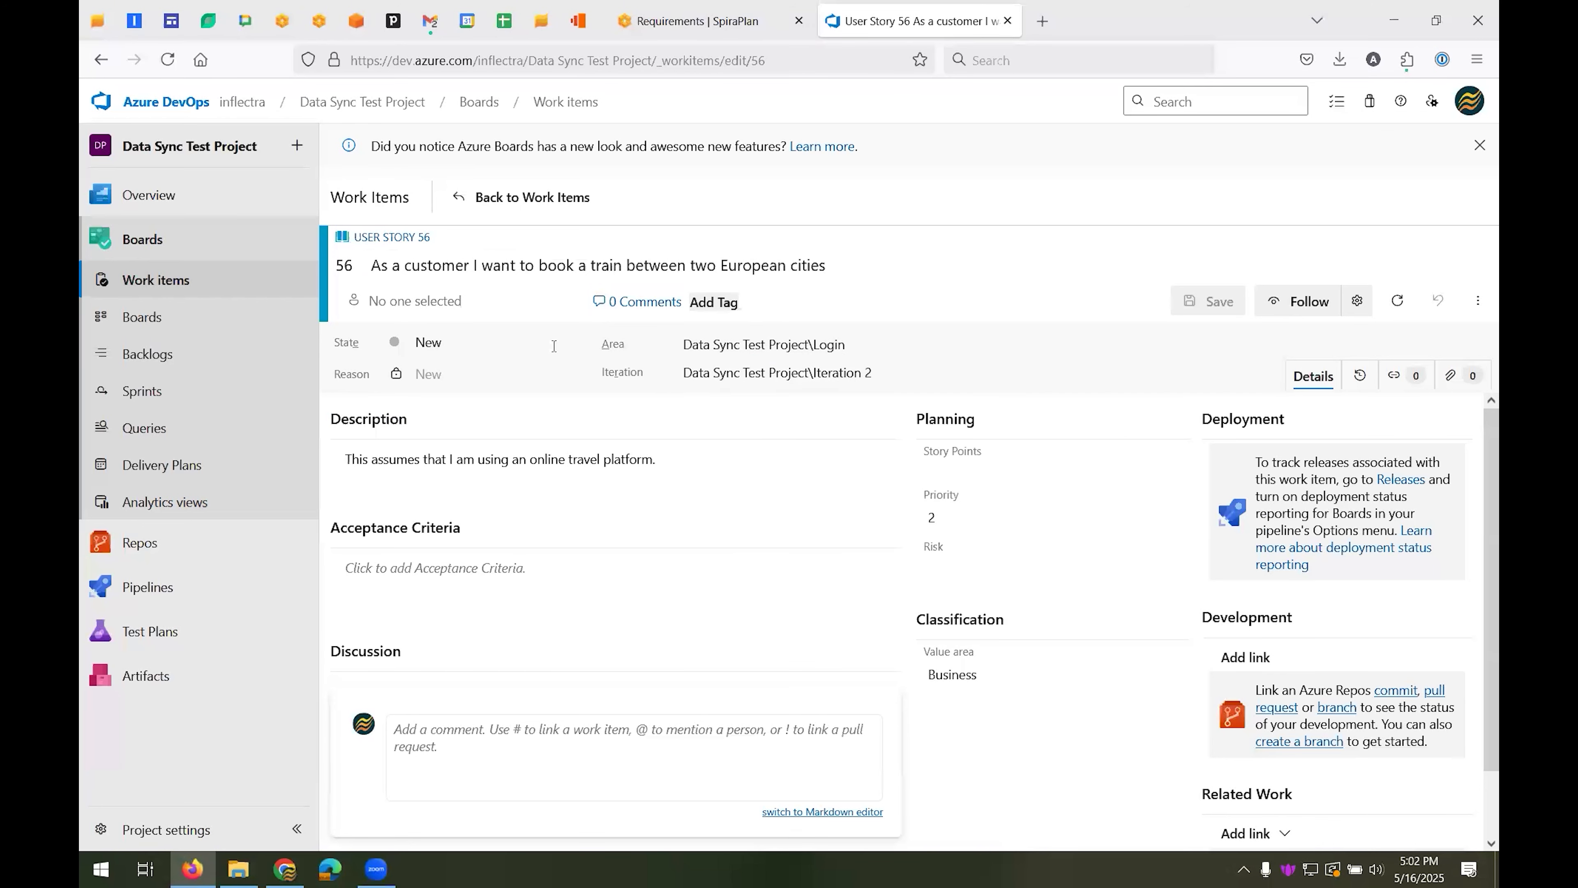
left_click(935, 516)
left_click(1001, 541)
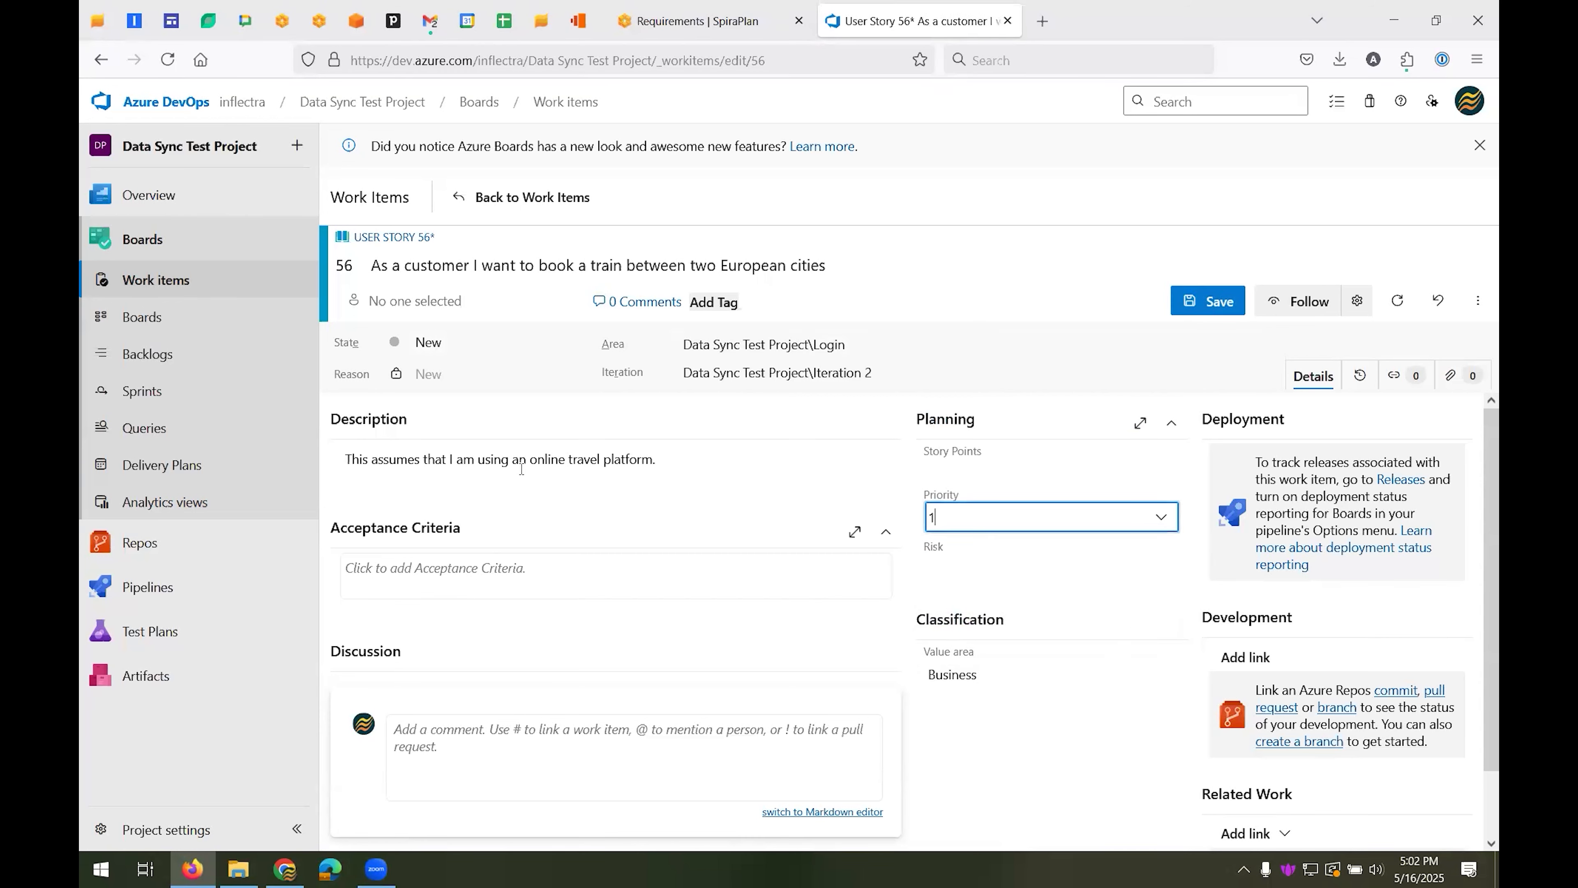
Enter "The system needs to work." as the user story's acceptance criteria and save the changes
triple_click(623, 458)
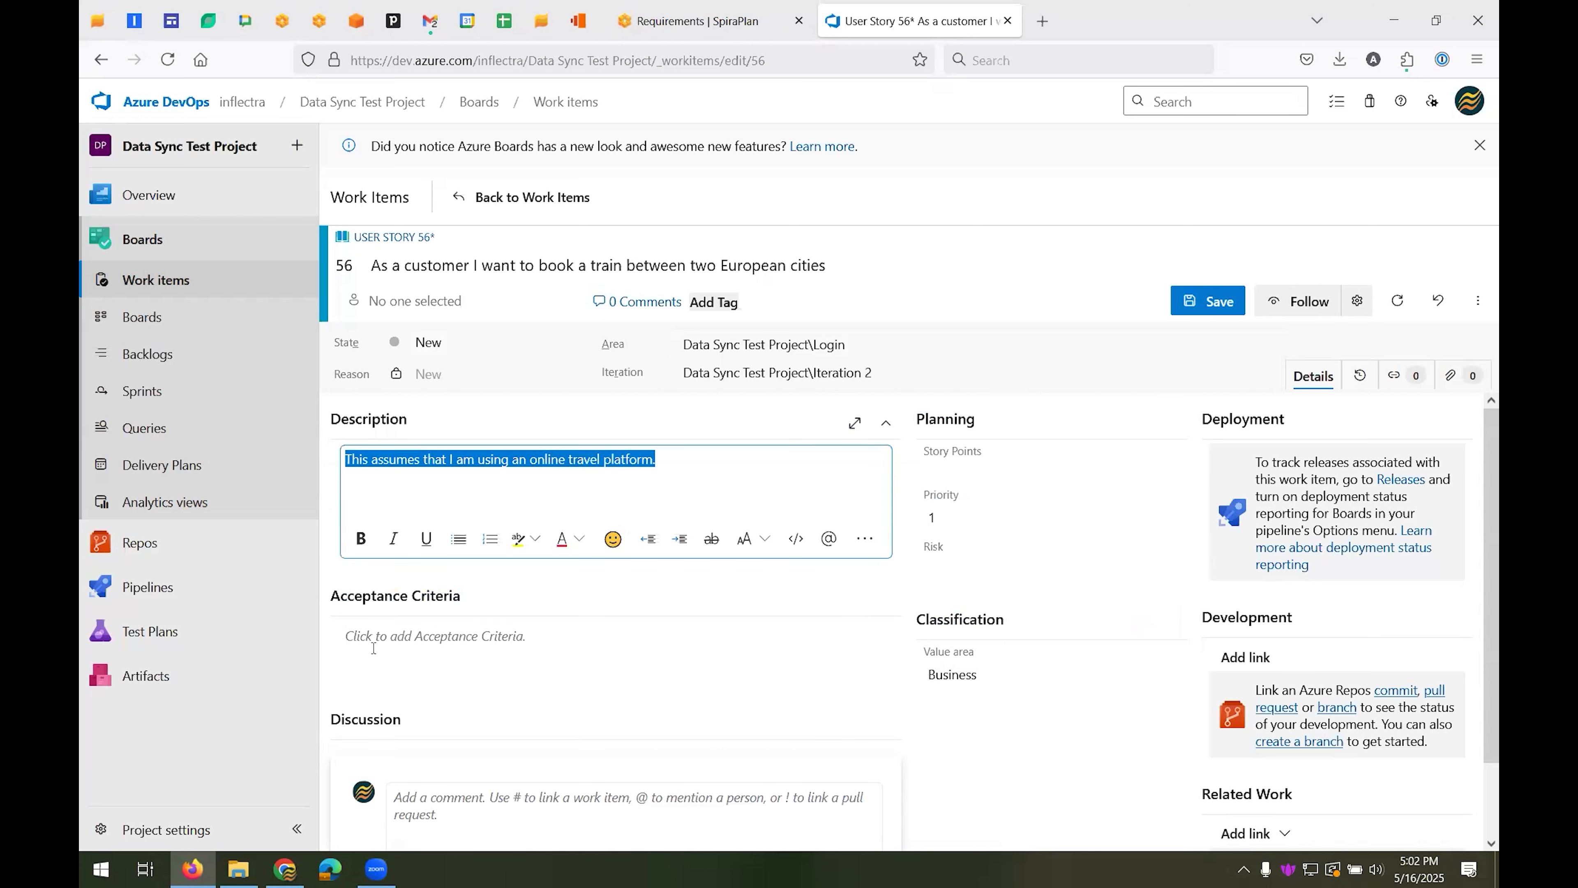
left_click(433, 646)
type("T")
key("space")
type("syts")
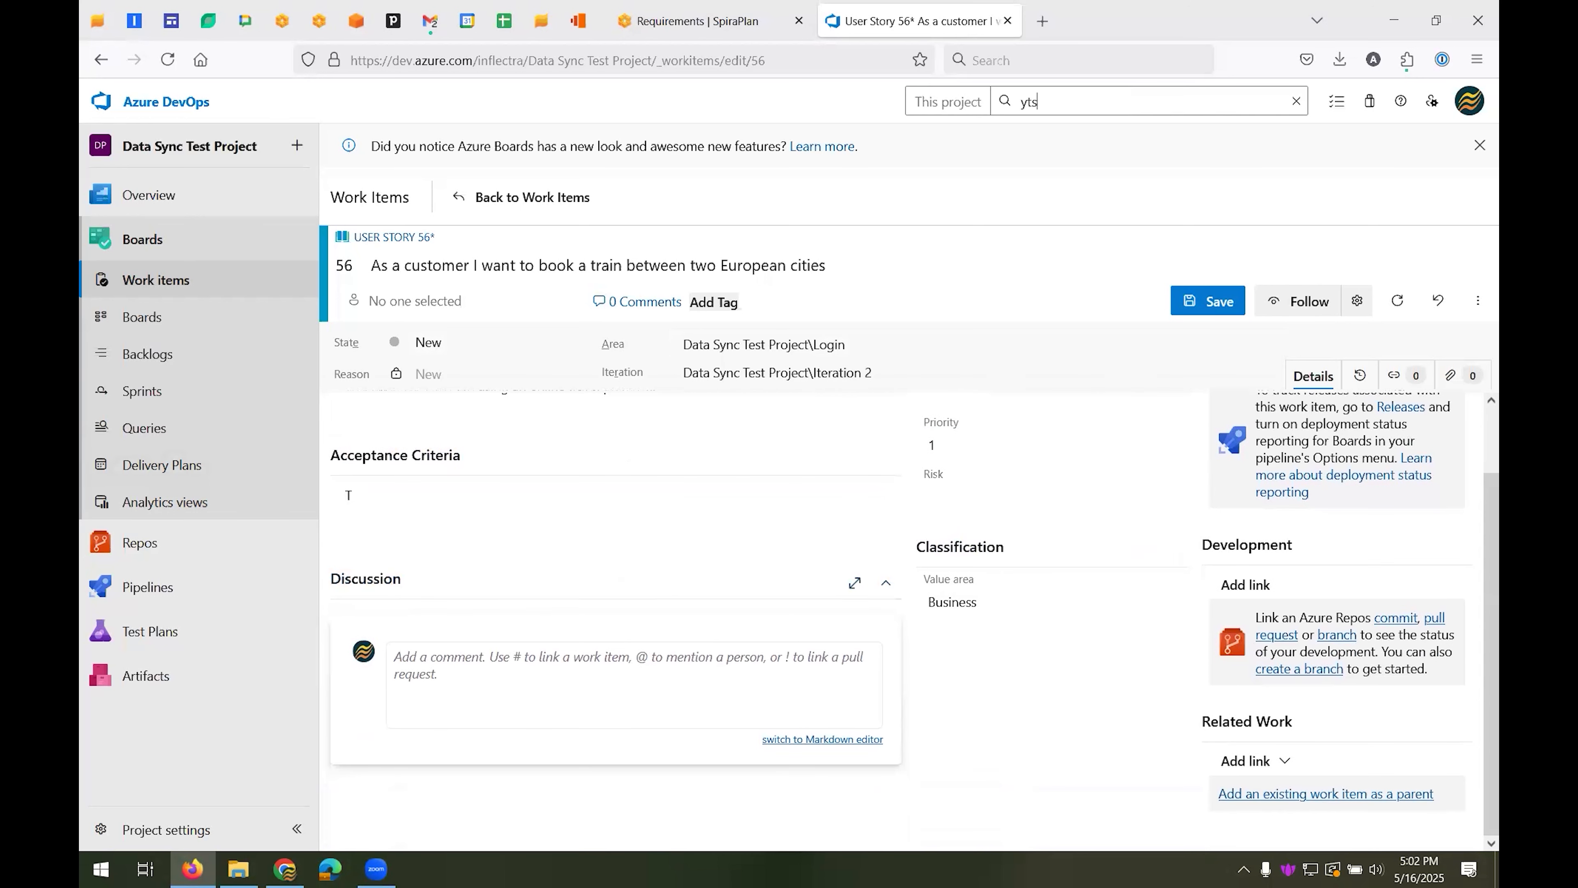
left_click(394, 497)
type("he system needs to work.")
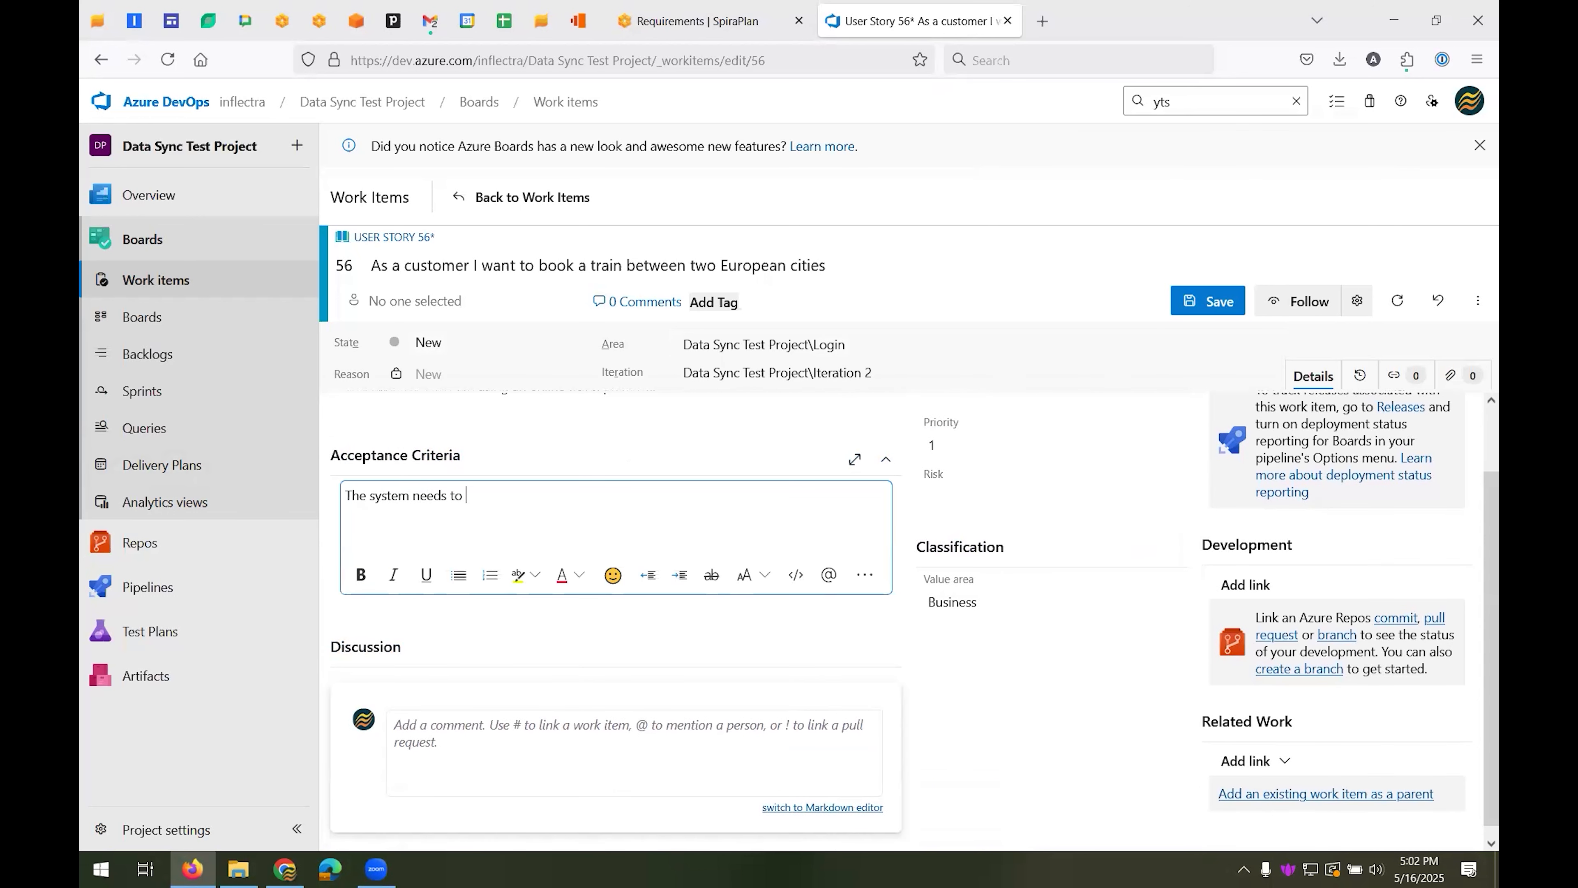
left_click(1235, 303)
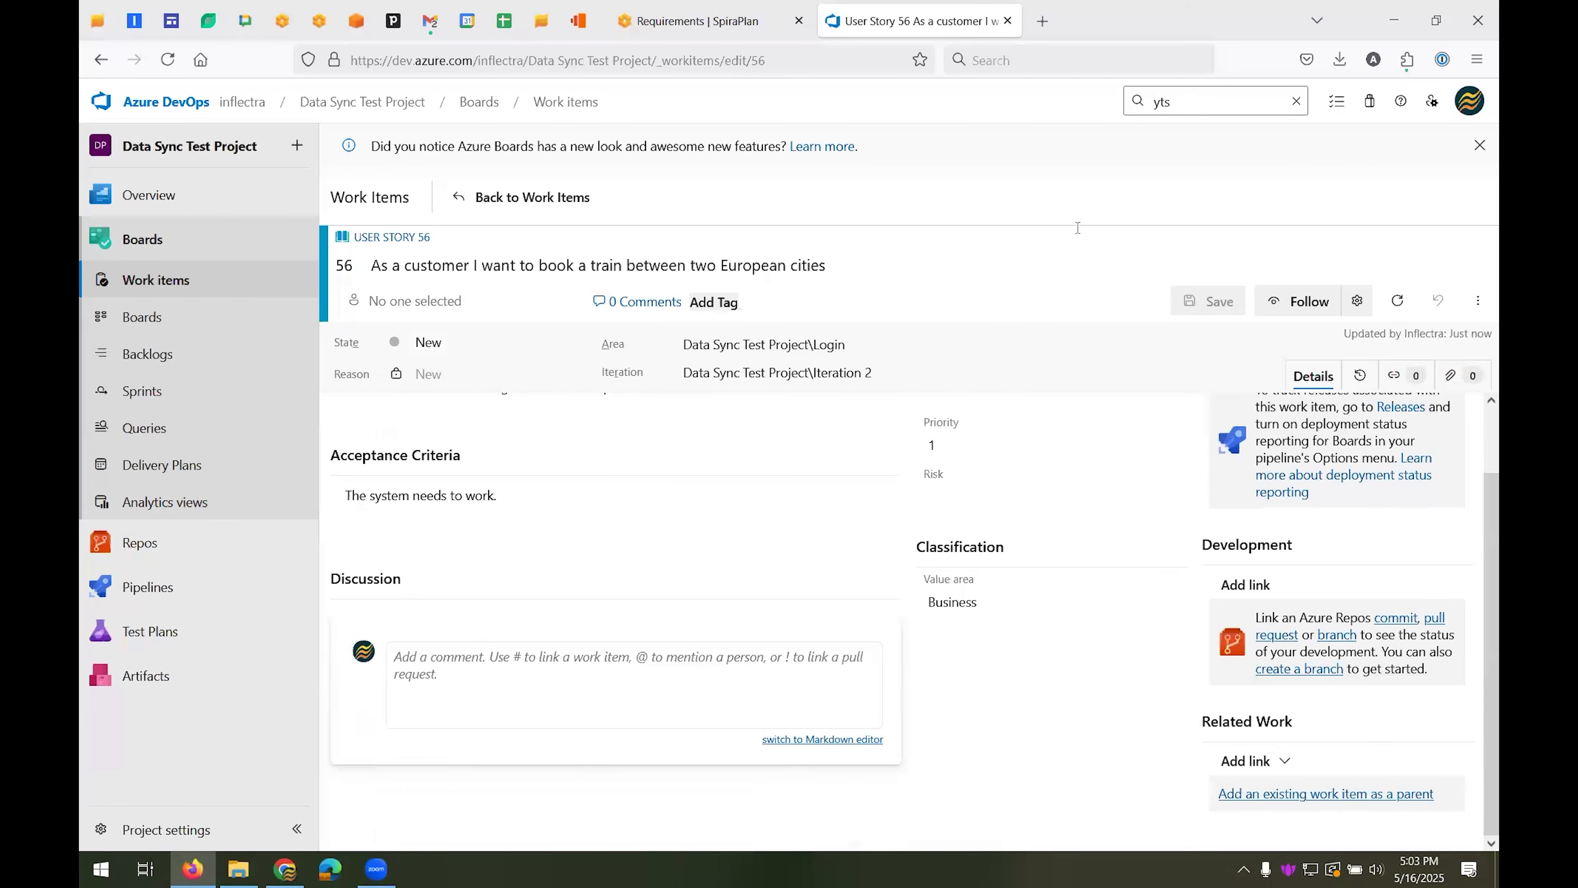
Switch to SpiraPlan, refresh the requirements list, collapse the My Requirements group and view the available artifact types
left_click(687, 28)
left_click(629, 166)
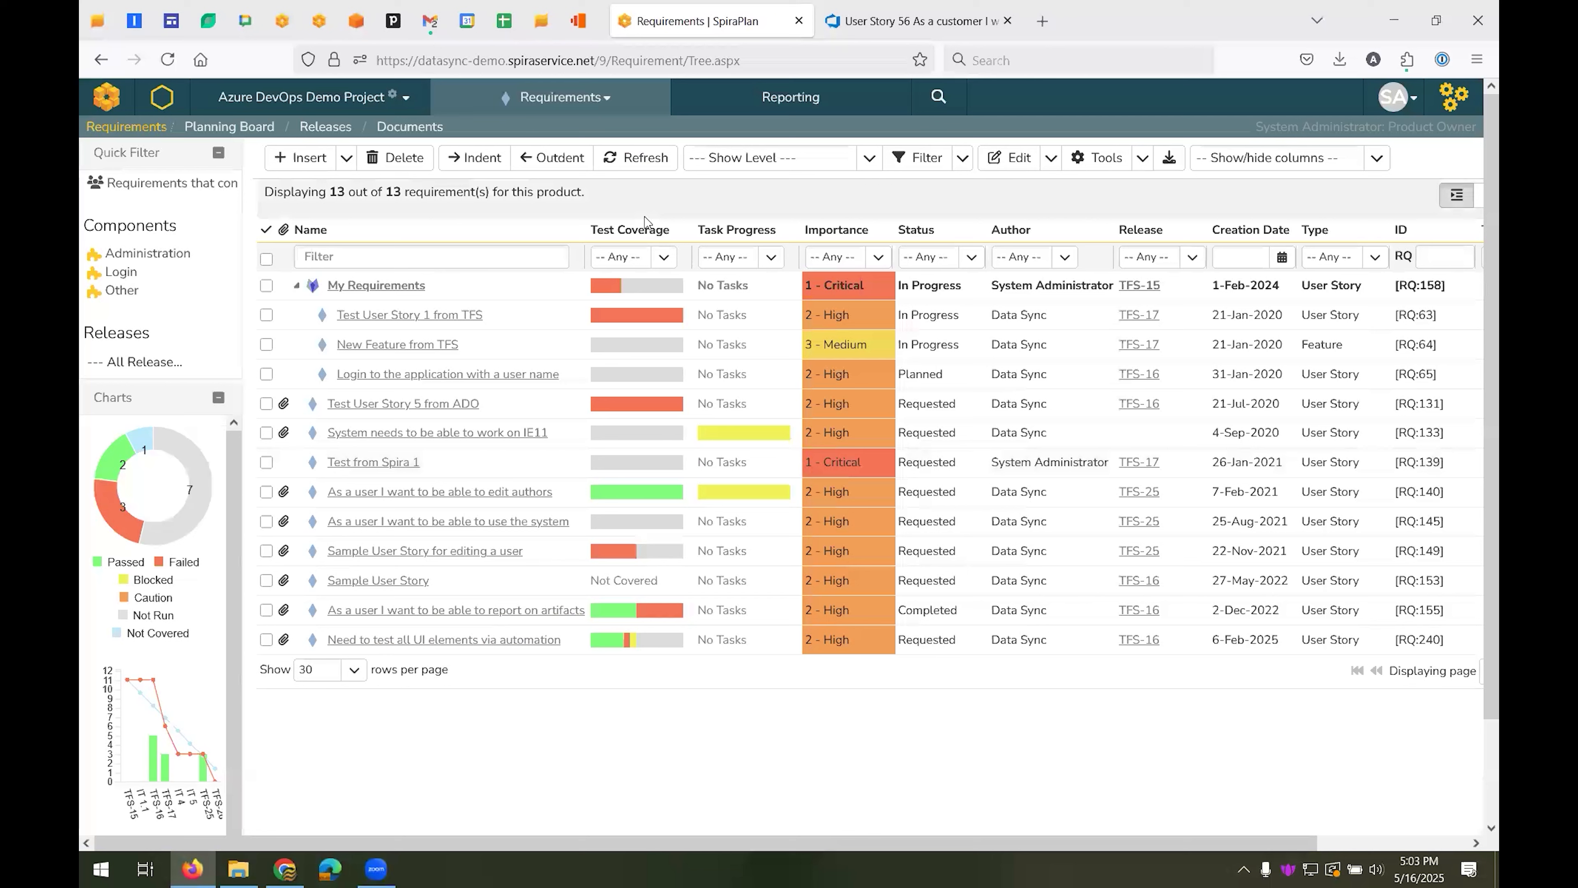
left_click(298, 286)
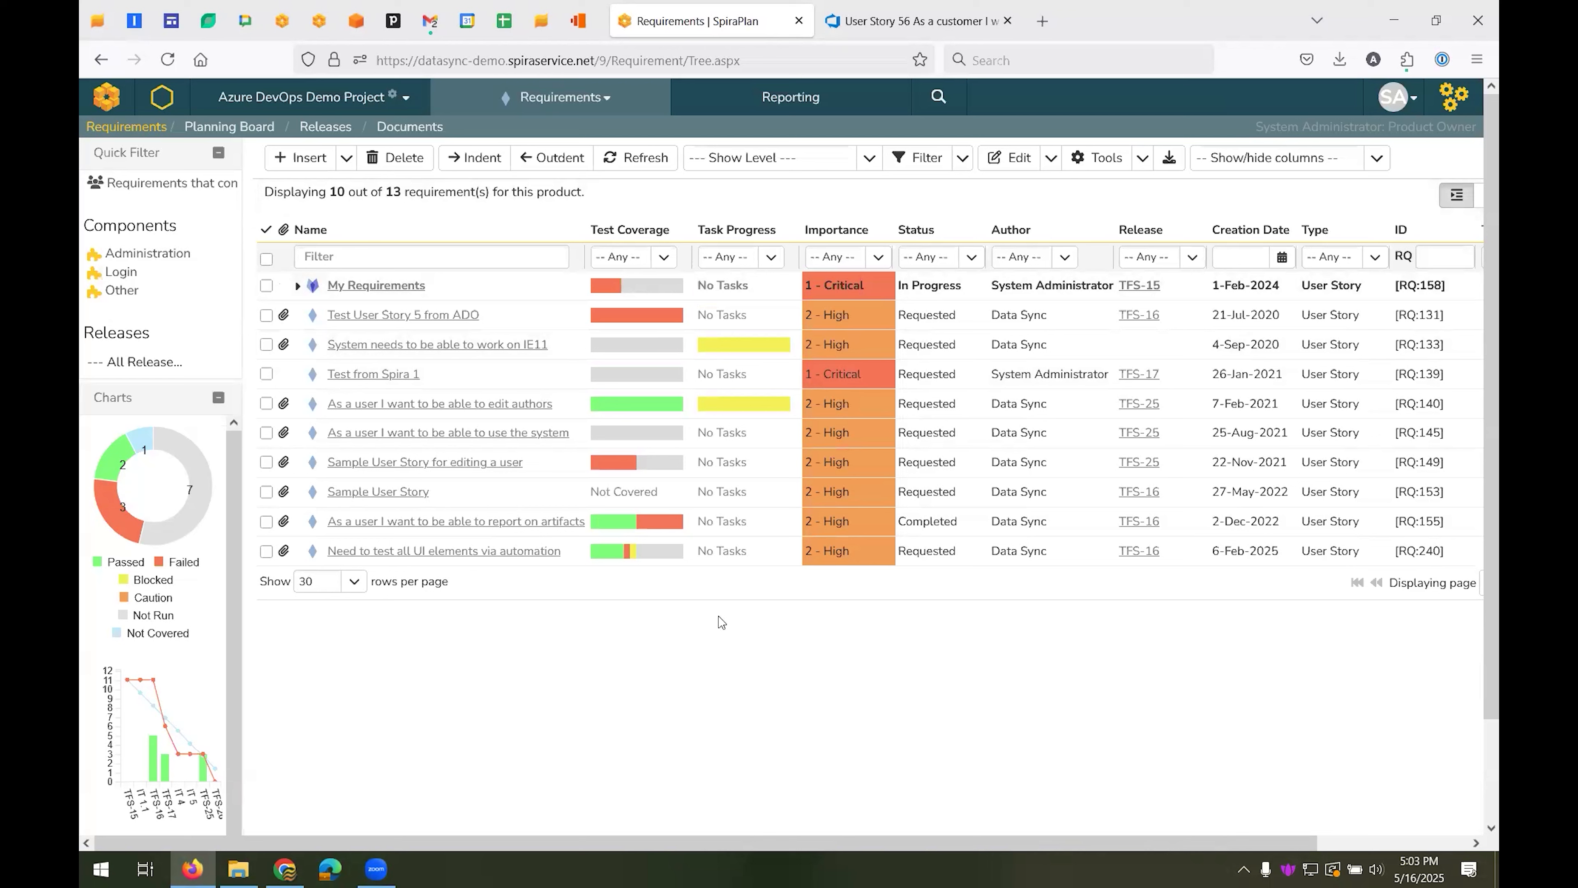
left_click(609, 102)
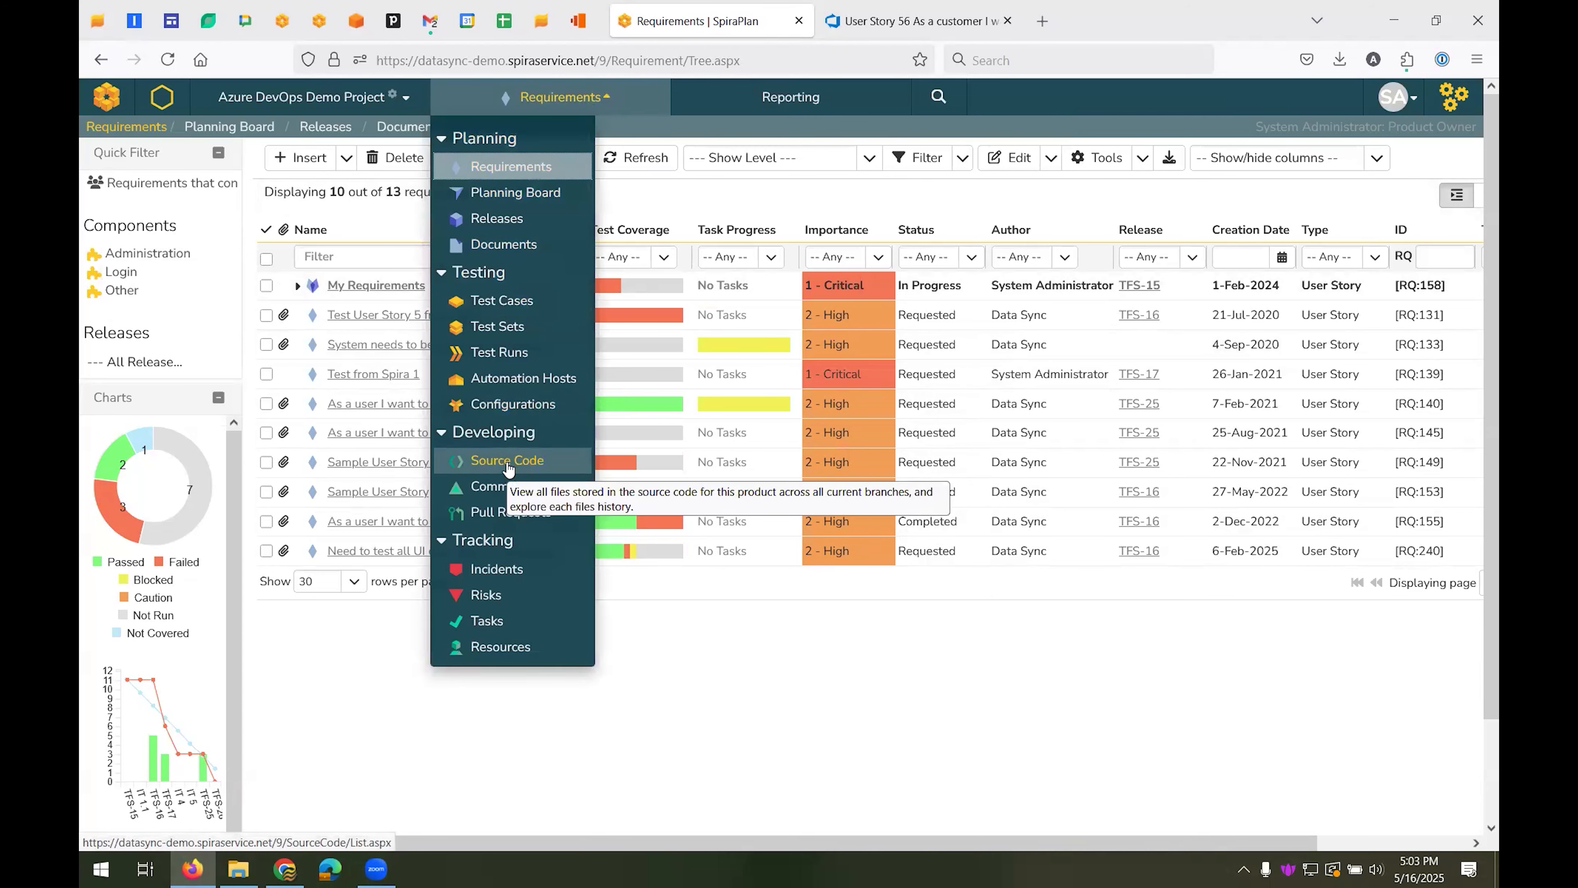
Switch to Azure DevOps and view the Data Sync Test Project repository's files, branch list and commits
mouse_move(855, 35)
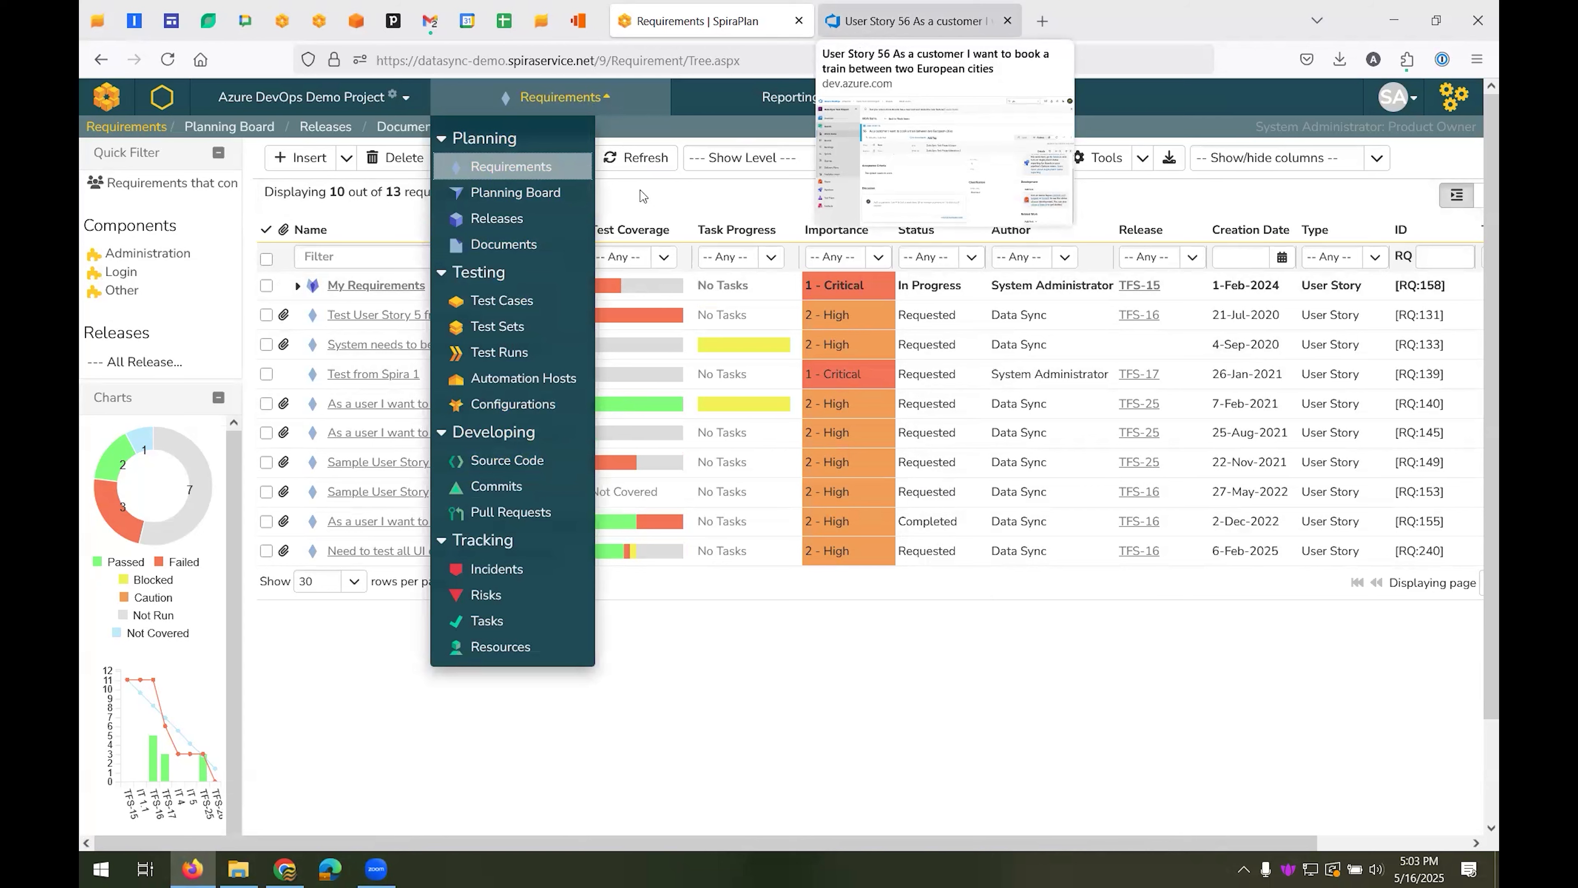
left_click(882, 29)
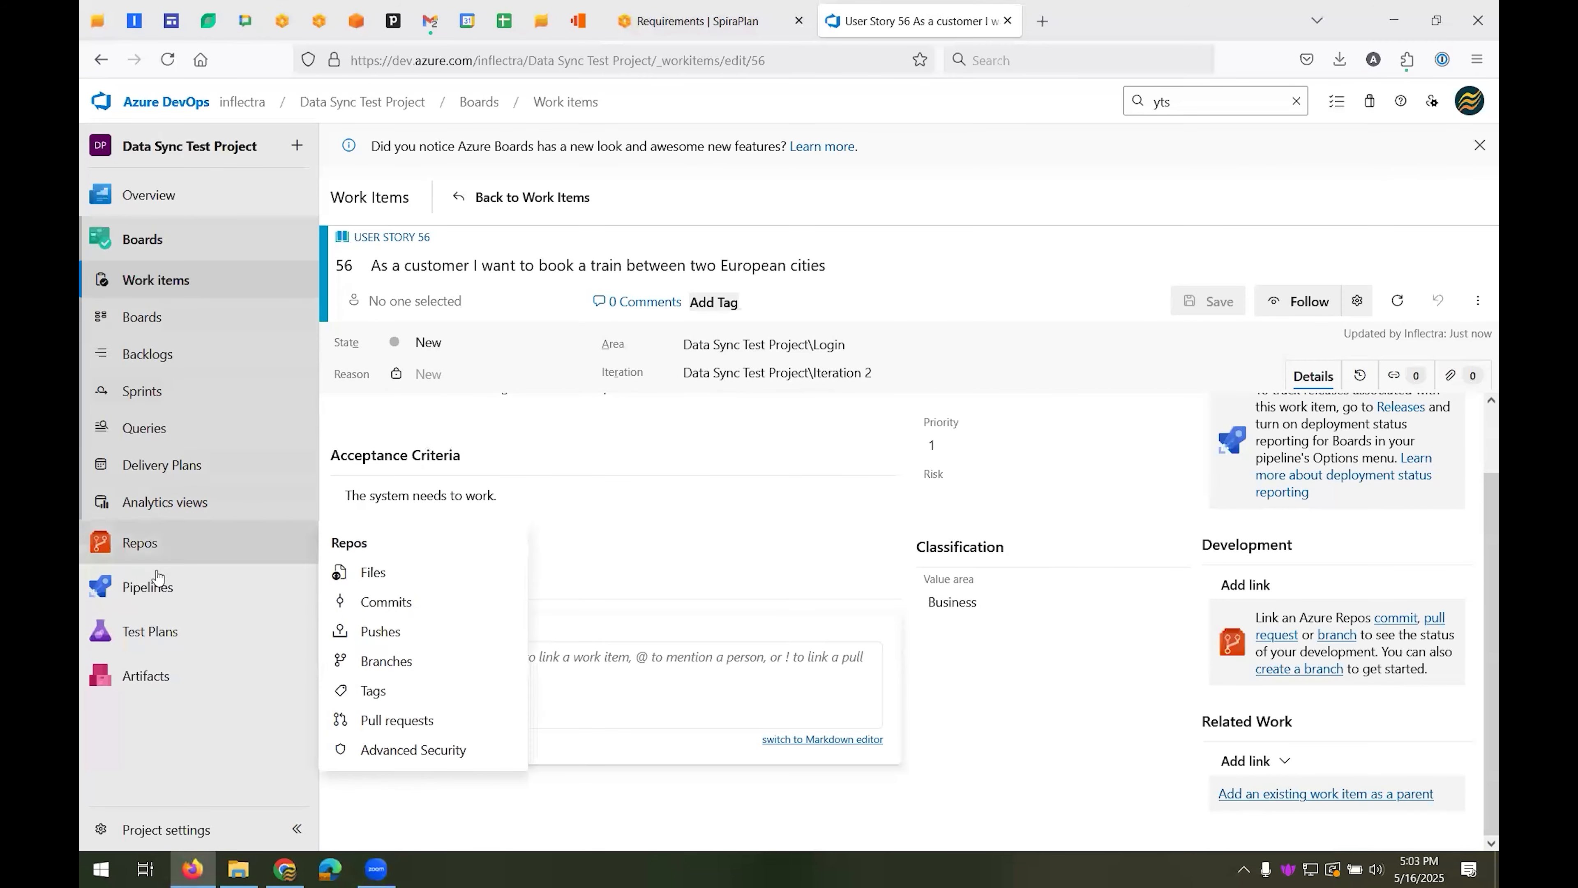
mouse_move(159, 561)
left_click(395, 582)
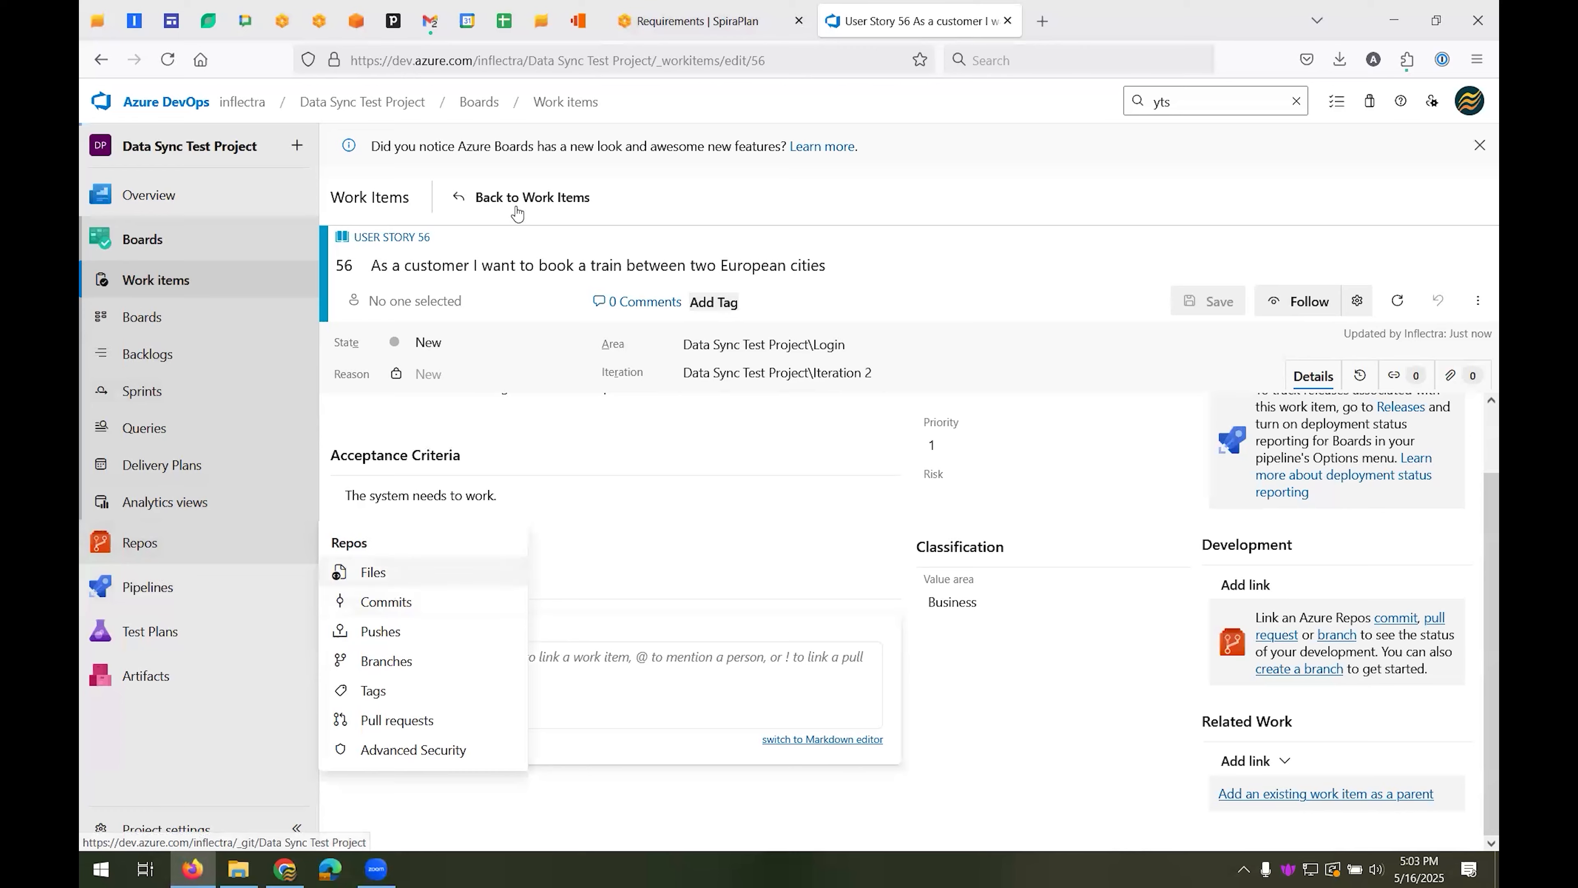
left_click(696, 153)
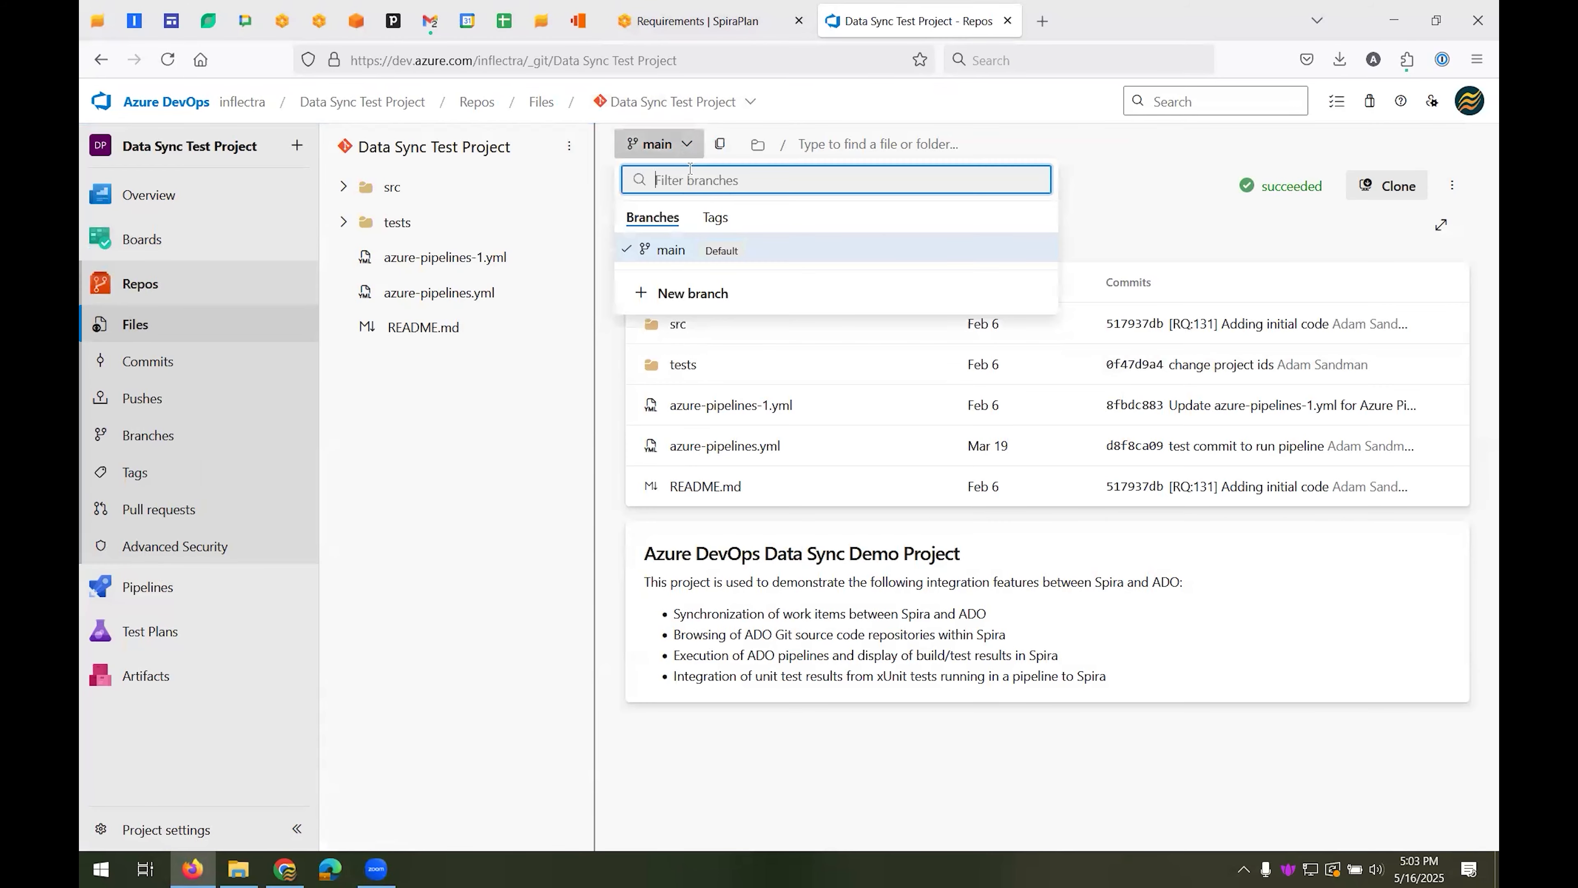
left_click(165, 367)
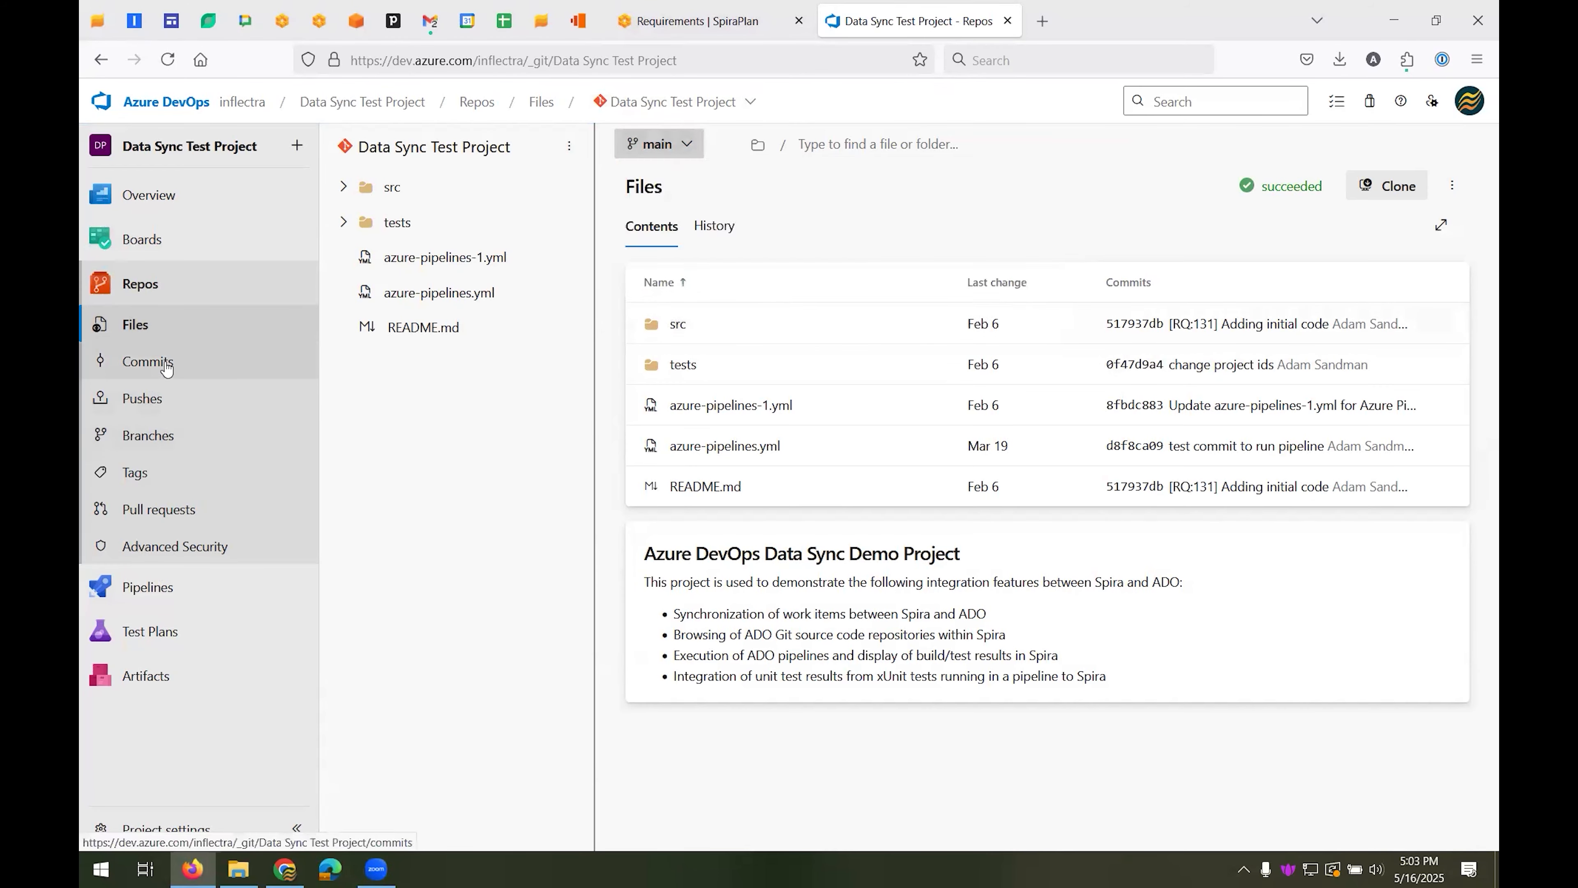
View the runs of the Run xUnit Python Parser pipeline in the Data Sync Test Project
mouse_move(180, 598)
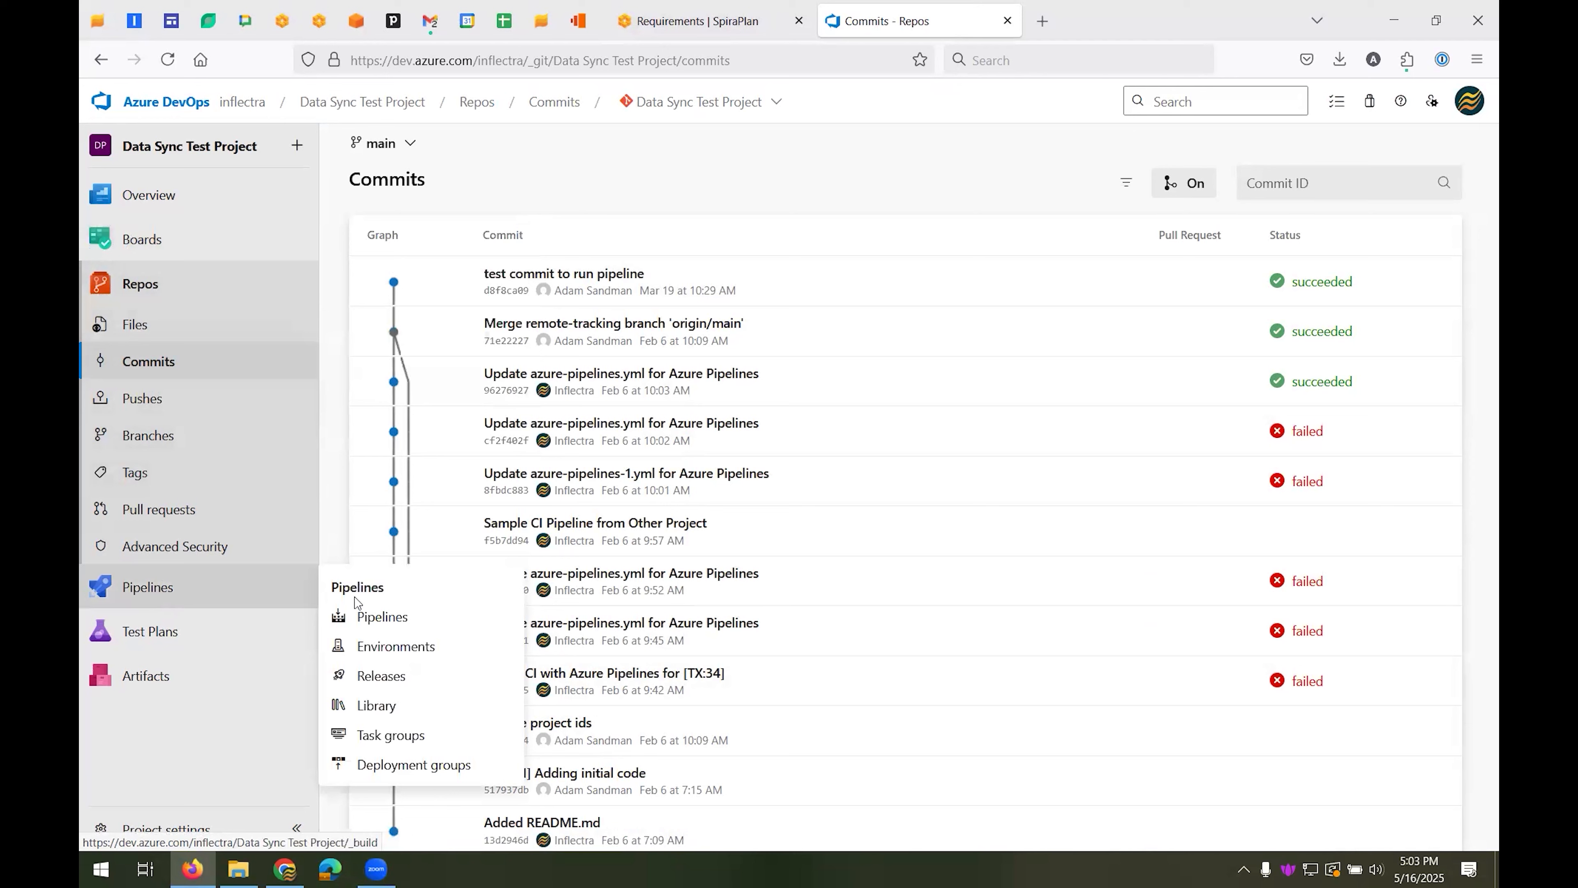
left_click(382, 617)
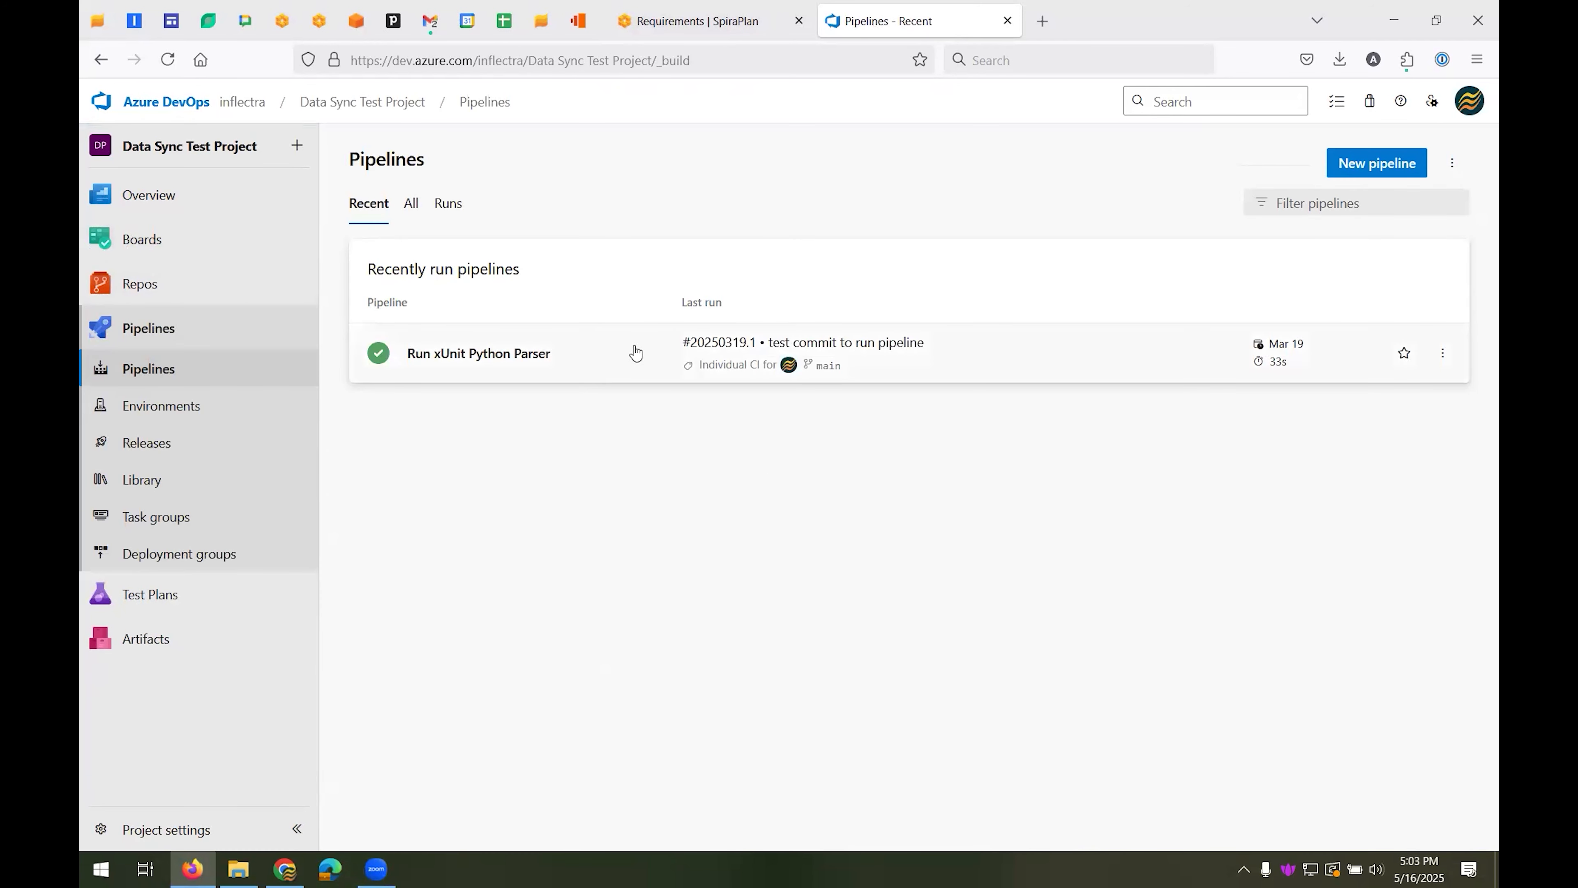
left_click(610, 360)
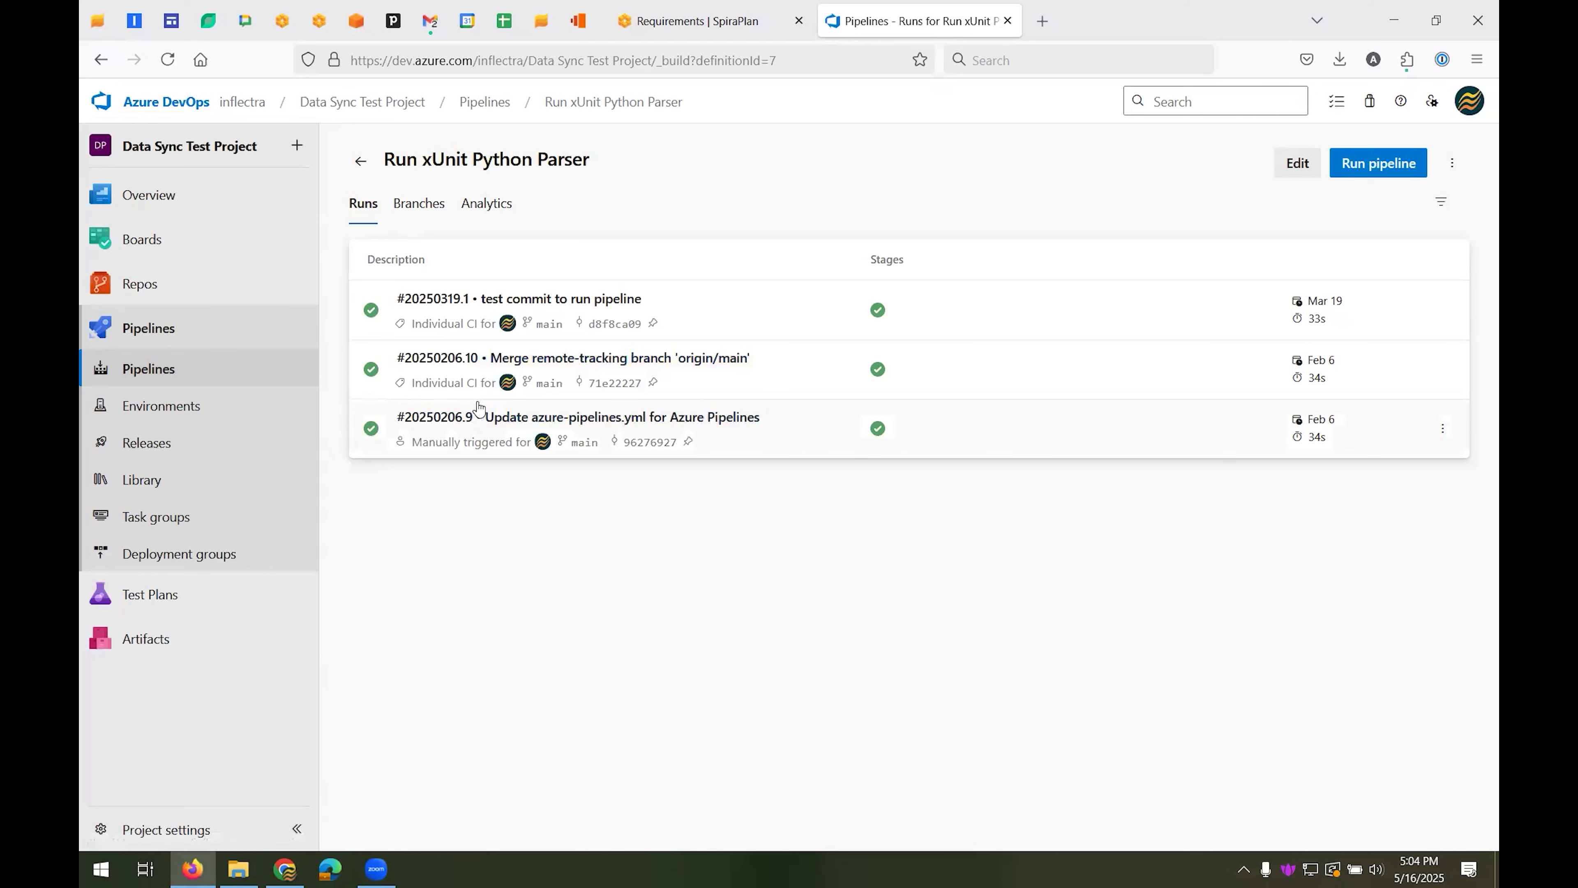
Switch to SpiraPlan and view the demo project's source code files and its branch choices
left_click(690, 20)
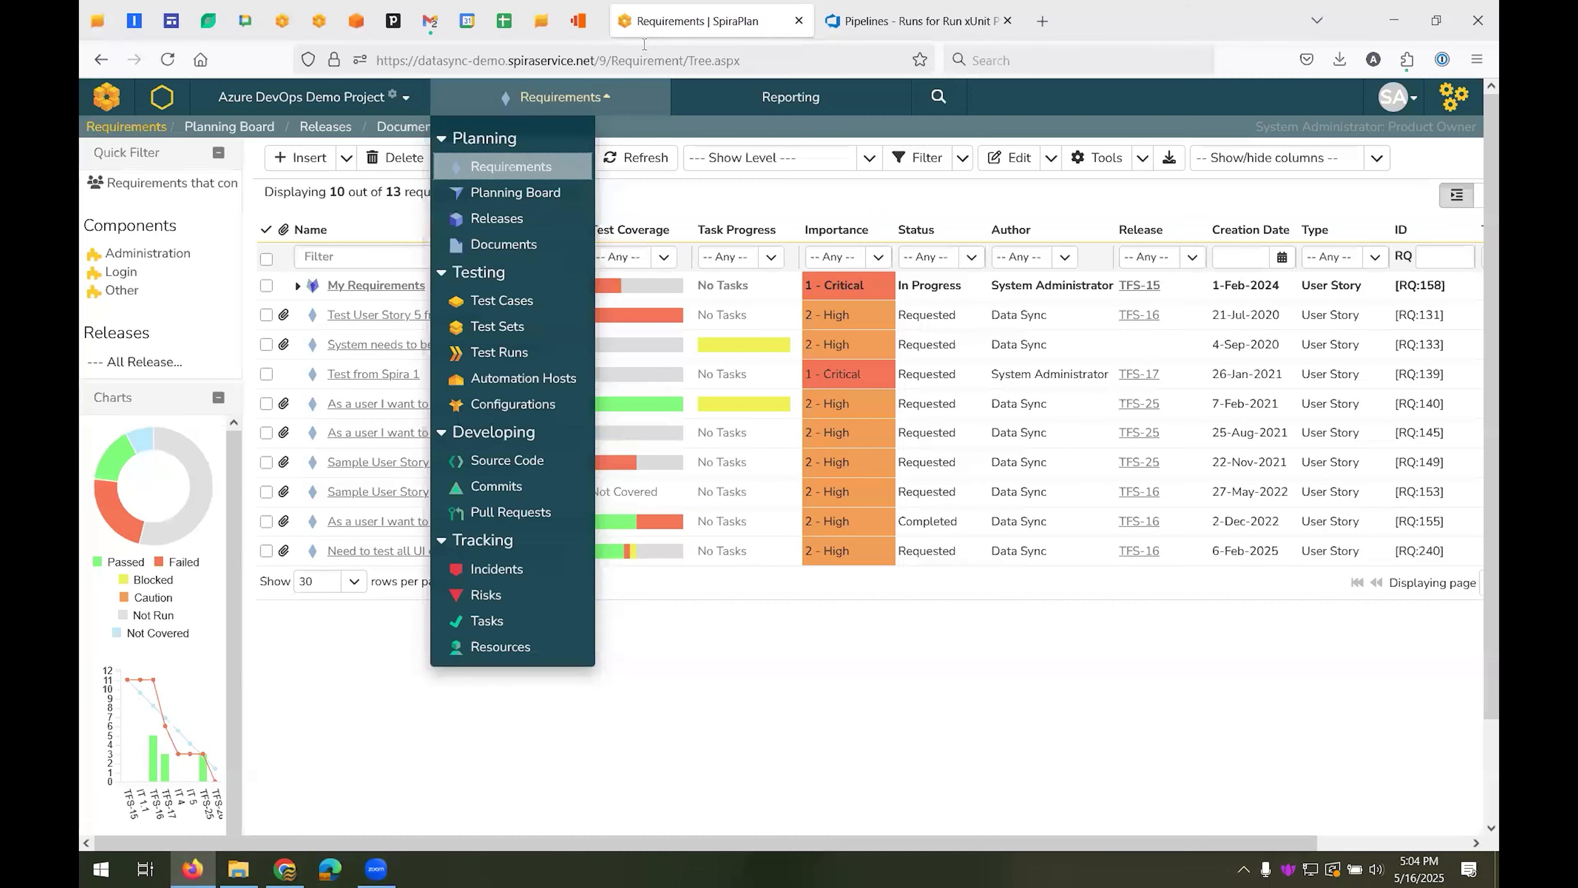
left_click(598, 97)
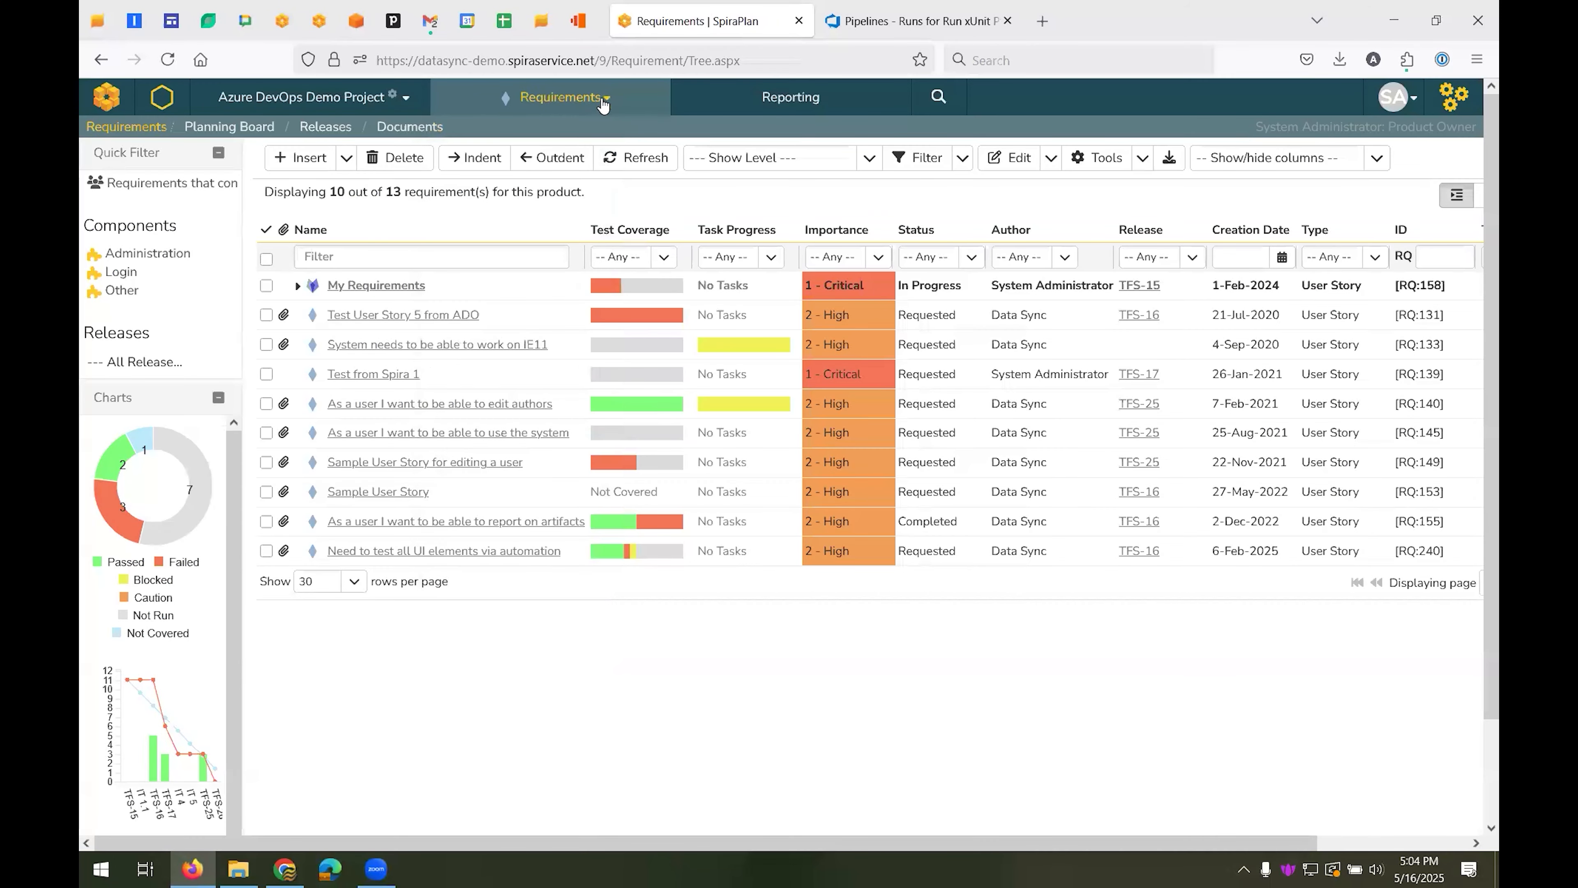
left_click(601, 102)
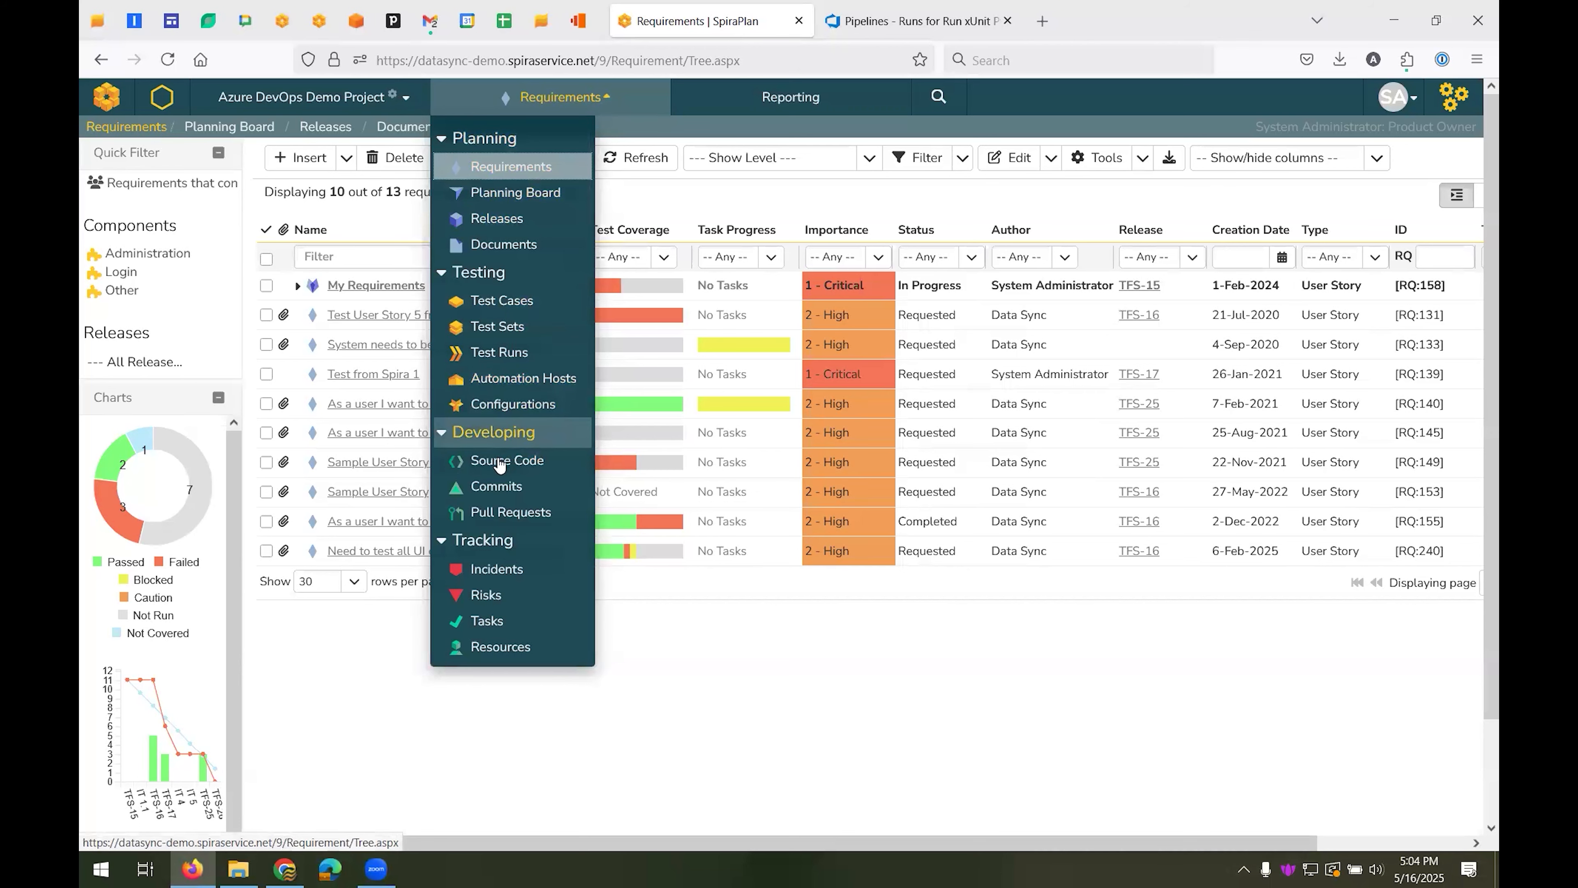
left_click(519, 466)
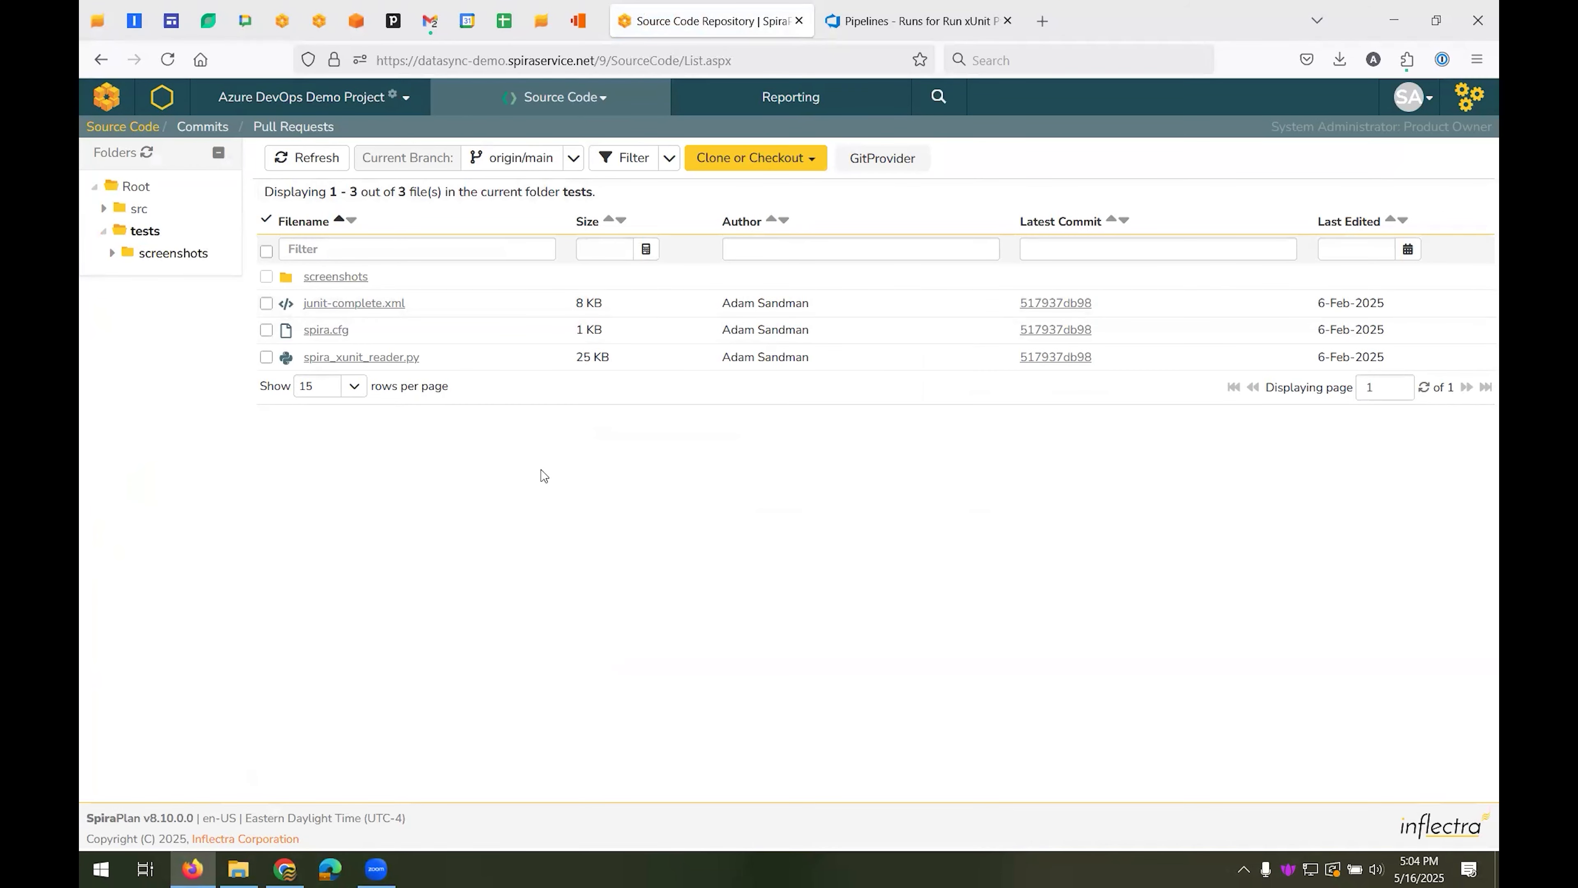
left_click(583, 162)
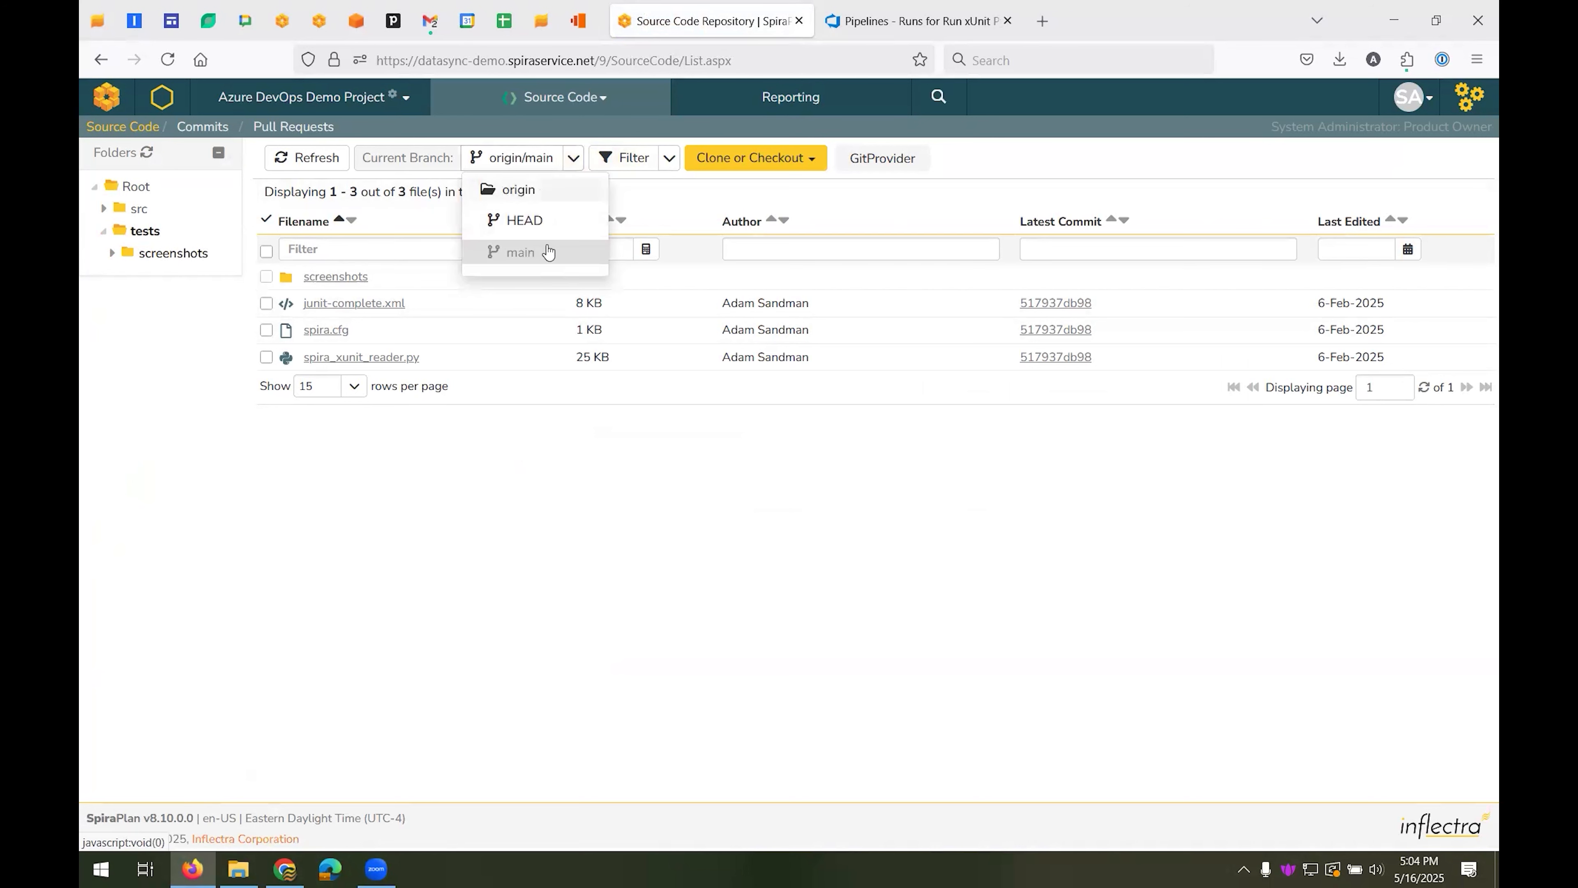
Open spira_xunit_reader.py from the tests folder, look through its code preview and view its commit history
left_click(397, 359)
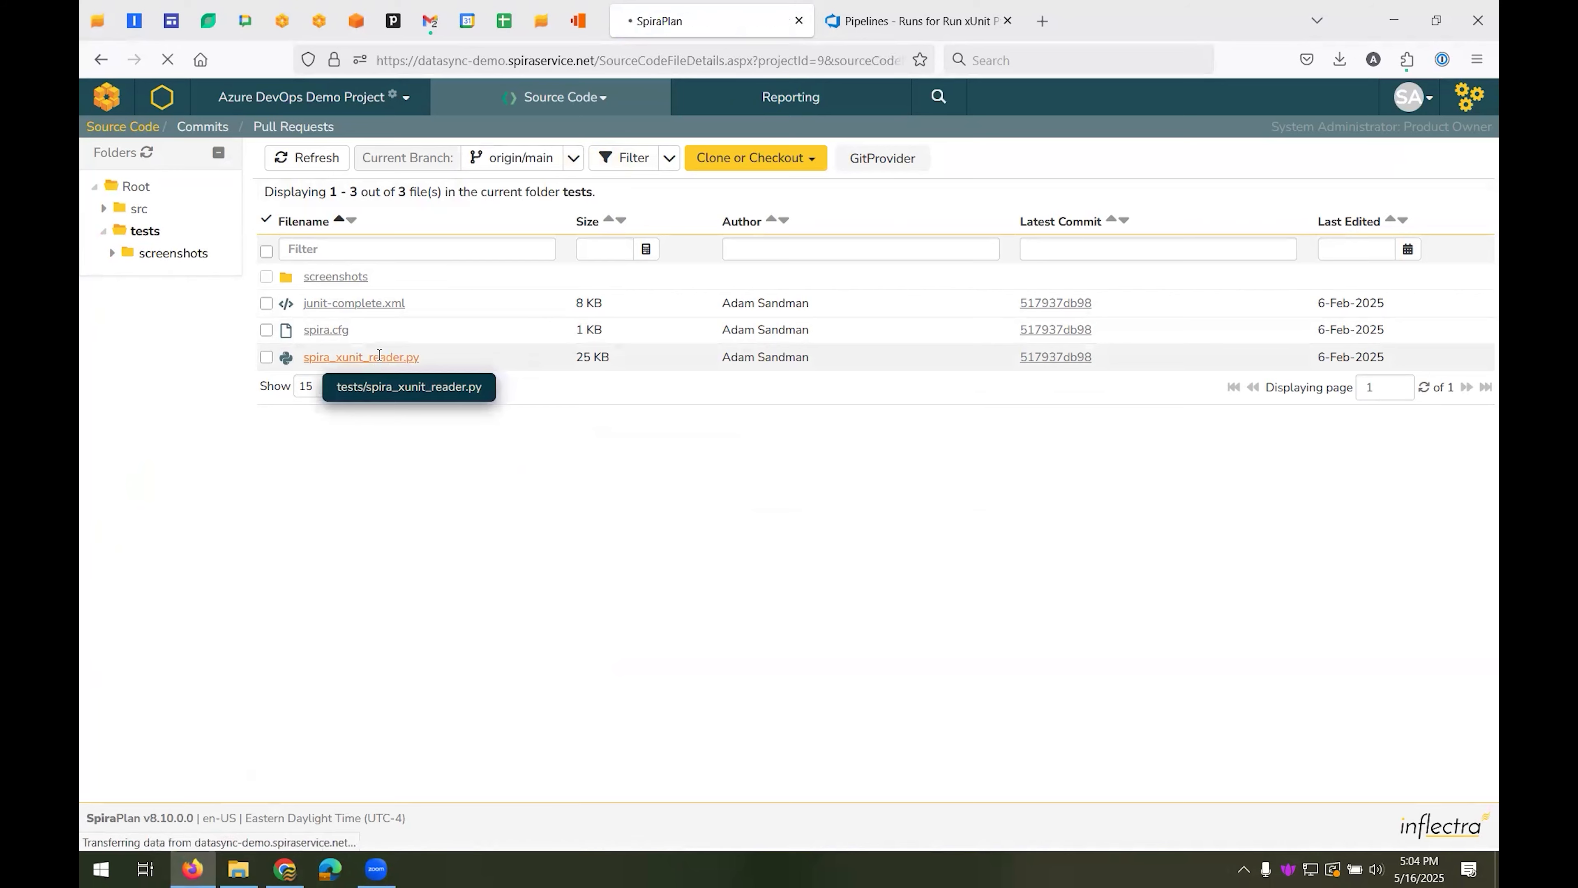
left_click(382, 272)
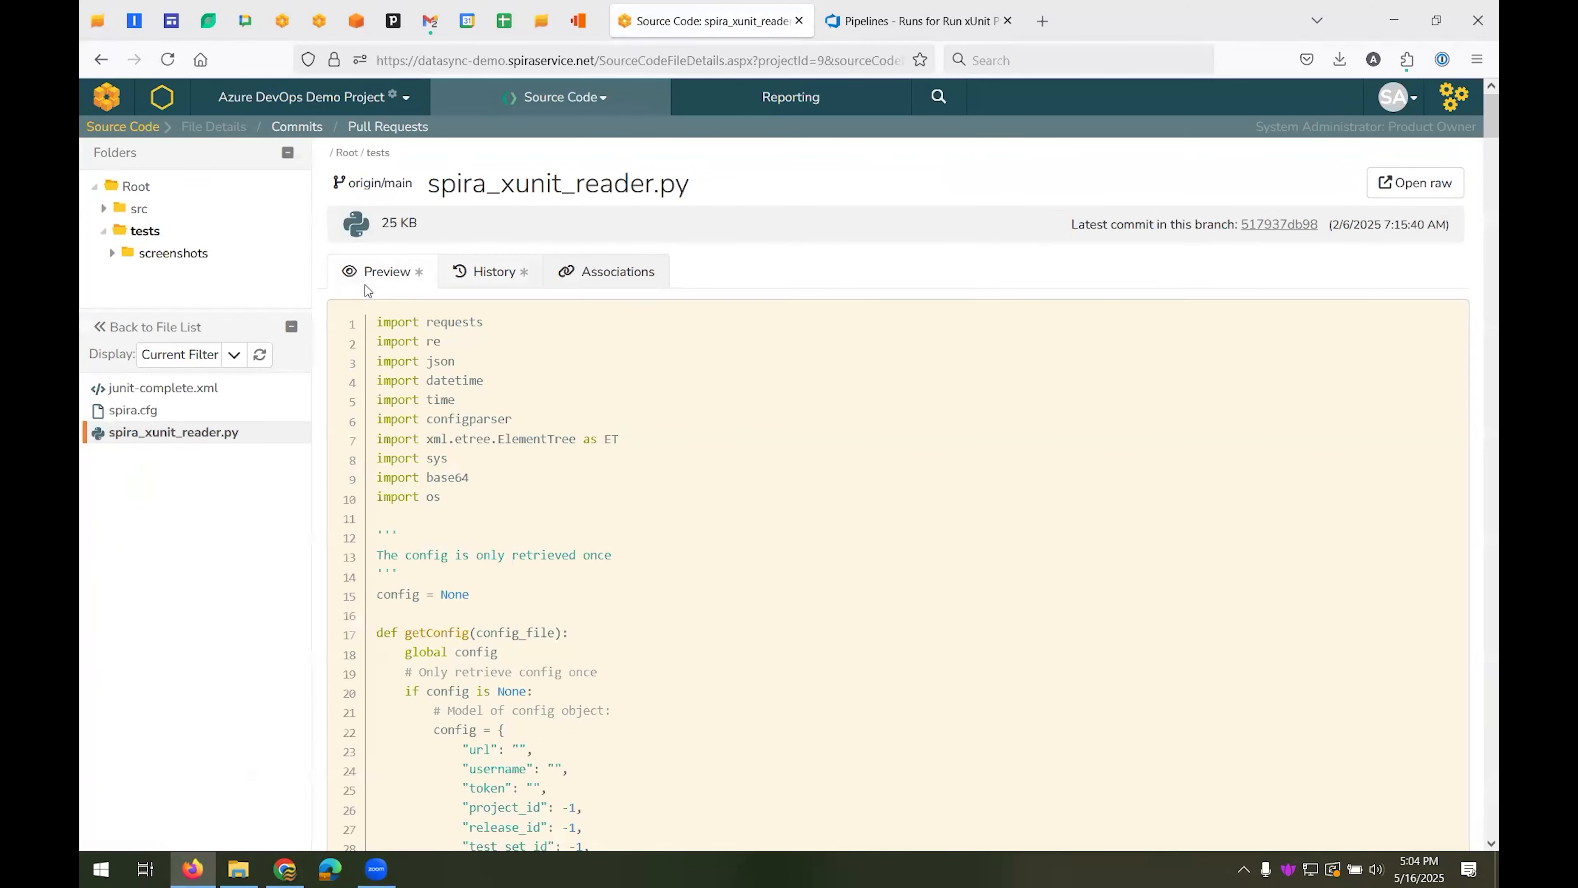
scroll(608, 415, "down", 12)
scroll(608, 416, "up", 12)
left_click(497, 274)
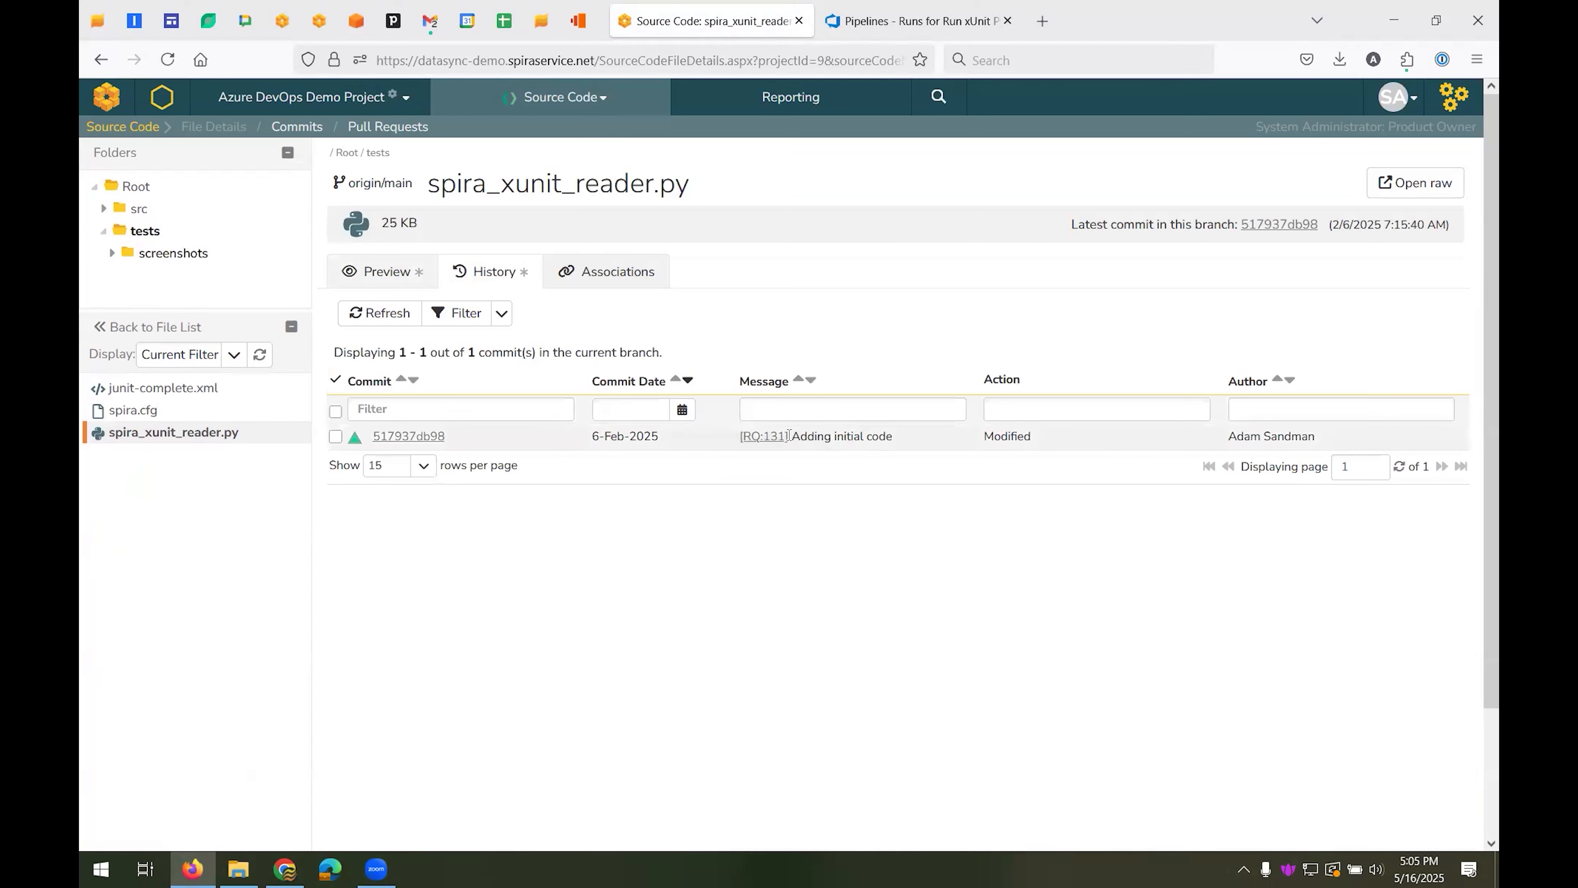
View the history of spira.cfg and two src files, opening commit 517937db98 of to_spira_insert_project_objects.py
left_click(131, 415)
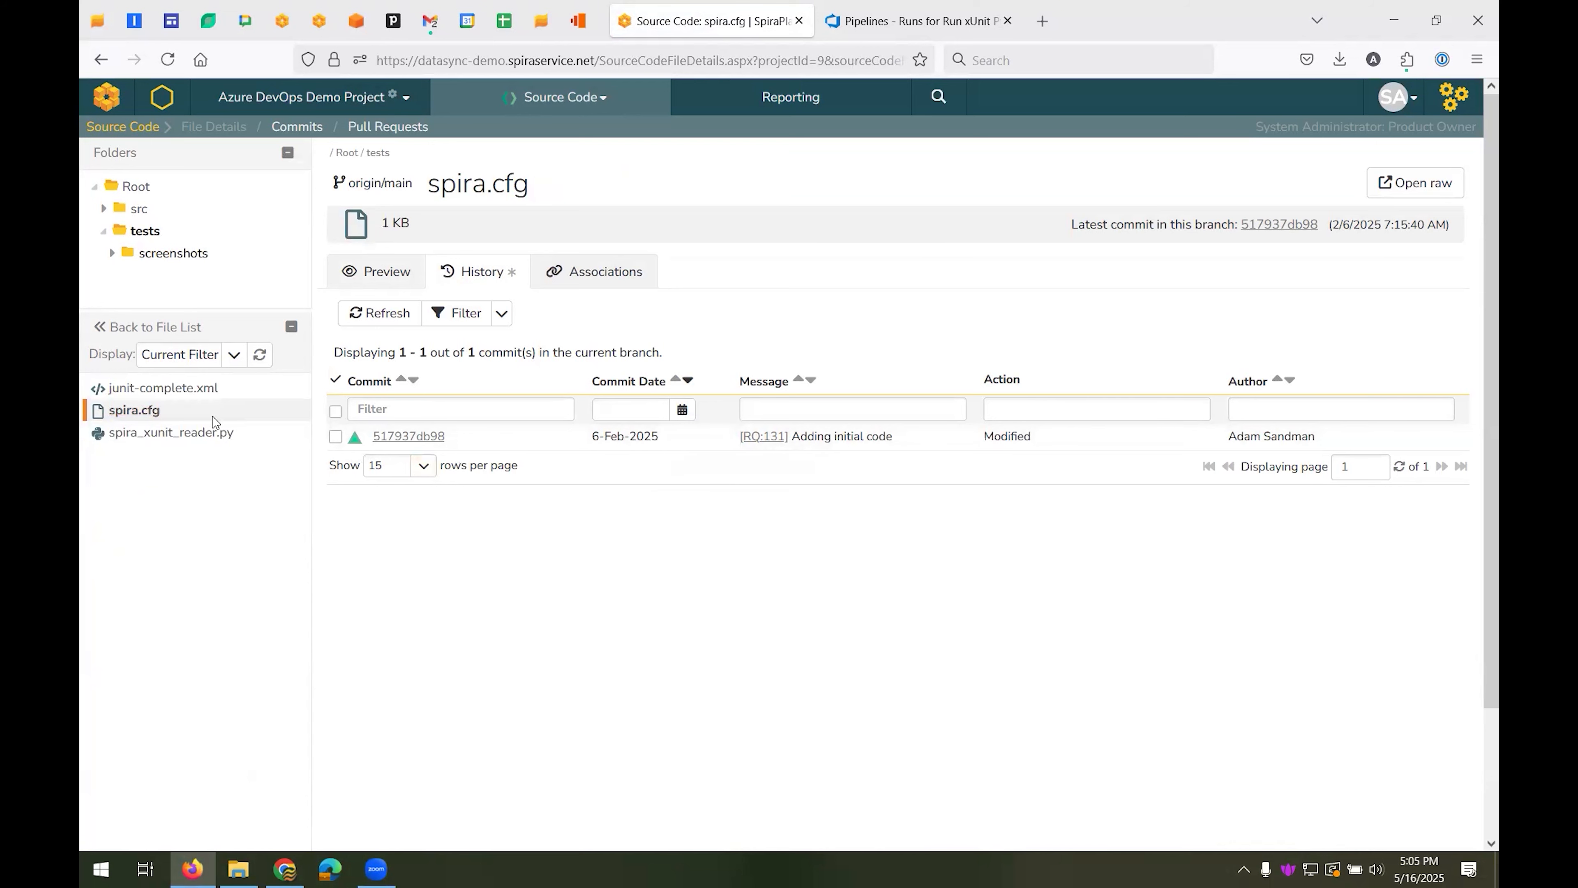
left_click(139, 209)
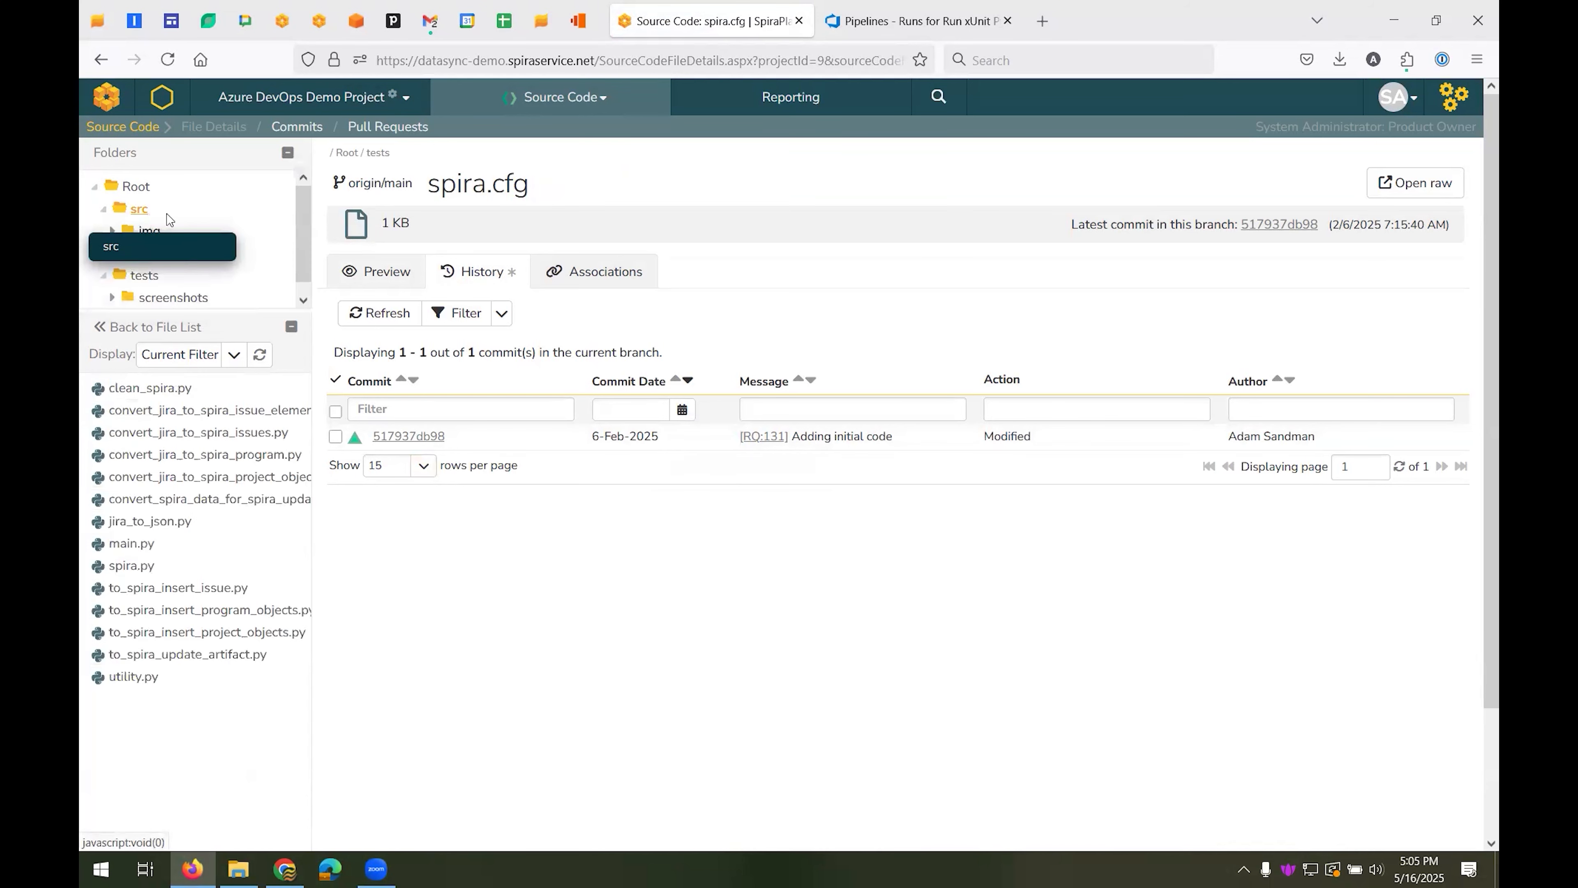
left_click(212, 596)
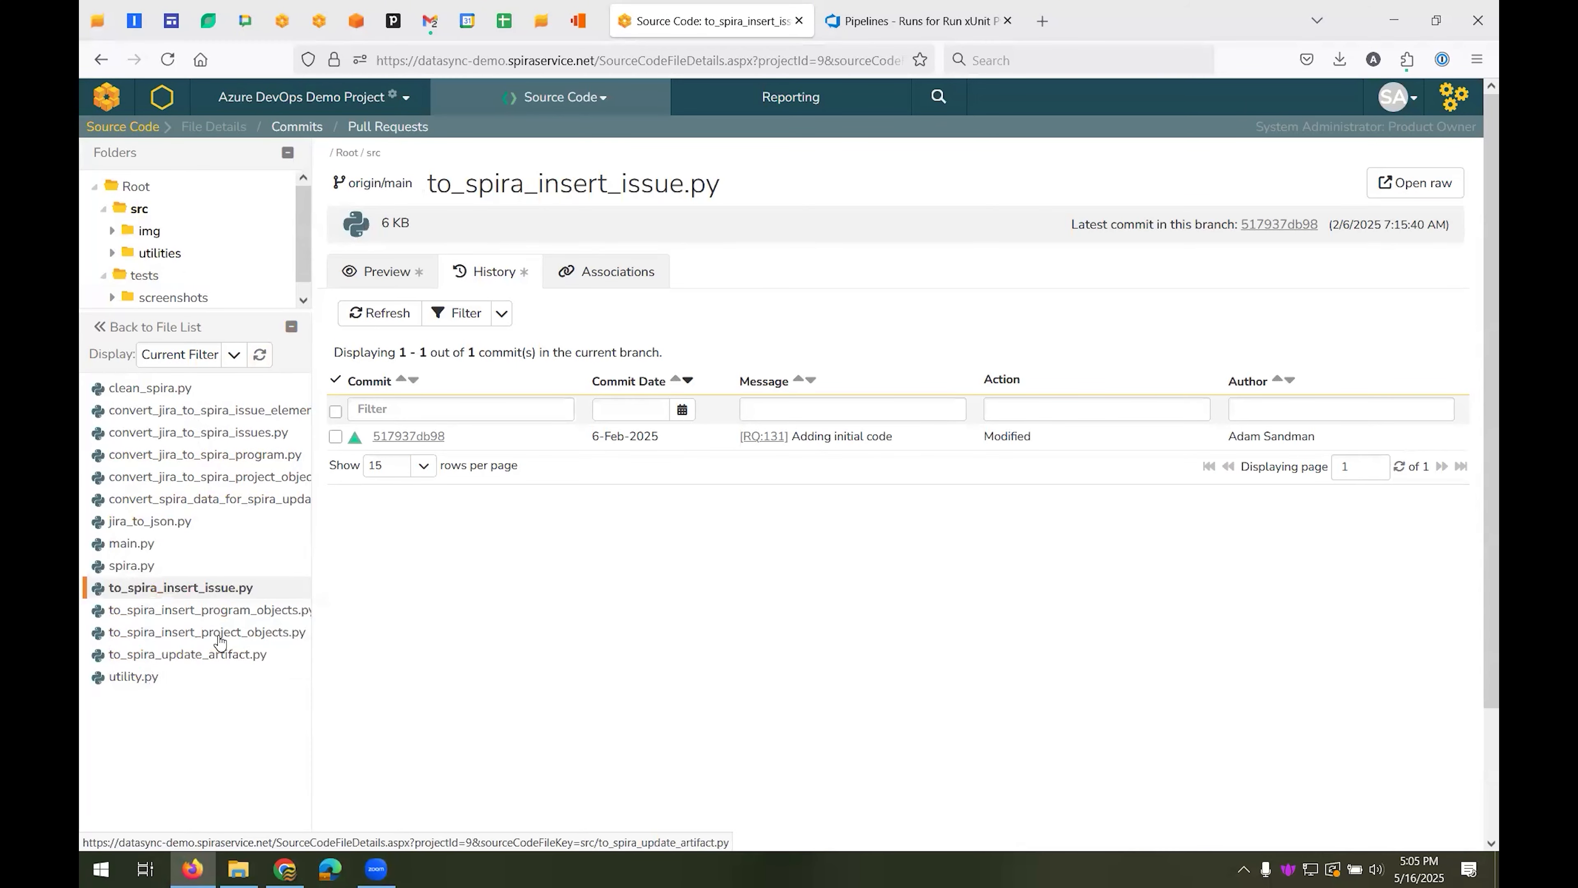
left_click(211, 632)
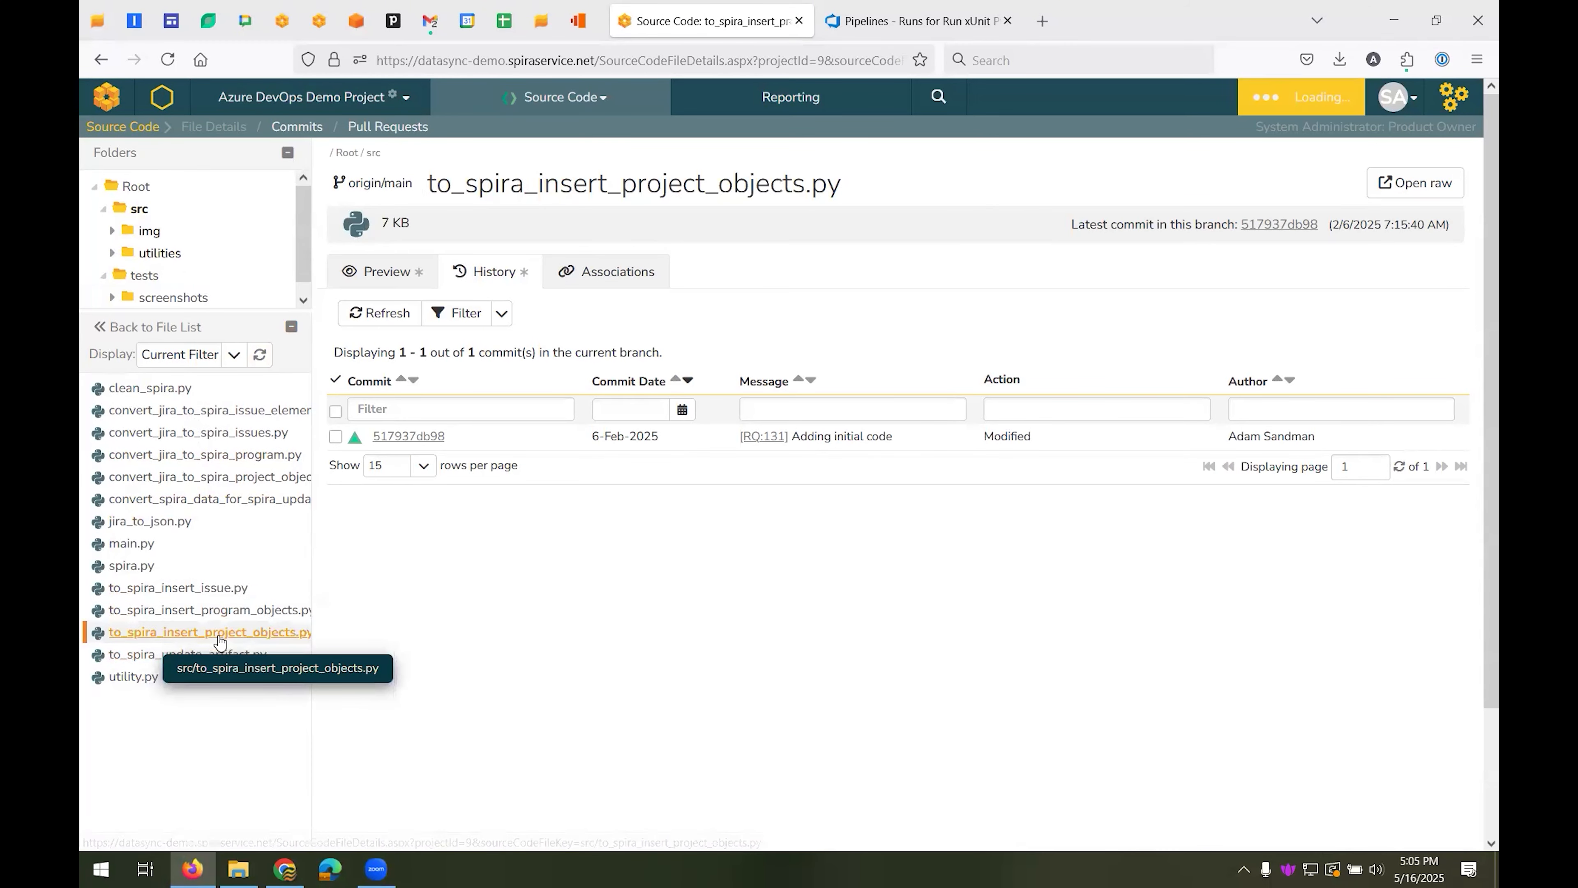
left_click(412, 438)
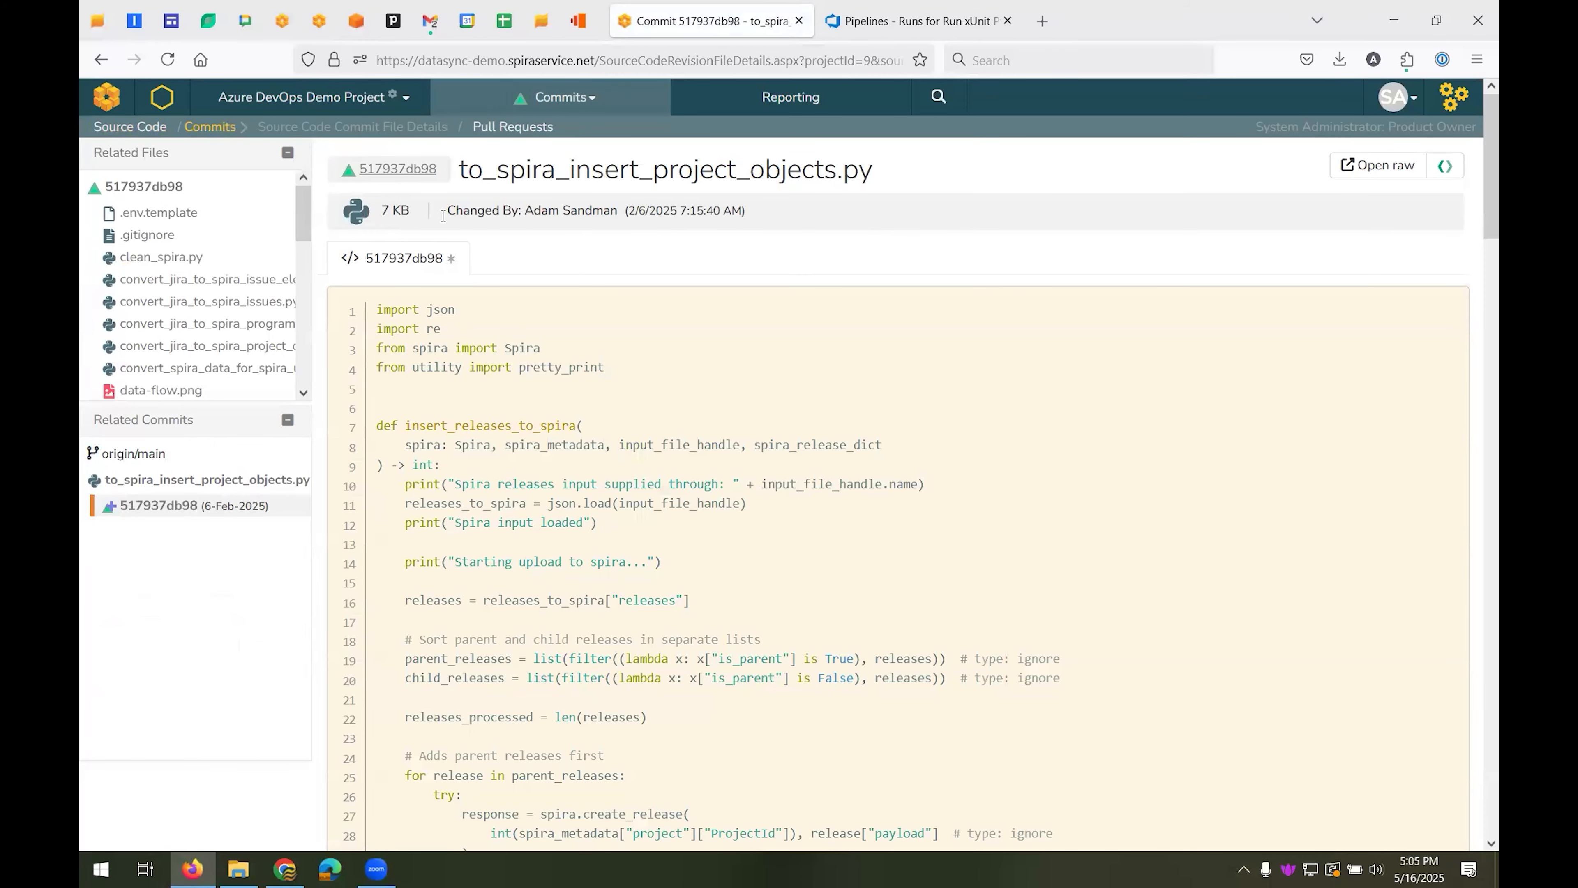
View the source code commits, open the linked test set TX:34 from its commit message and return to the commits
left_click(225, 130)
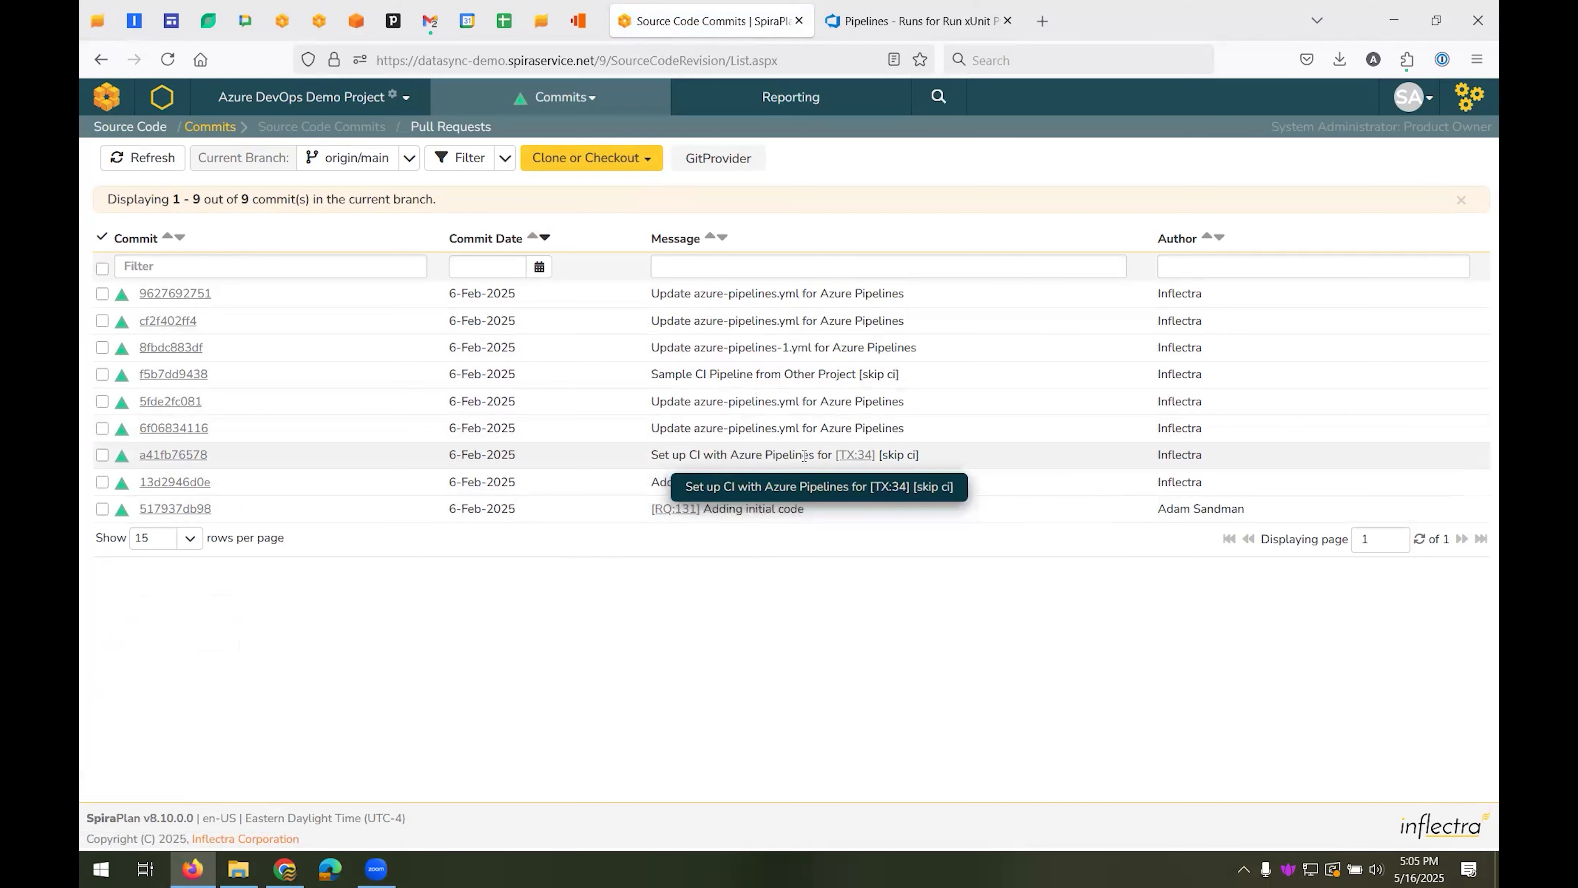
left_click(868, 463)
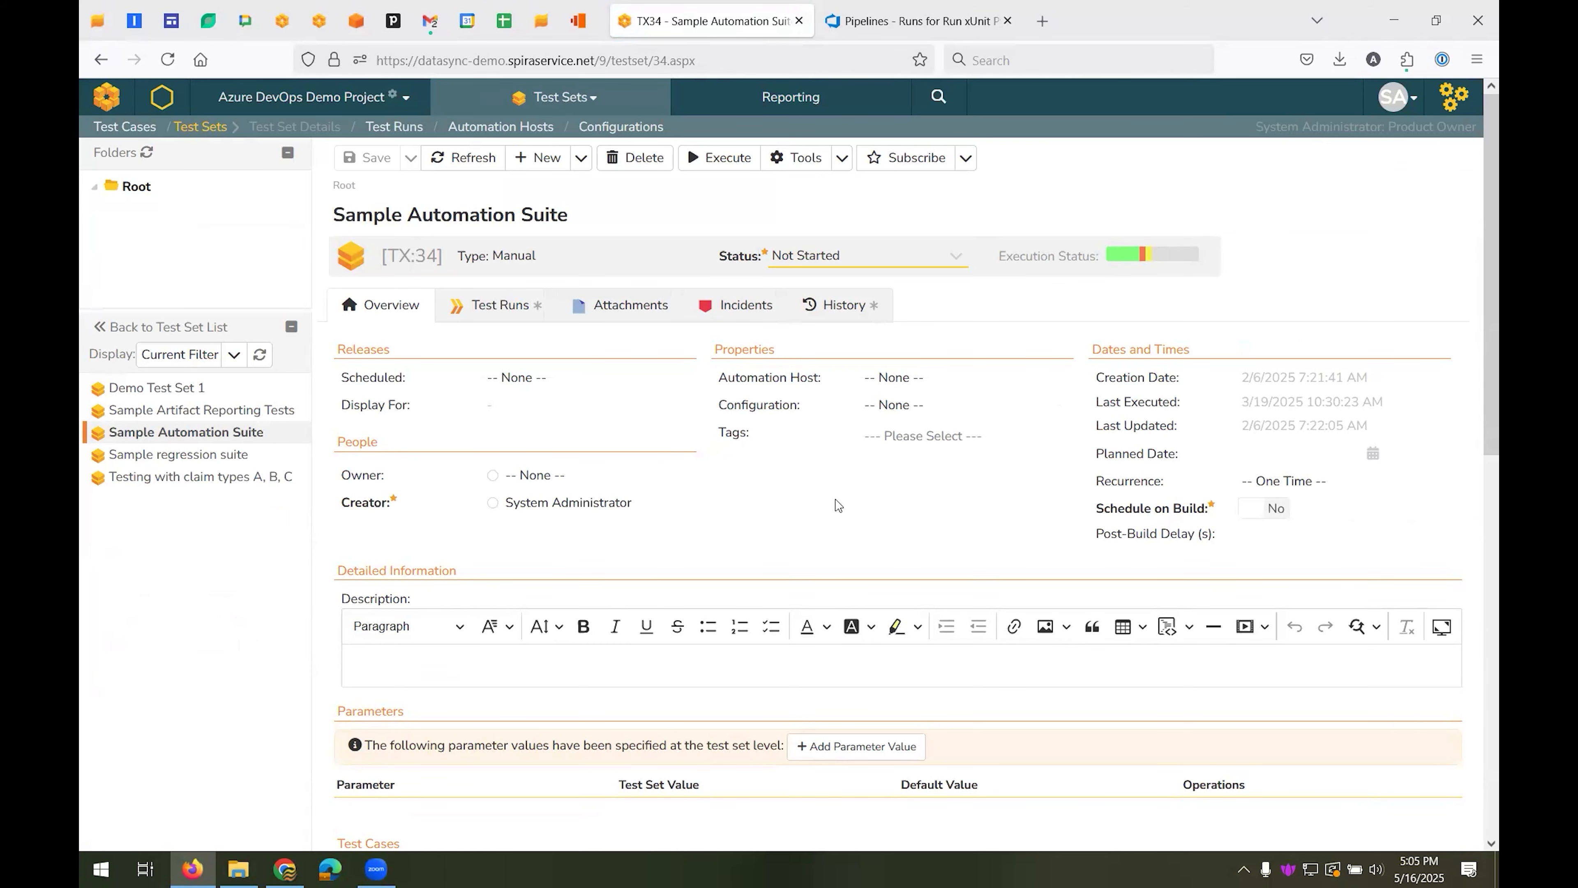
key("alt+Left")
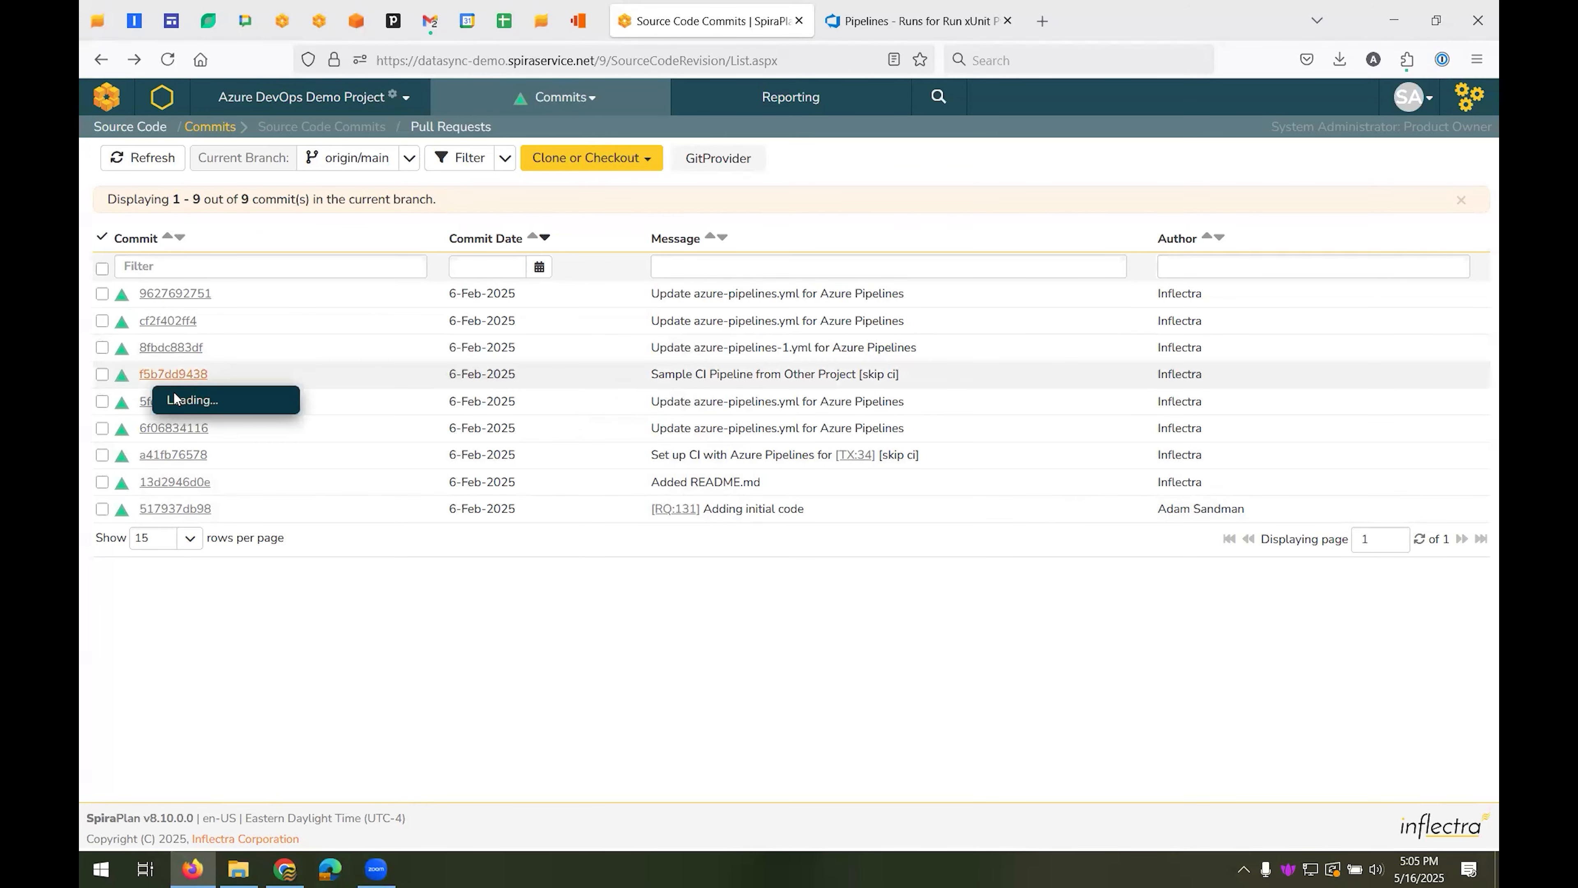
Examine the azure-pipelines.yml changes in commit 5fde2fc081, comparing them in split view and returning to unified view
left_click(160, 402)
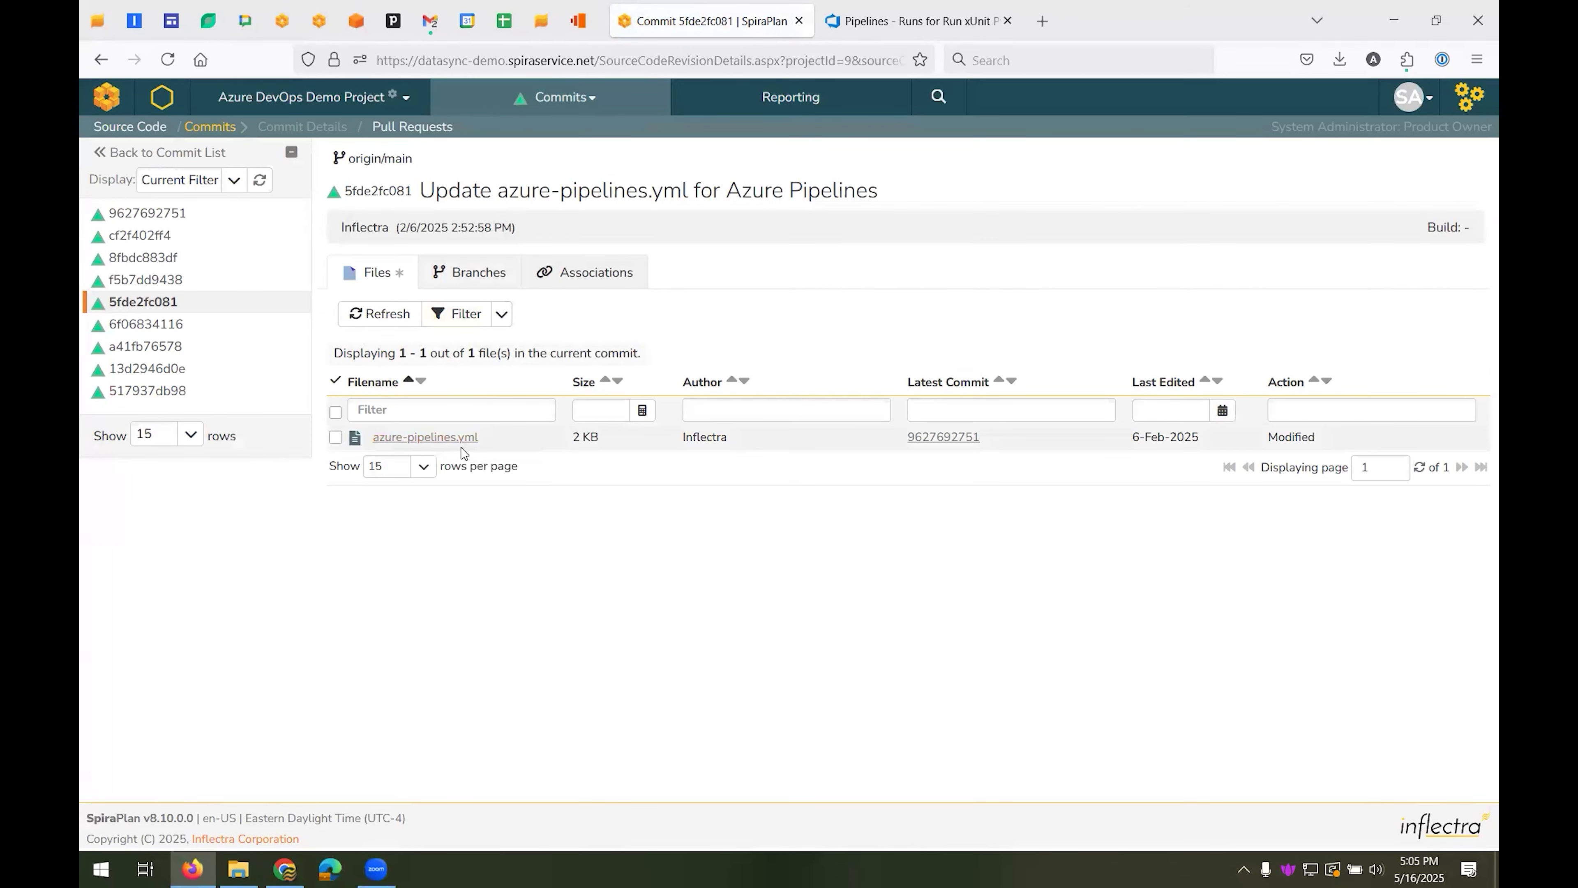
left_click(452, 438)
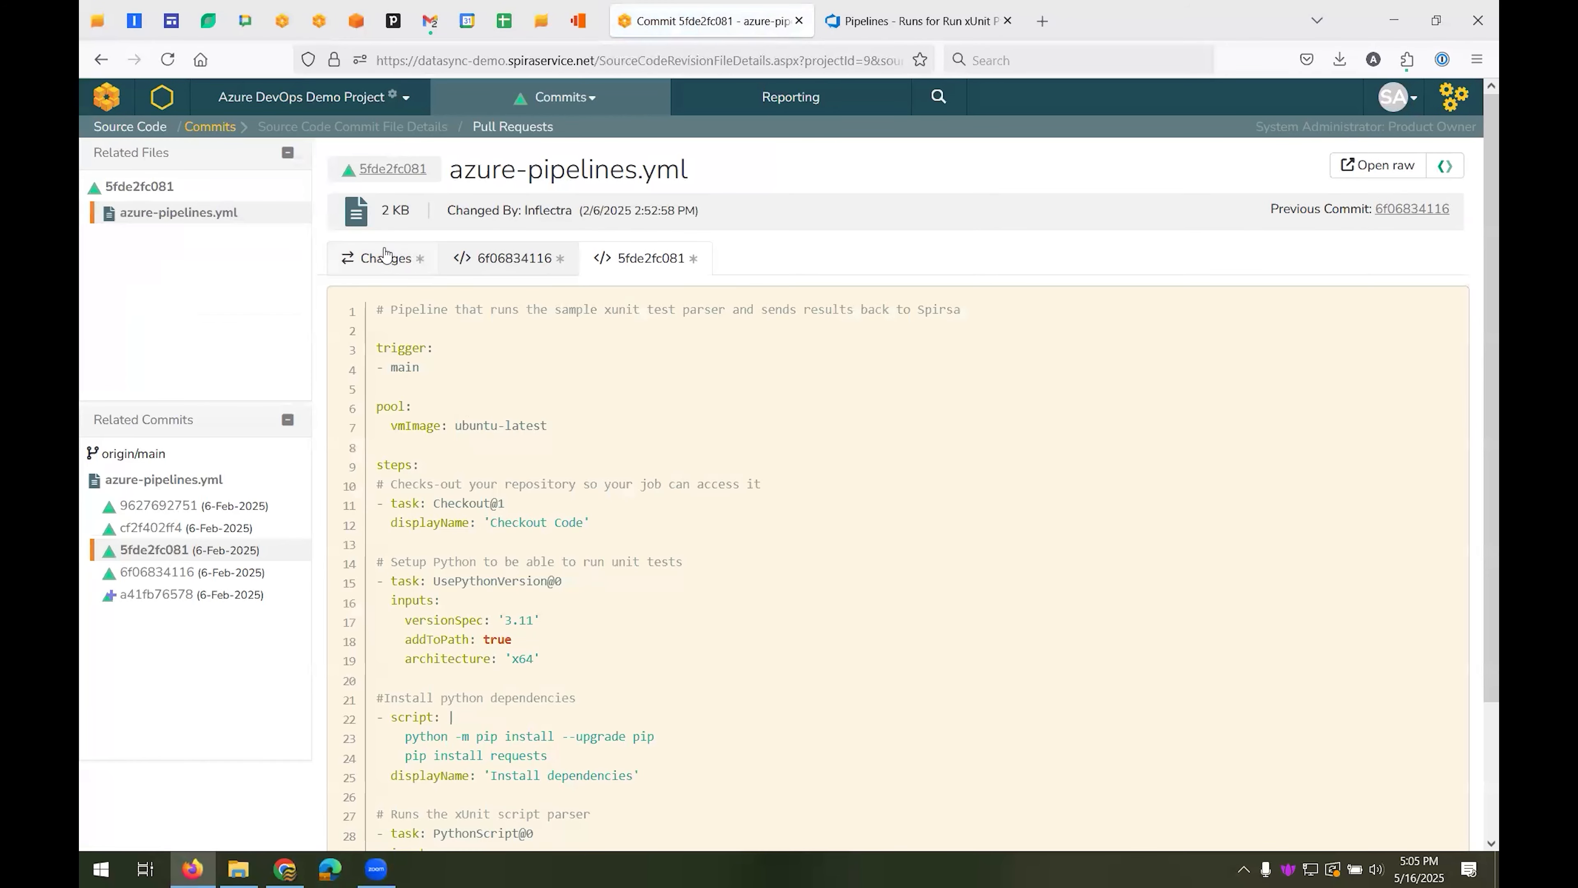
left_click(386, 256)
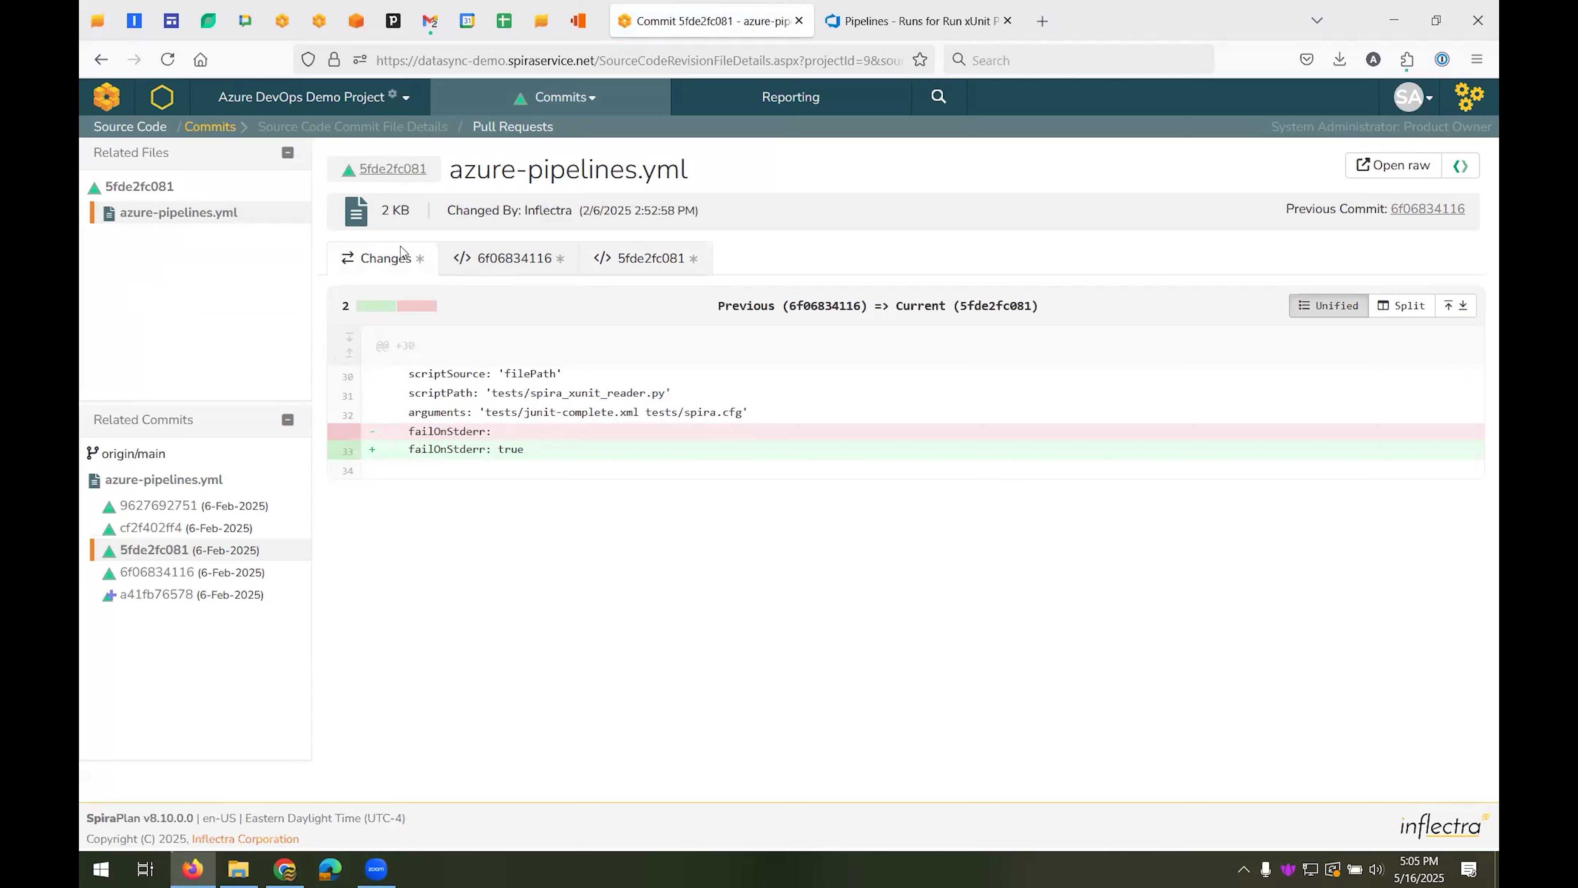
left_click(1391, 317)
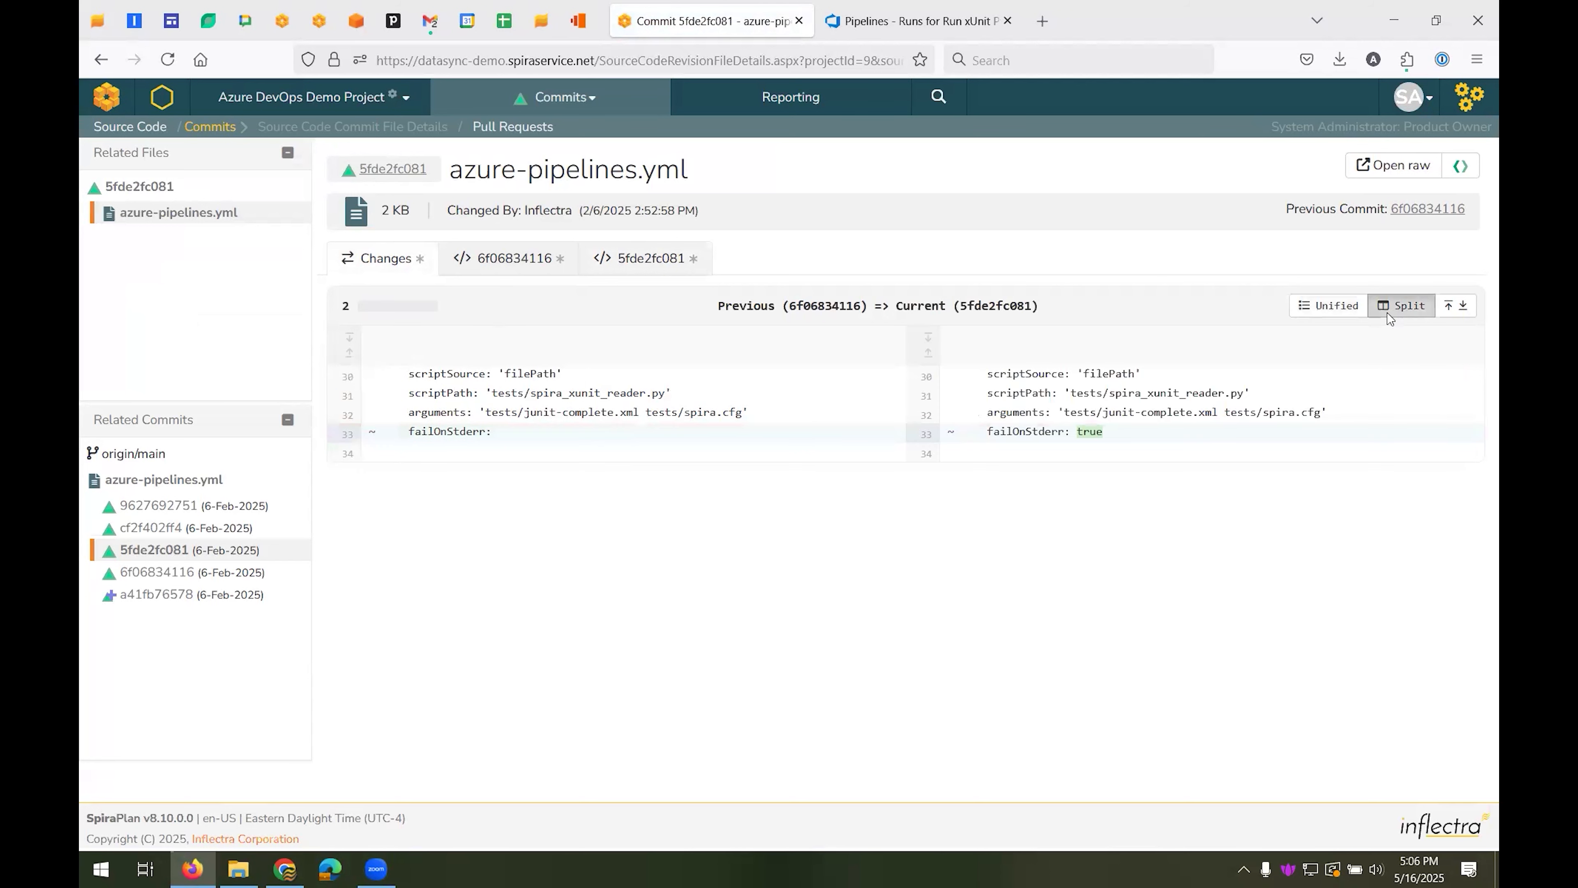
left_click(1330, 319)
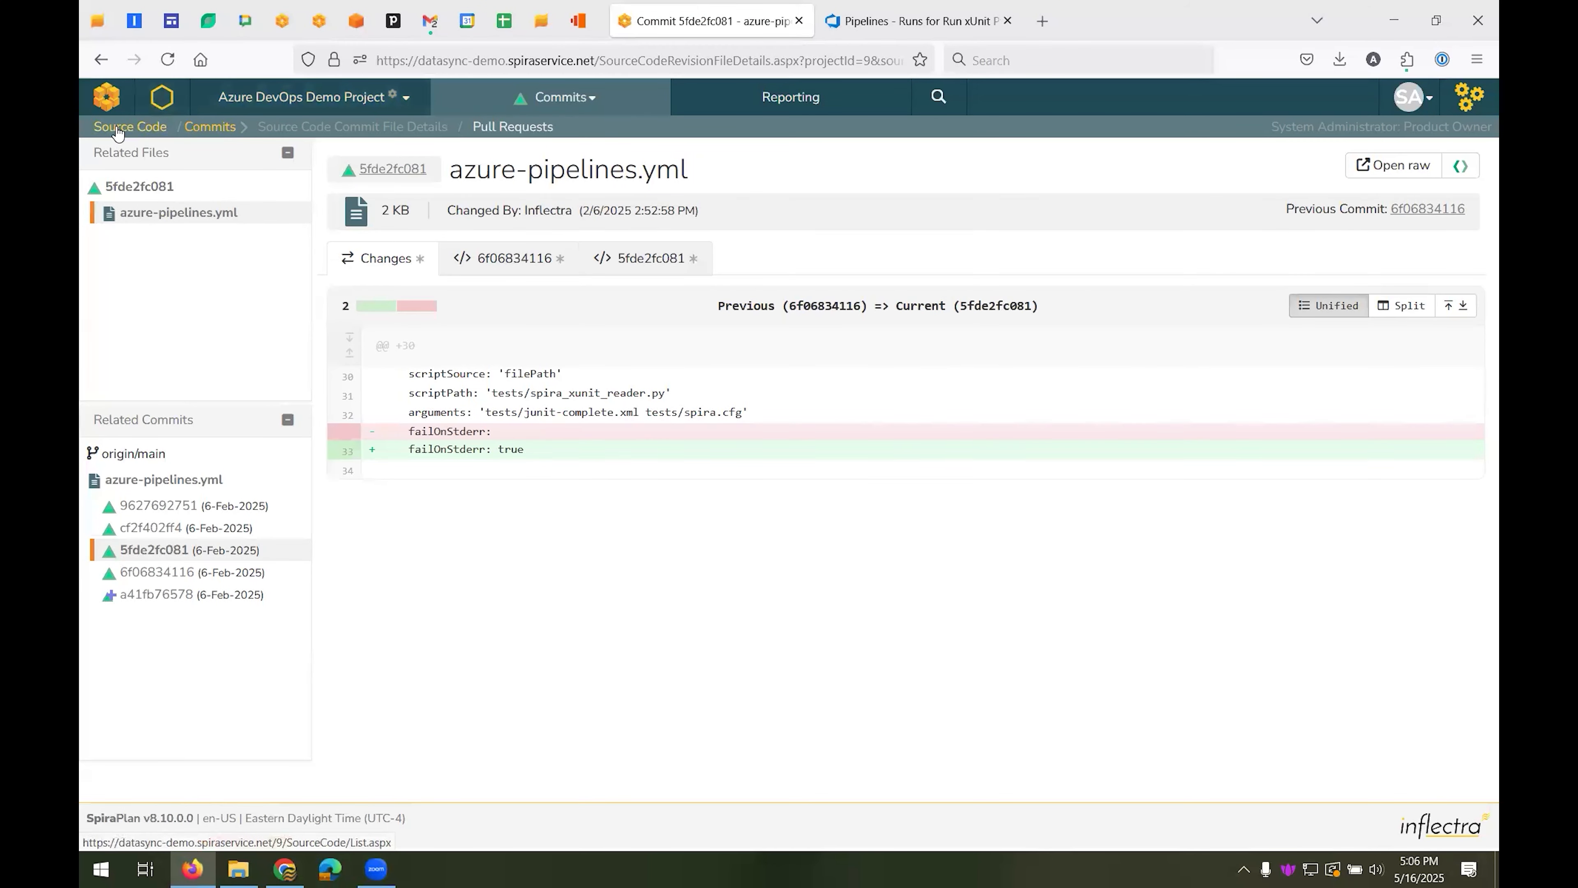
Open the synced requirement "As a customer I want to book a train between two European cities" from the requirements list
left_click(544, 110)
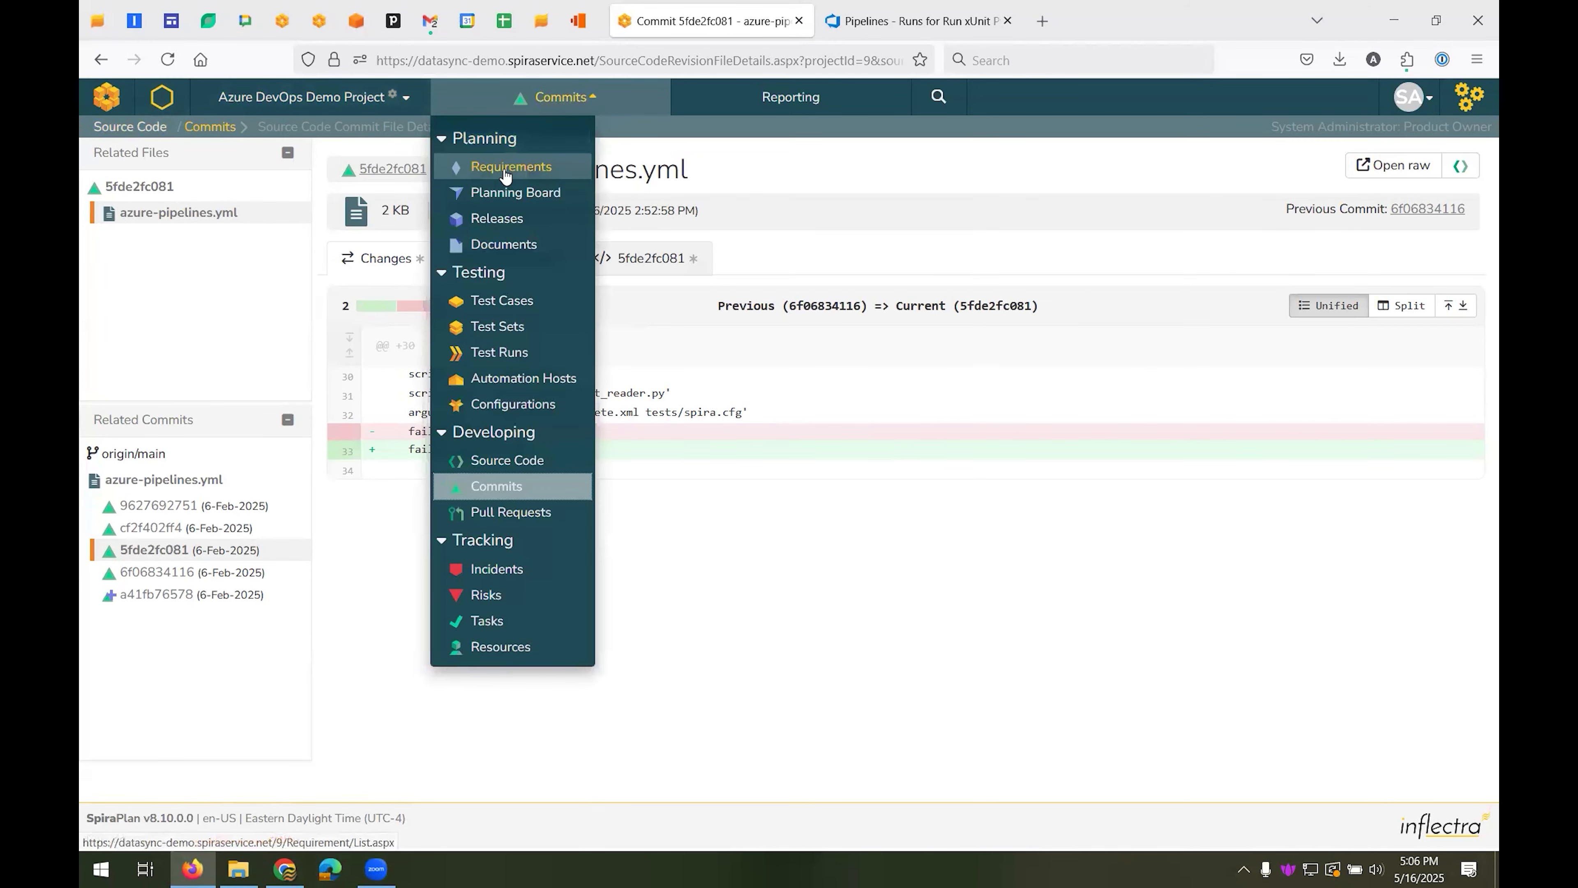
left_click(505, 167)
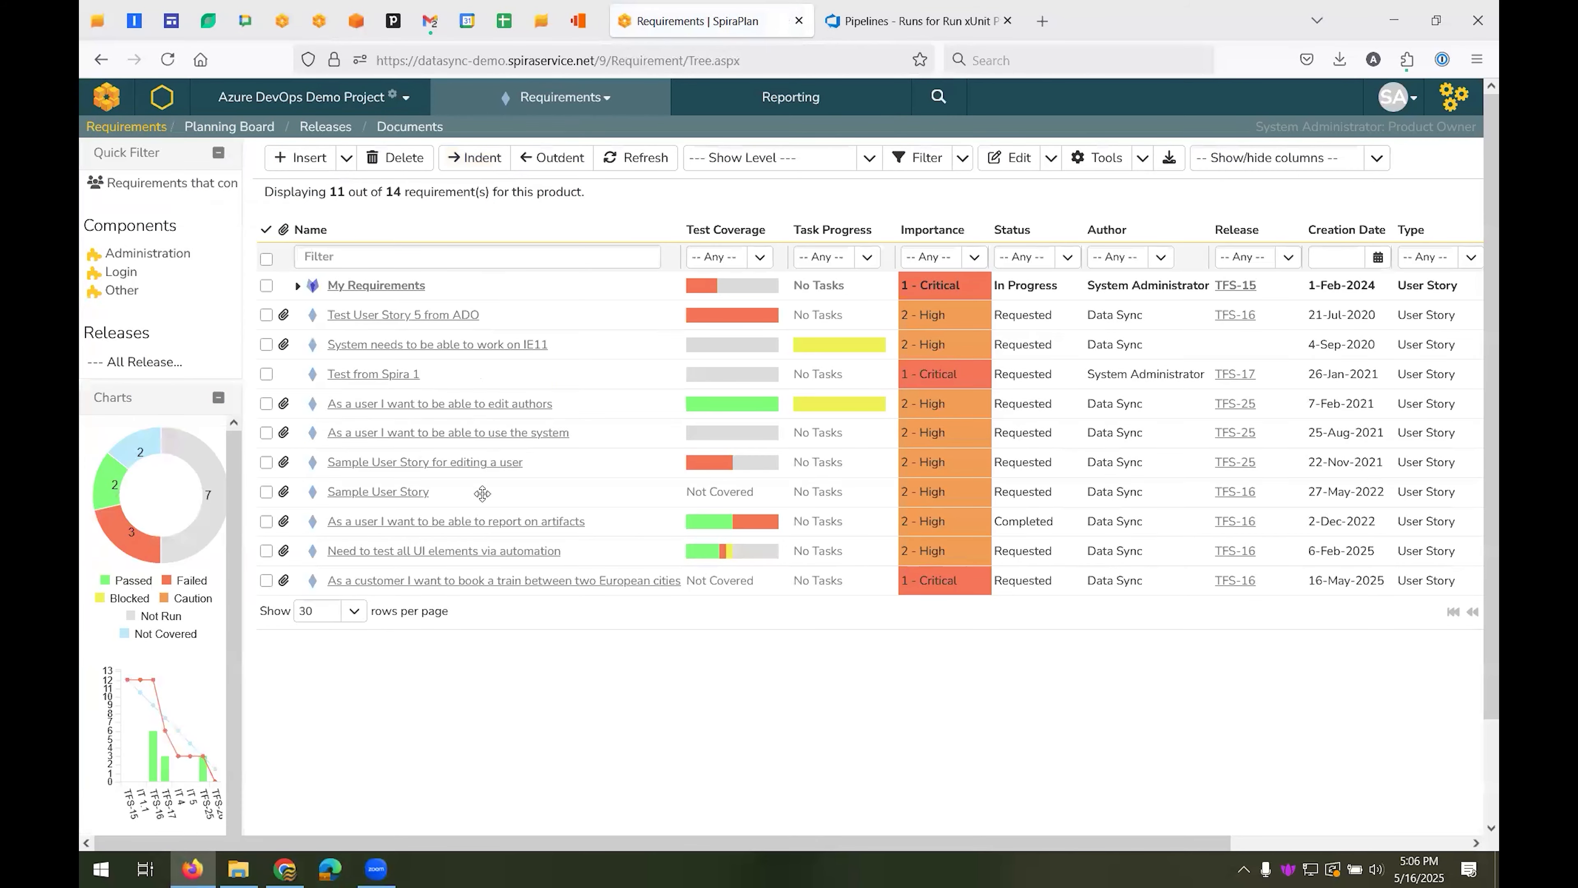
mouse_move(509, 585)
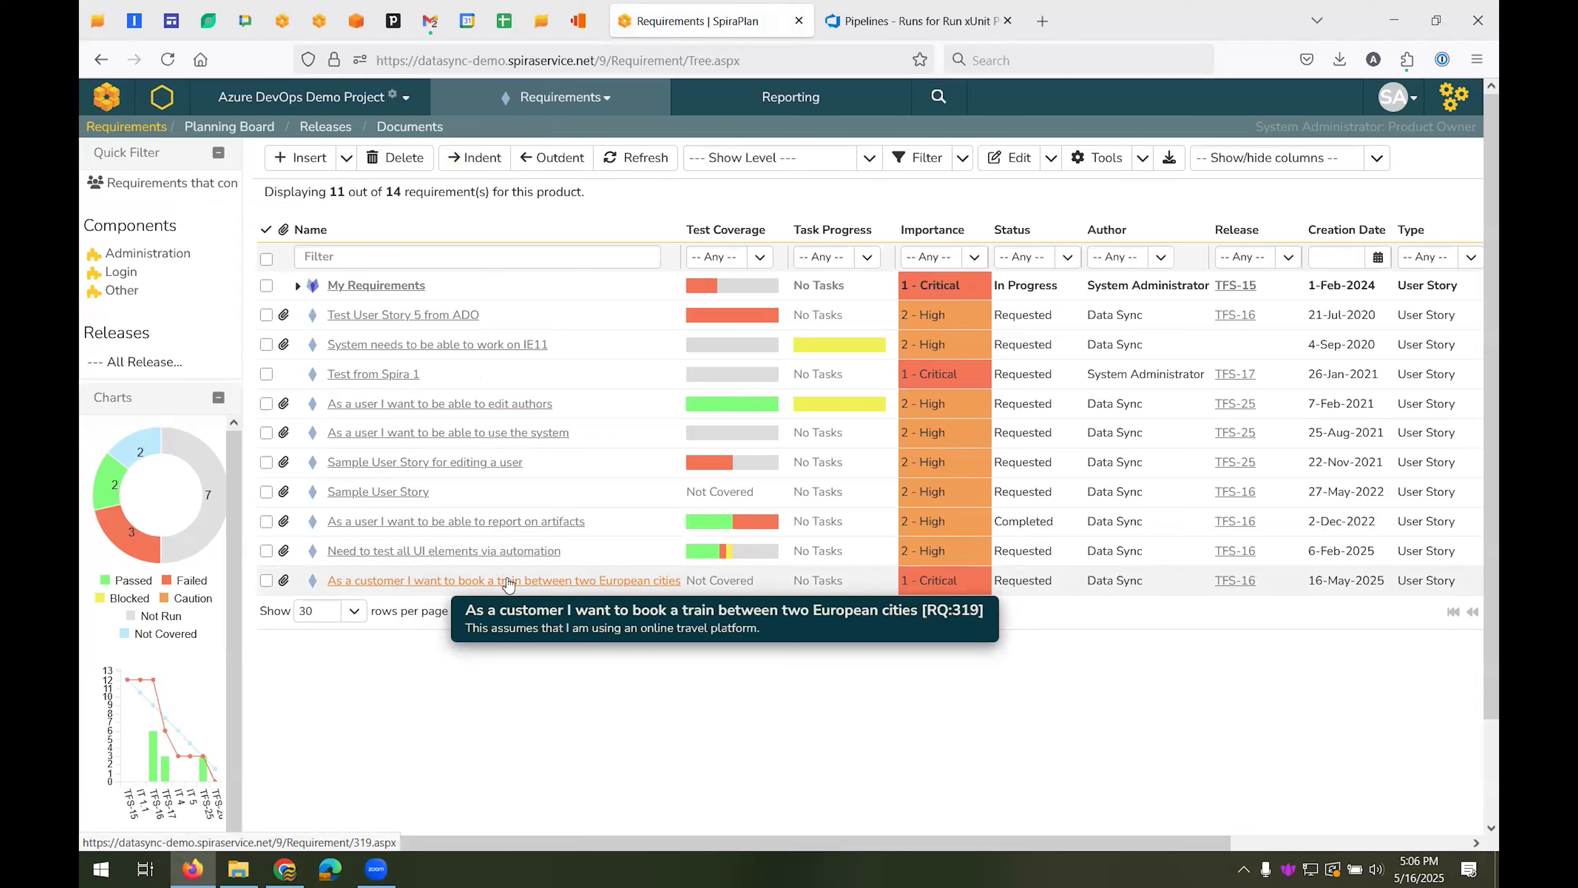
left_click(550, 582)
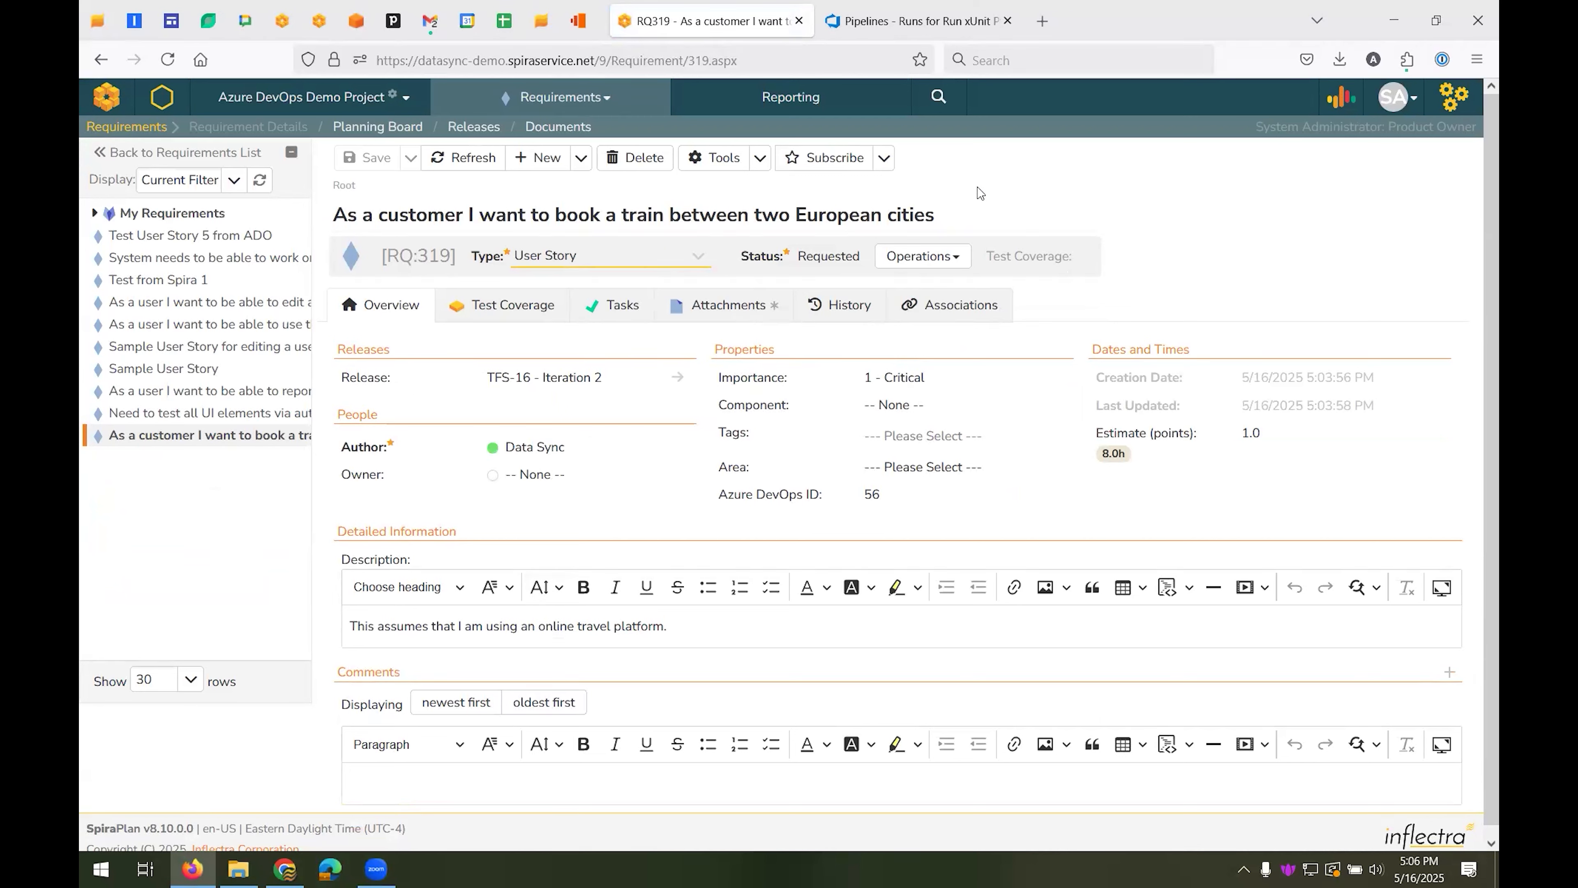
View the requirement's test coverage and have Inflectra.ai create test cases to cover it
left_click(481, 317)
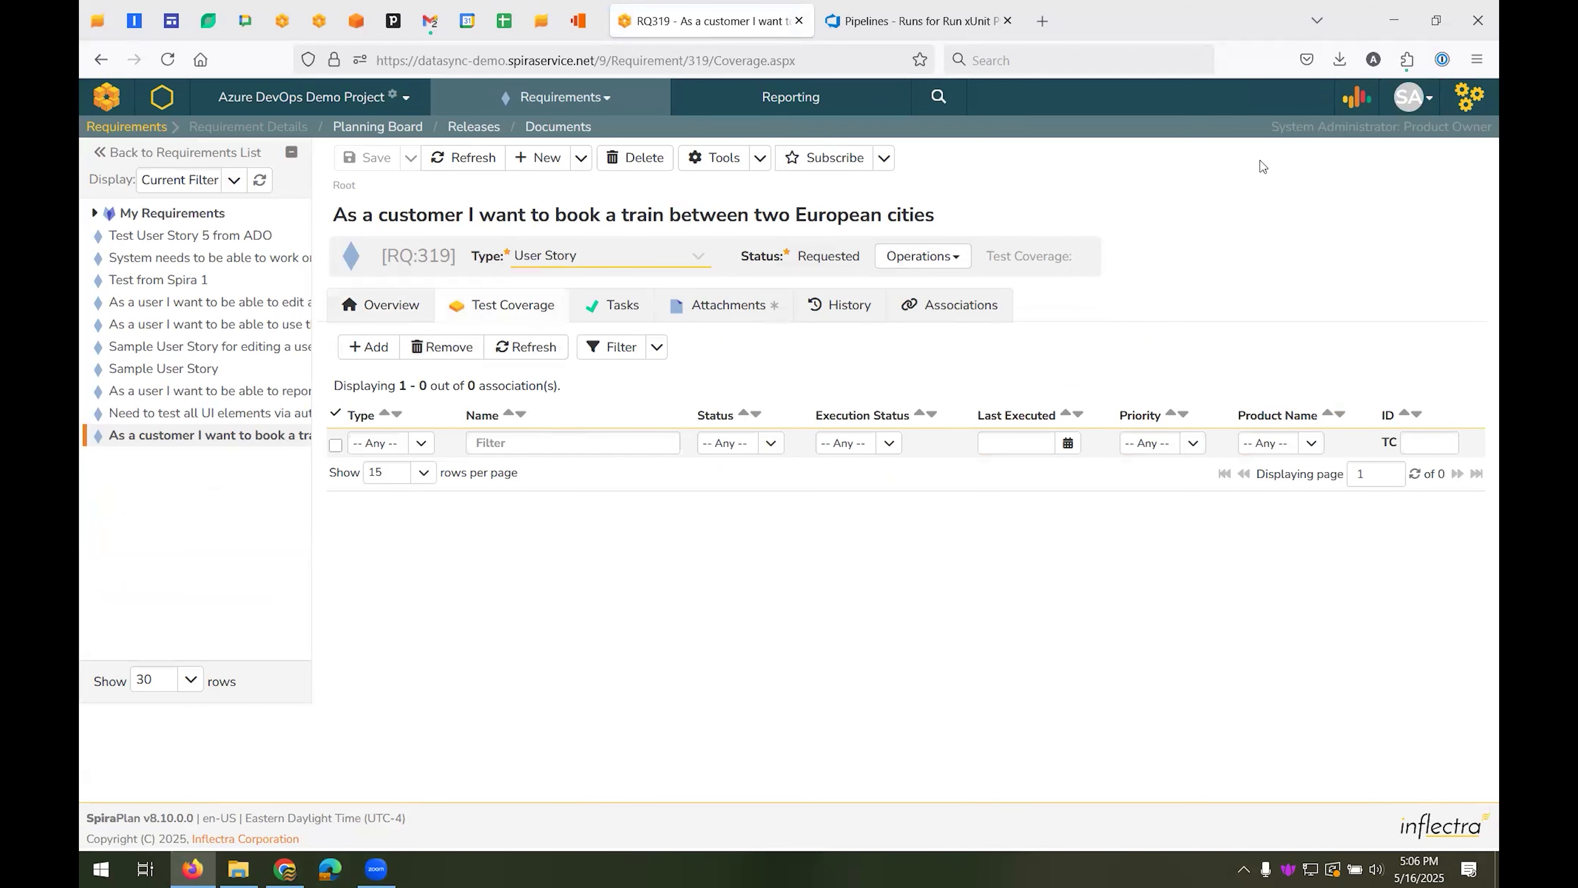
left_click(1361, 103)
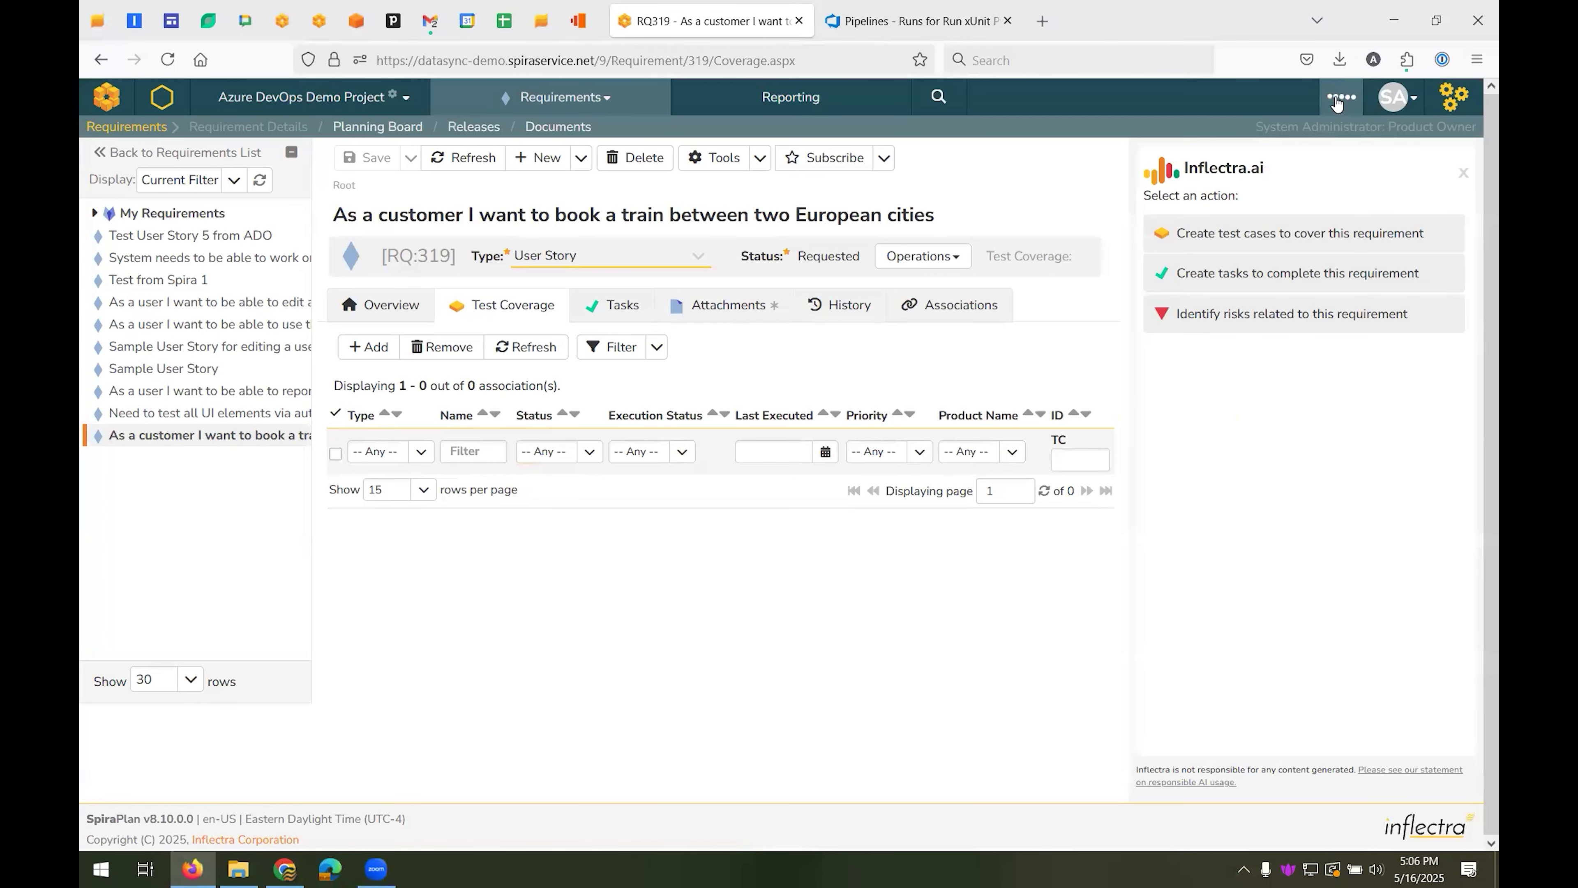
left_click(1289, 236)
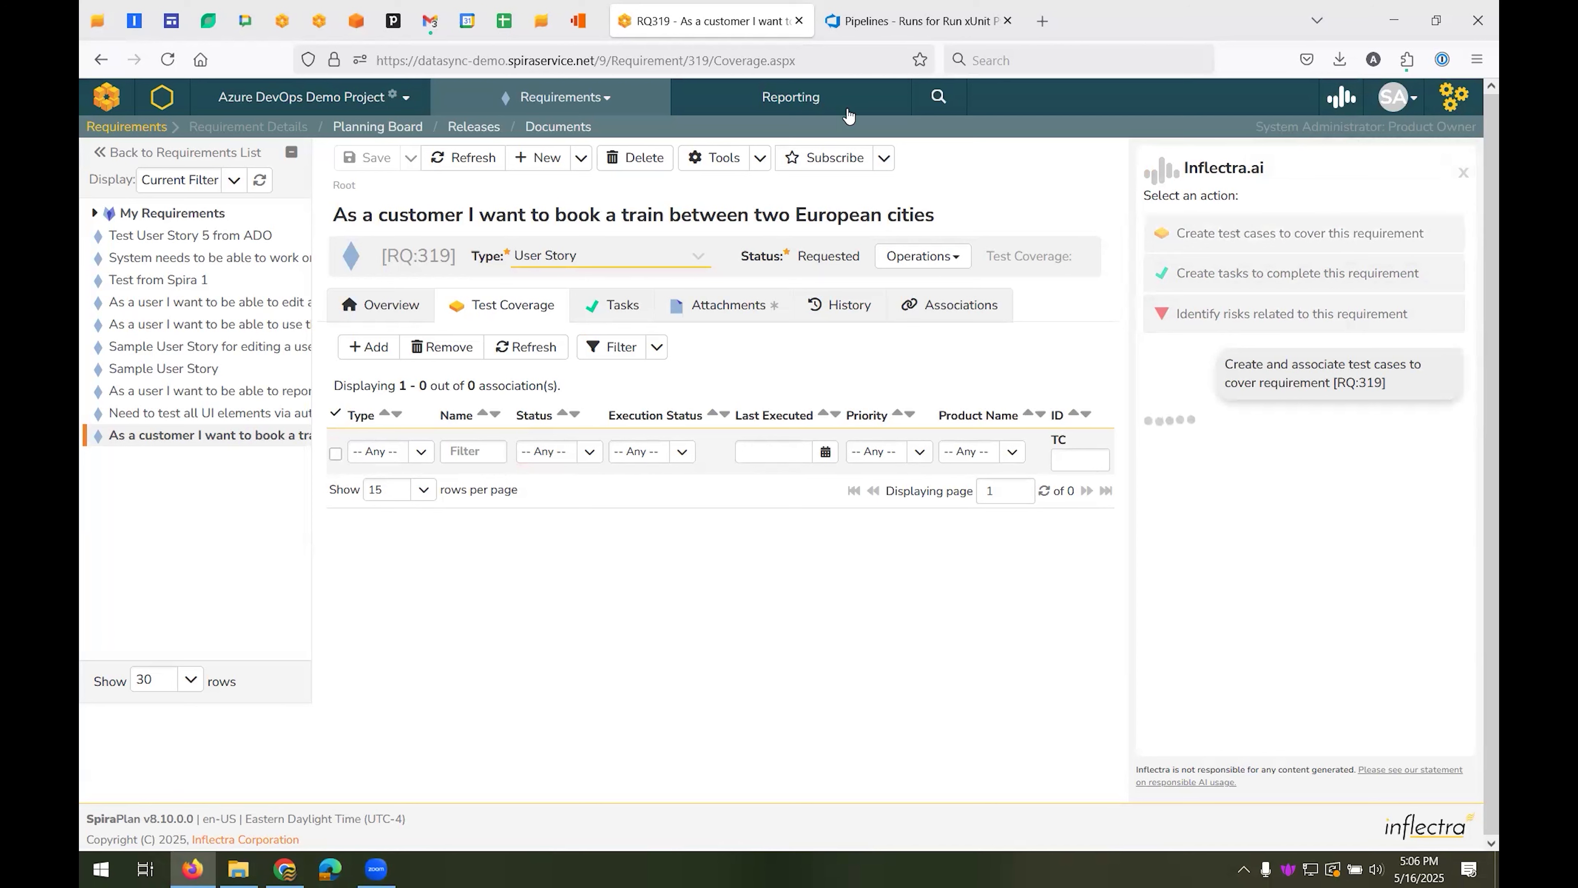
Check the requirement's Azure DevOps ID and its attachments, then return to its overview
left_click(392, 310)
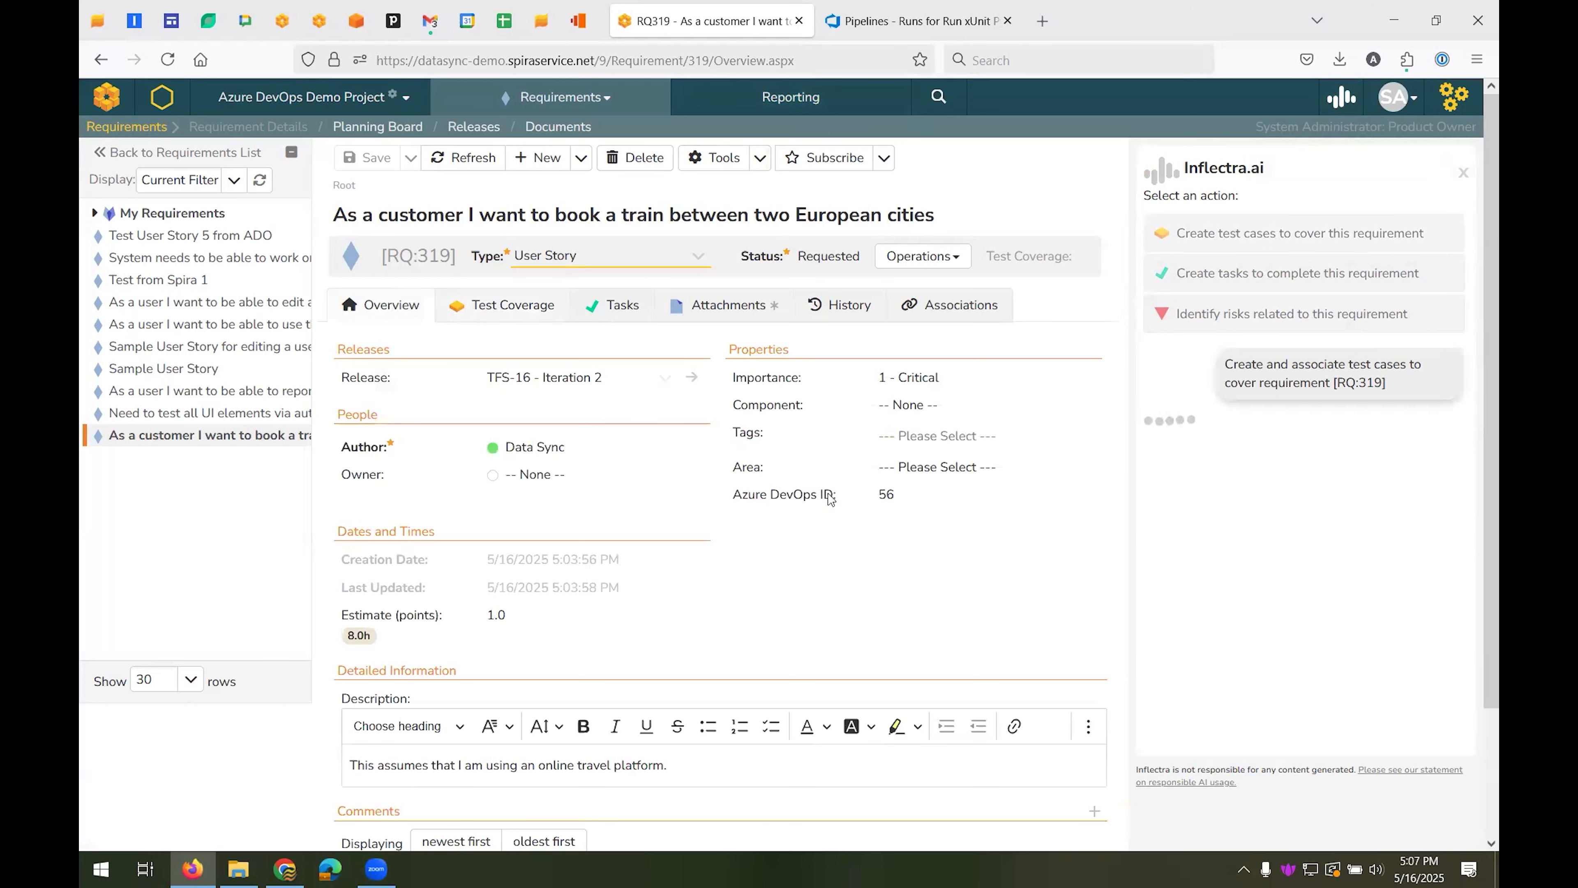
left_click(896, 496)
left_click(702, 309)
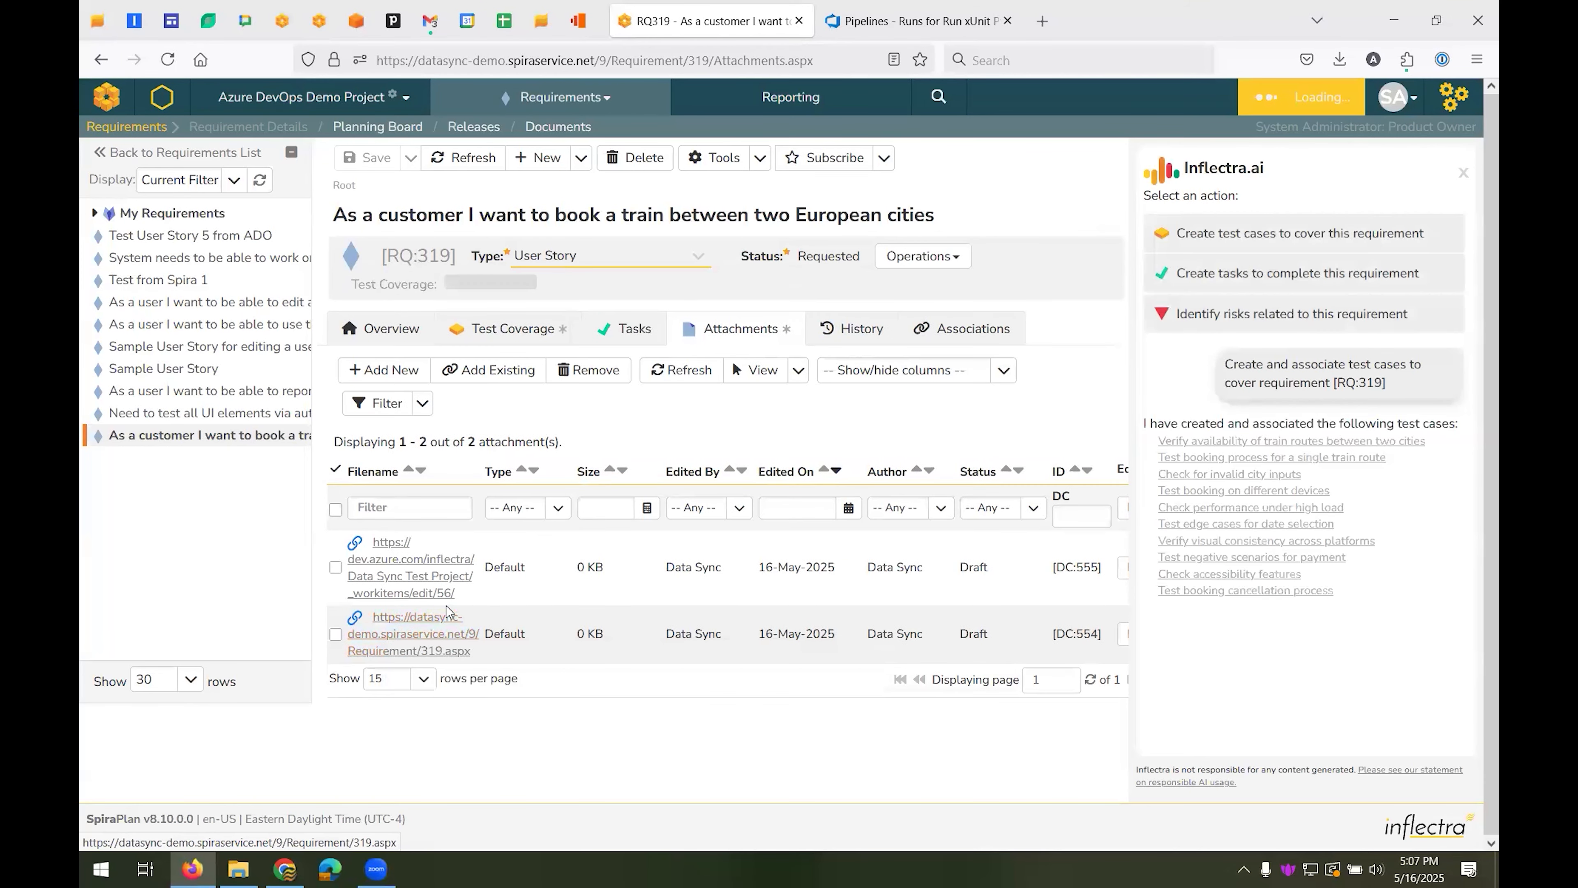
left_click(379, 335)
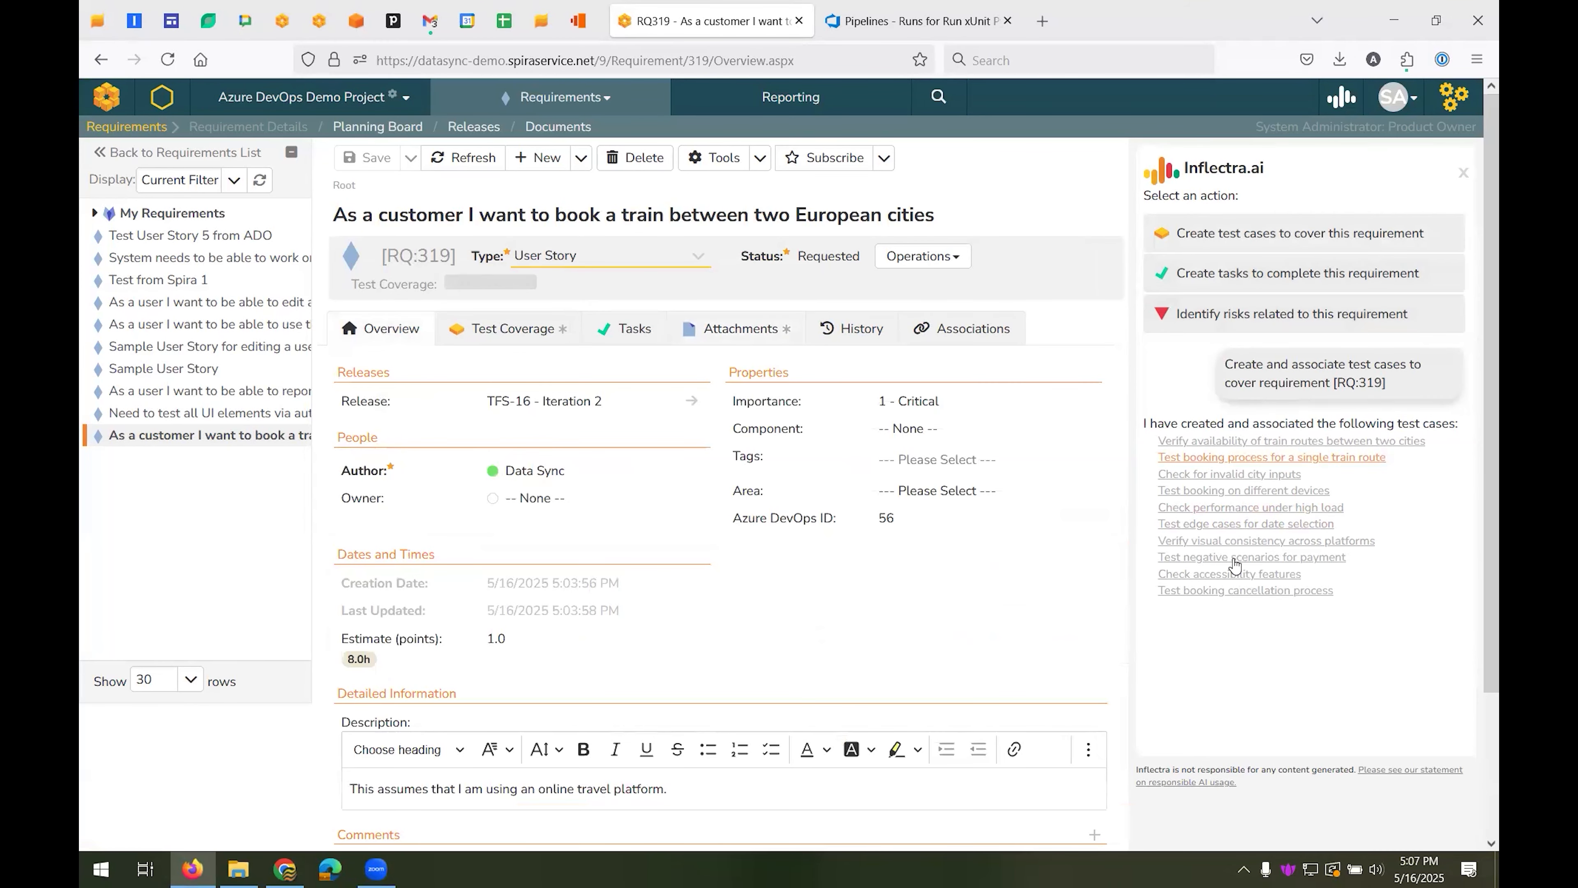
Dismiss the Inflectra.ai assistant and refresh the requirement's test coverage to list the generated test cases
left_click(1463, 173)
left_click(510, 305)
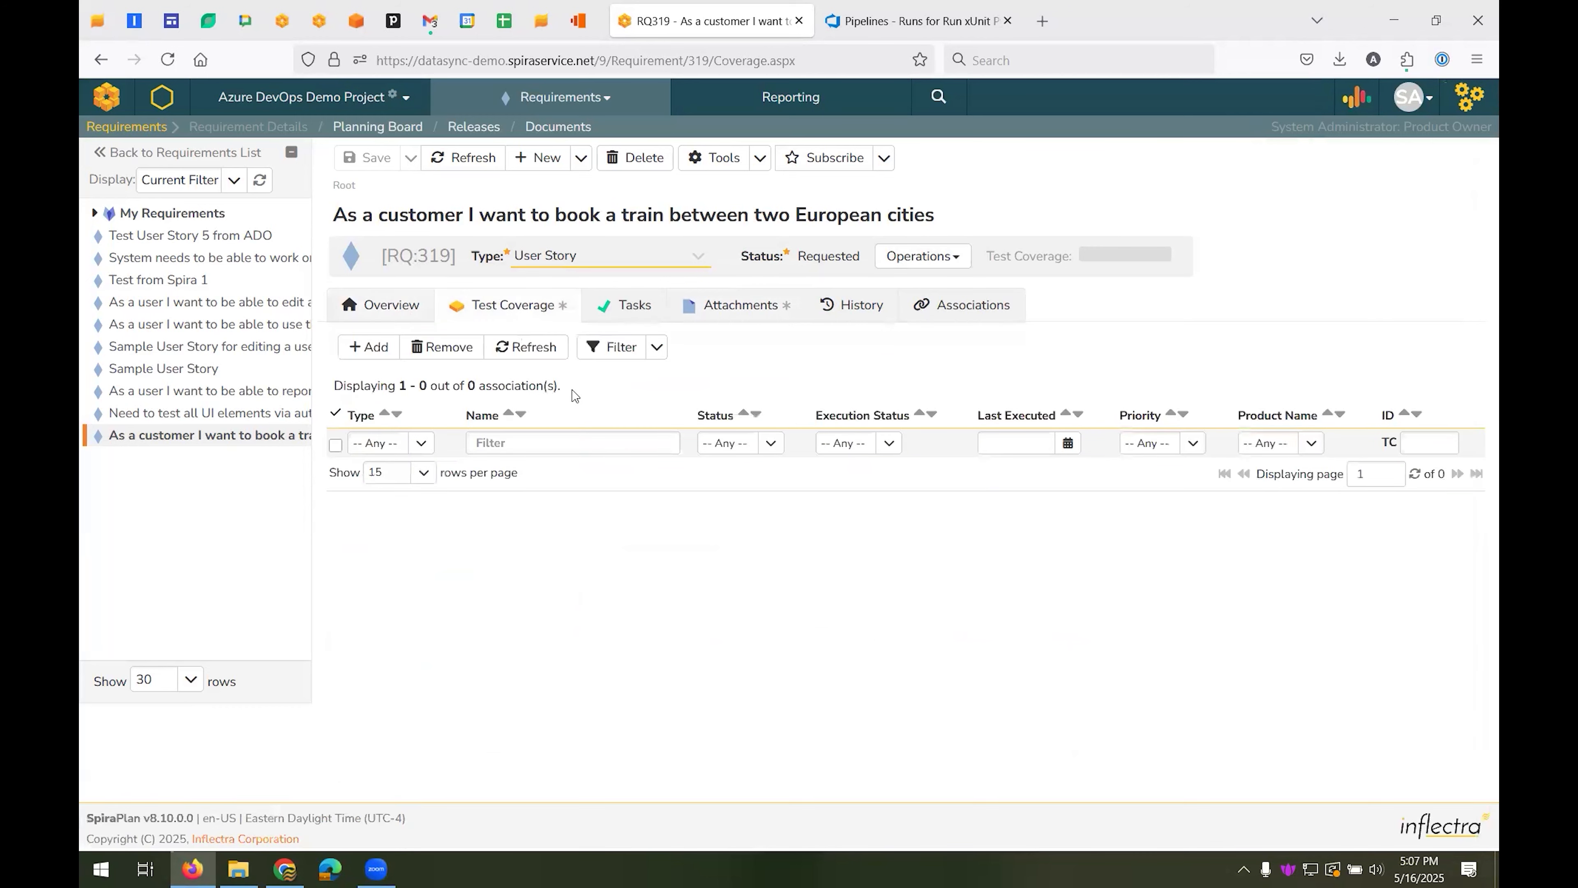
left_click(527, 346)
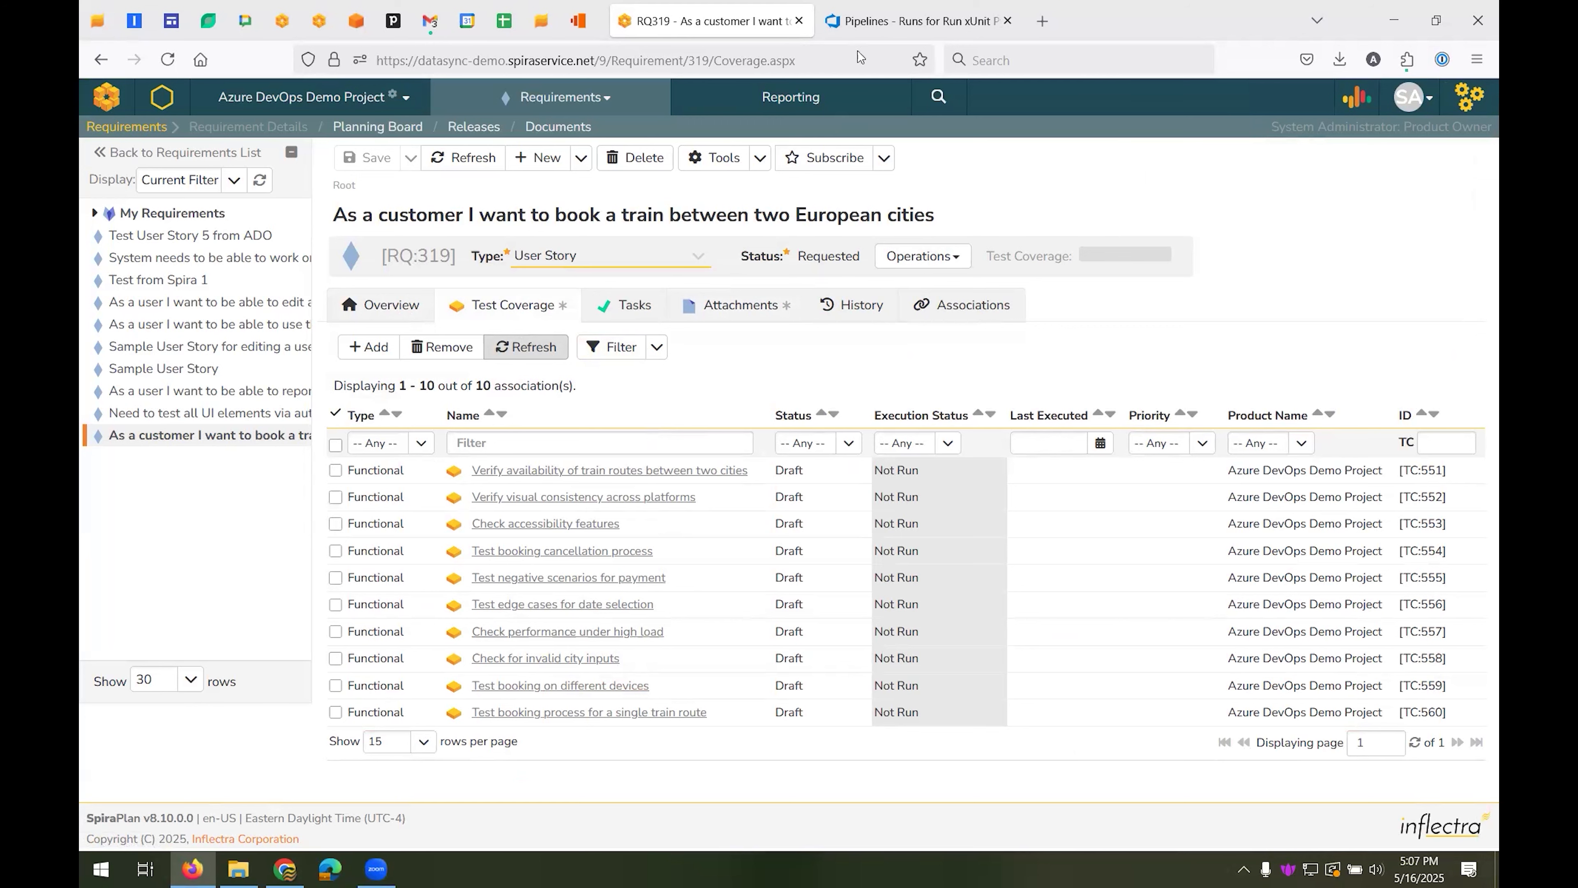
Check the linked Azure DevOps work item 56 through the requirement's attachments, then return to the requirement in SpiraPlan
mouse_move(934, 14)
left_click(746, 316)
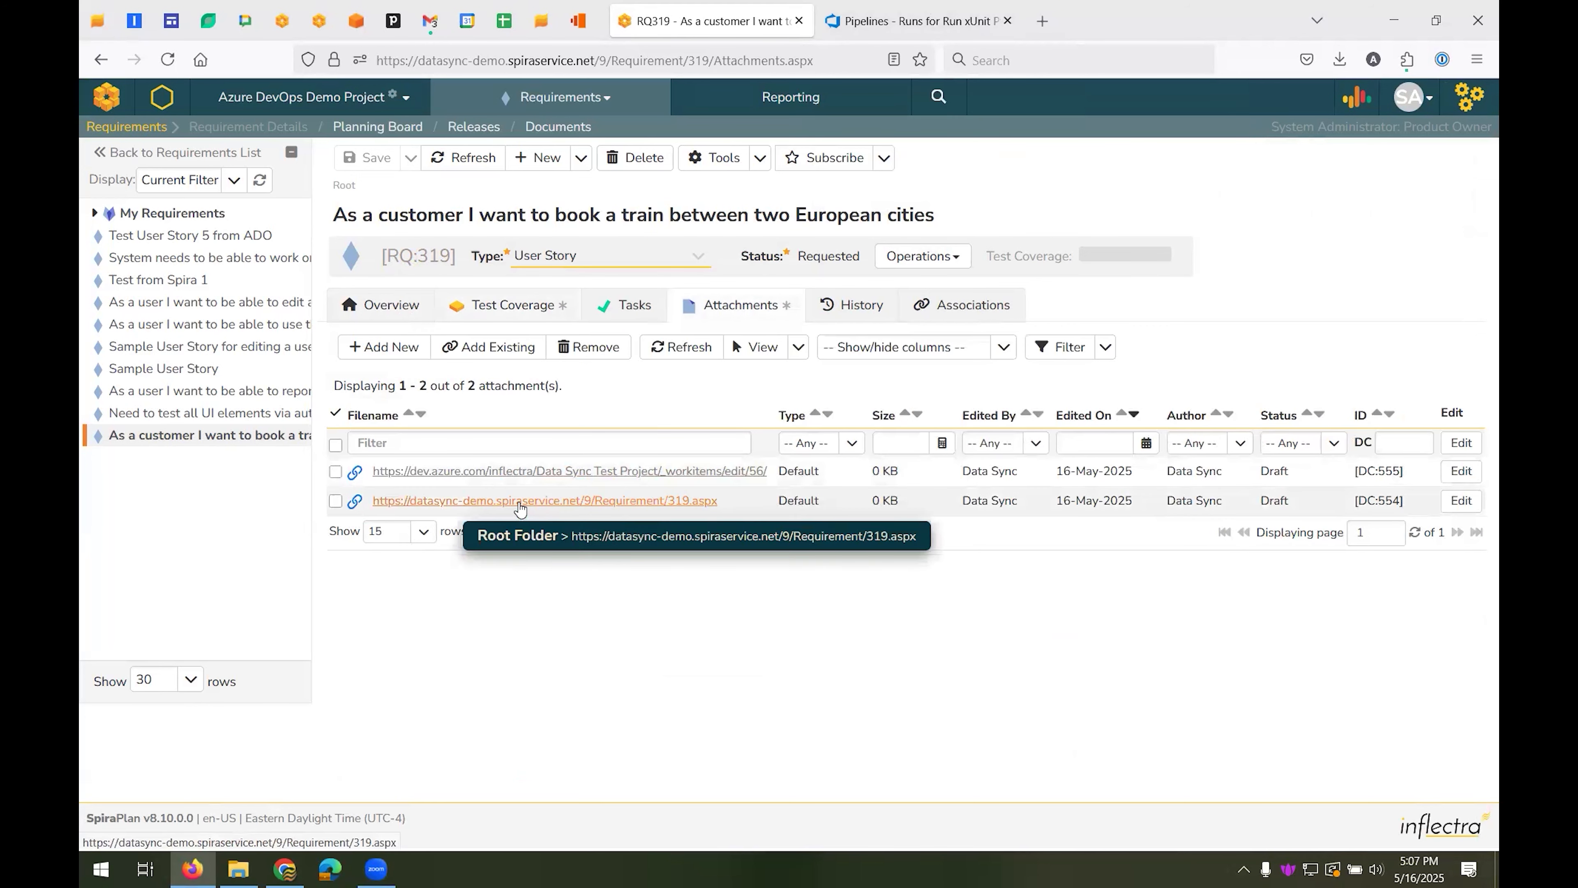
left_click(538, 472)
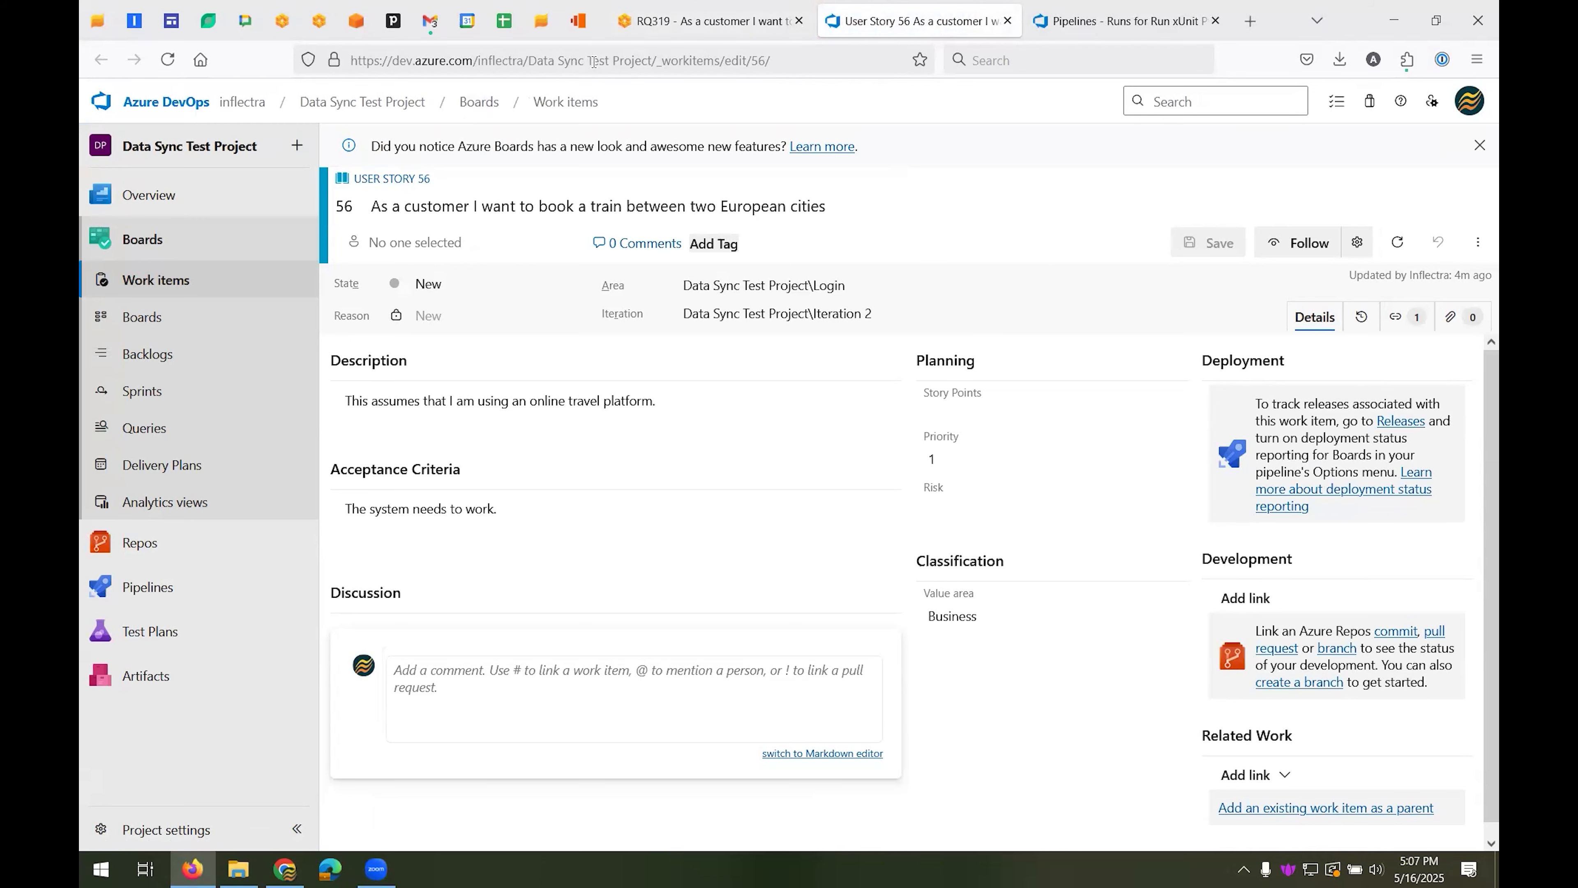
left_click(668, 31)
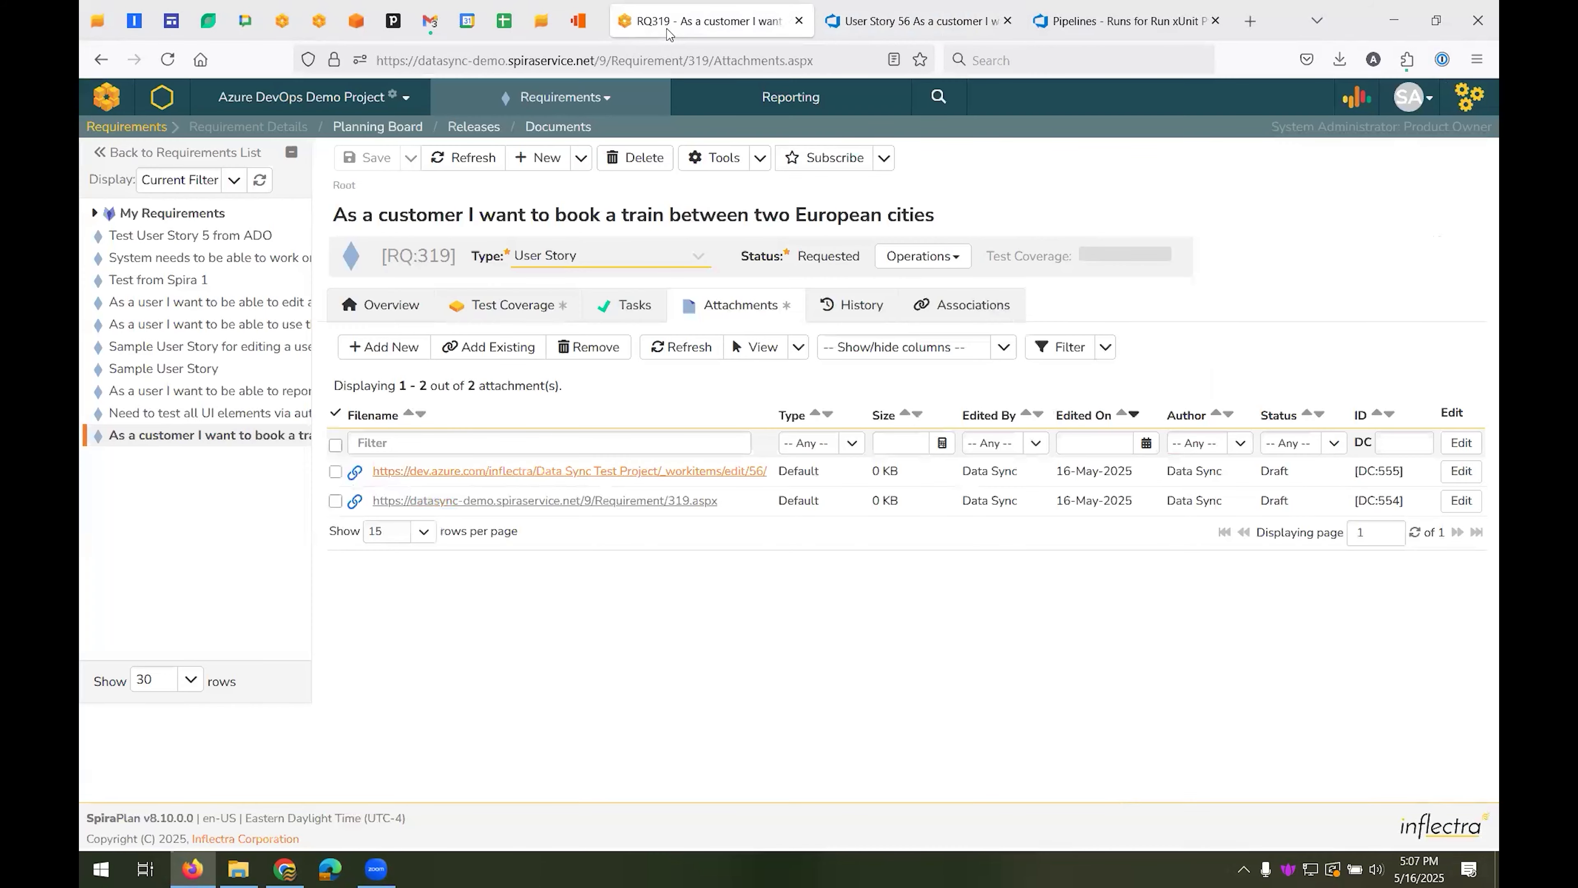
Open the covering test case "Verify availability of train routes between two cities", assign System Administrator as its owner, and save it
left_click(523, 307)
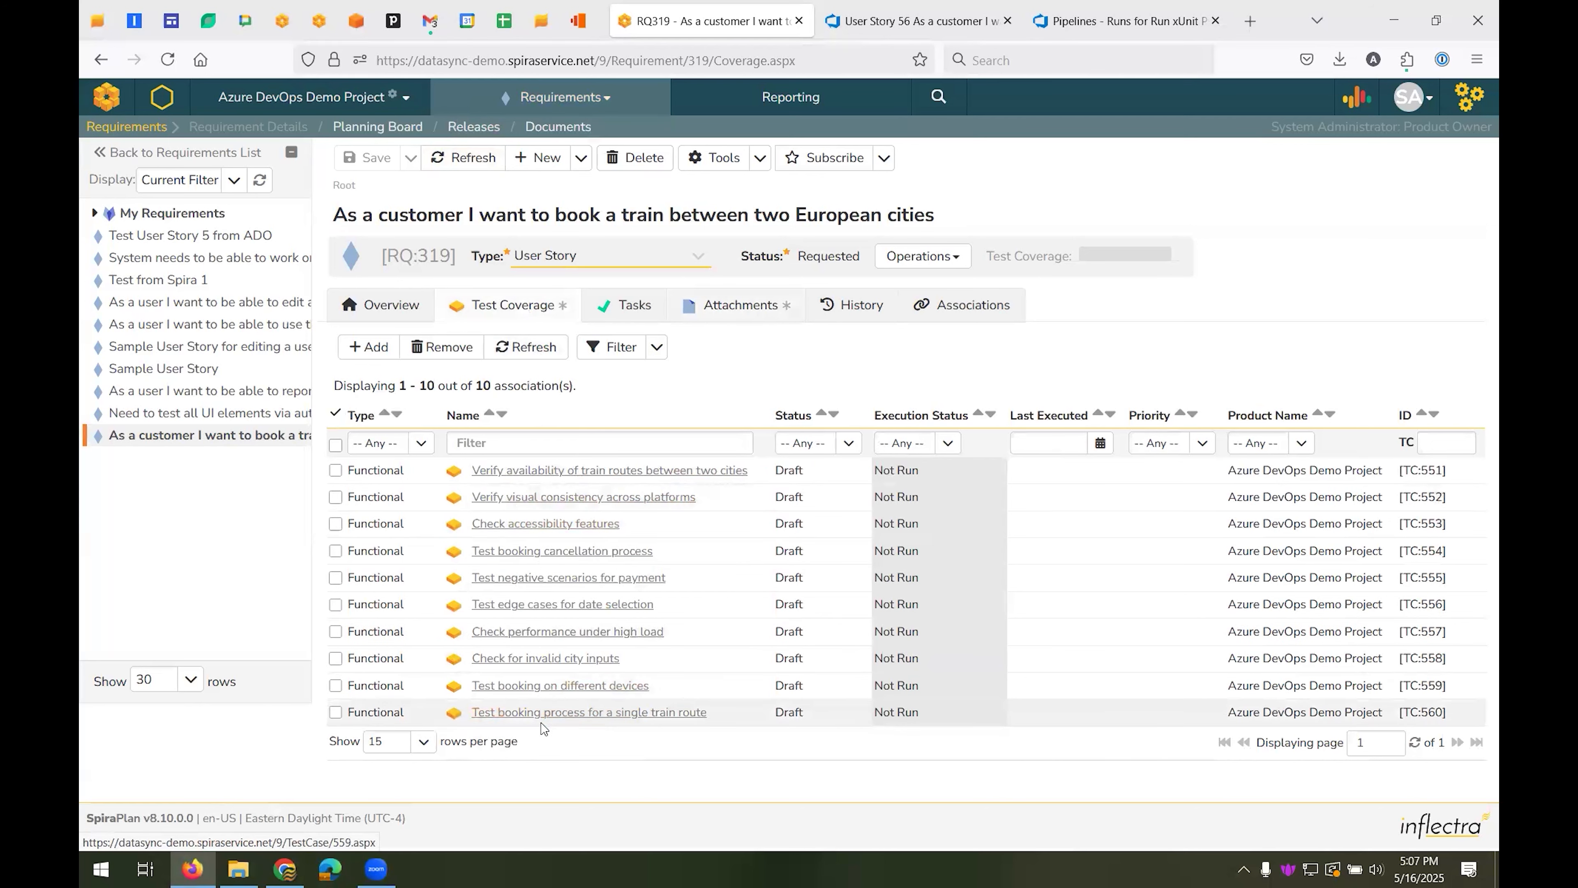
left_click(693, 478)
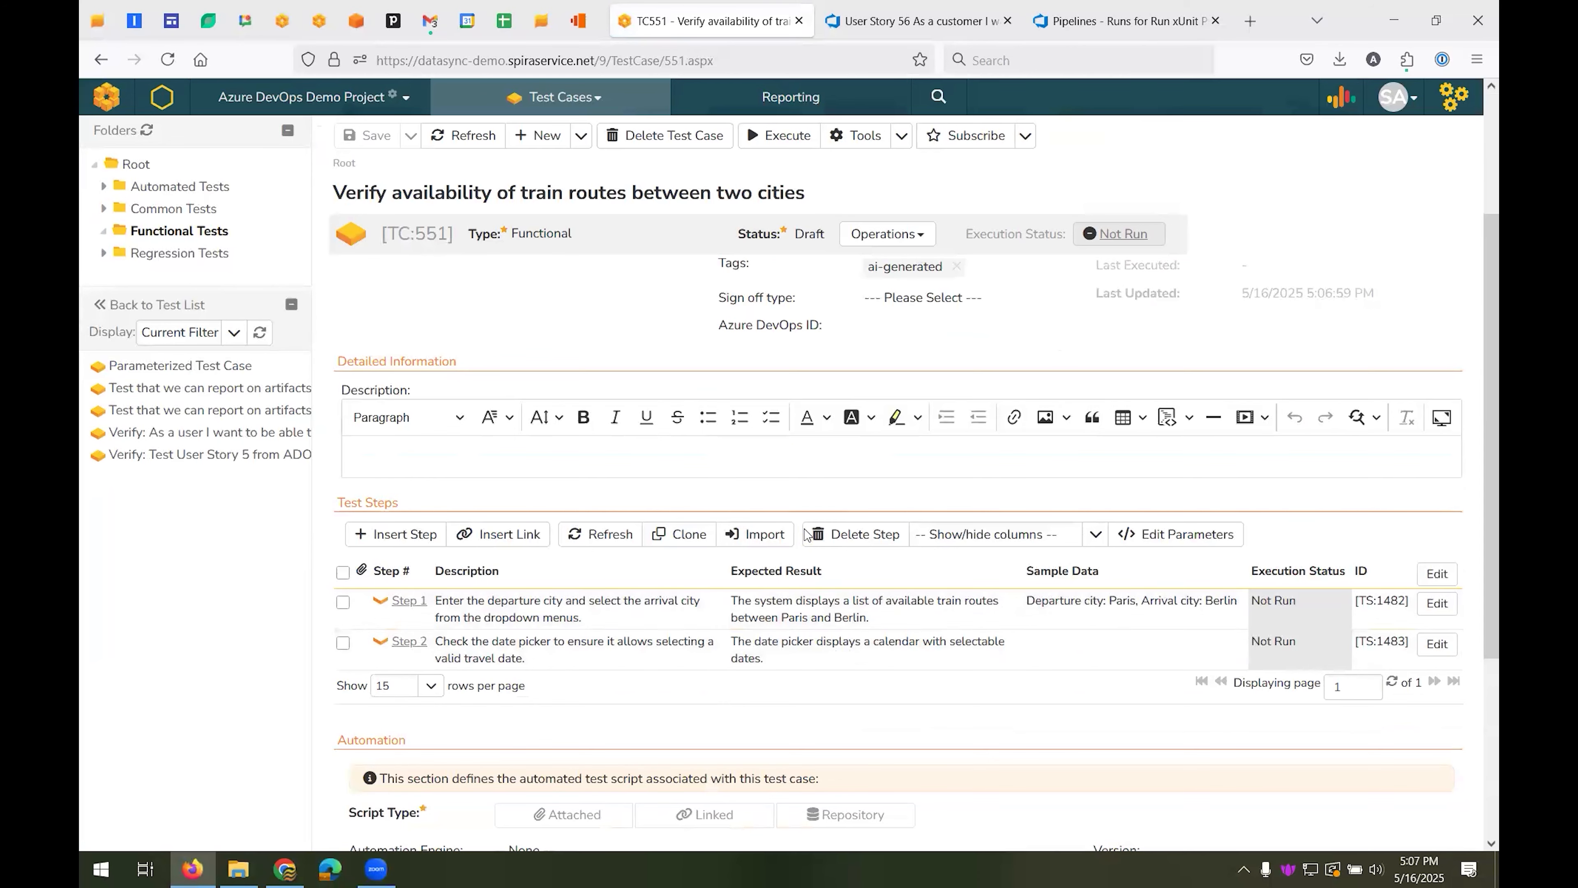
left_click(553, 410)
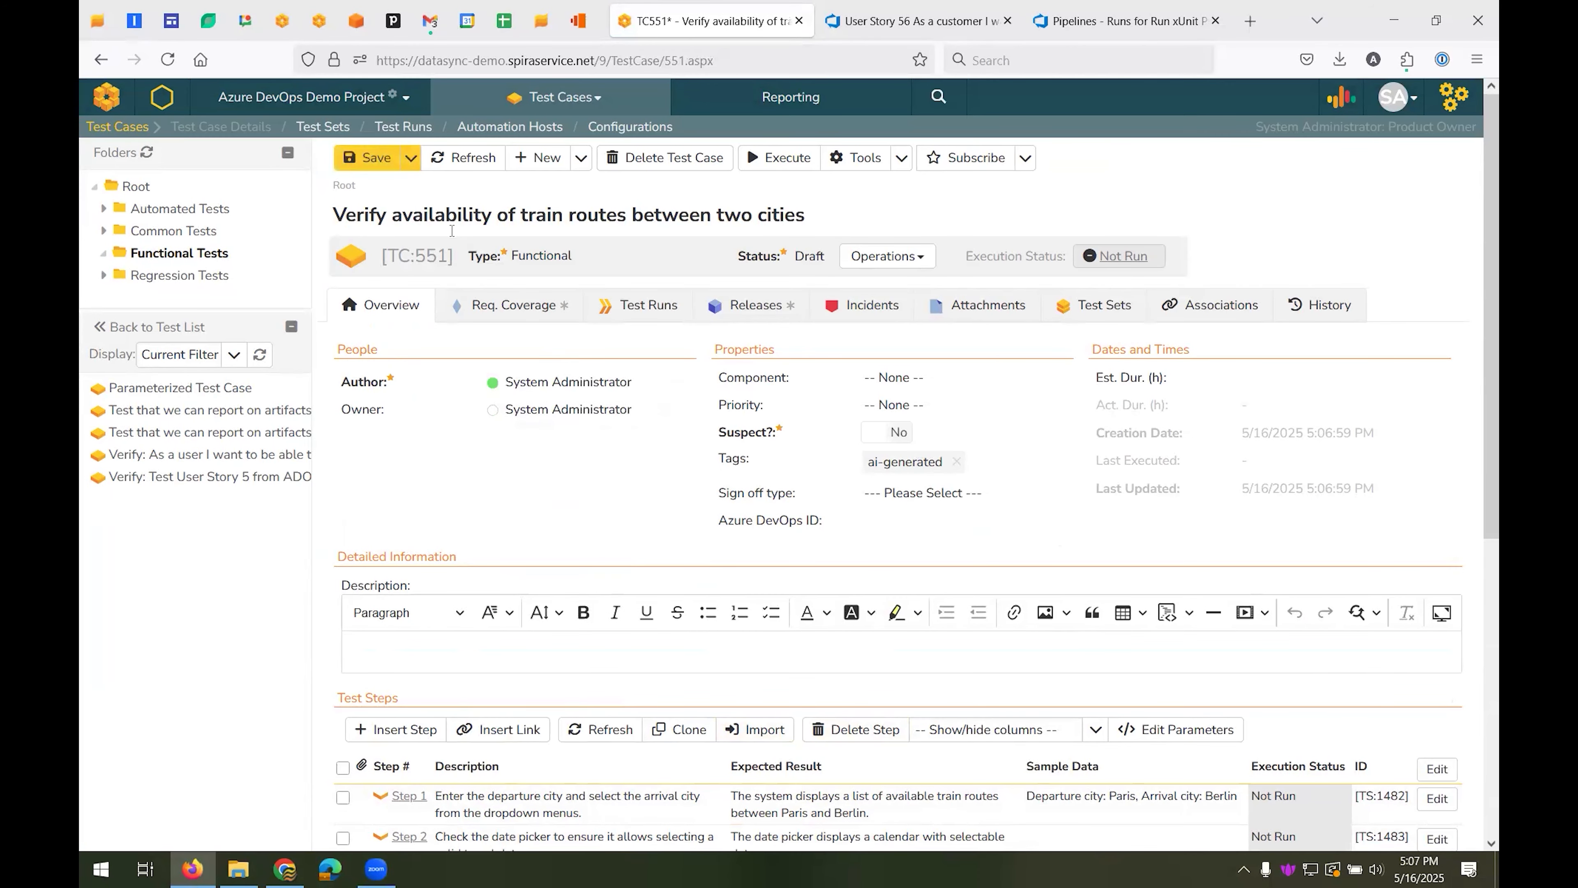
left_click(374, 162)
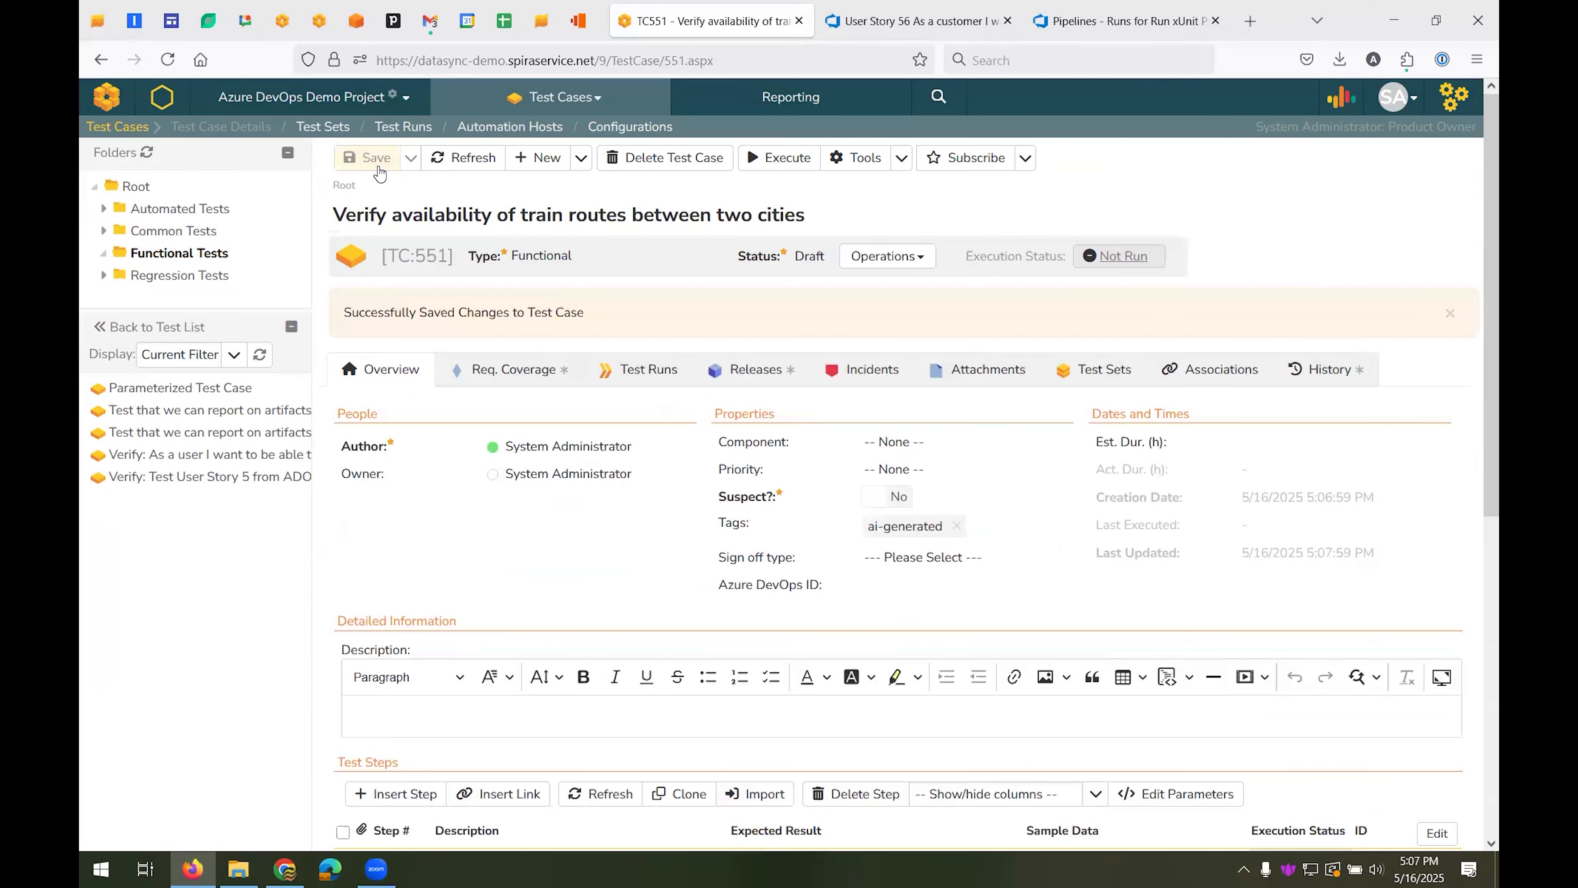
Start executing the test case against release TFS-15 - Iteration 1 with build 20250206.8
left_click(783, 160)
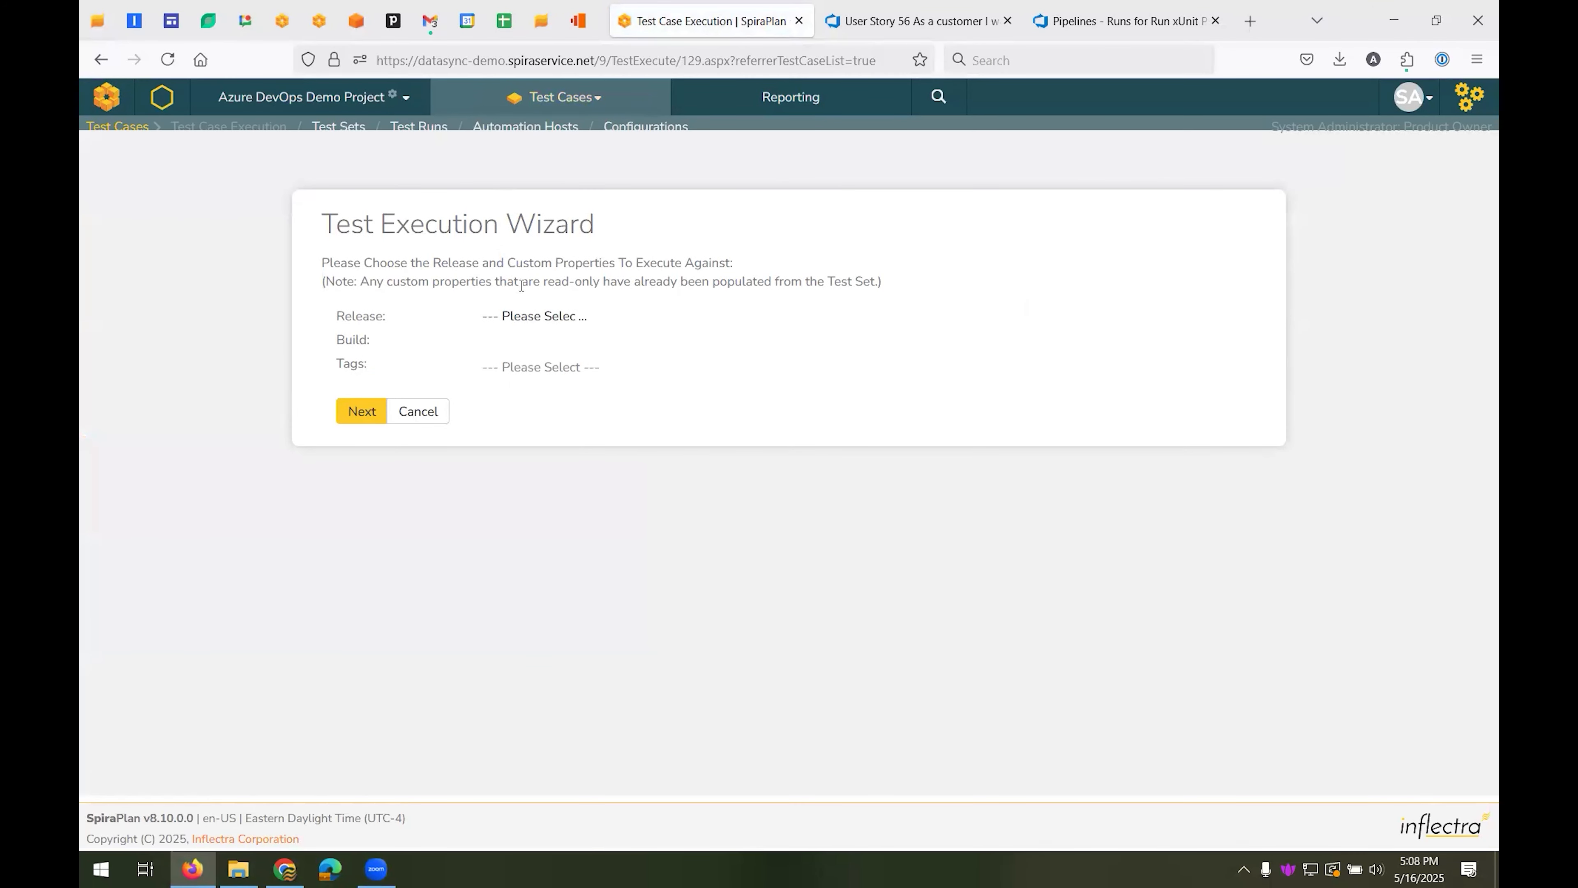
left_click(521, 317)
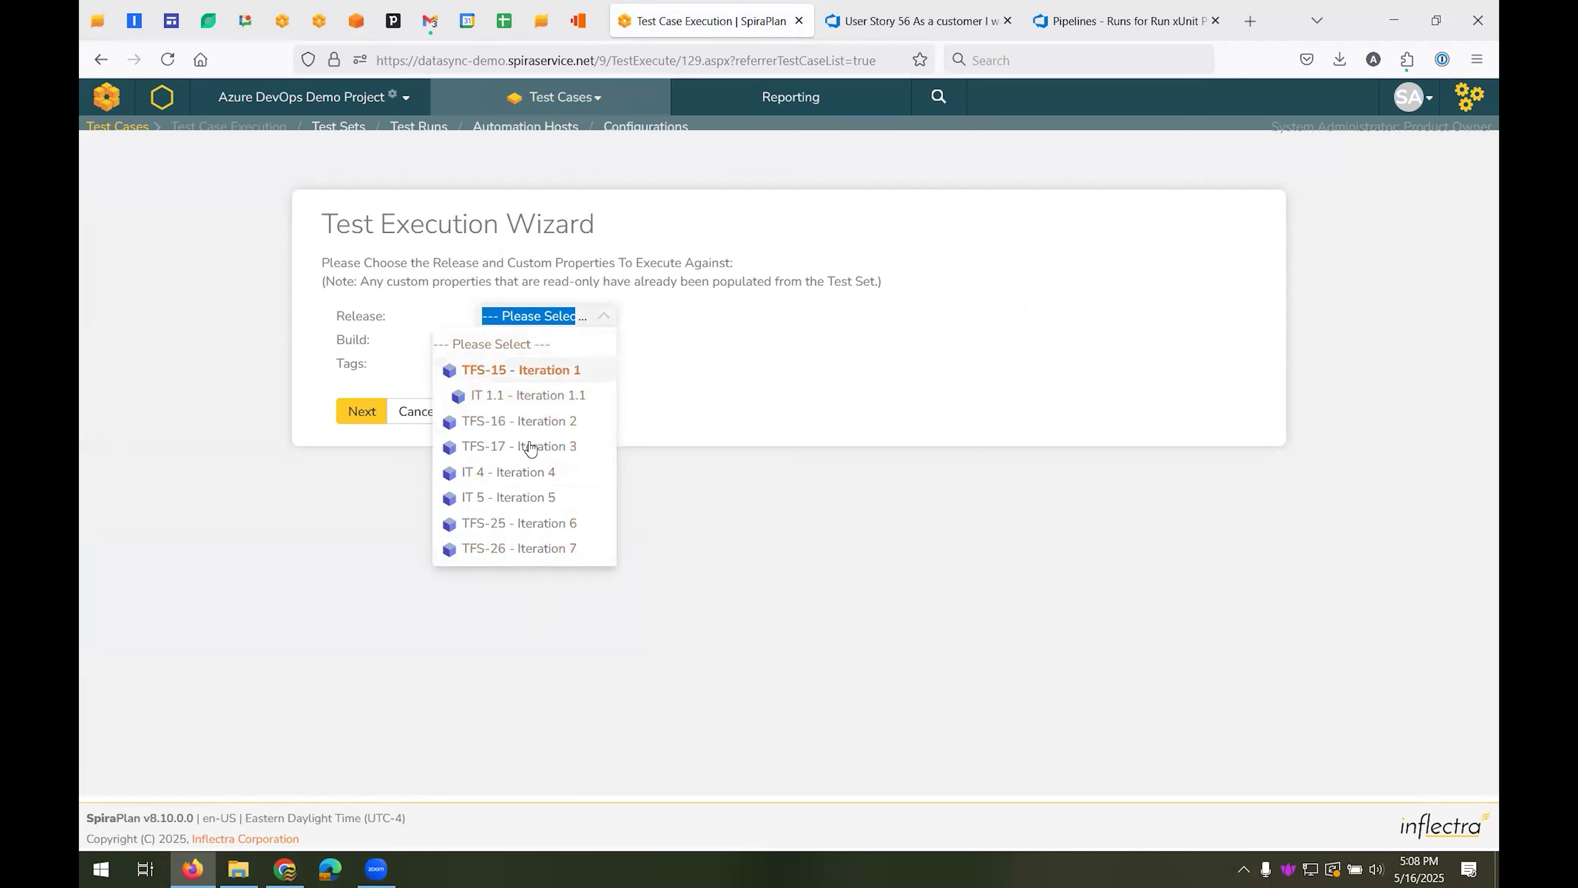
left_click(554, 427)
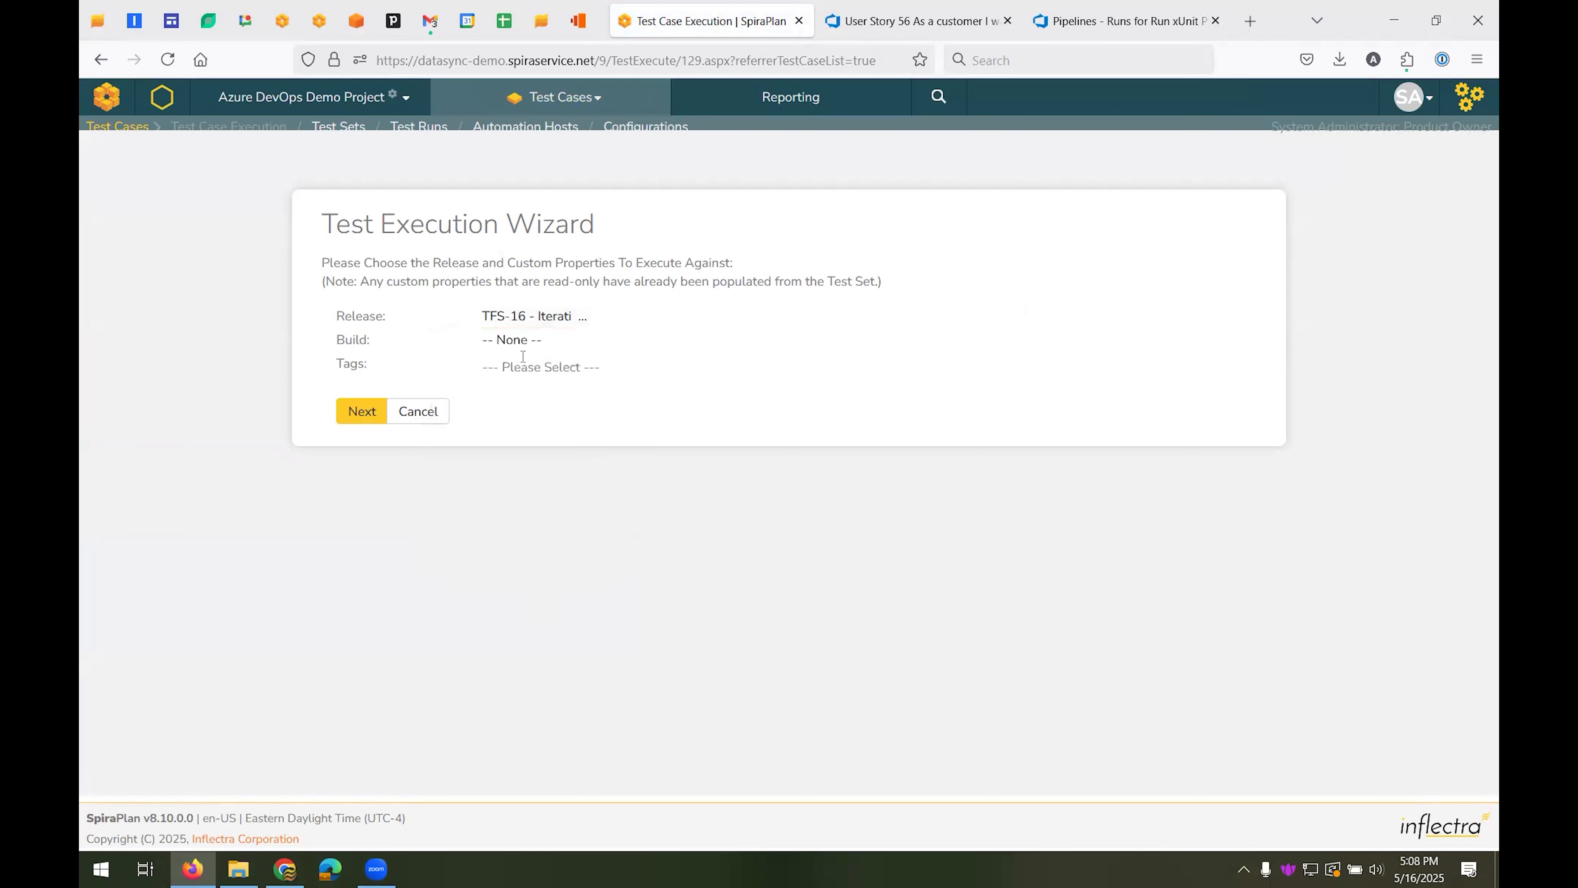
left_click(518, 339)
left_click(532, 339)
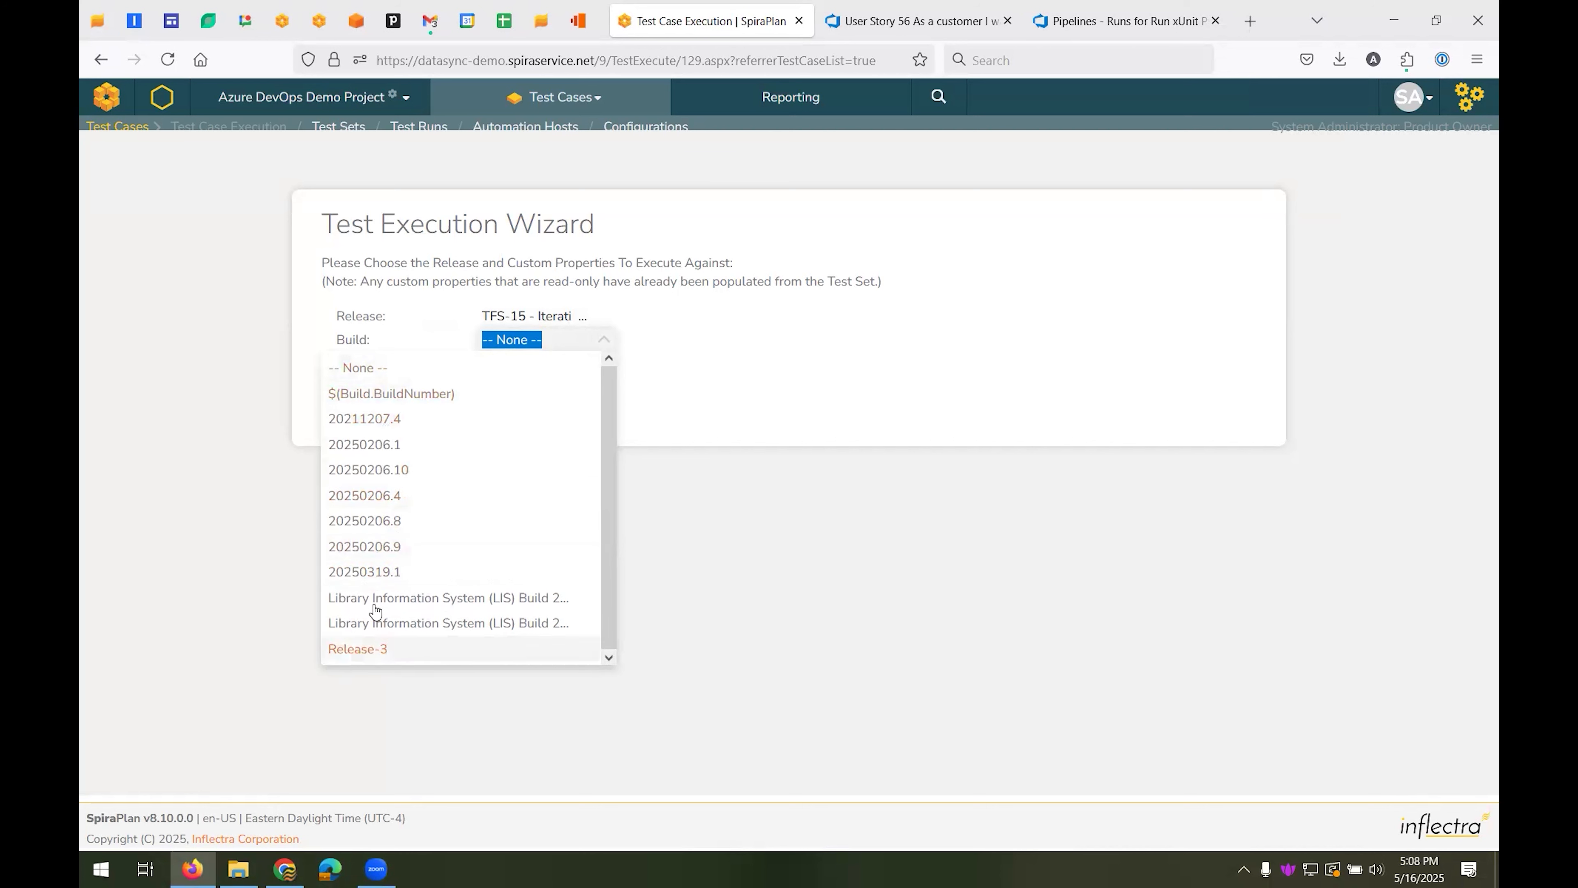
left_click(386, 523)
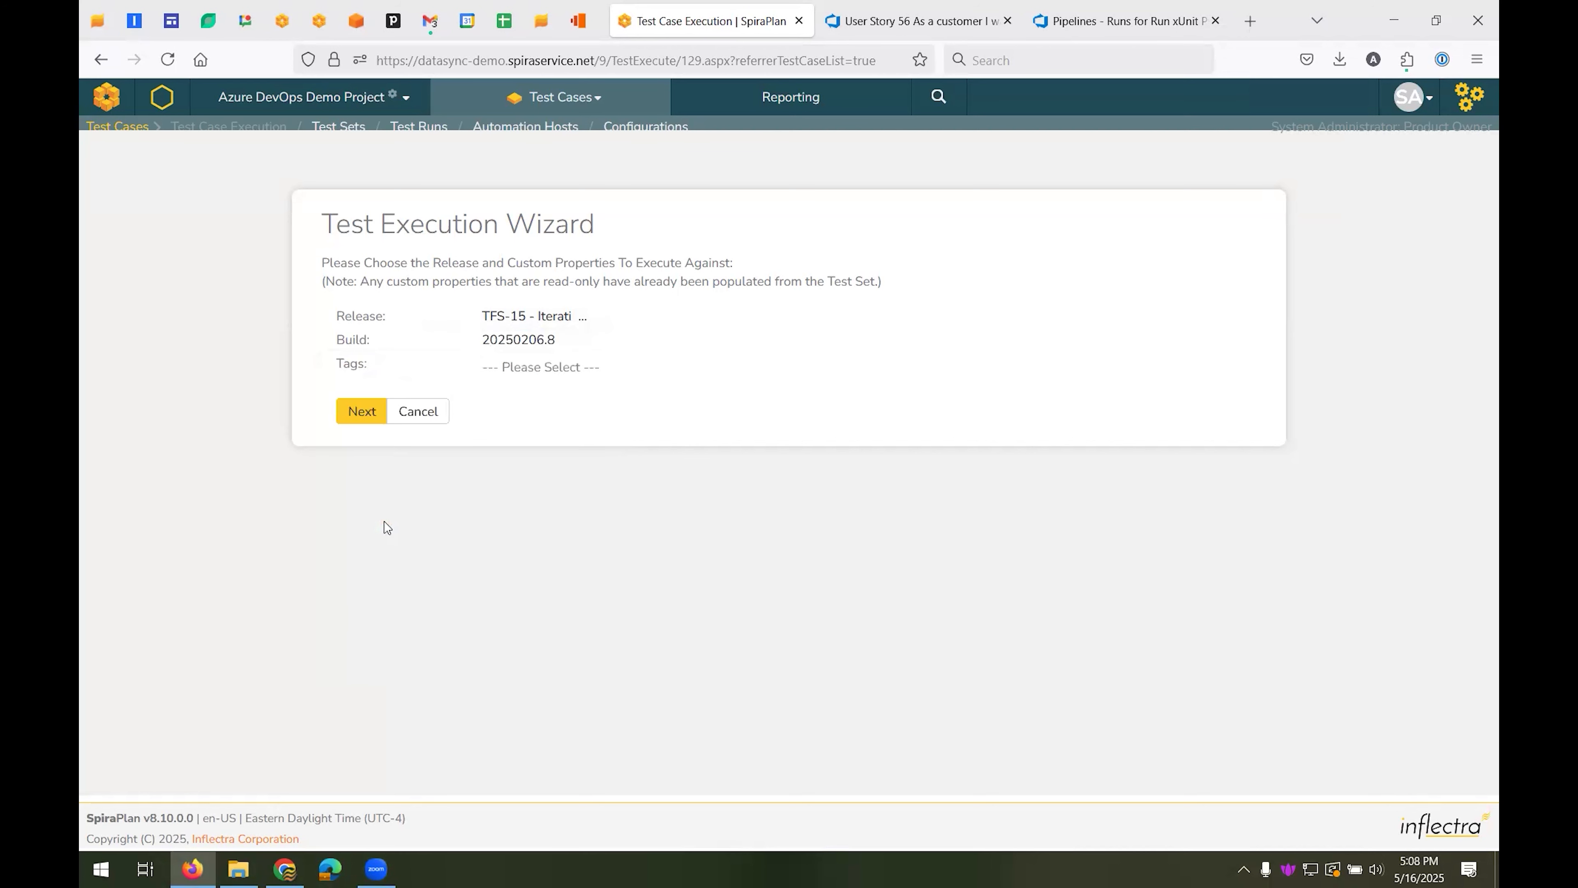
left_click(361, 413)
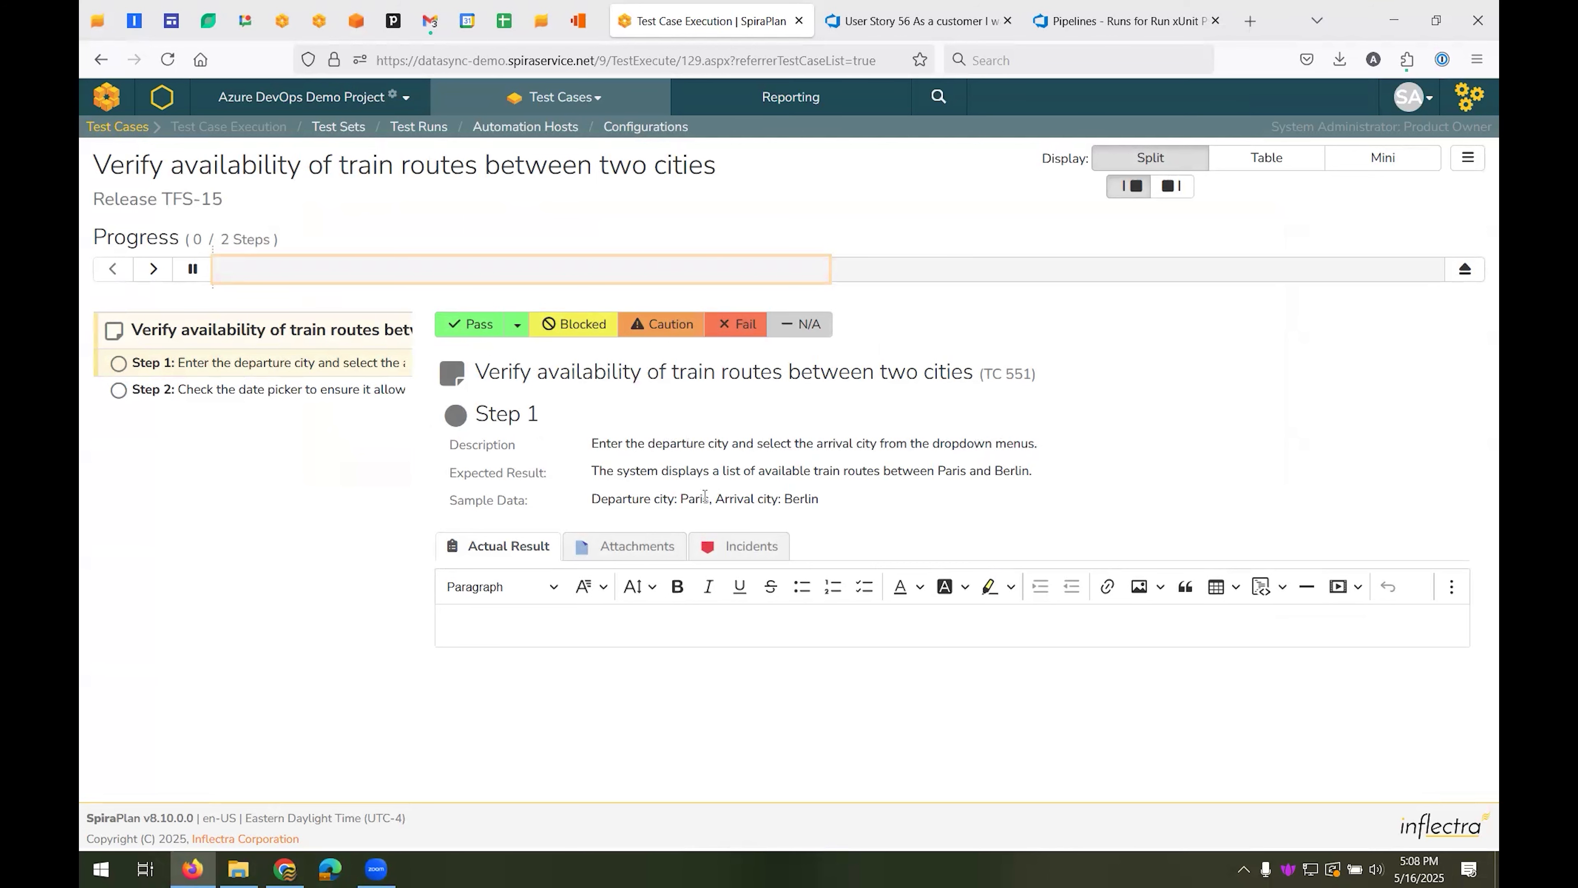
Pass Step 1 and record Step 2's actual result as "Unable to select the date because it only showed dates in the past."
left_click(475, 333)
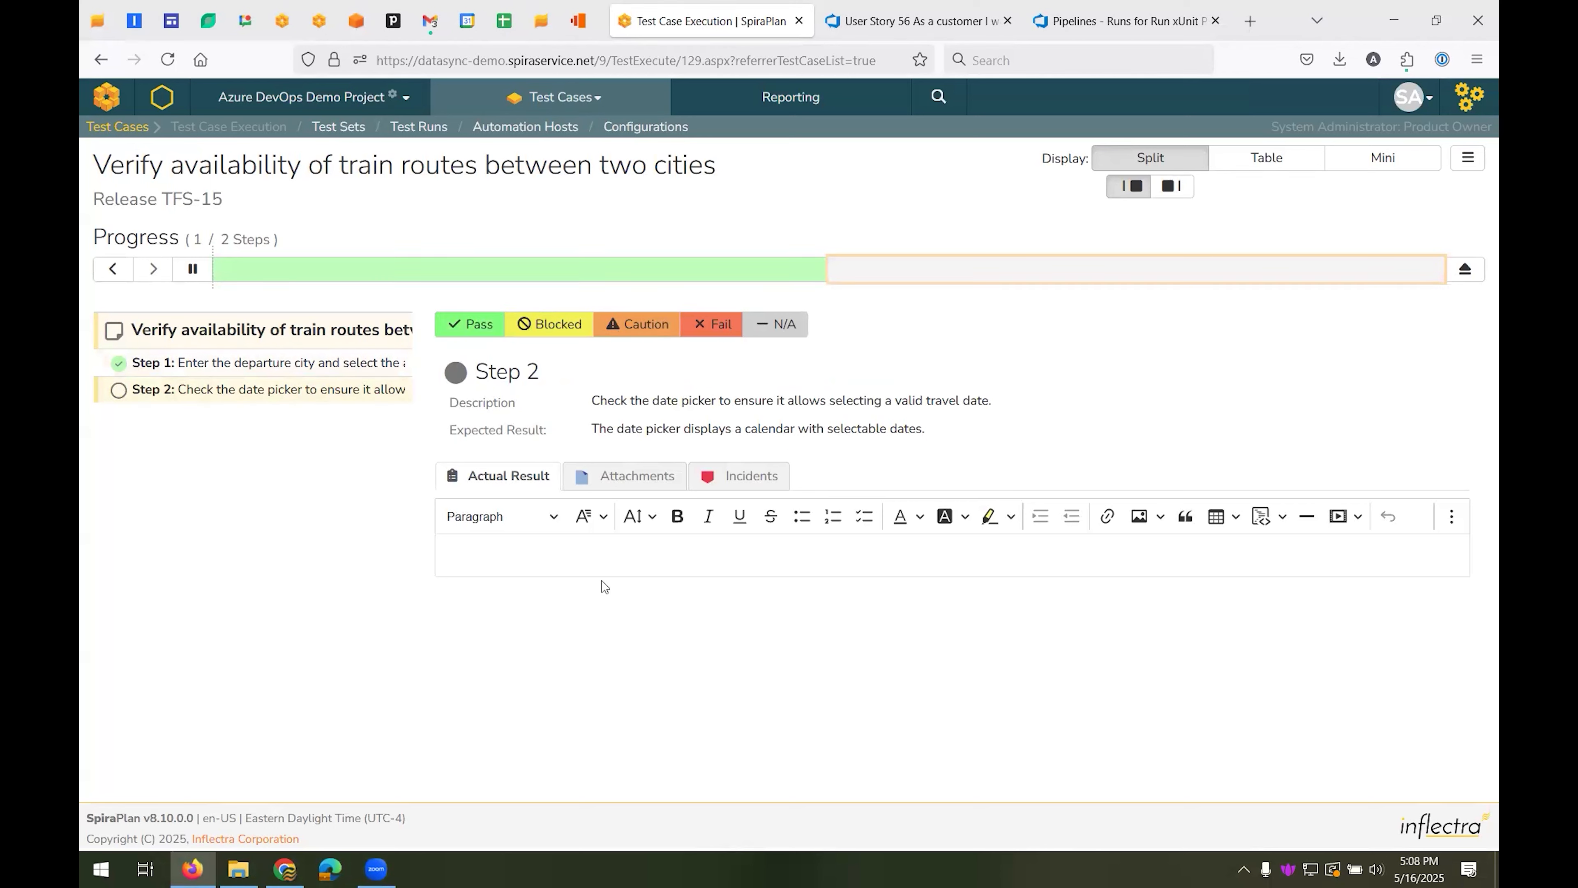
left_click(602, 566)
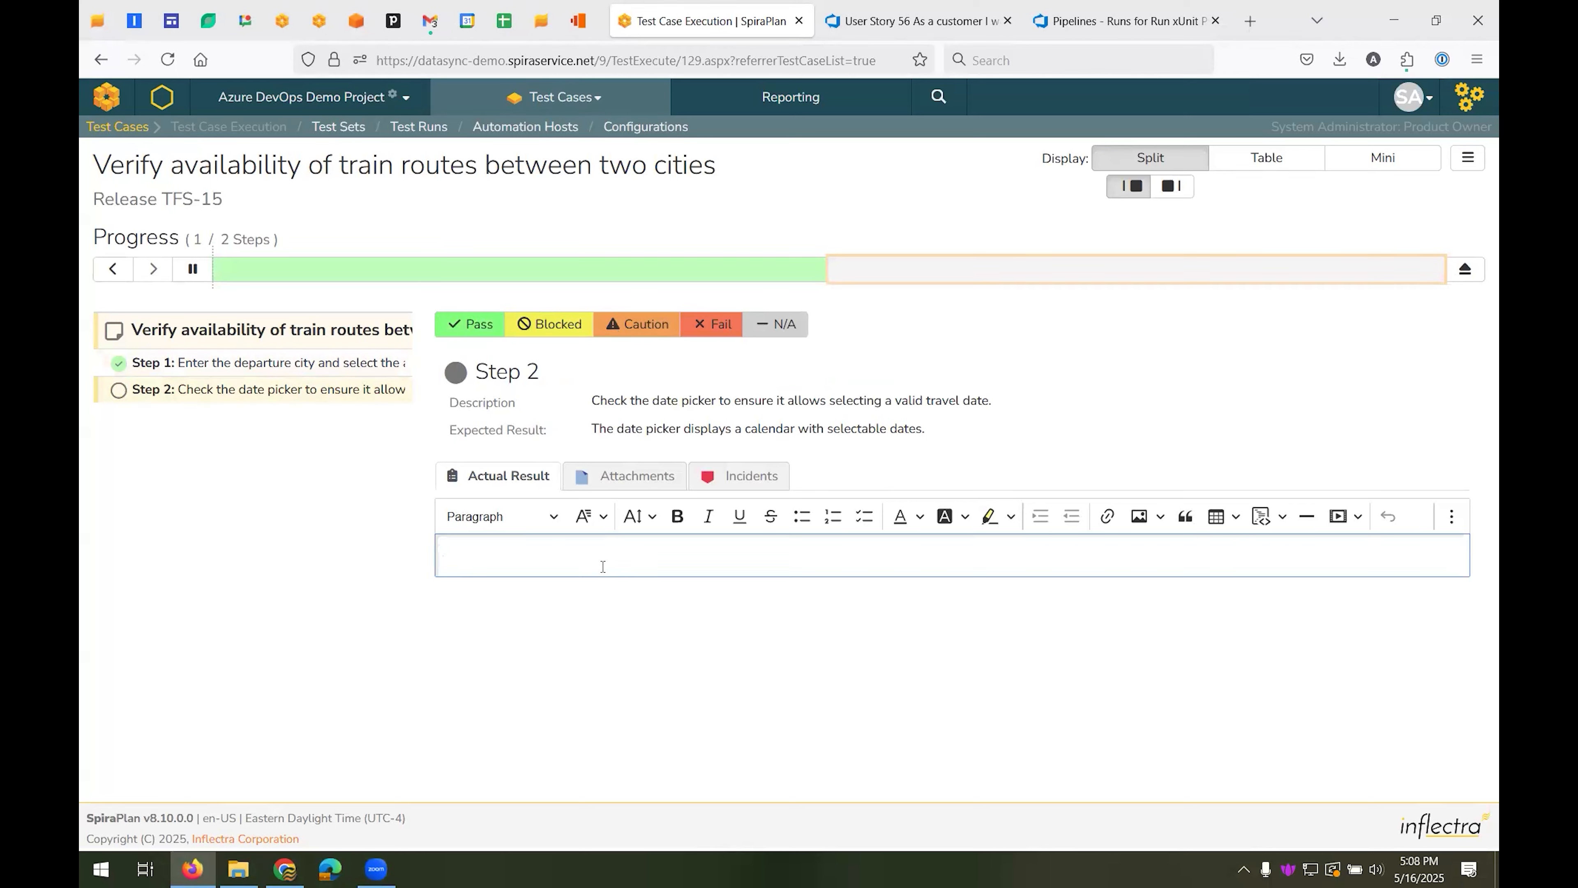
type("Unable to select the date because it only sho")
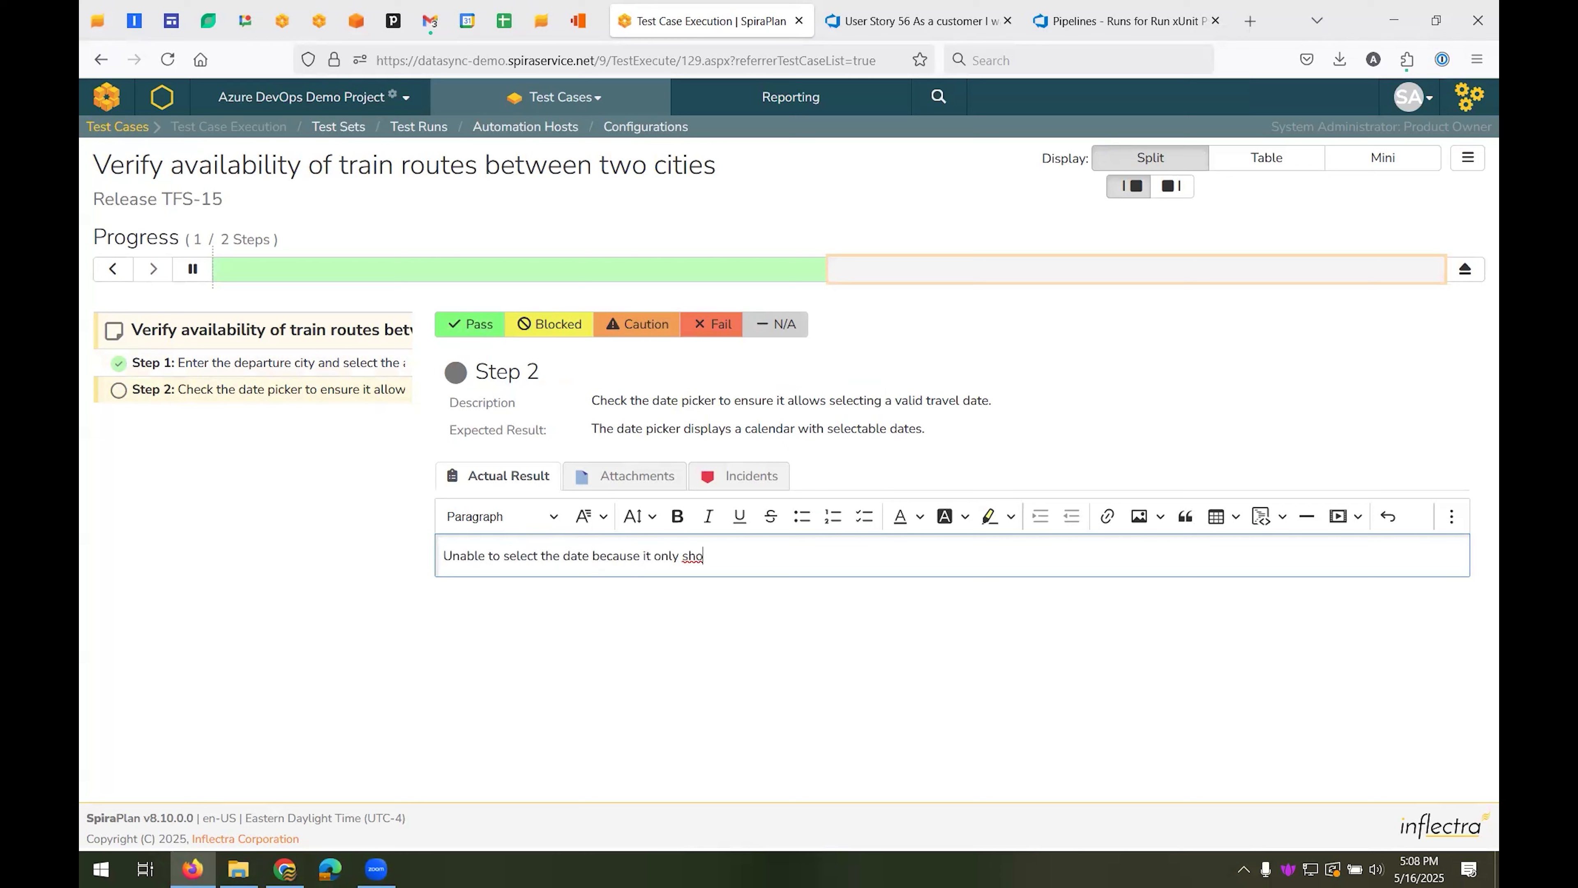
type("wed dates in the past.")
Begin a new incident for Step 2 named "Date picker not showing up all valid dates"
left_click(740, 482)
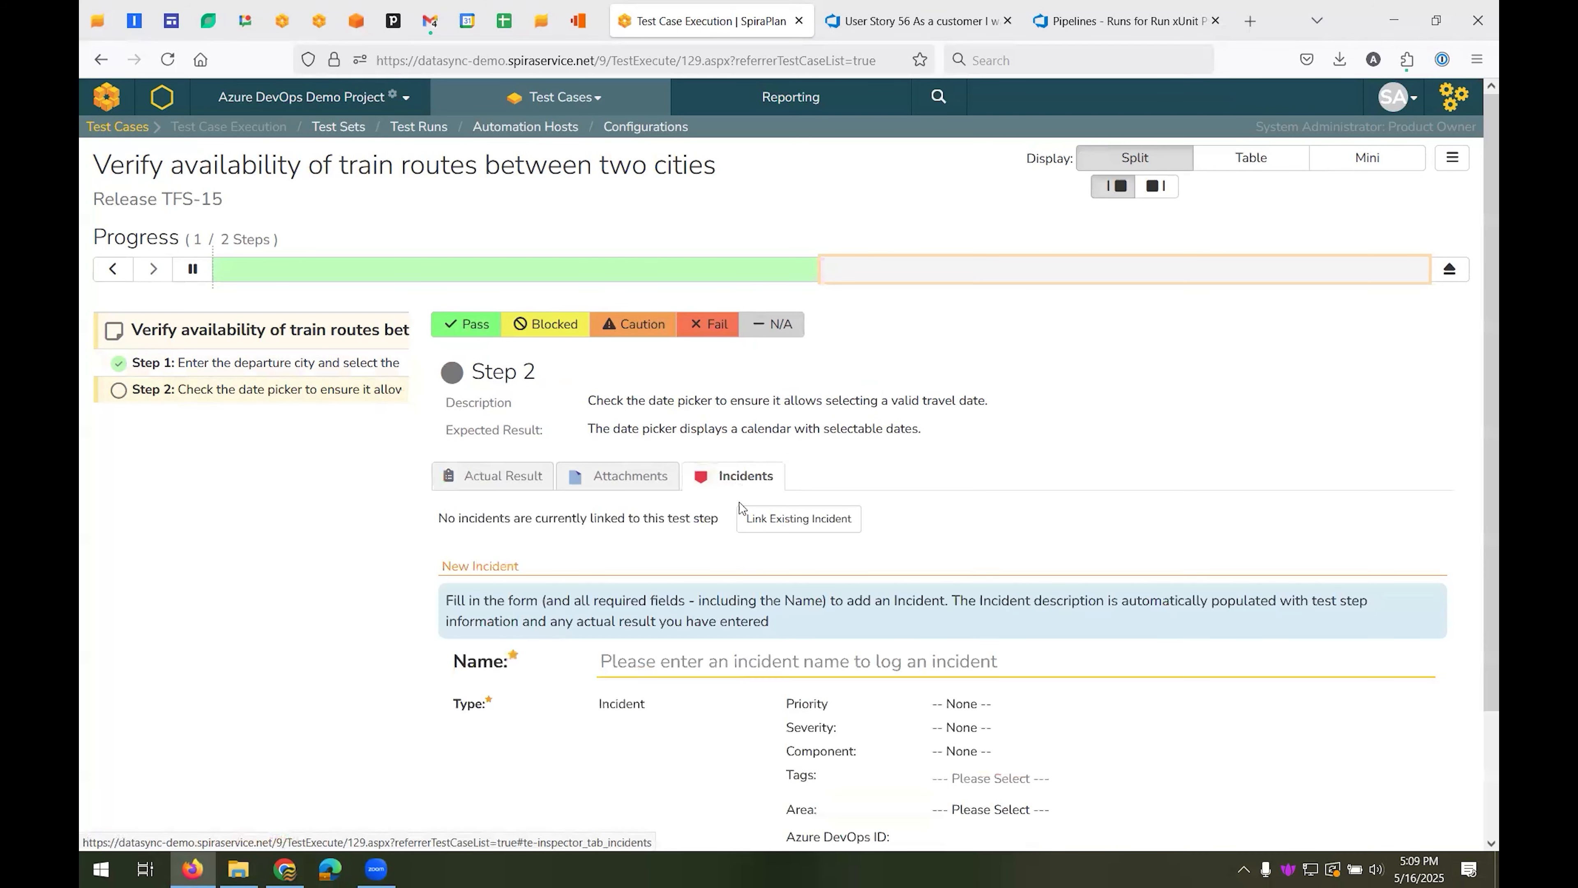
left_click(690, 663)
type("Date pick")
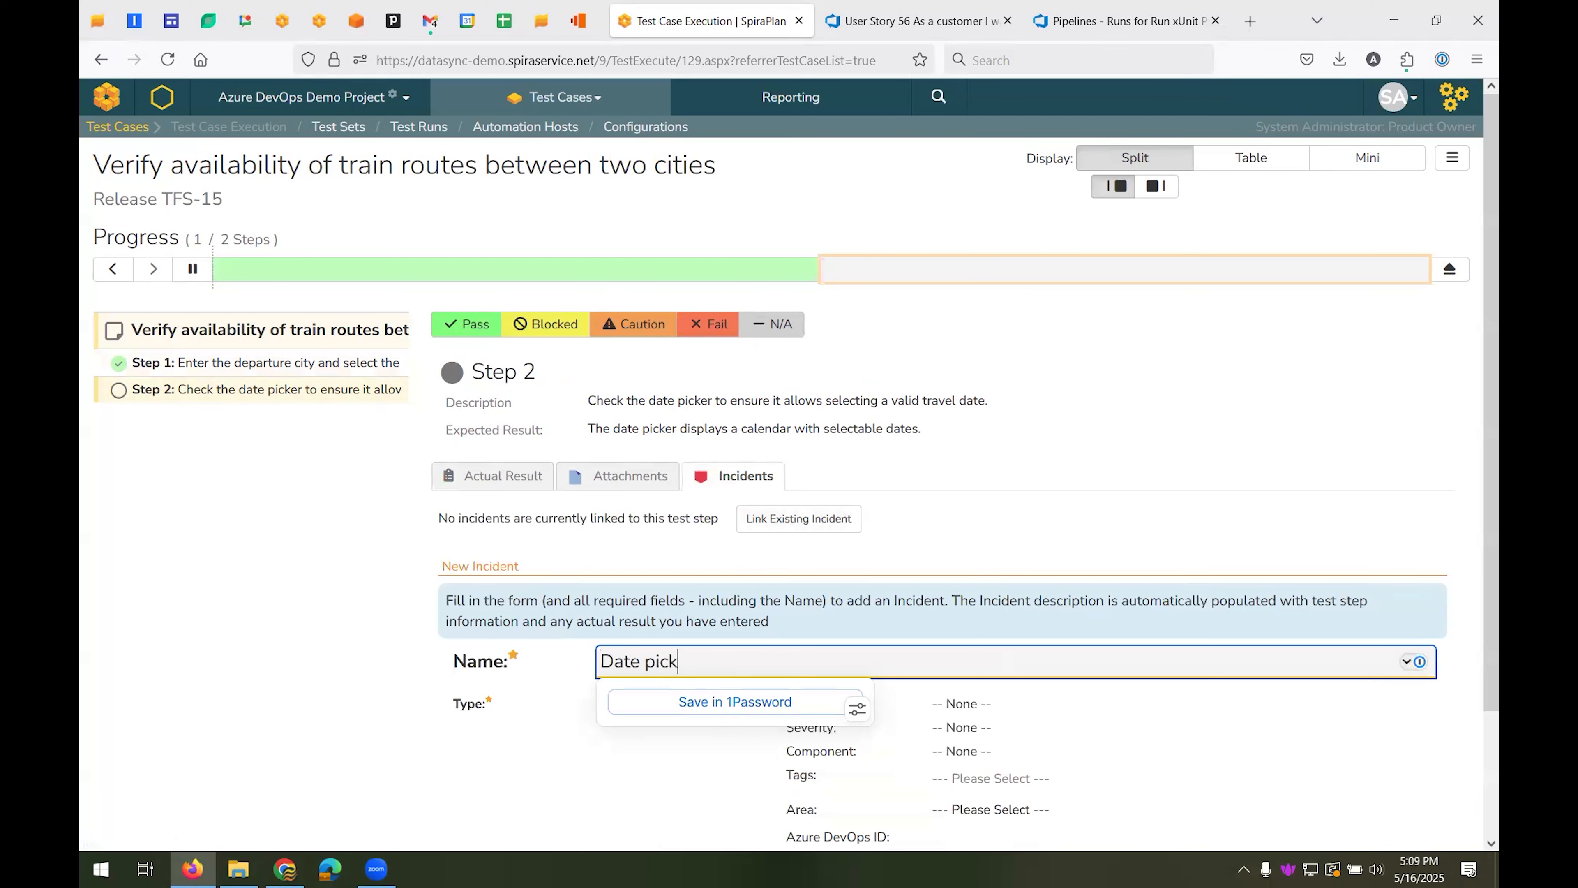
type("er not showing up all valid ates")
key("BackSpace")
key("BackSpace")
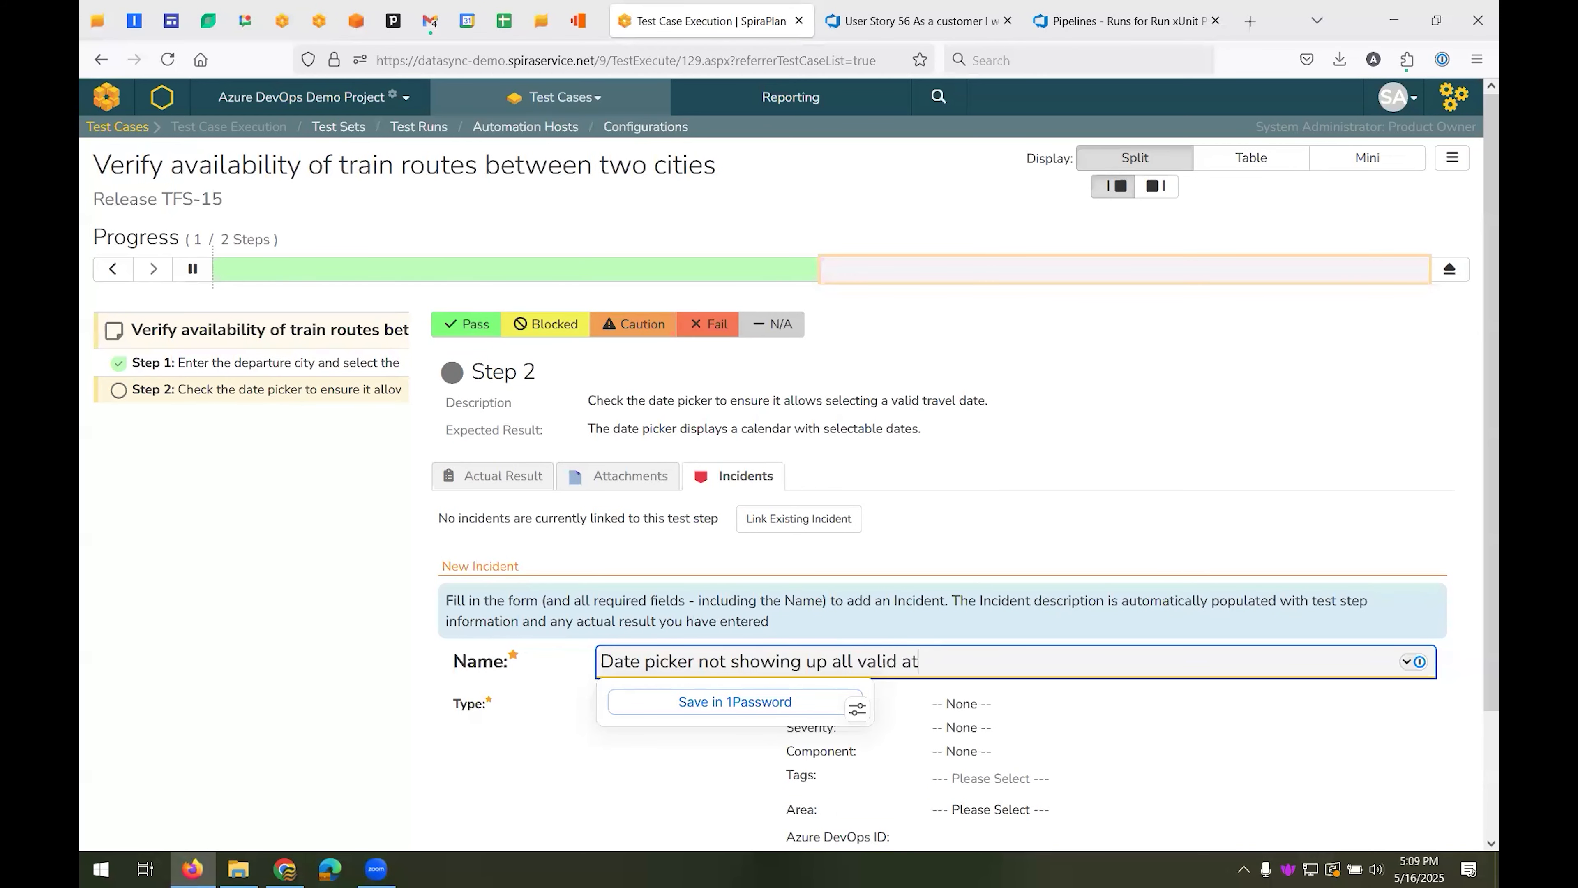
key("BackSpace")
key("BackSpace")
type("dates")
left_click(413, 561)
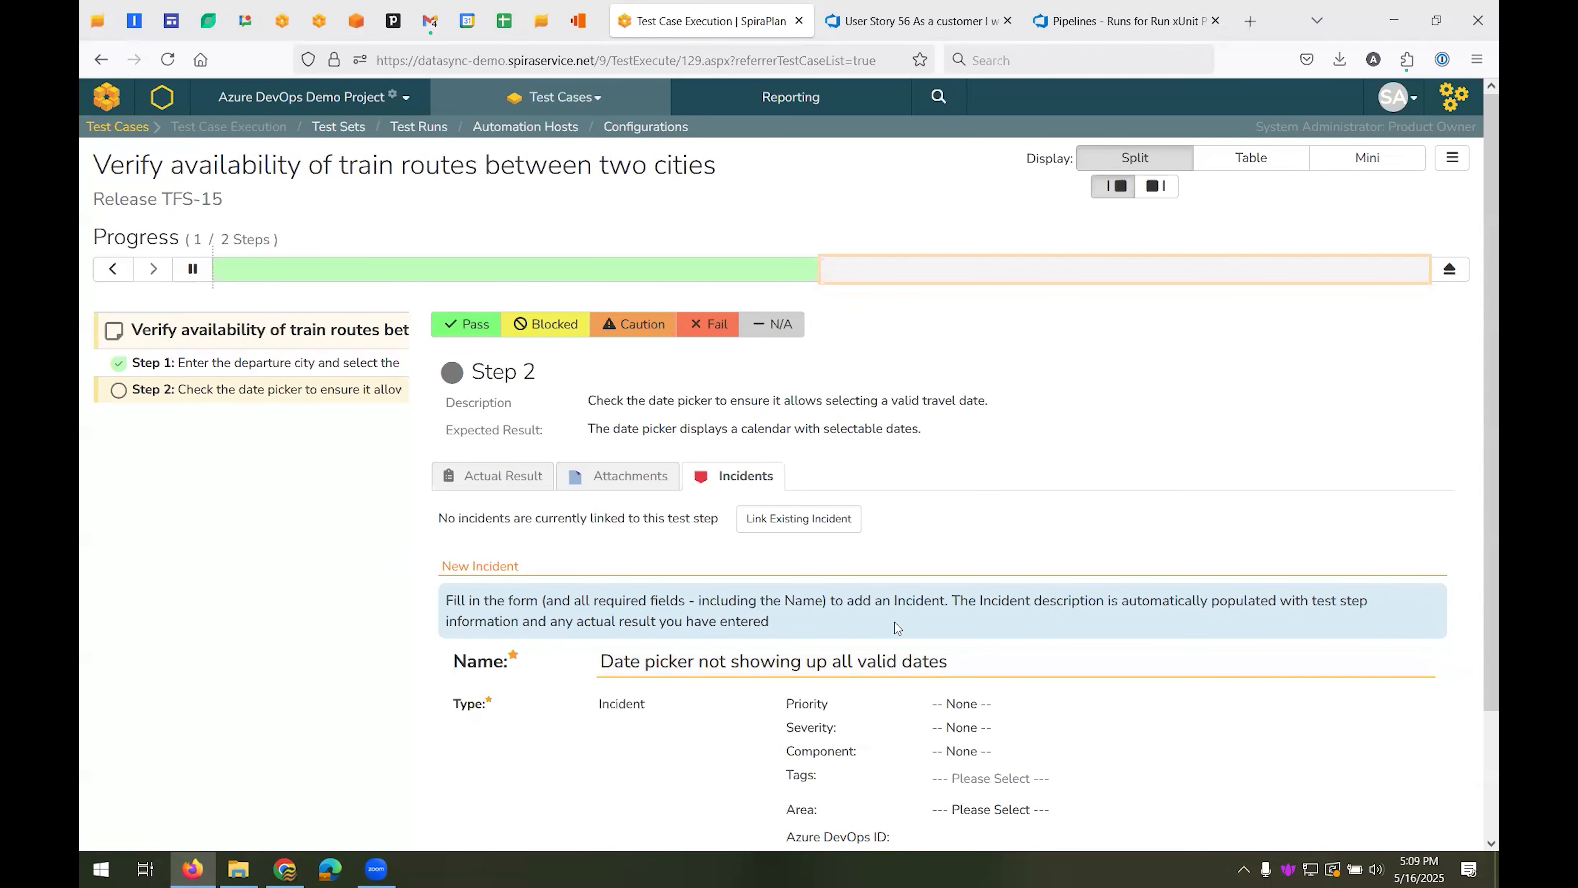
Set the incident's priority to 2 - High, component to Login and area to Login, and add it
scroll(897, 627, "down", 3)
left_click(969, 557)
left_click(994, 634)
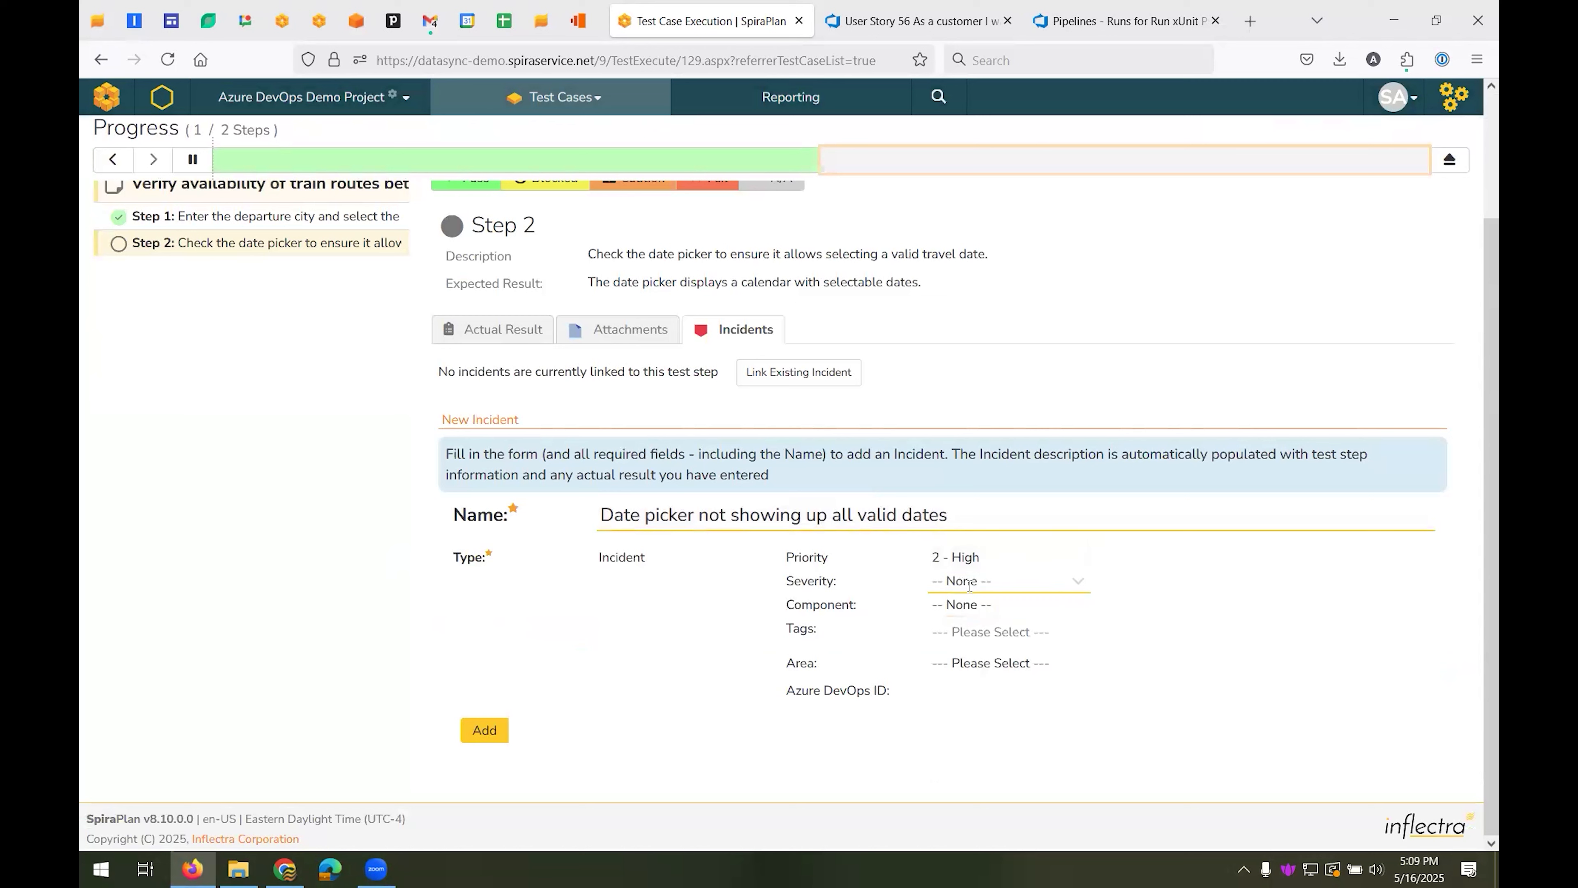
left_click(970, 581)
left_click(1019, 659)
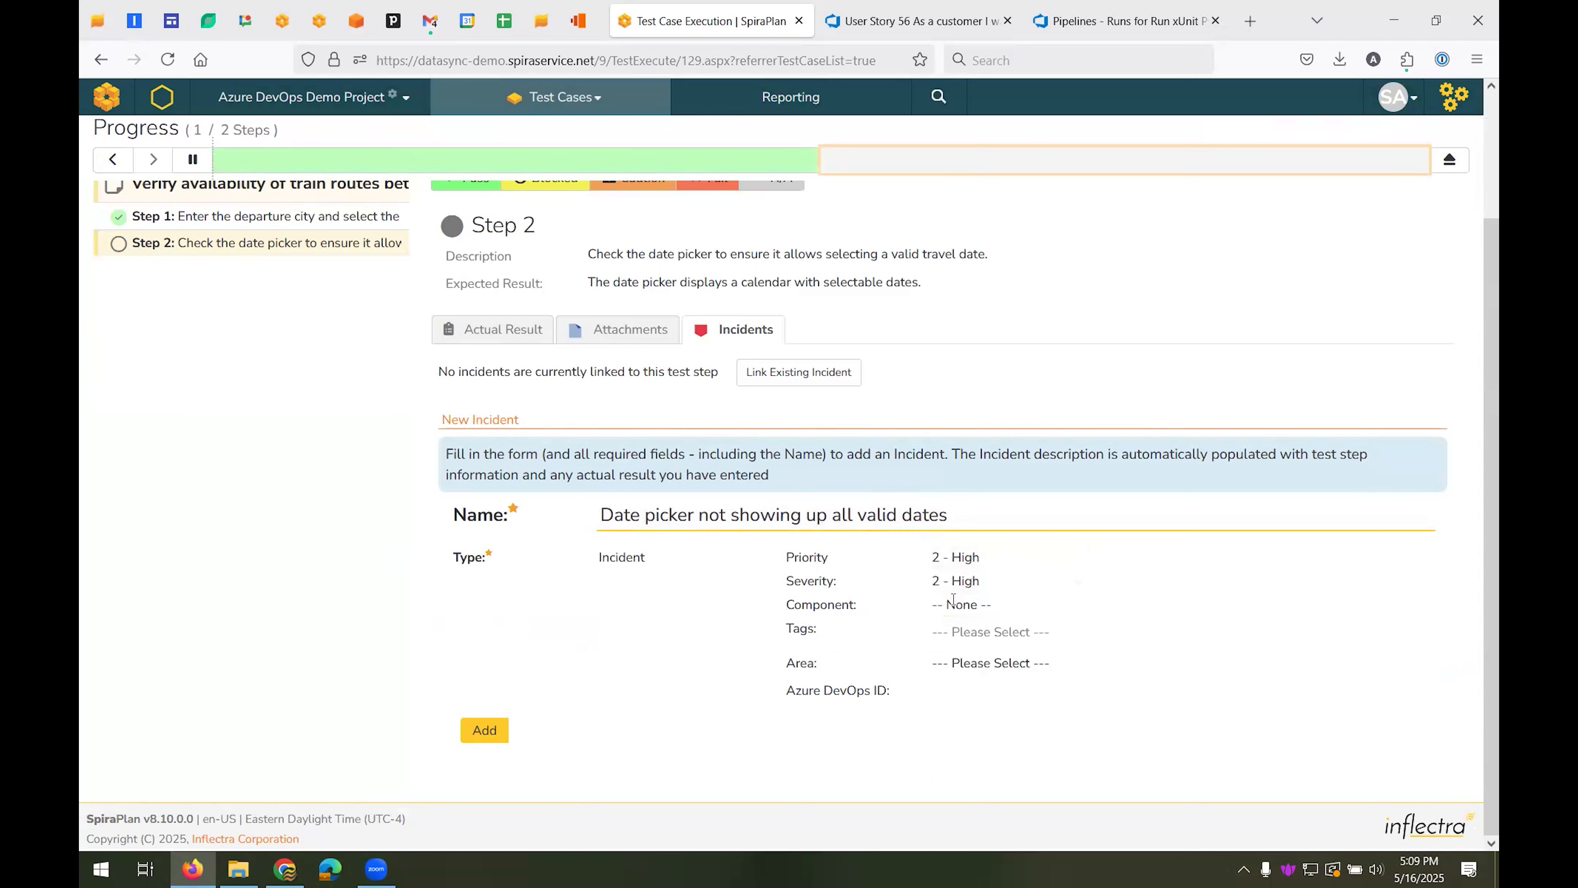
left_click(975, 603)
left_click(1000, 684)
left_click(994, 662)
left_click(990, 741)
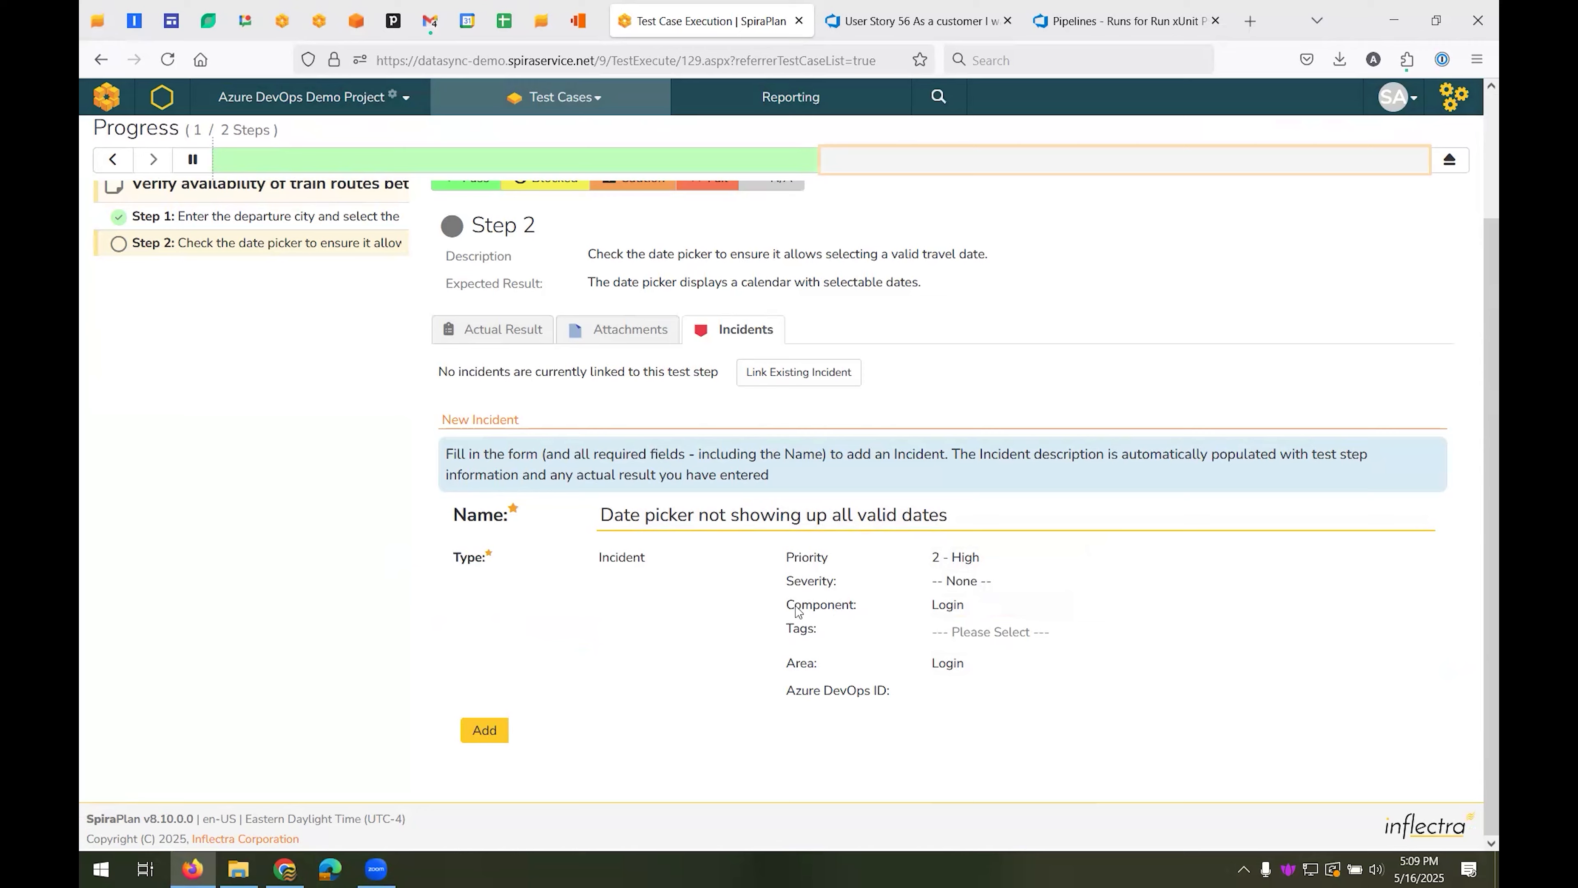
left_click(482, 730)
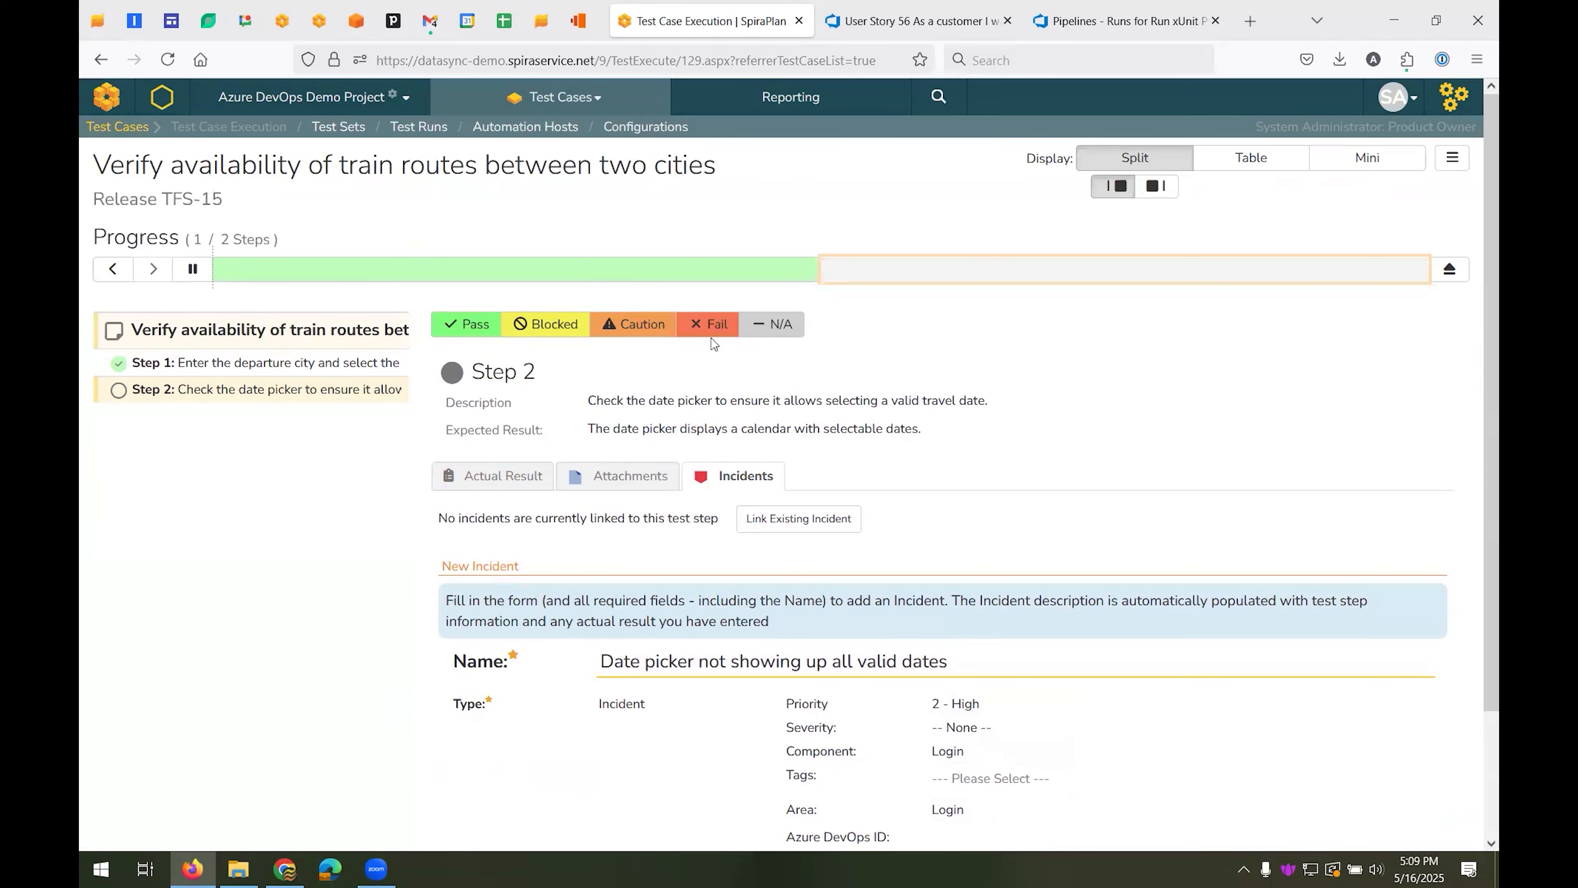
Mark Step 2 as failed, check its logged incident, and finish the test execution
left_click(712, 339)
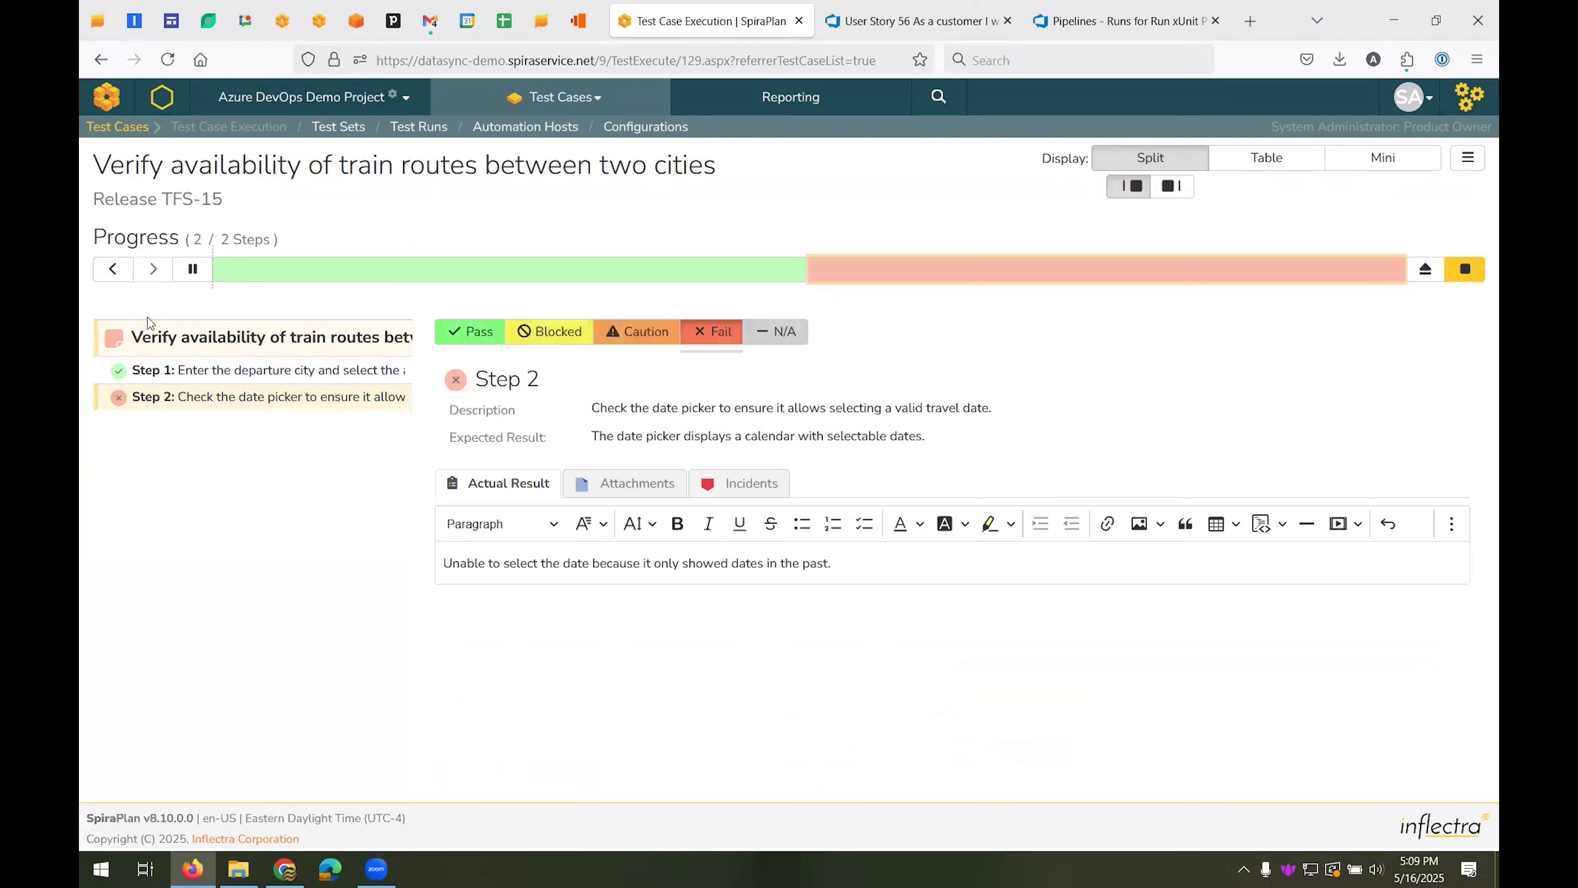
left_click(740, 486)
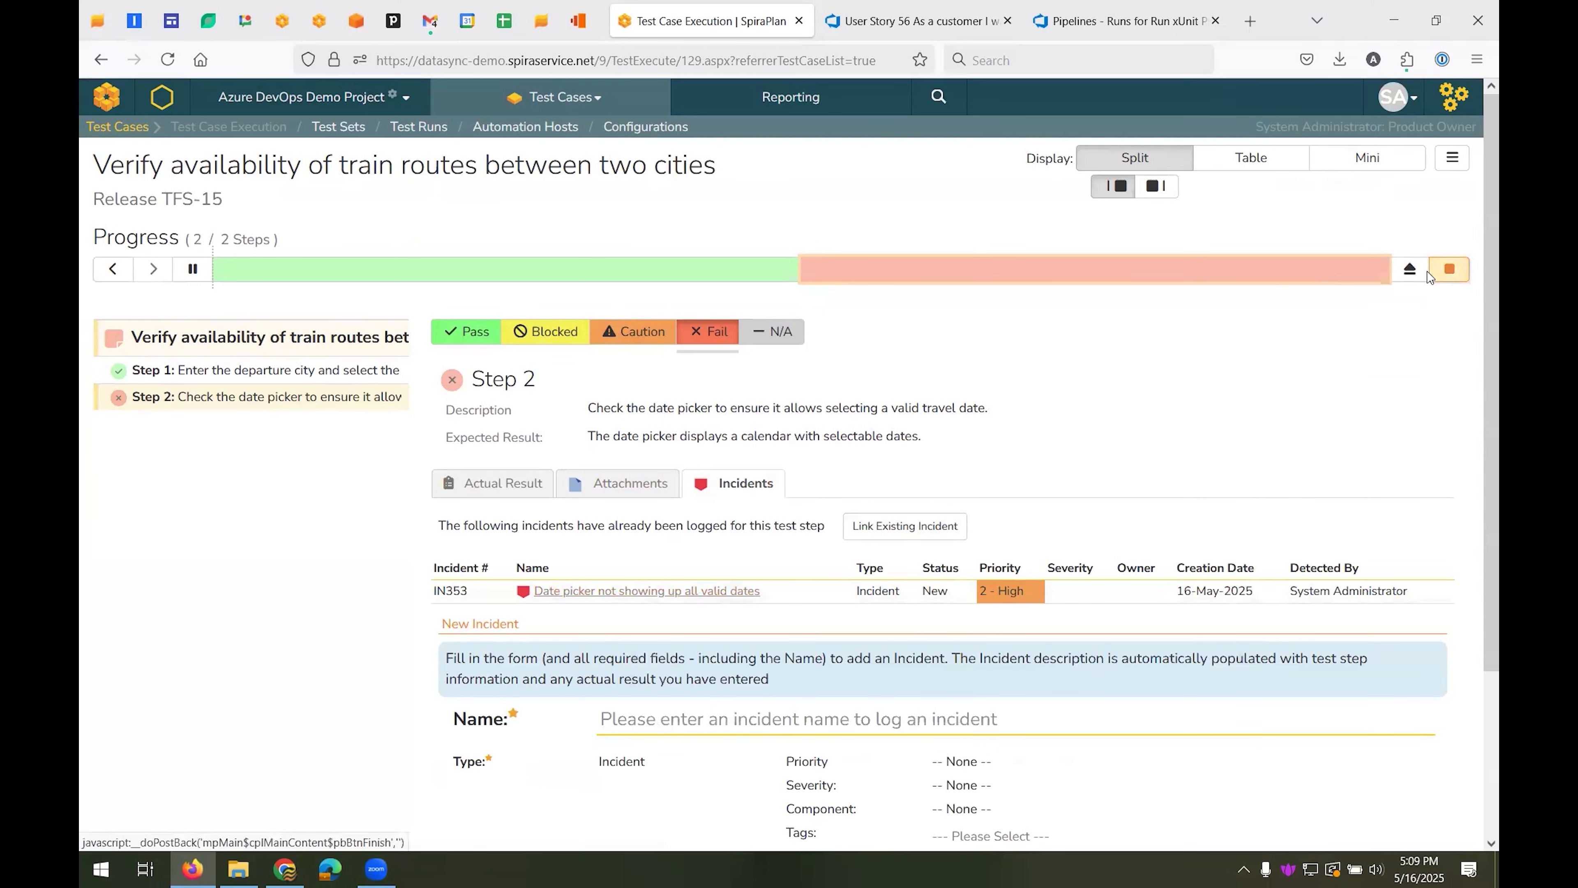
left_click(1450, 268)
left_click(852, 503)
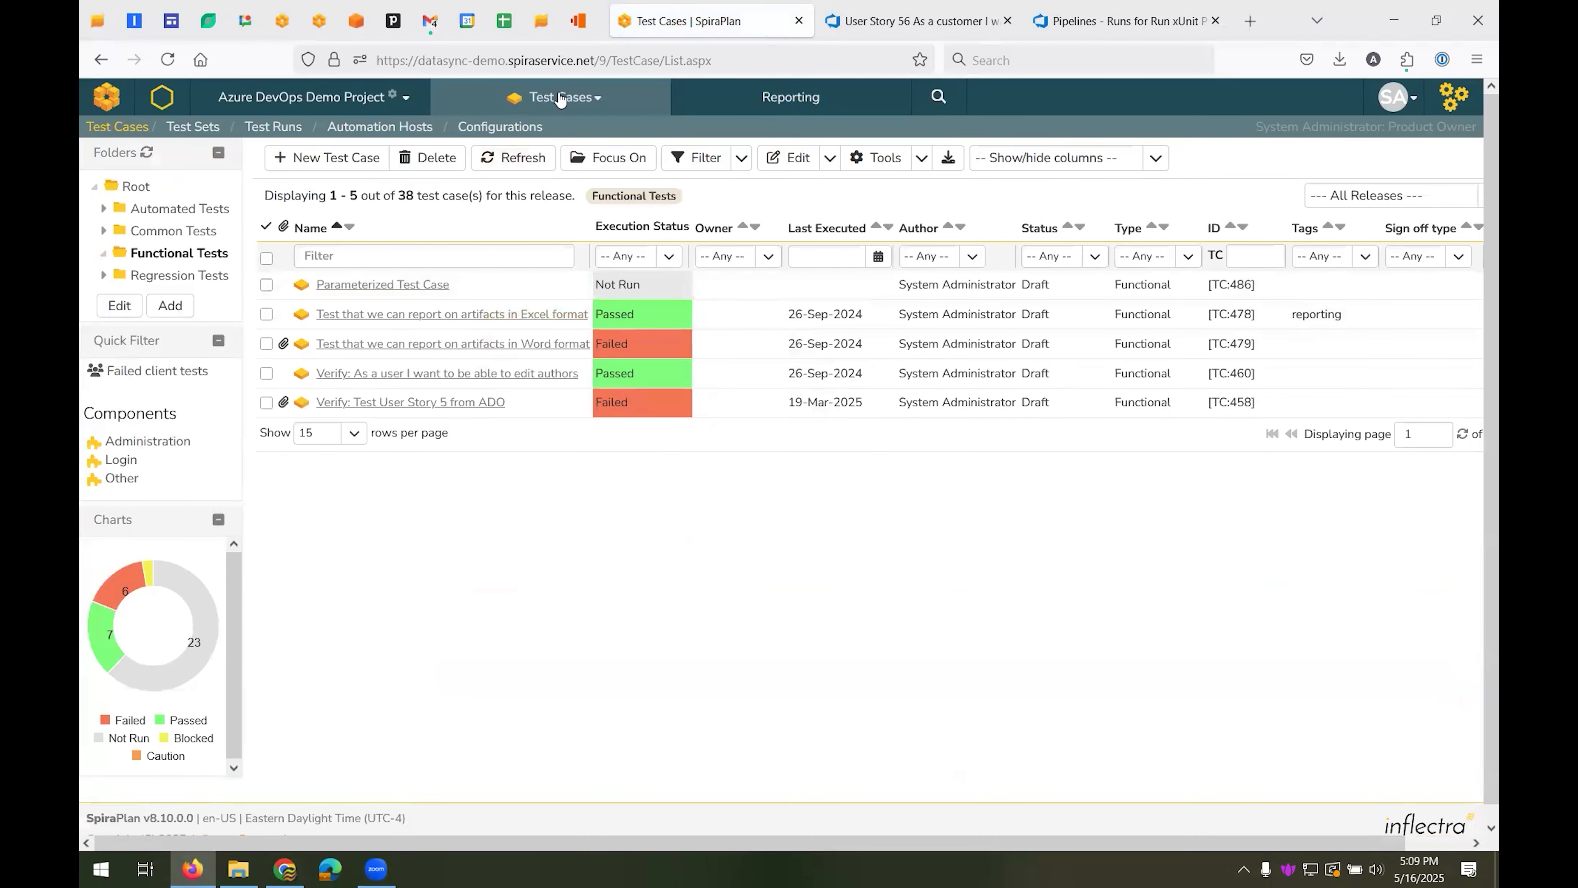
Reopen "Verify availability of train routes between two cities" from the root test case list and view its test runs
left_click(559, 99)
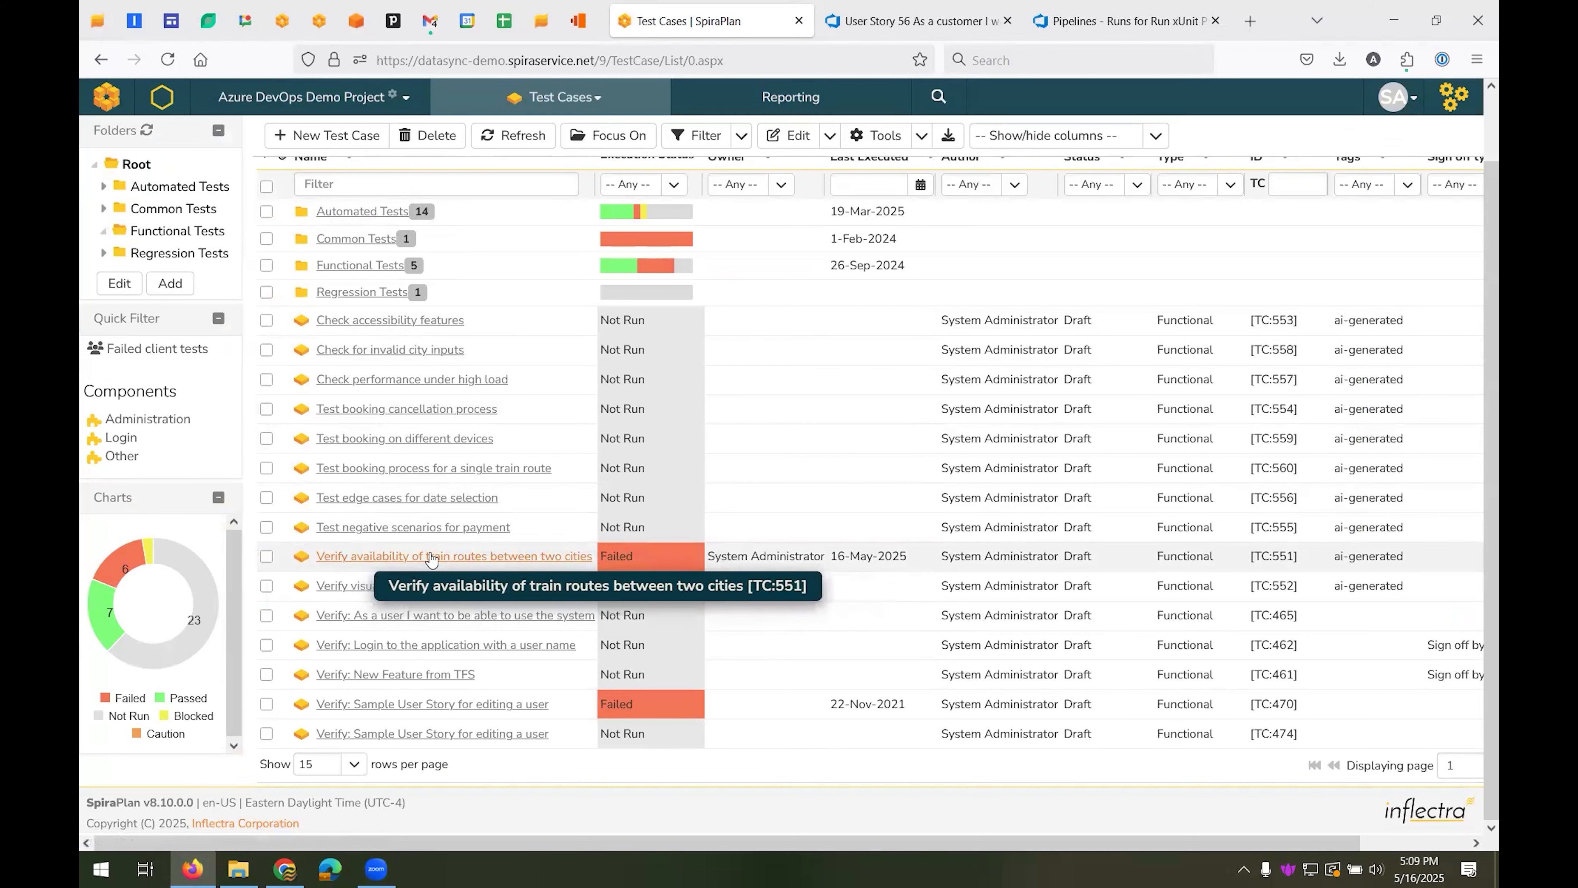
left_click(547, 563)
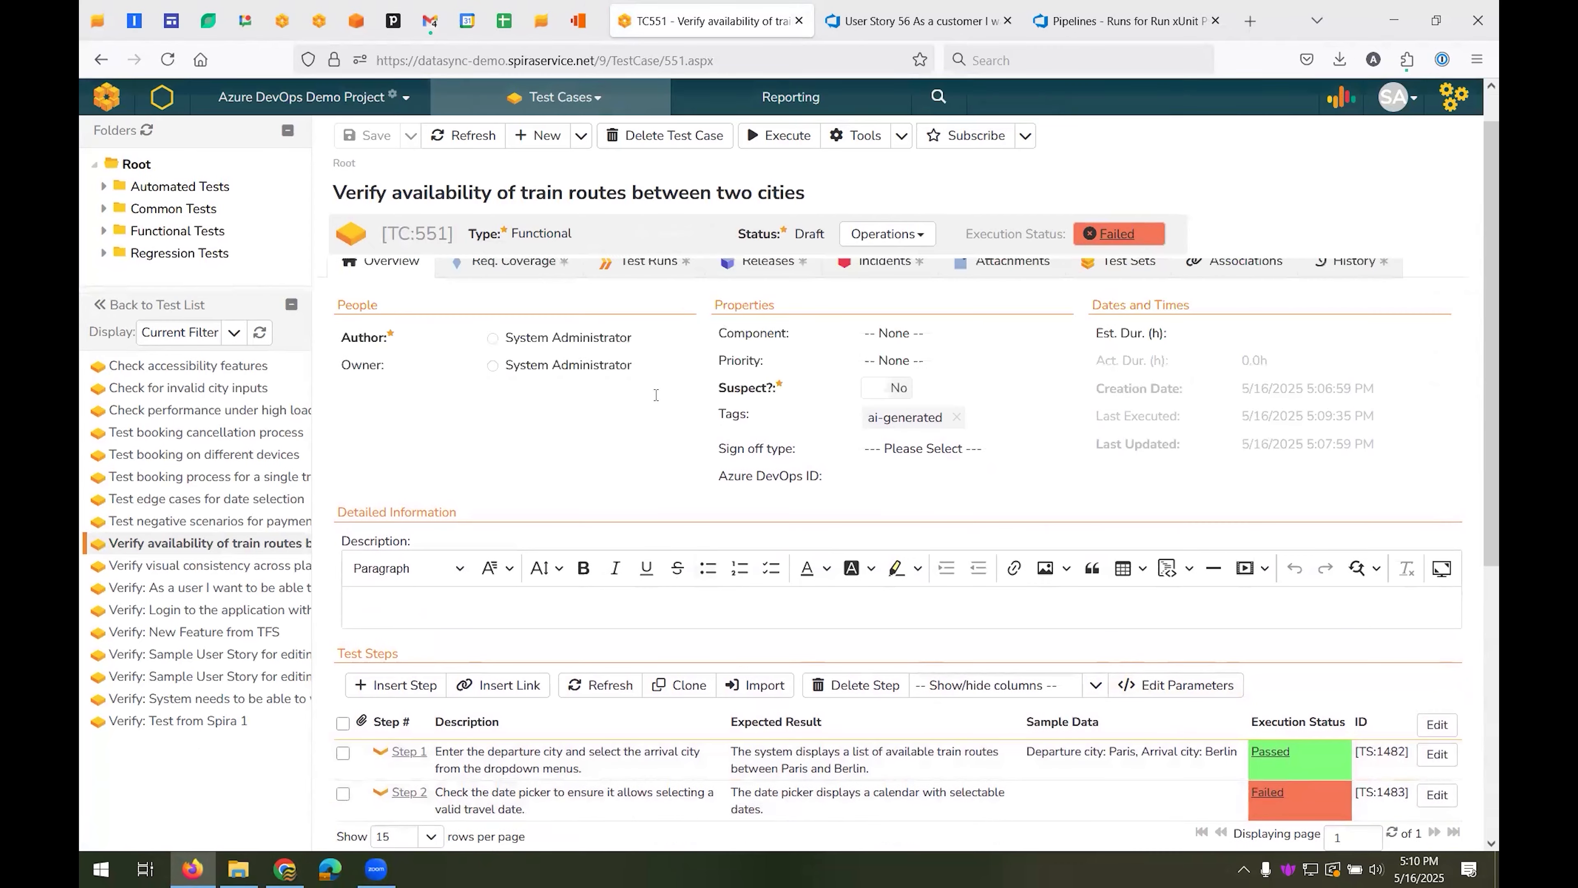
left_click(650, 306)
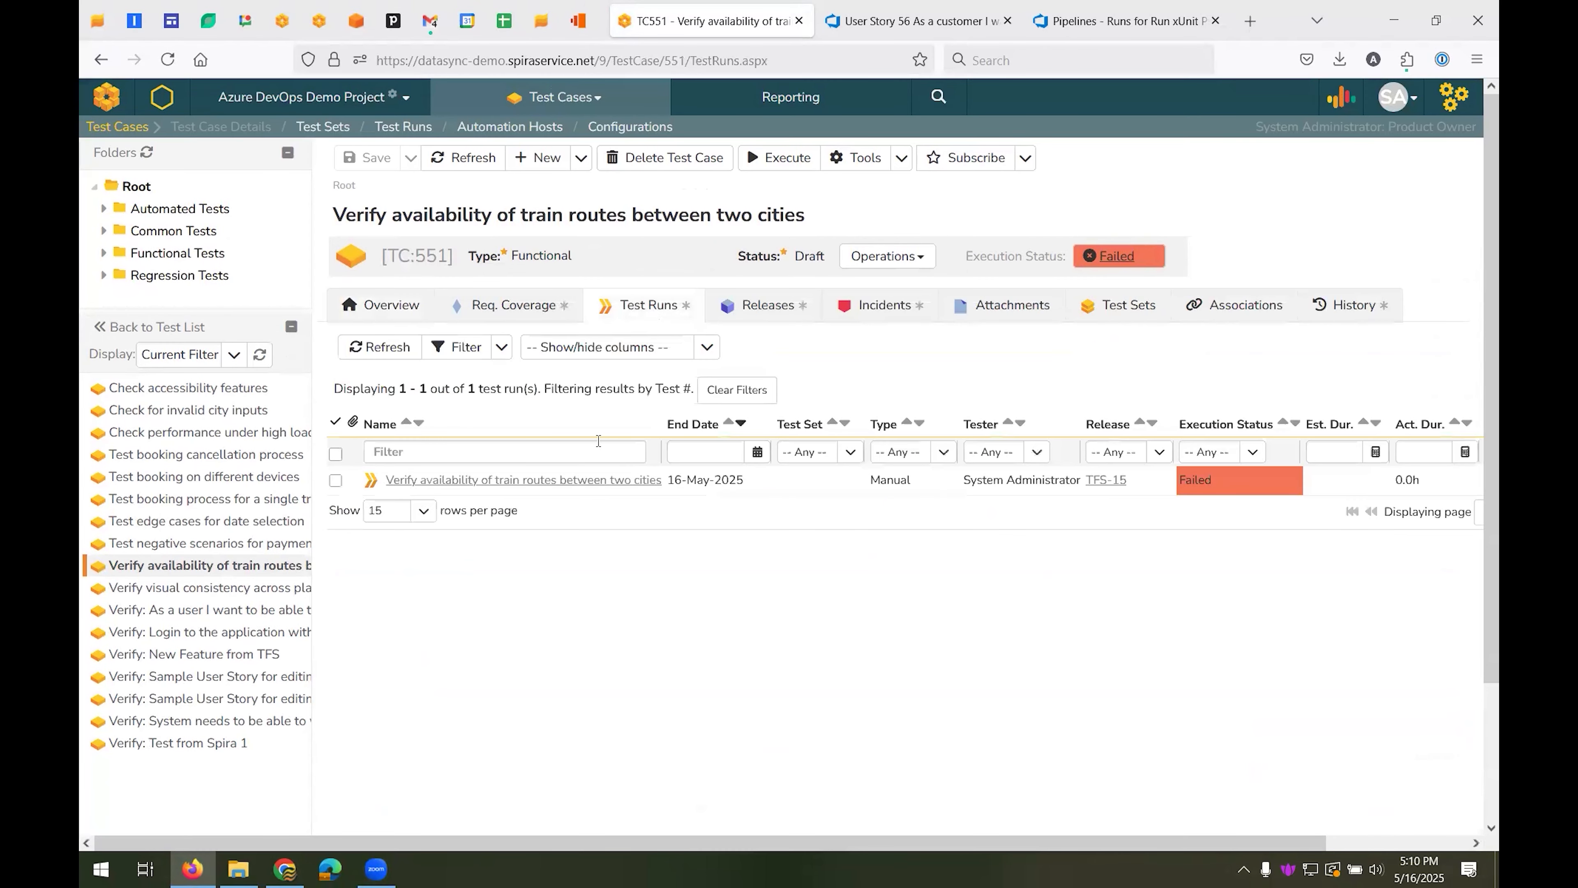
Open the 16-May-2025 test run and follow Step 2's linked incident "Date picker not showing up all valid dates"
left_click(598, 480)
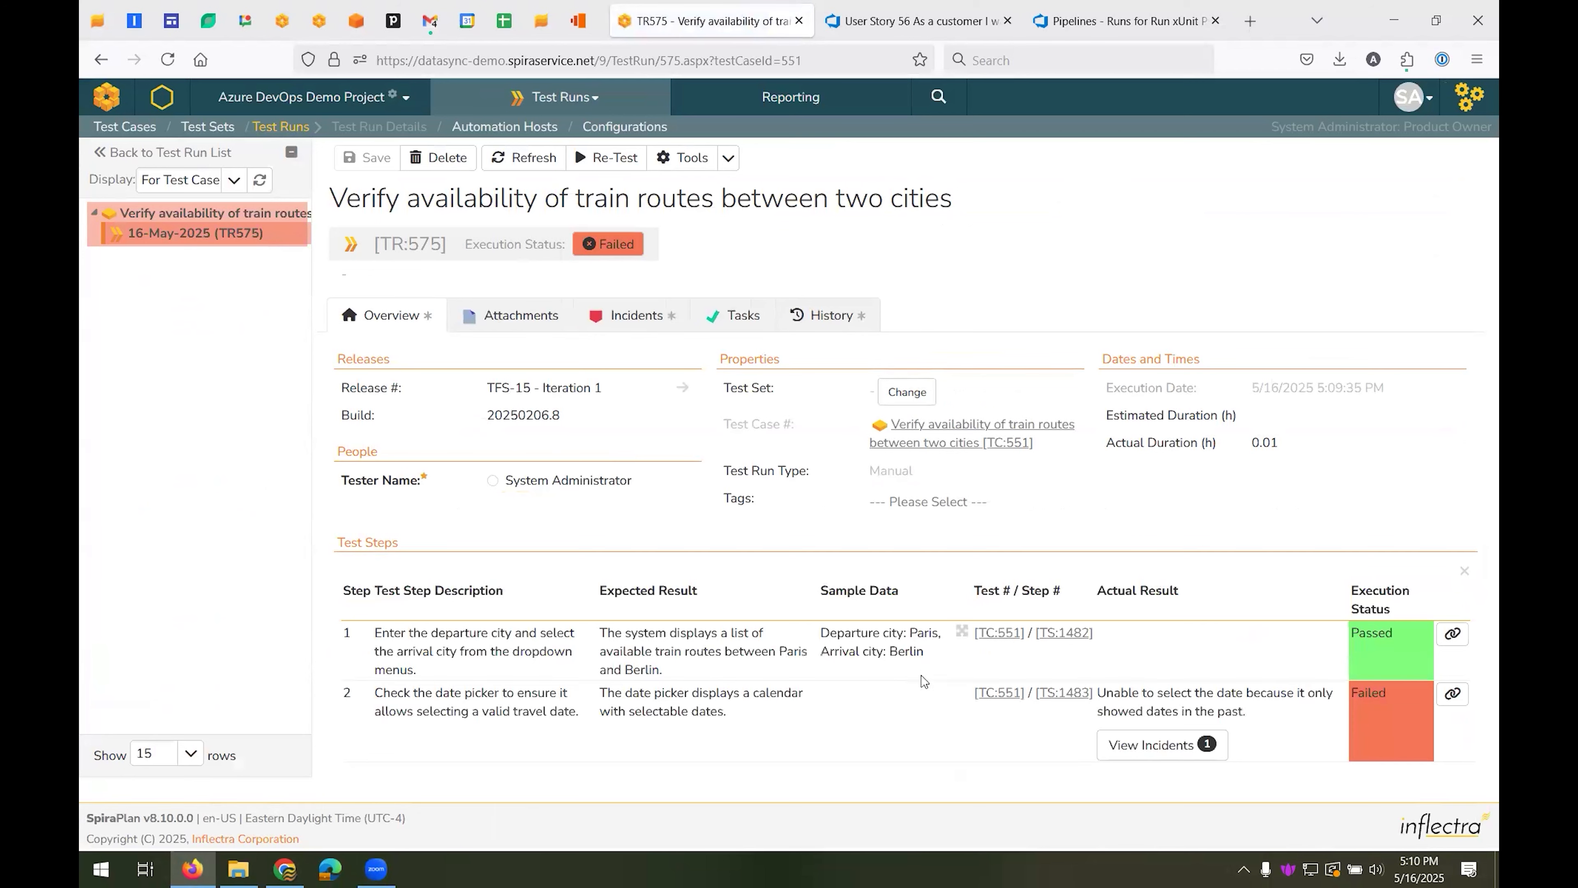
left_click(1145, 746)
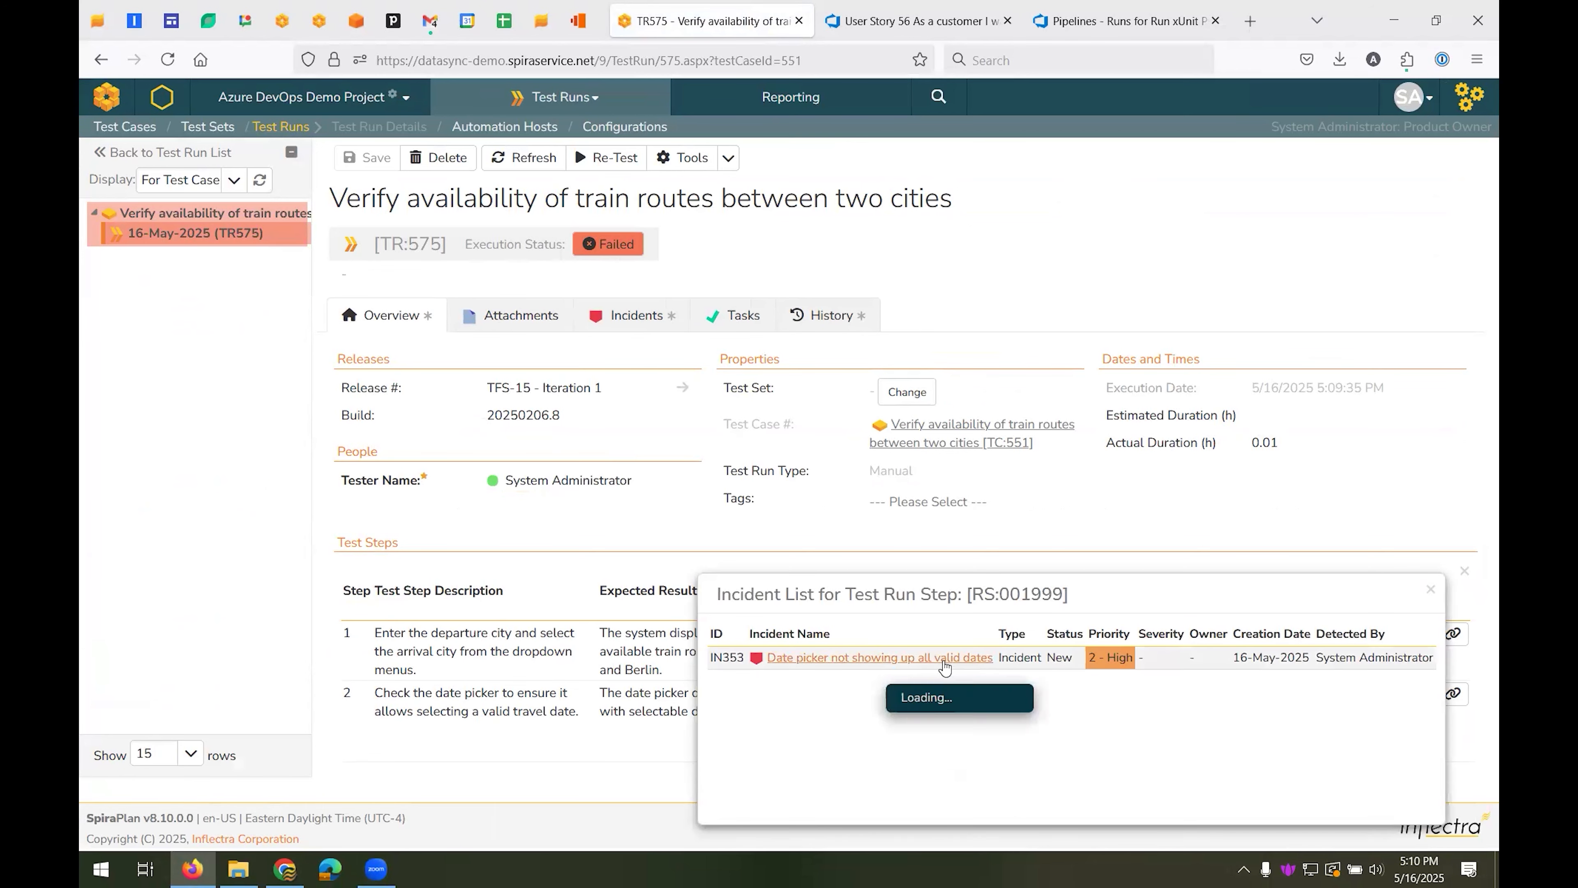
left_click(944, 660)
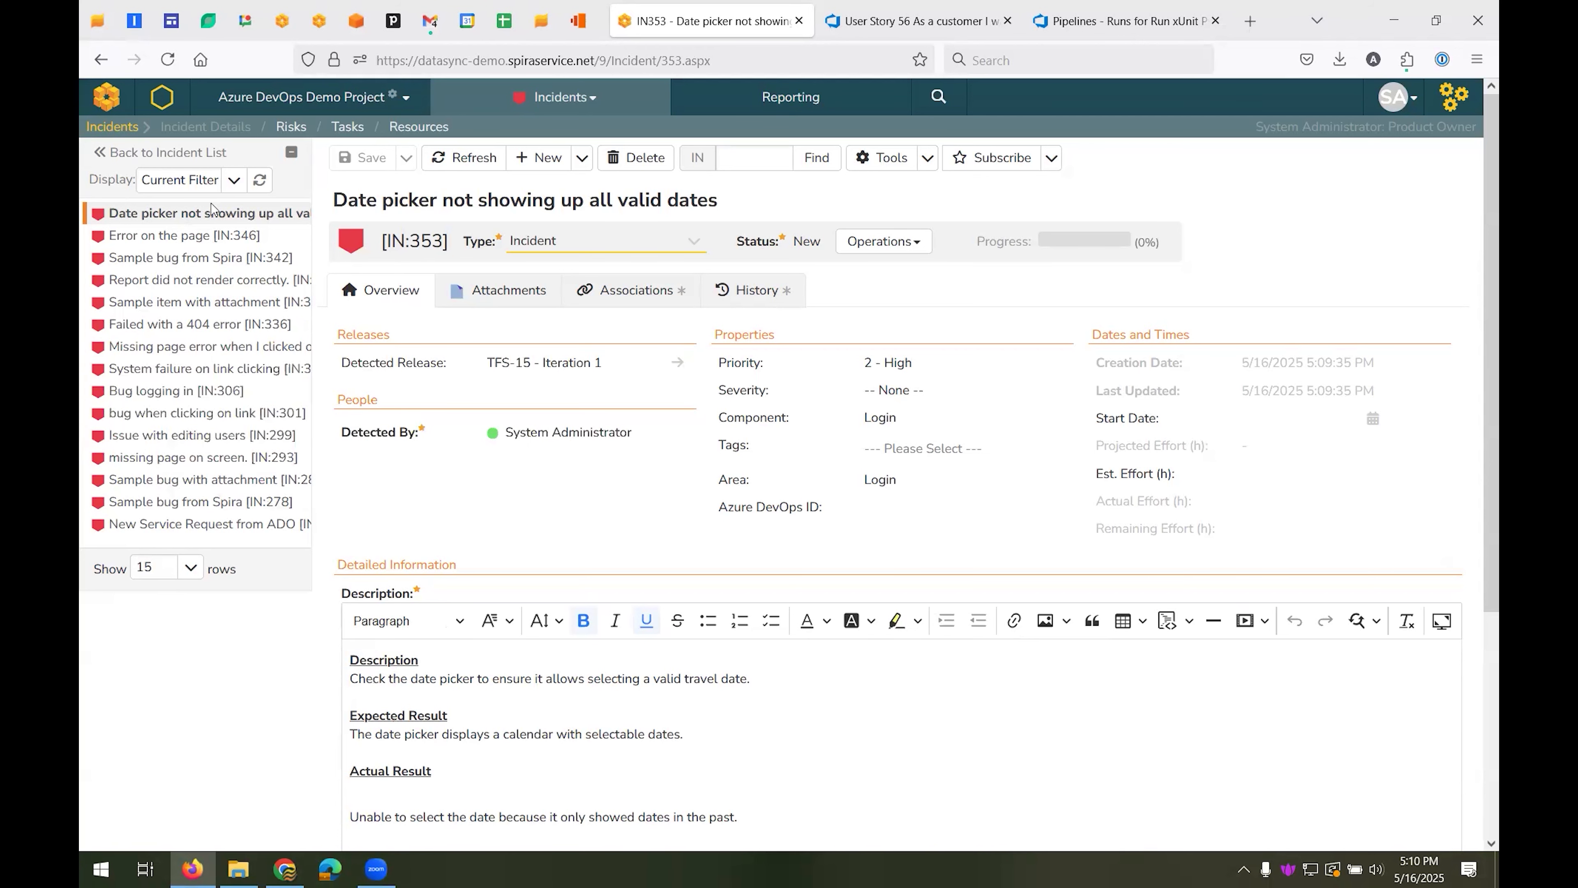
Reopen "Date picker not showing up all valid dates" from the incident list and review its attachments and associations
left_click(121, 127)
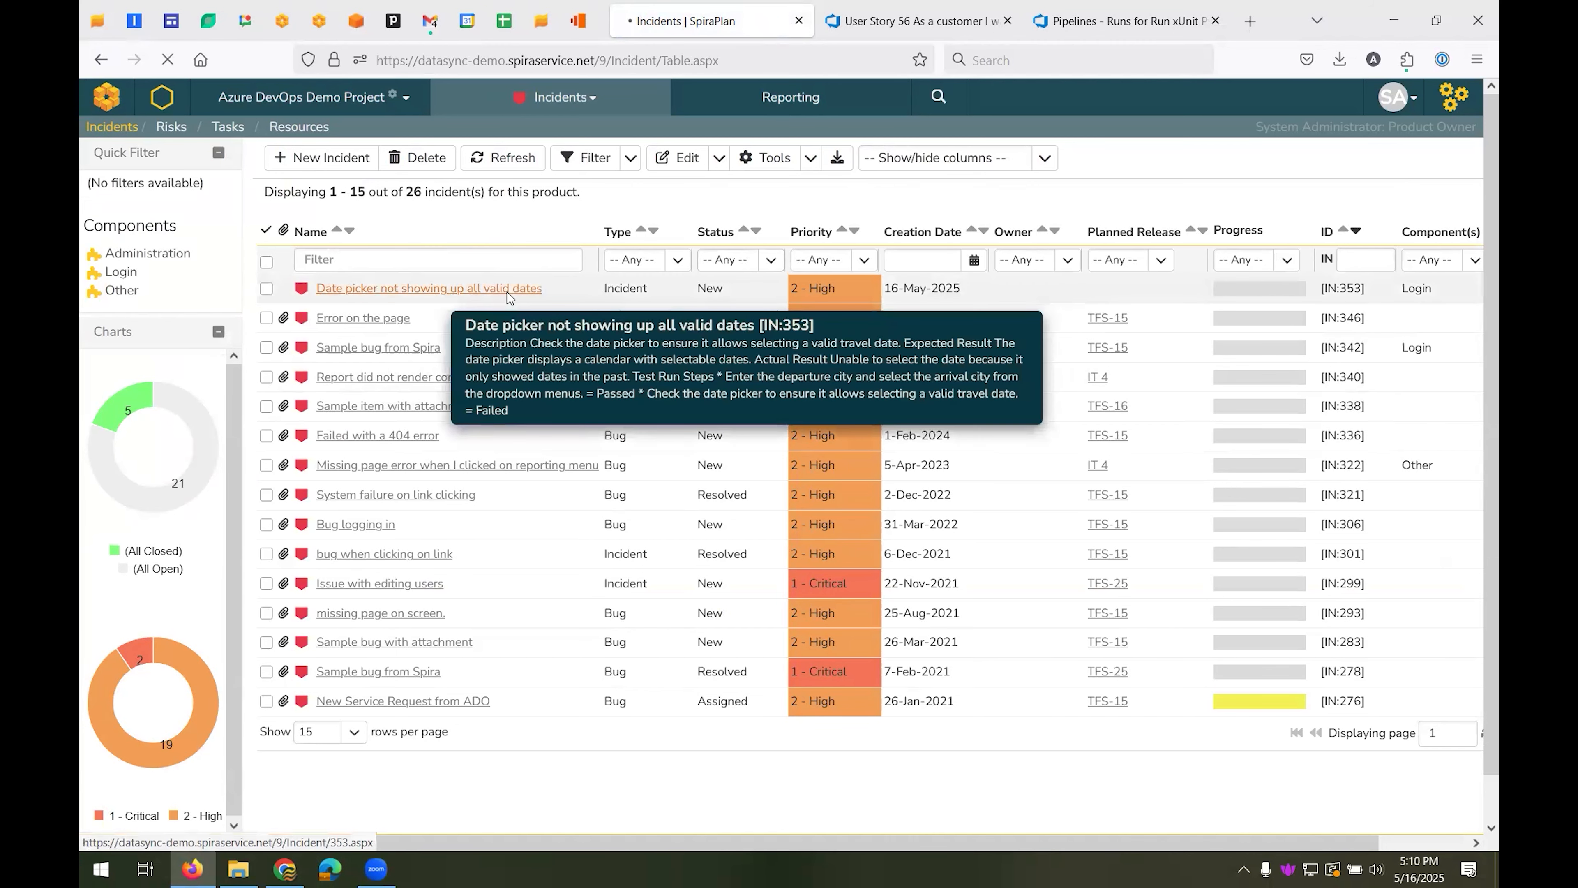
left_click(435, 287)
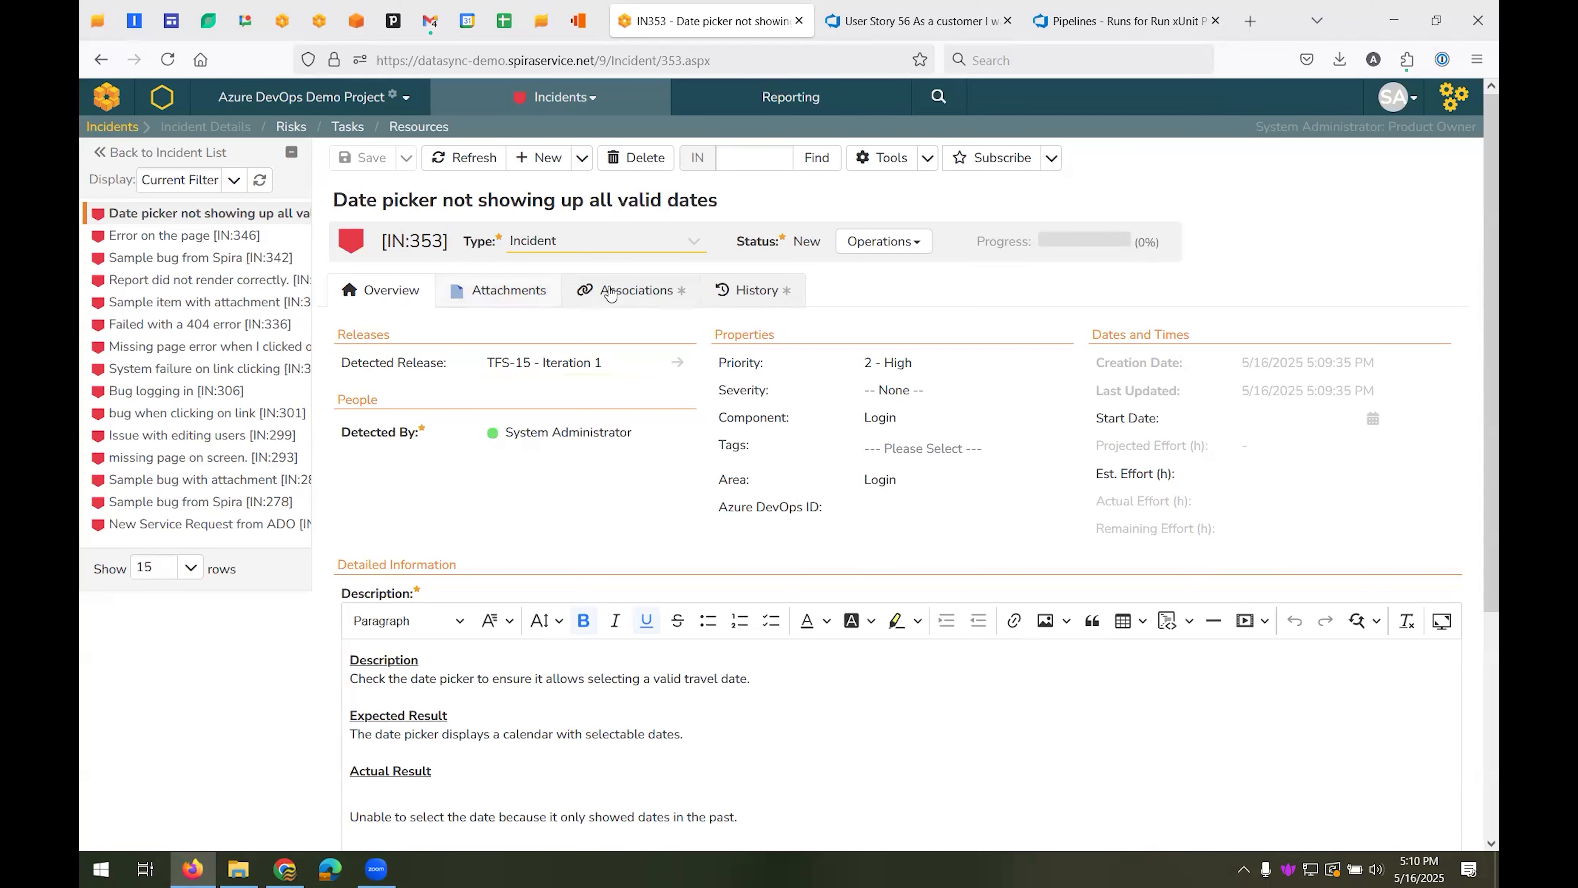
left_click(485, 287)
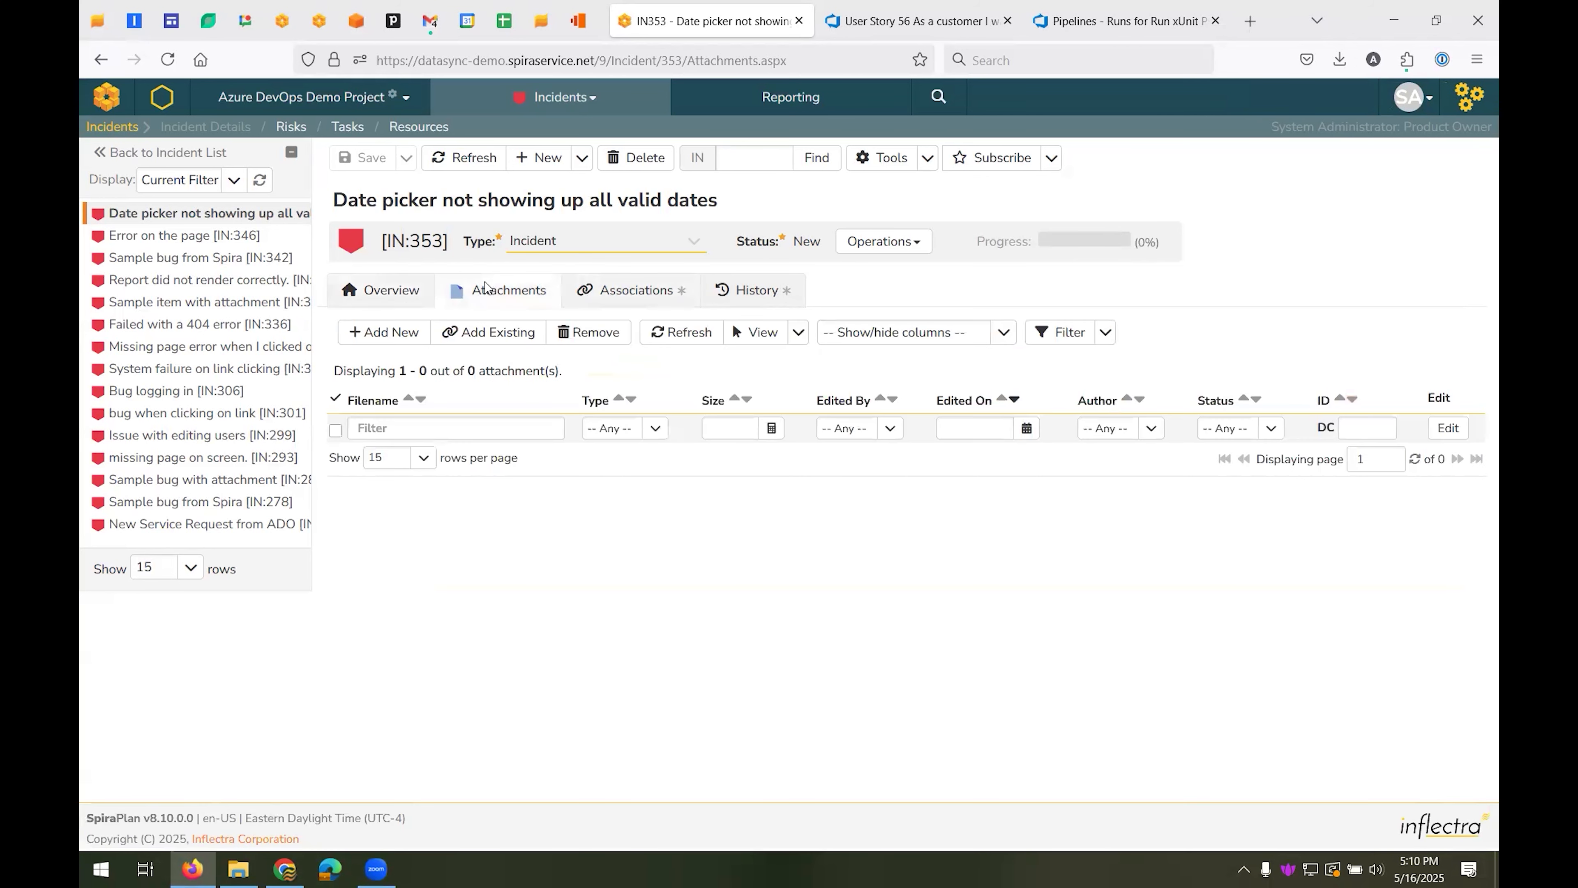
left_click(612, 299)
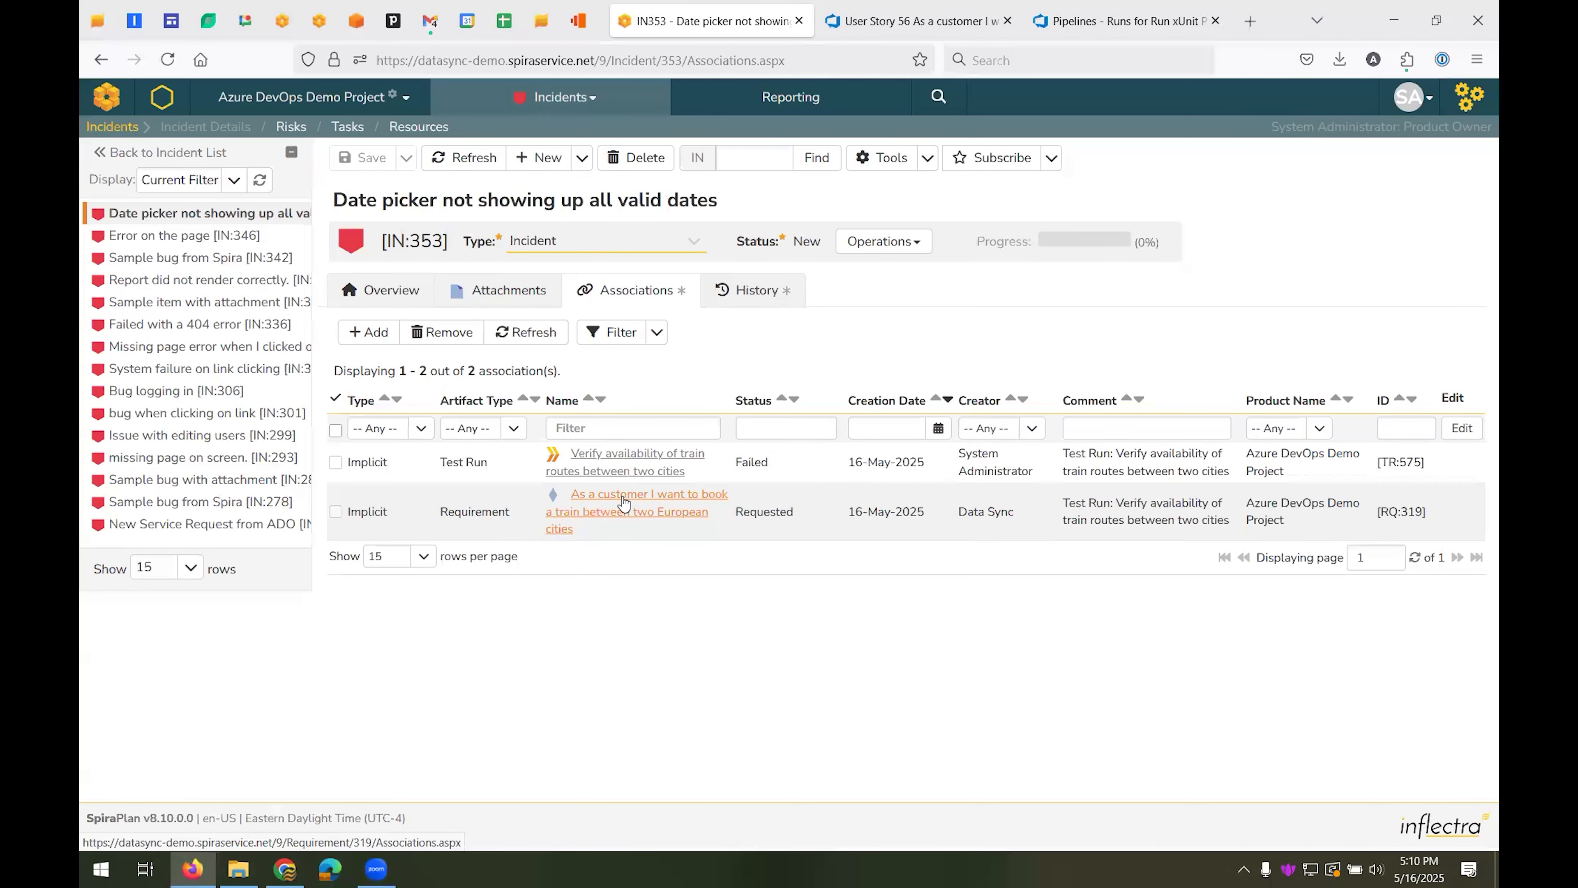
Check the work items list in Azure DevOps for the incident, and return to the incident's associations in SpiraPlan
left_click(913, 20)
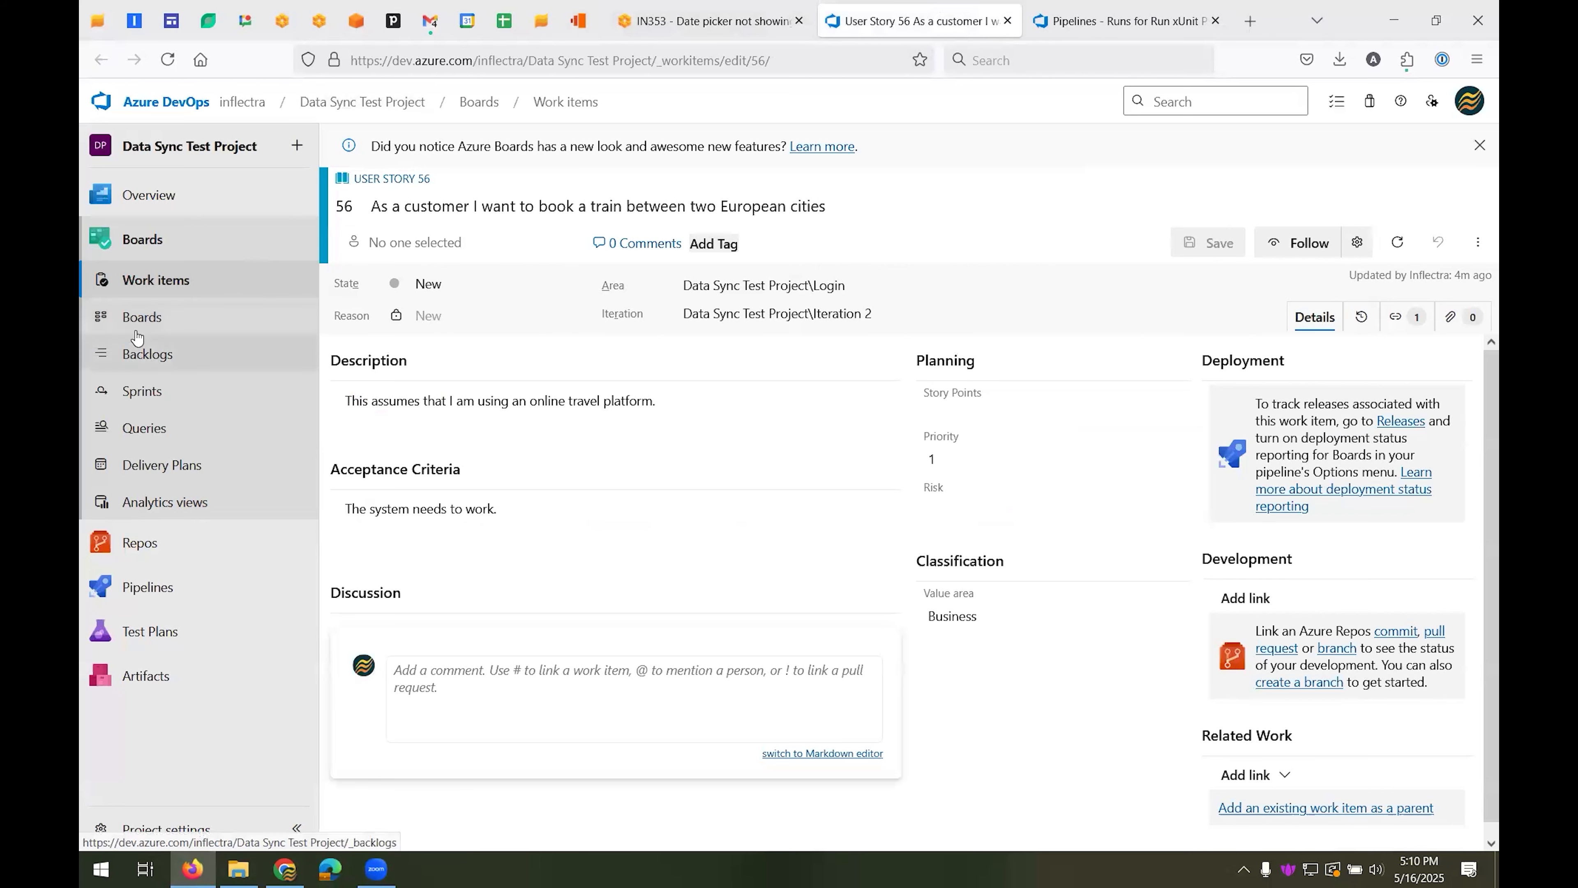
left_click(166, 280)
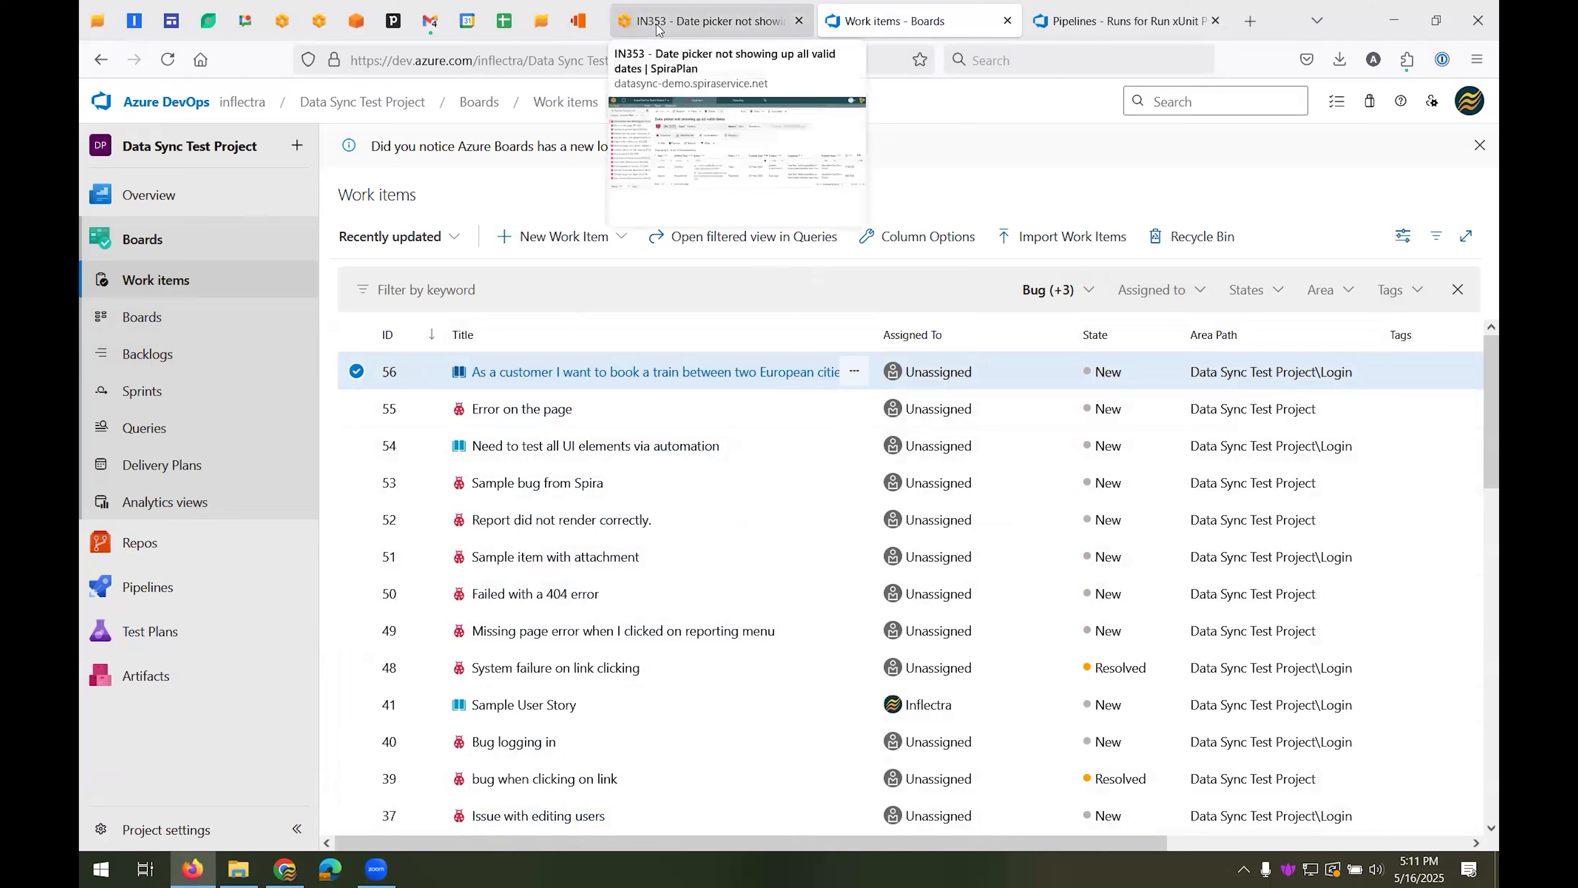
left_click(680, 26)
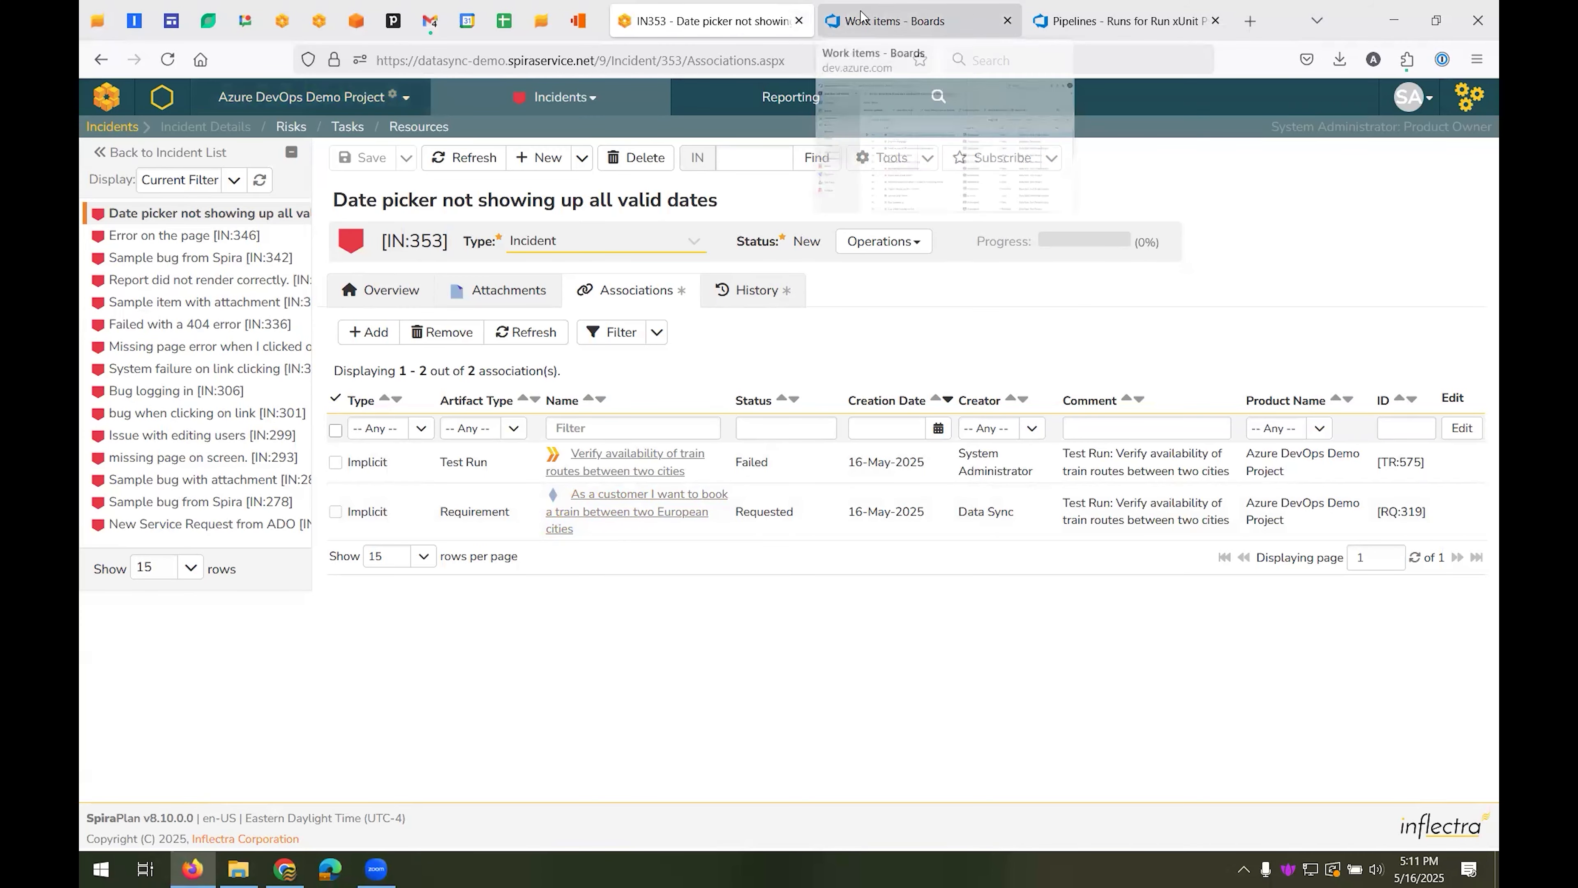
In Azure DevOps, manually run the "Run xUnit Python Parser" pipeline on the main branch
left_click(893, 25)
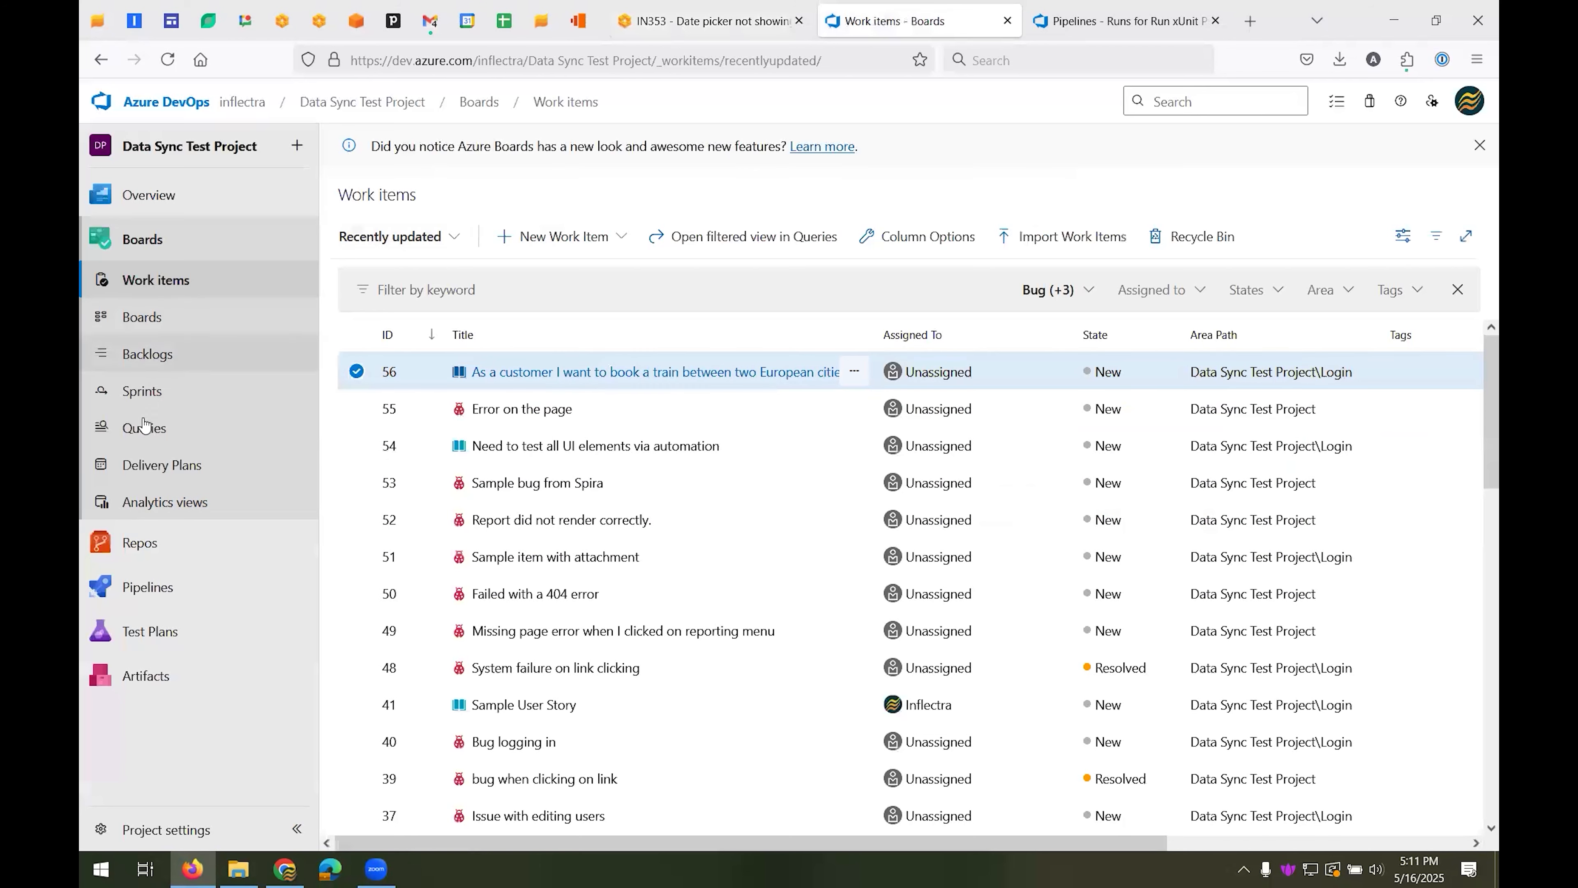
left_click(159, 581)
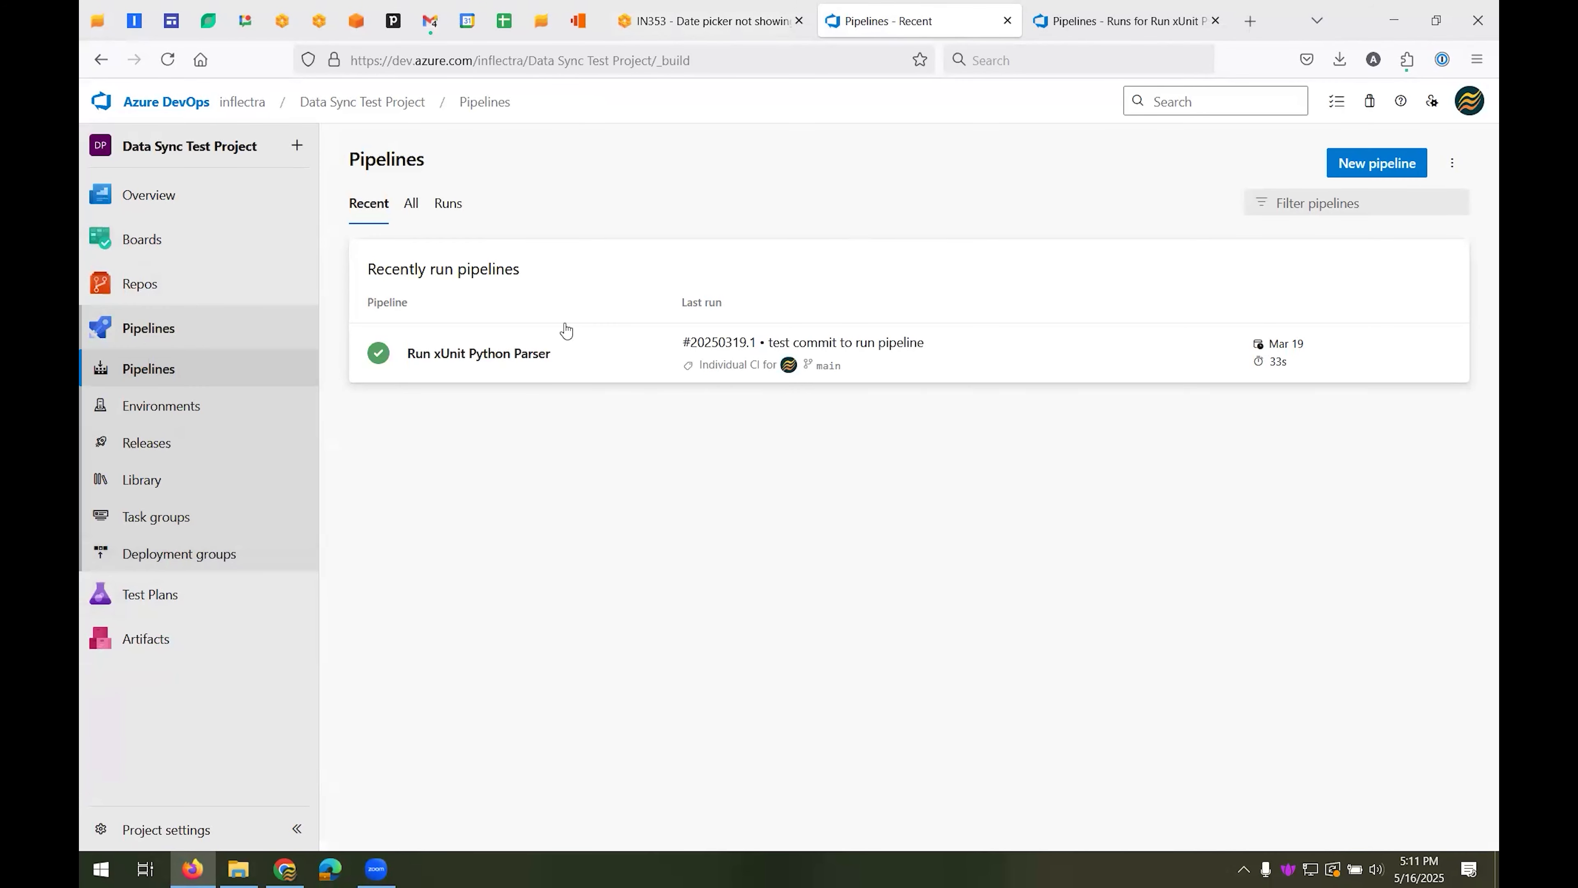
left_click(507, 361)
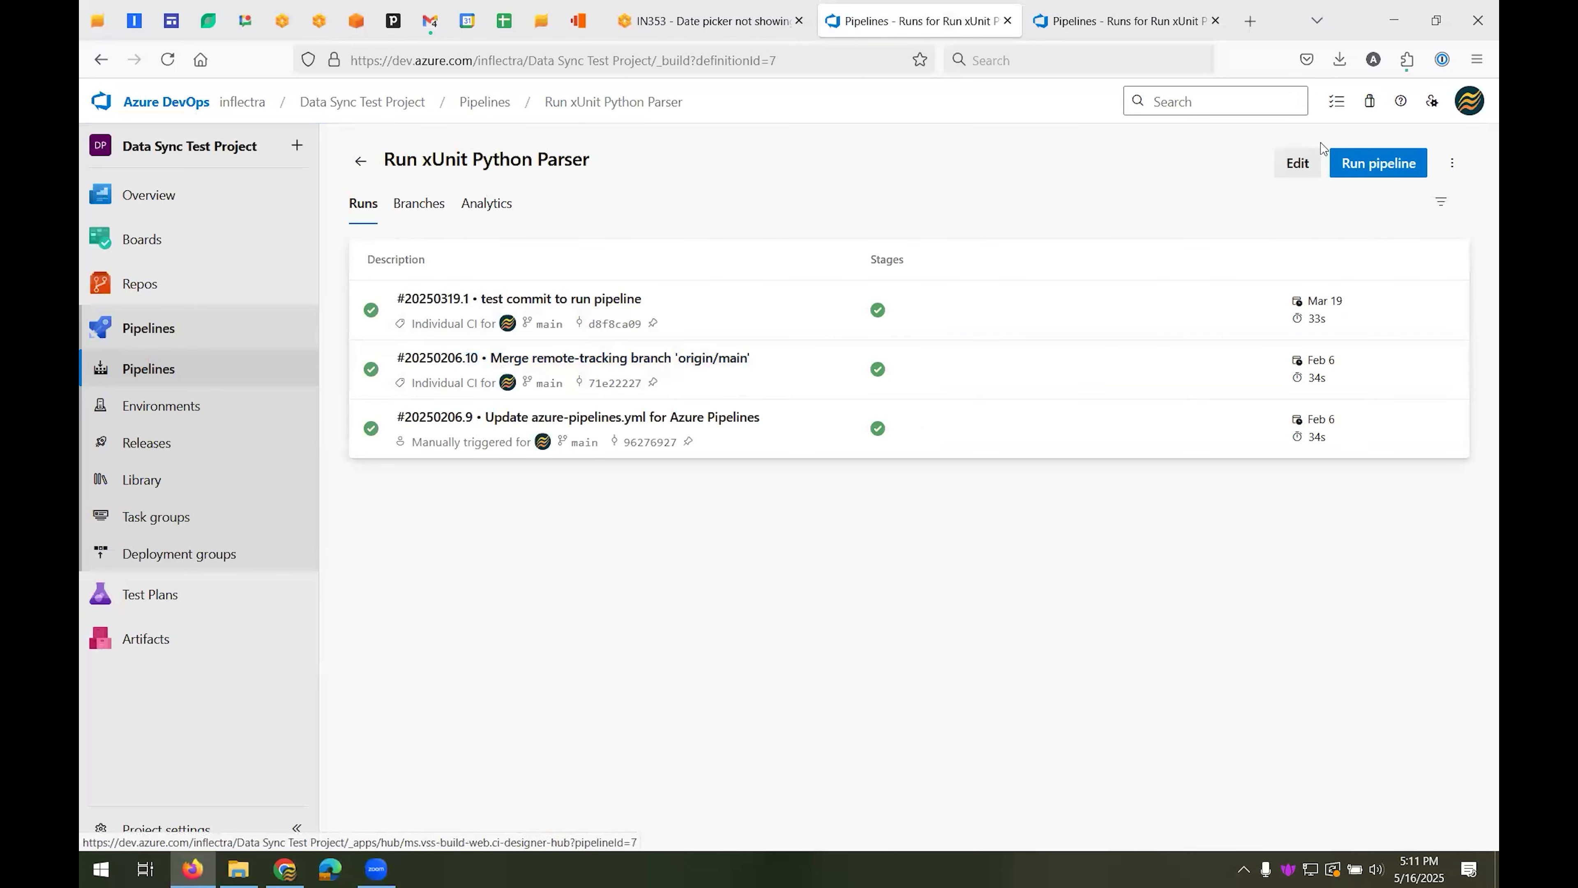
left_click(1388, 165)
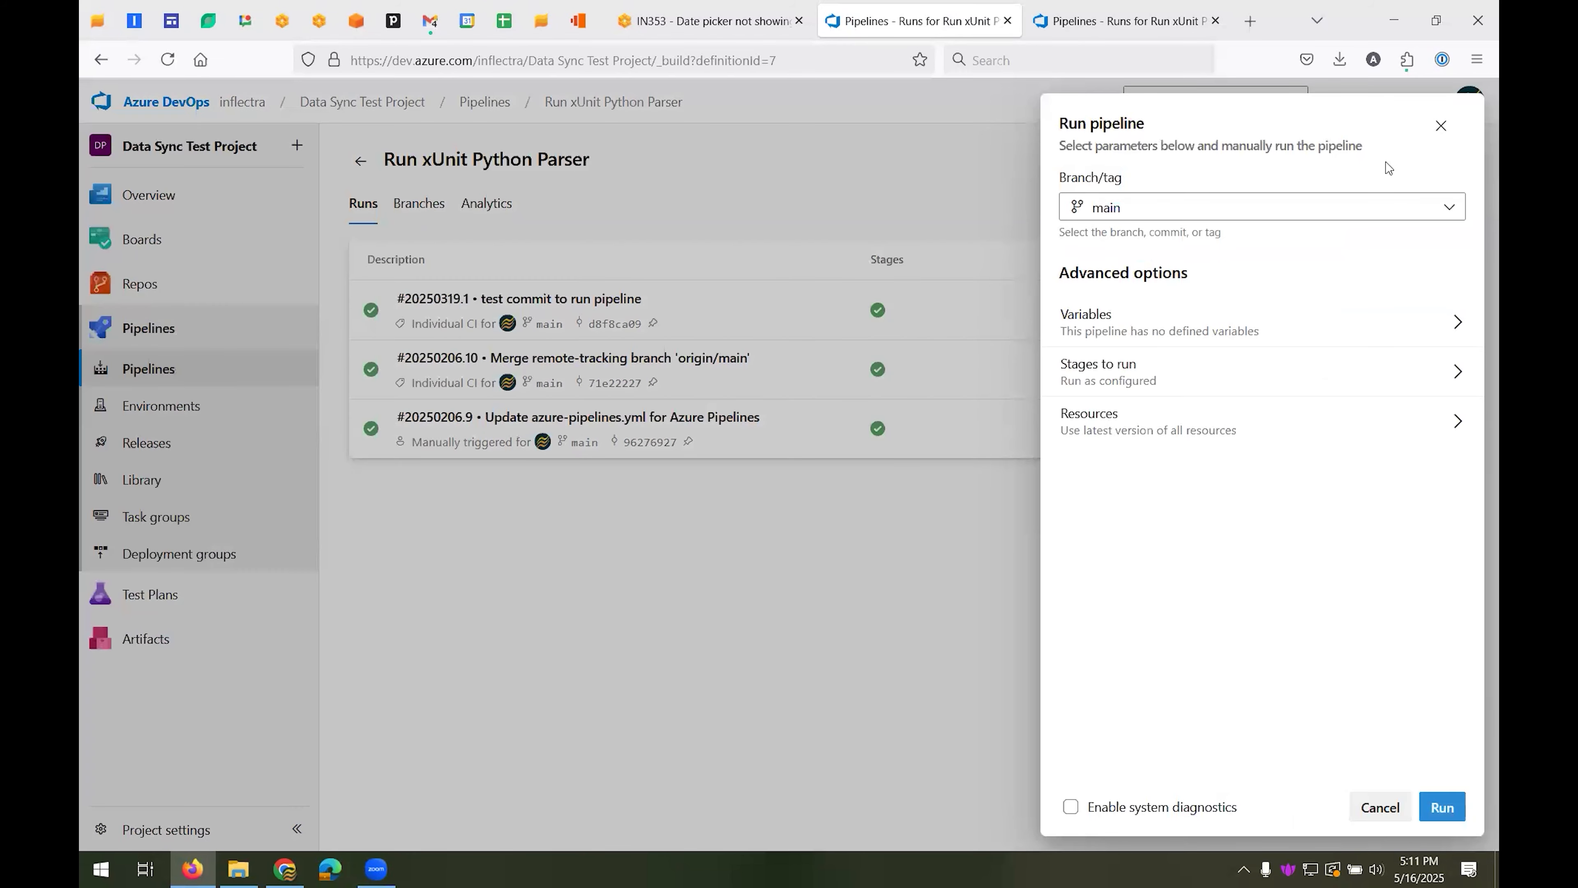
left_click(1451, 811)
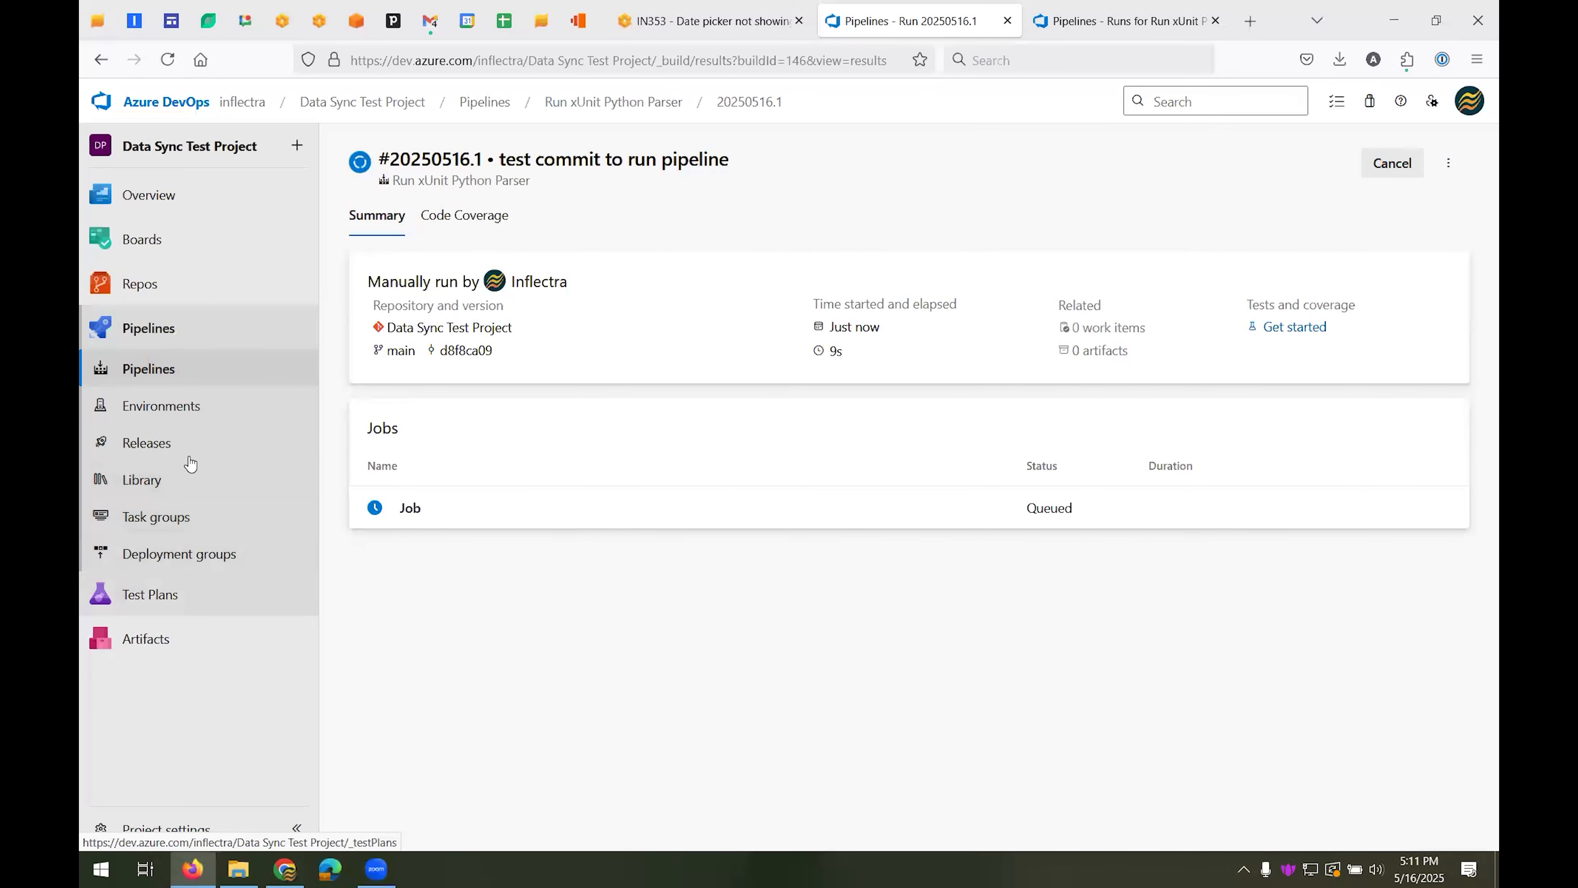
View the contents of azure-pipelines-1.yml in the Data Sync Test Project repository
mouse_move(150, 286)
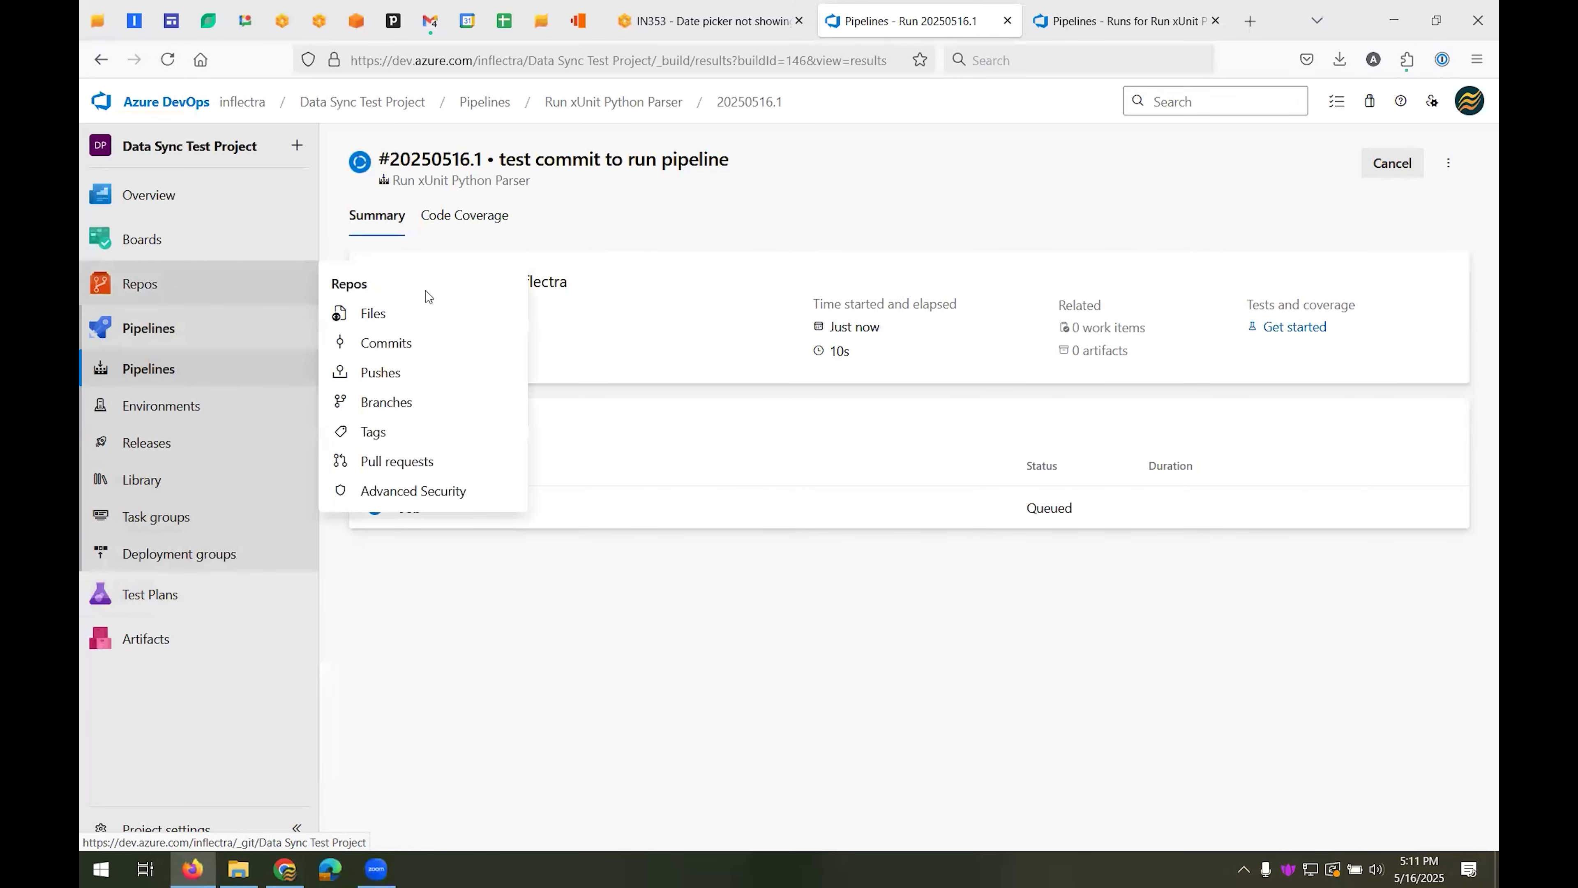
left_click(402, 318)
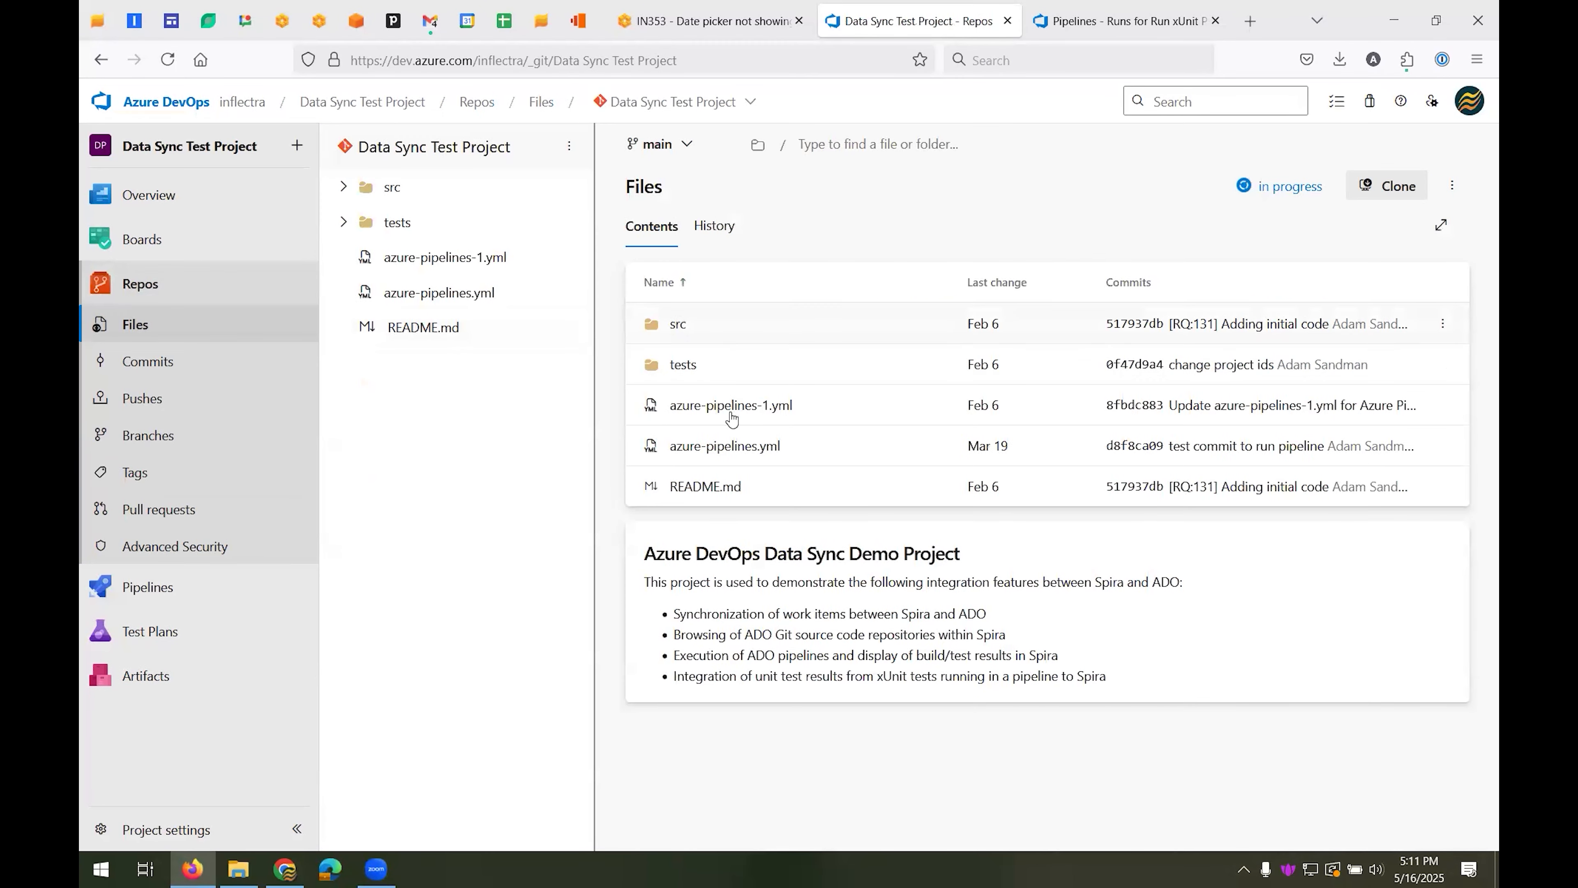
left_click(756, 406)
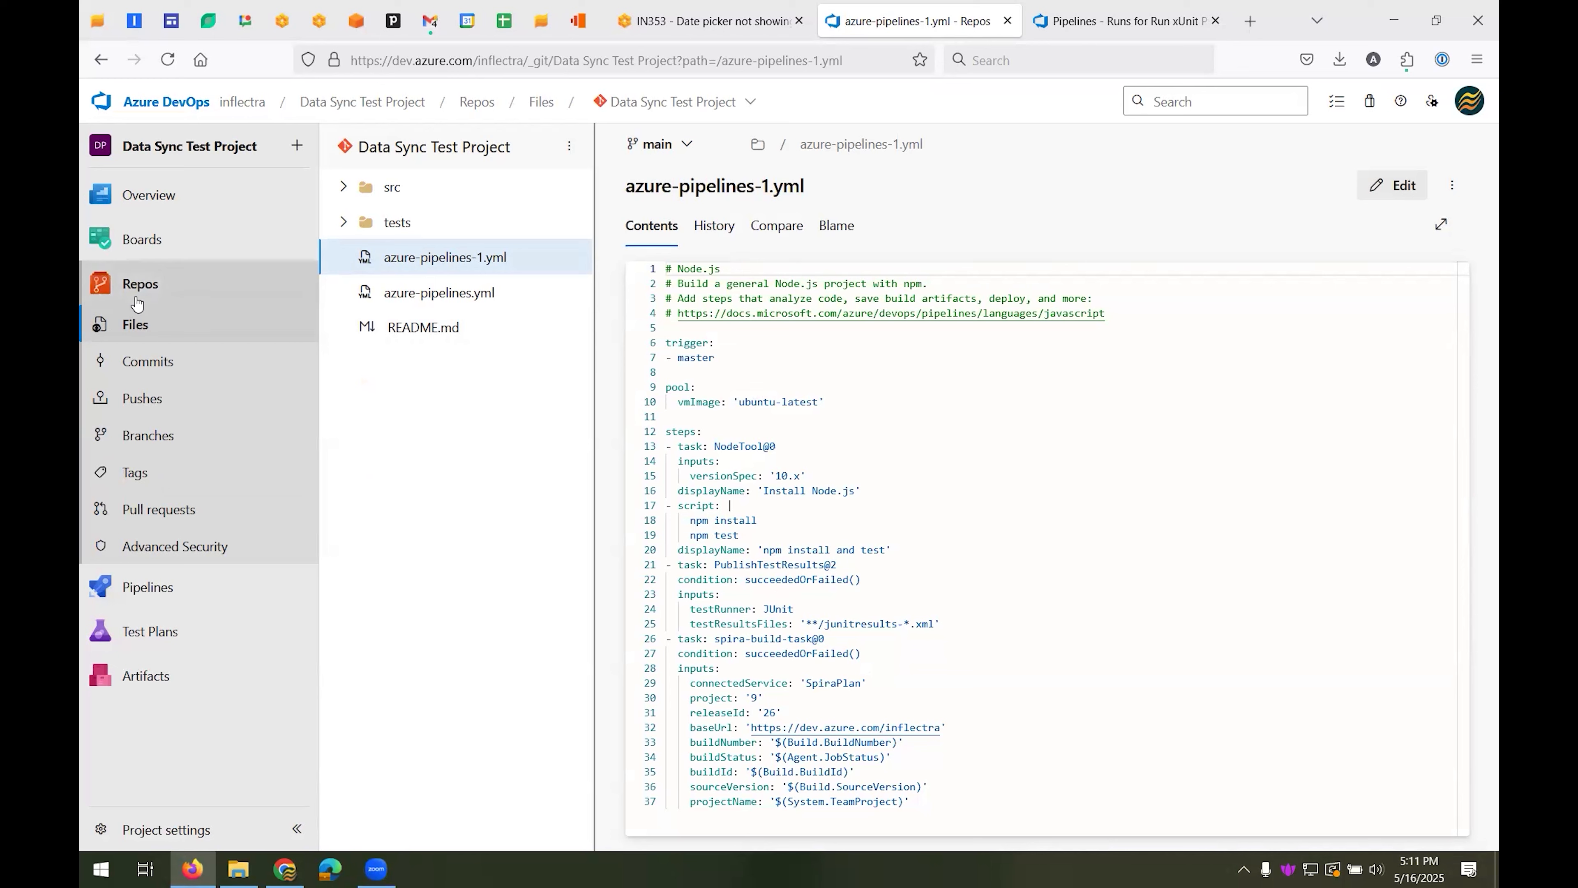
Open the "Run xUnit Python Parser" pipeline for editing, search its tasks for "spira", and return to the pipelines overview
mouse_move(174, 592)
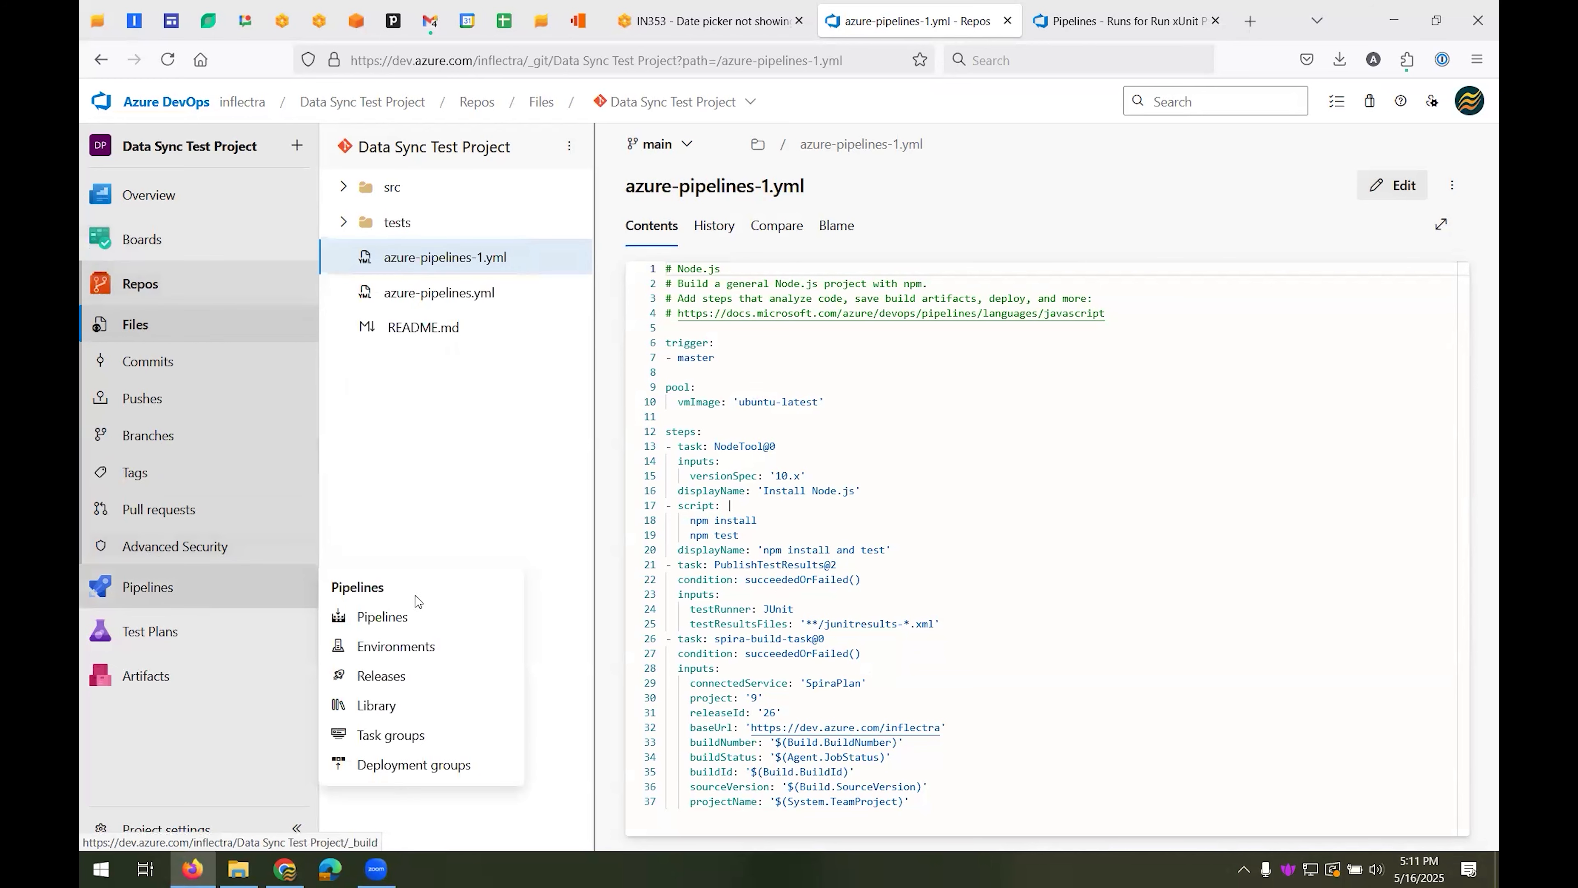
left_click(418, 626)
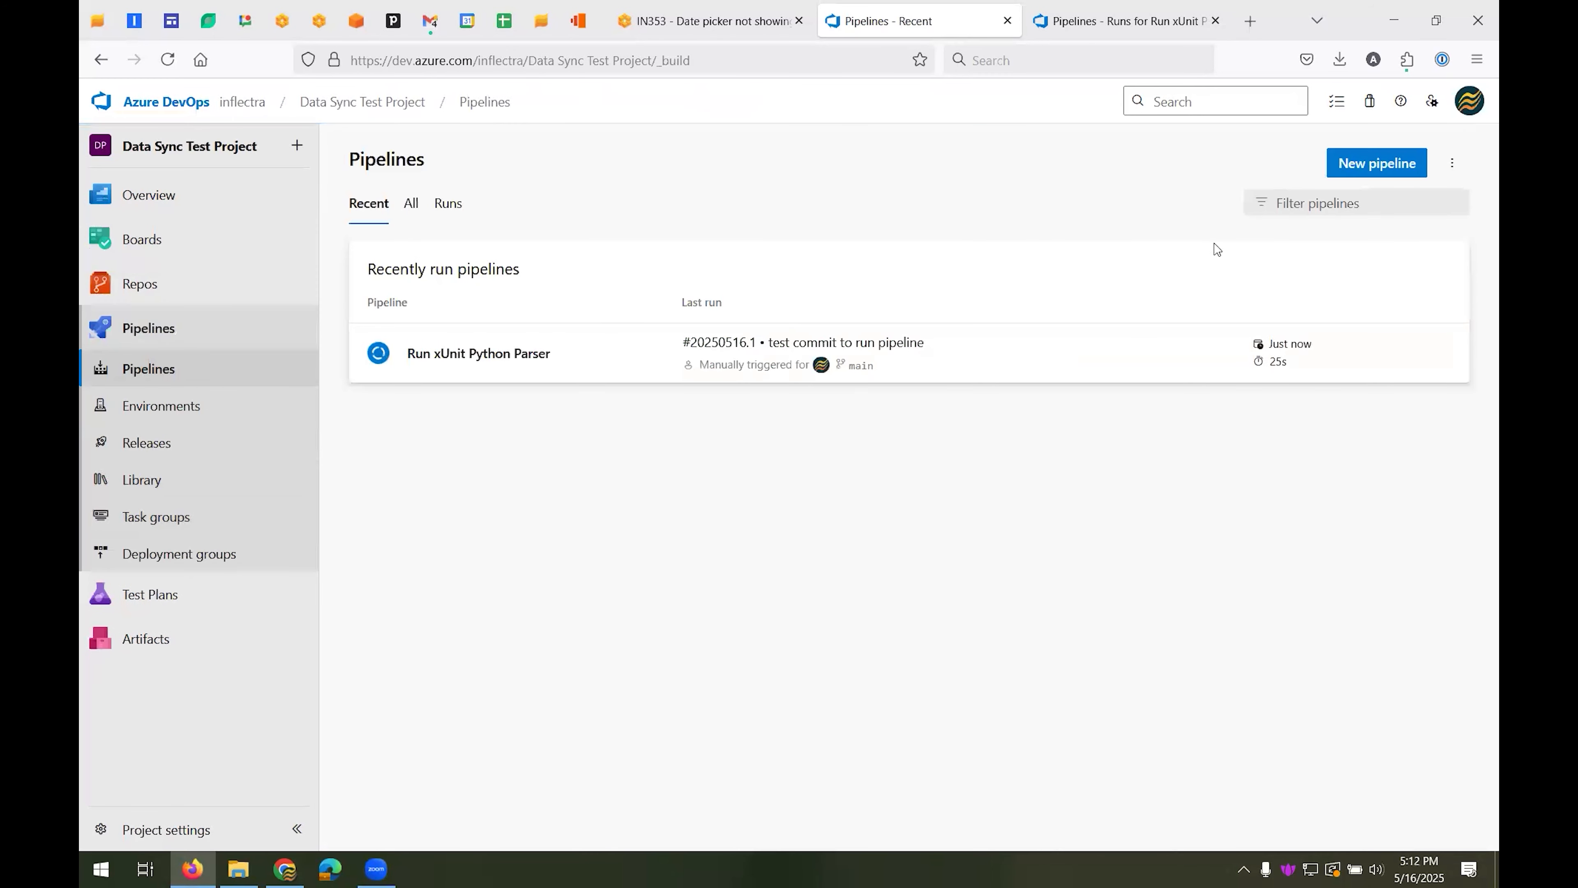
left_click(1443, 355)
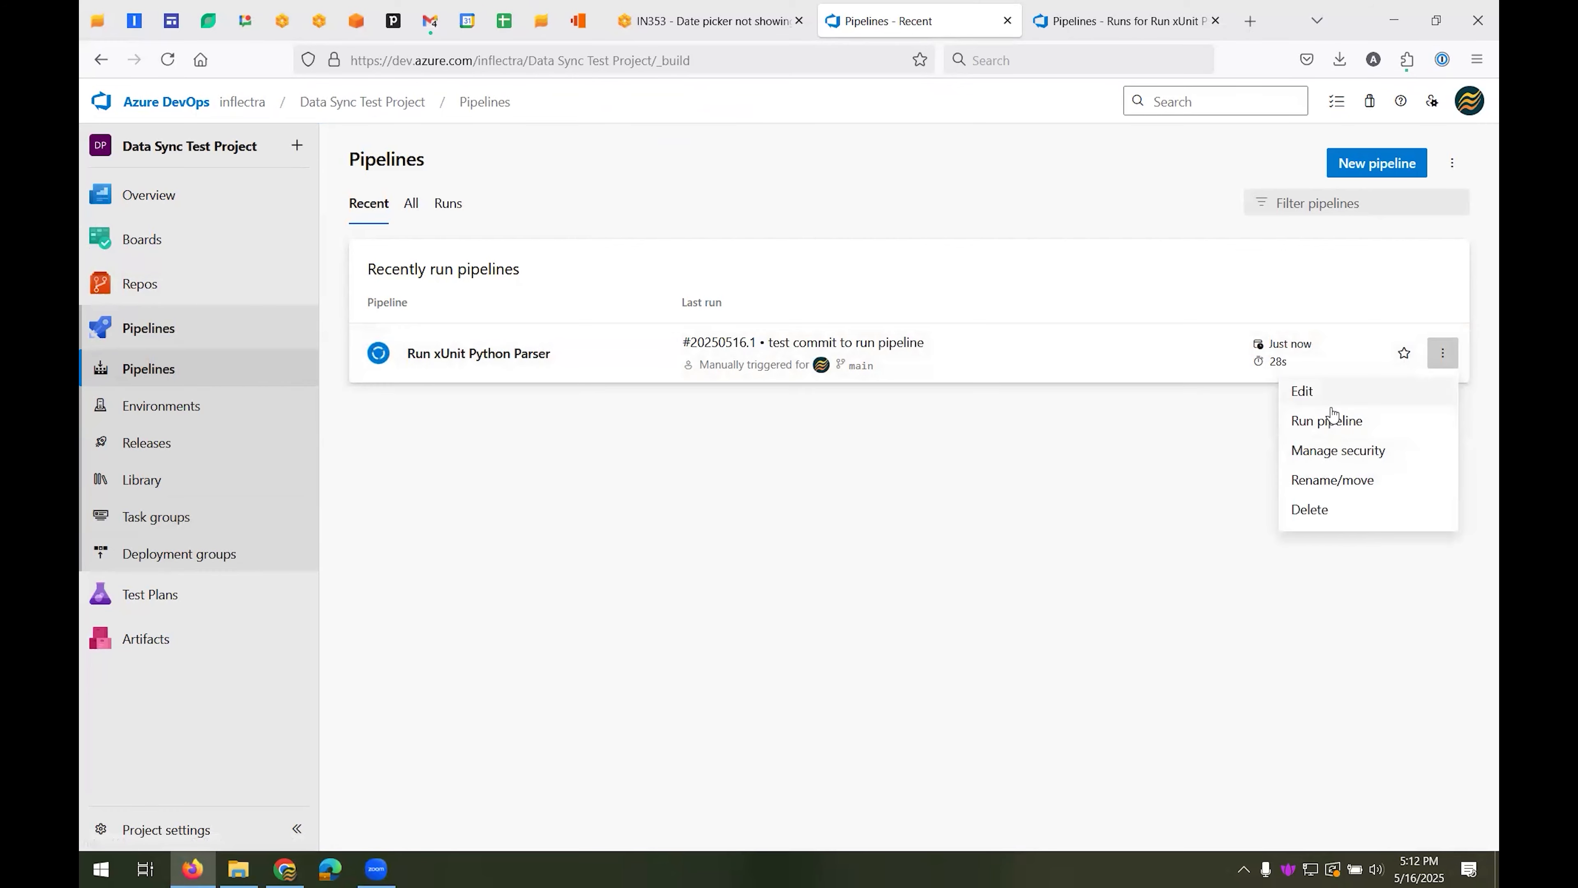
left_click(1280, 393)
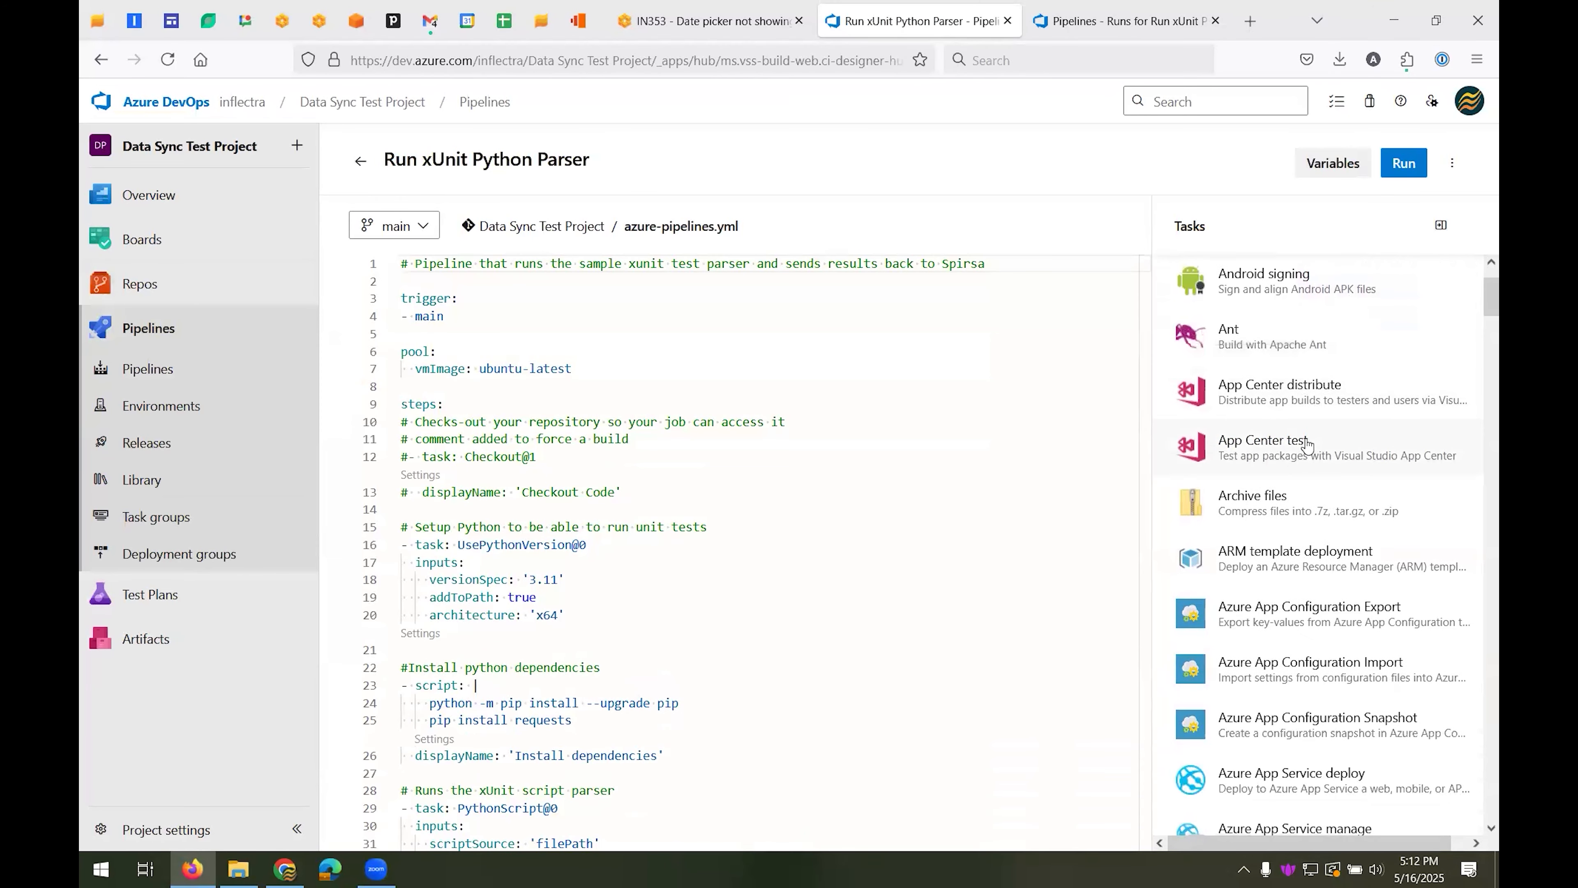
left_click(1276, 274)
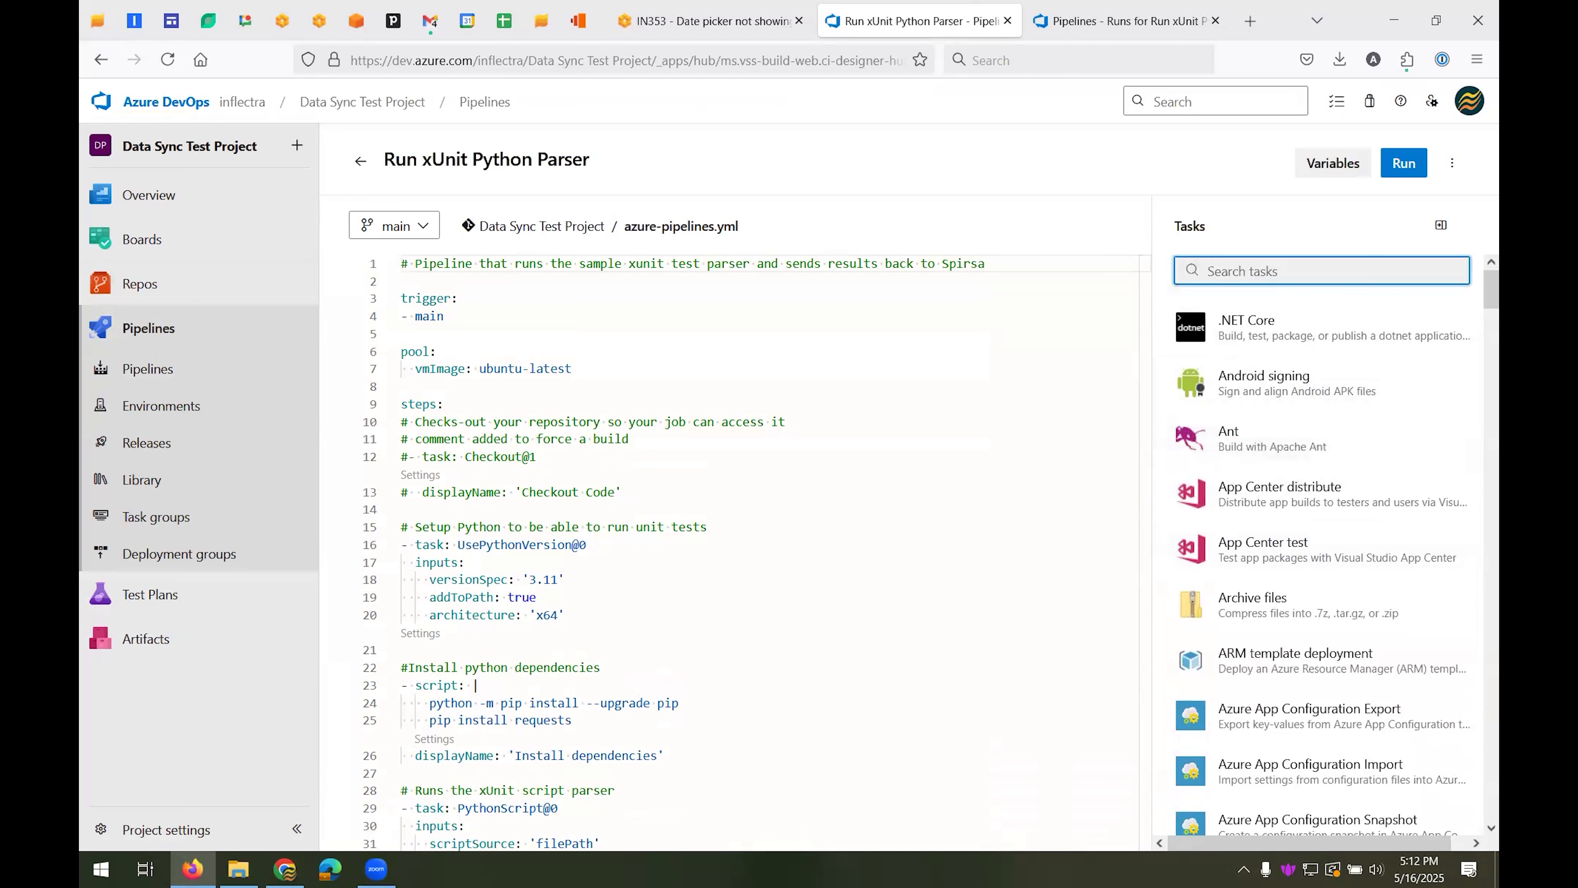
type("spira")
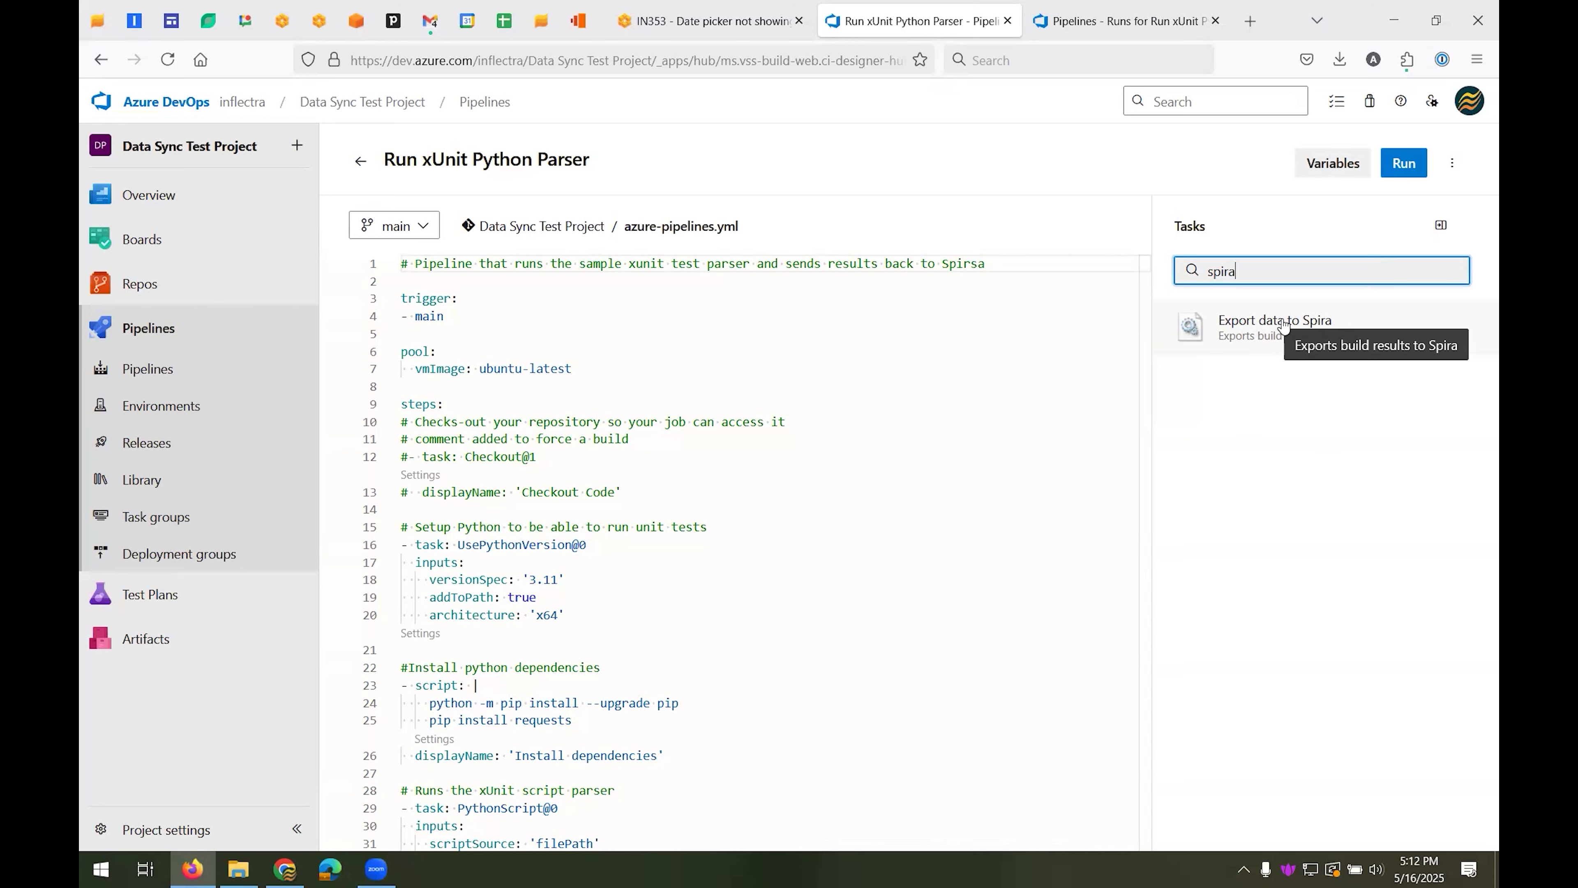
left_click(127, 331)
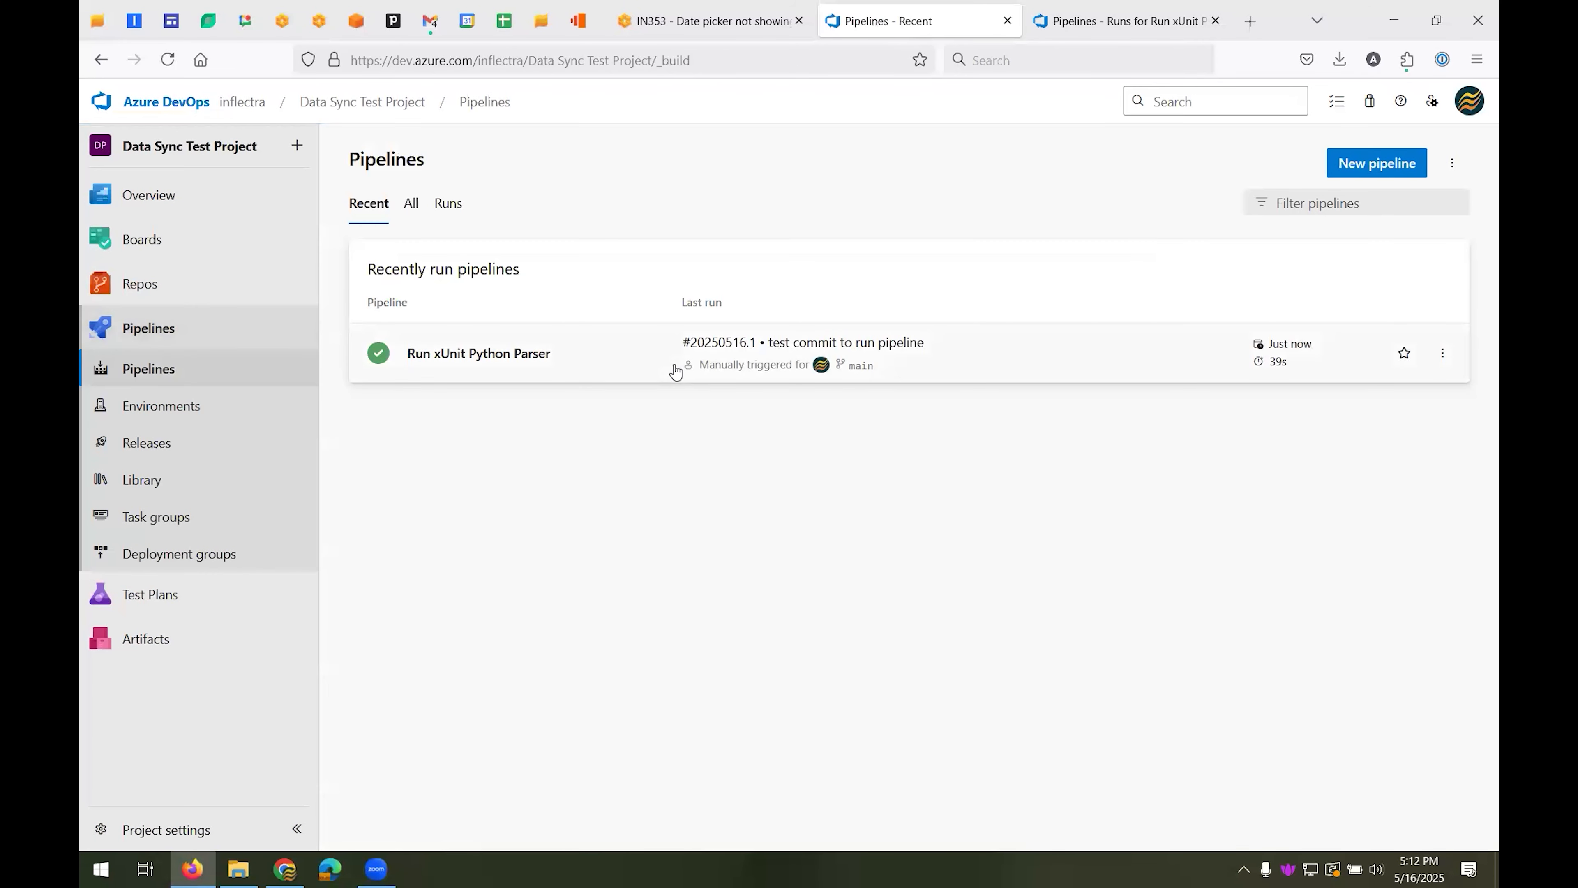
Switch to SpiraPlan and open build 20250516.1 from the builds of release Iteration 1
left_click(688, 19)
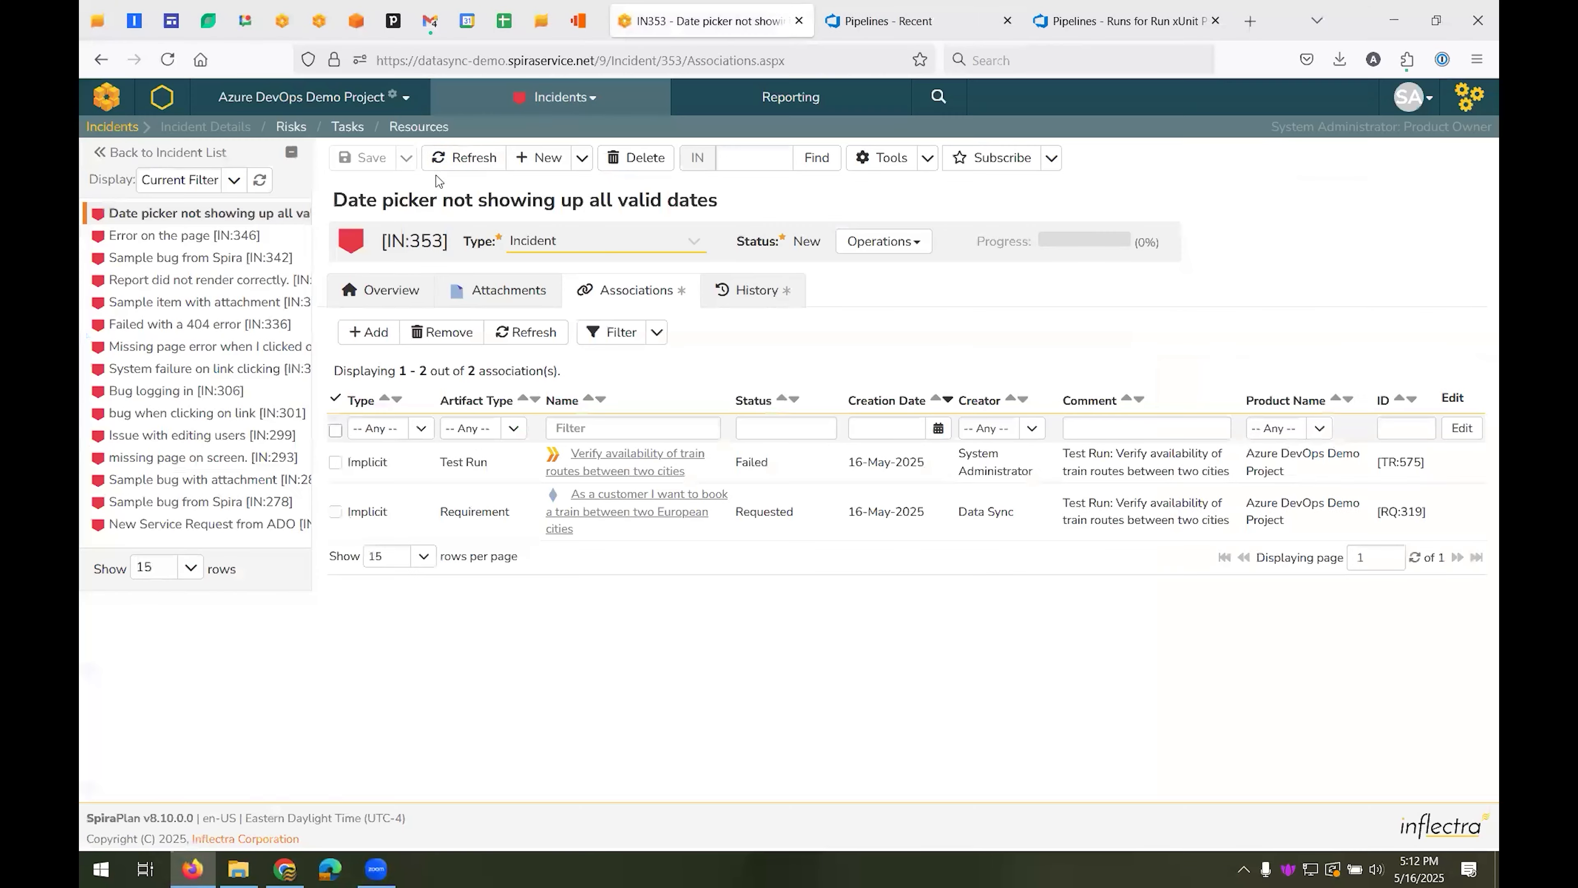
left_click(559, 97)
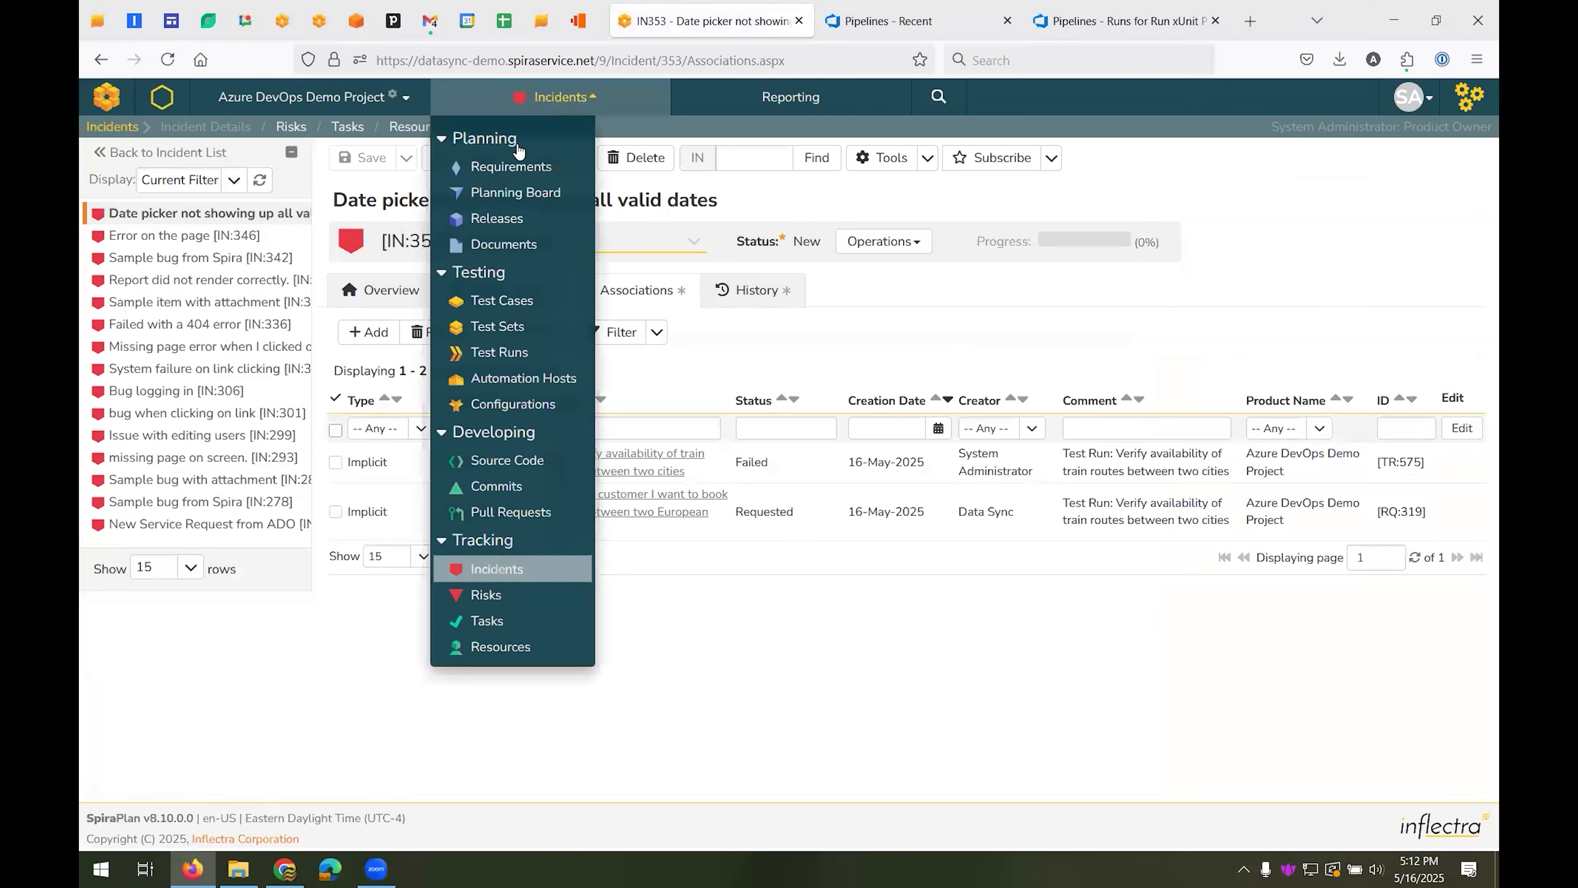
left_click(507, 218)
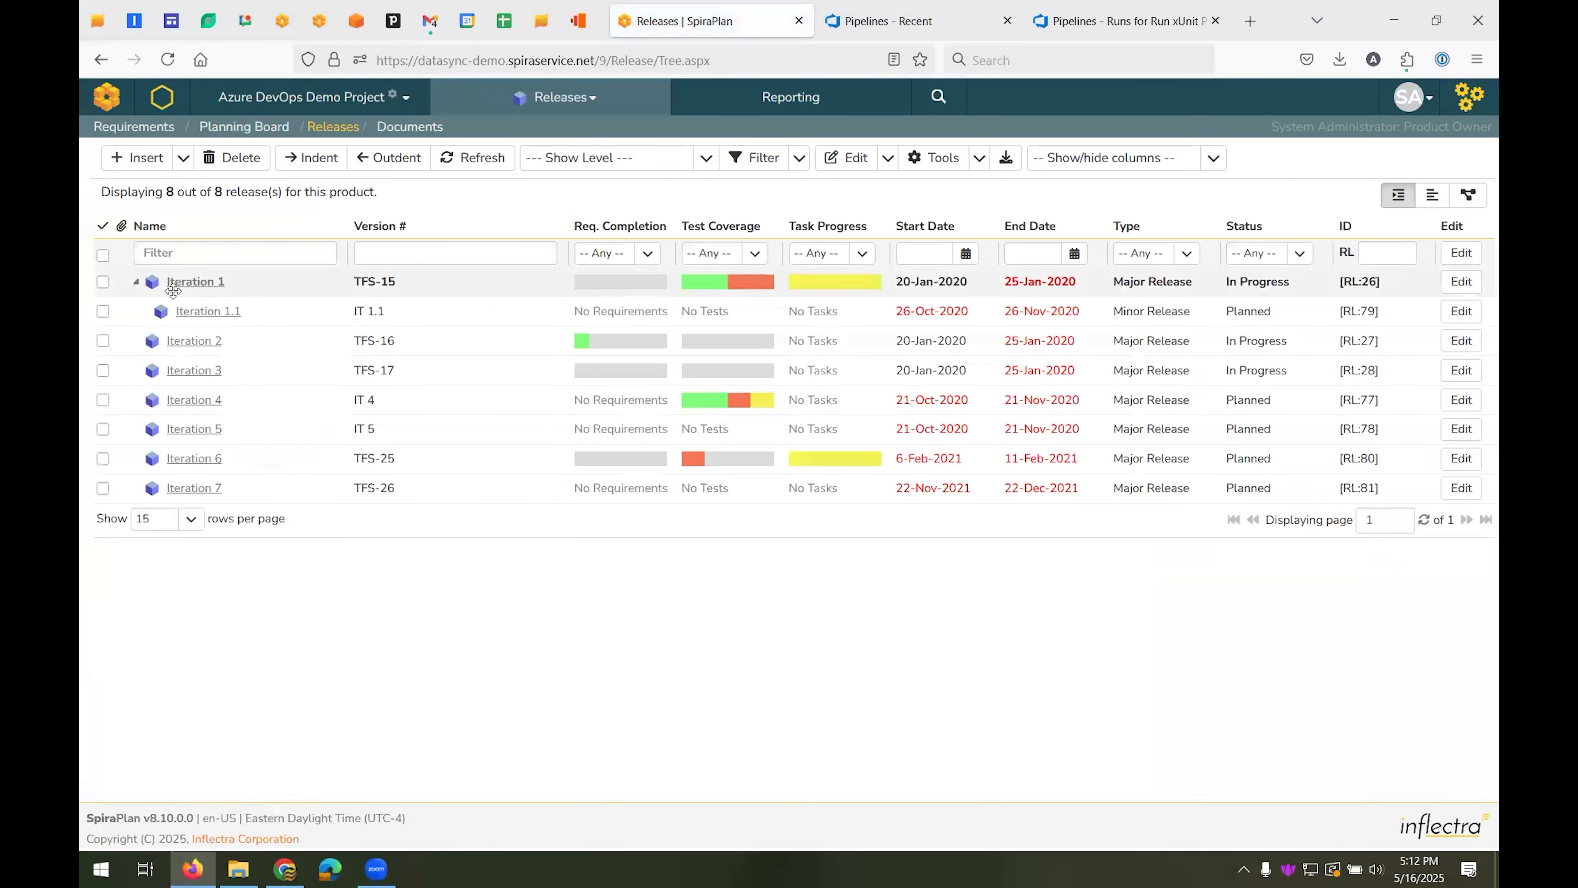
left_click(206, 283)
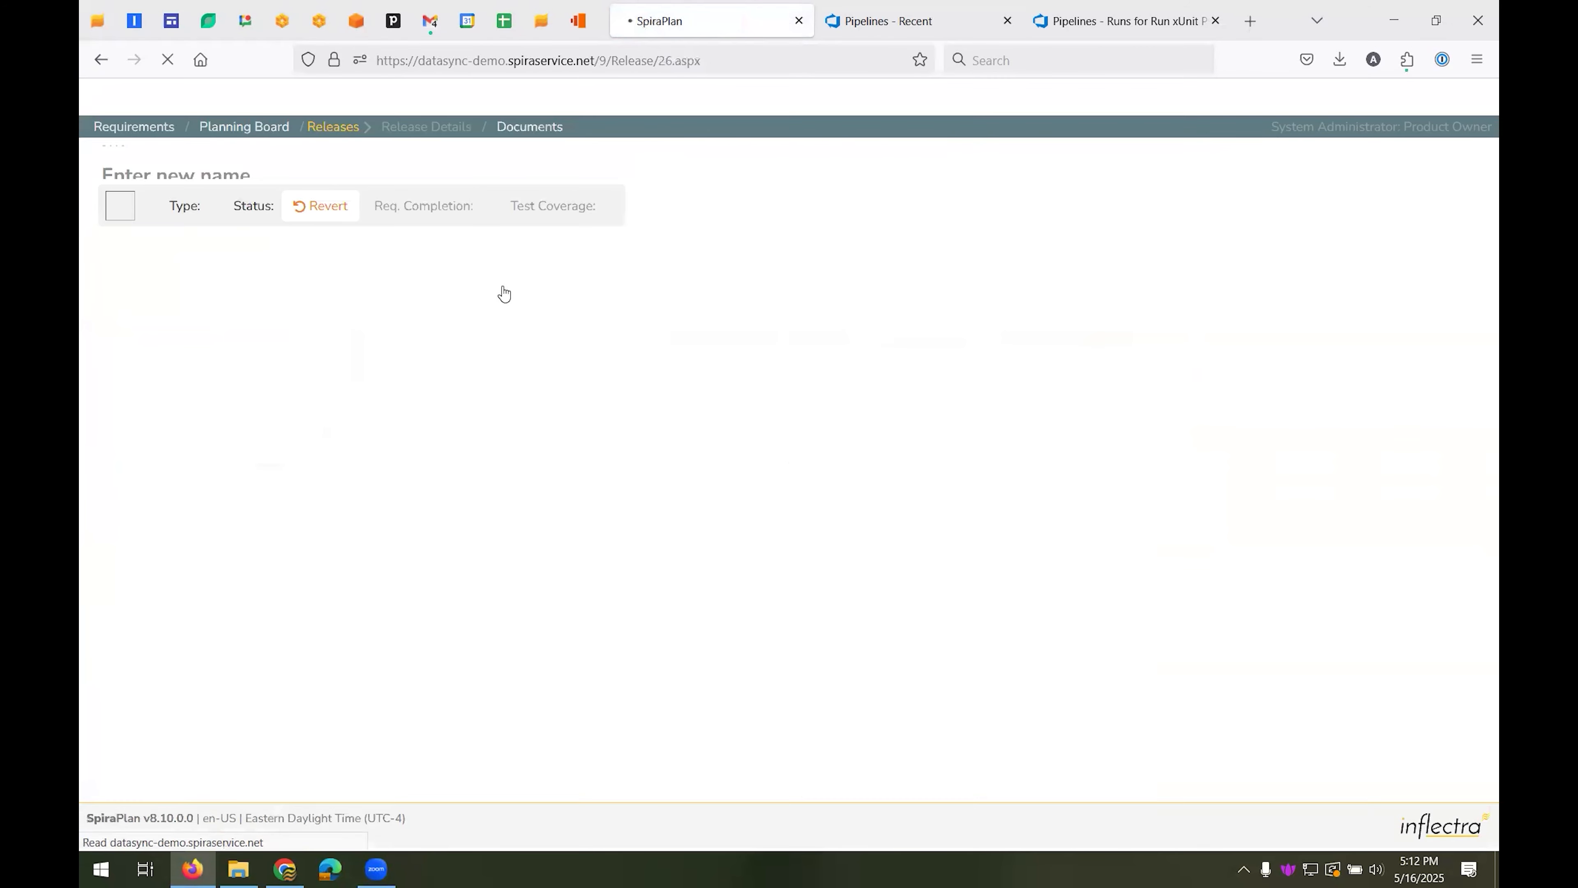
scroll(596, 376, "down", 3)
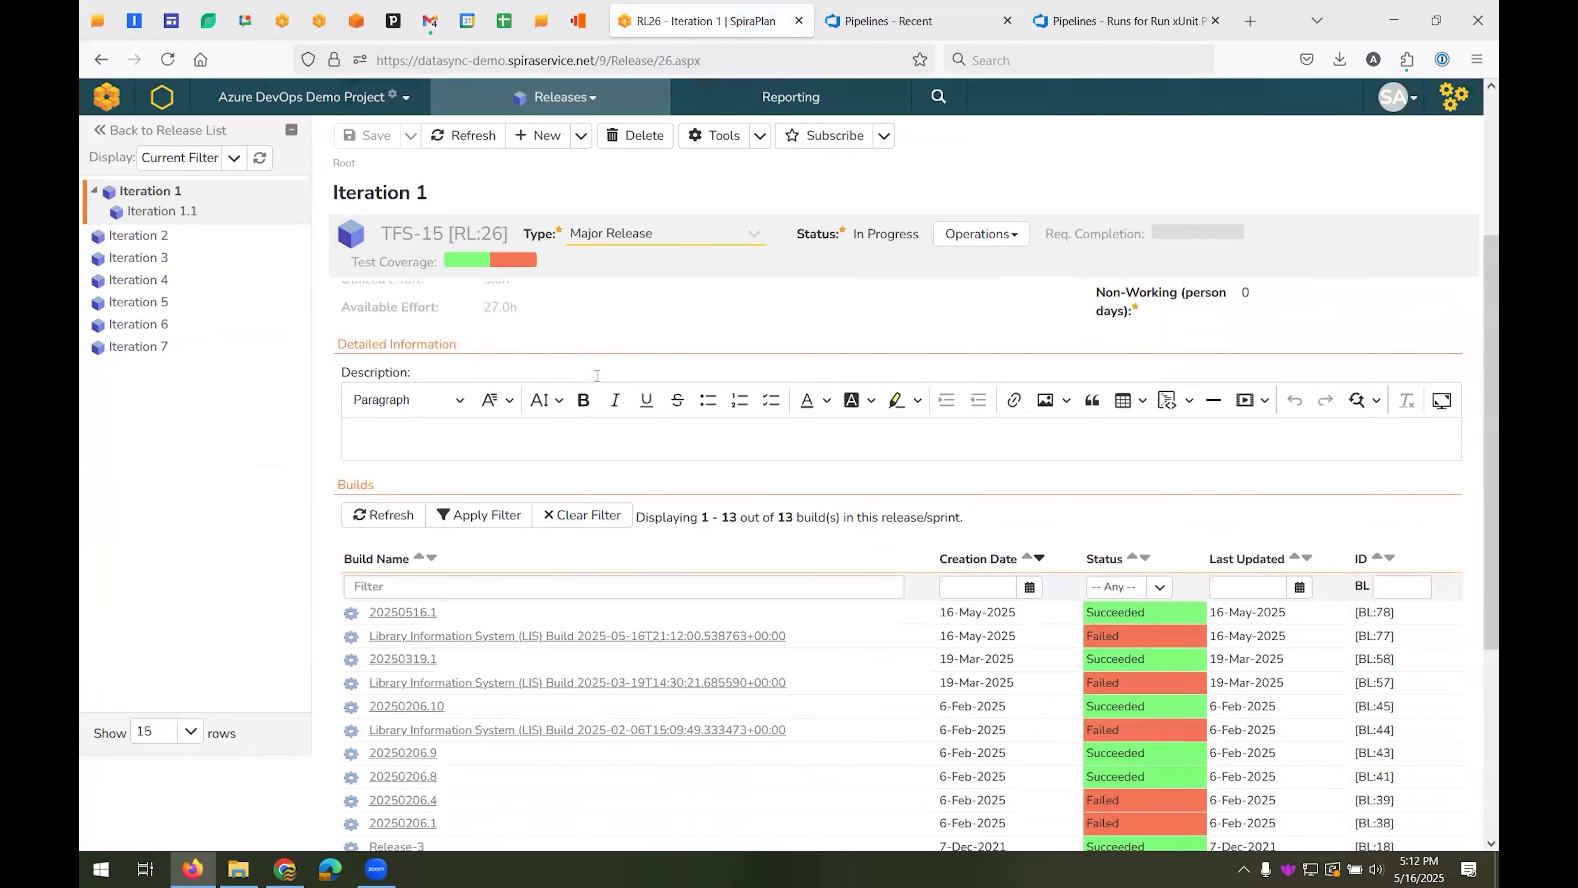
scroll(596, 376, "down", 1)
mouse_move(1236, 563)
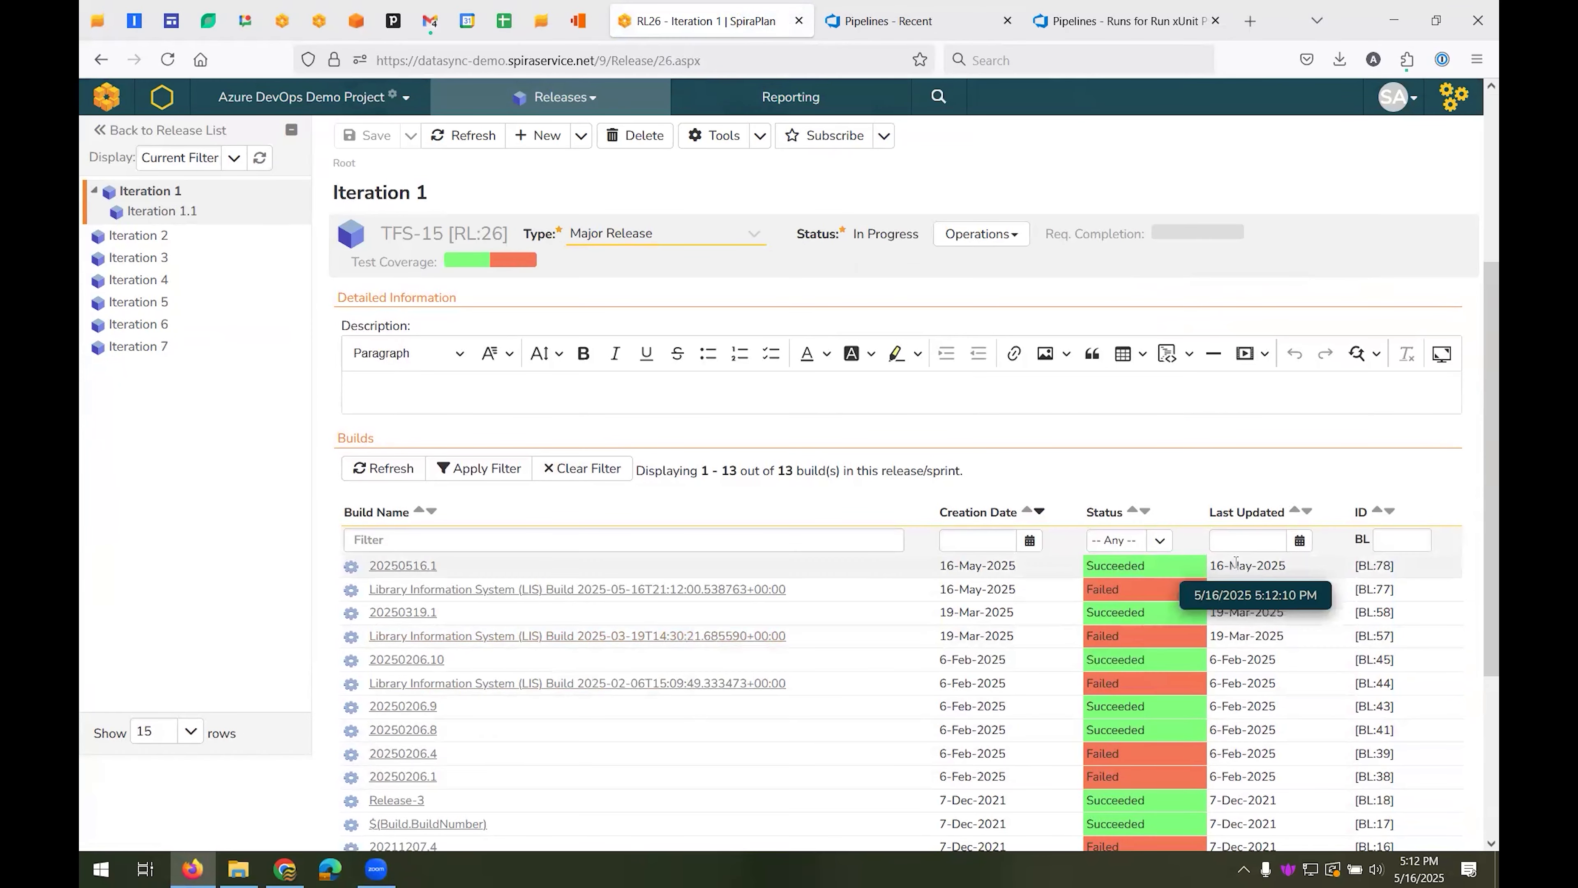
left_click(404, 566)
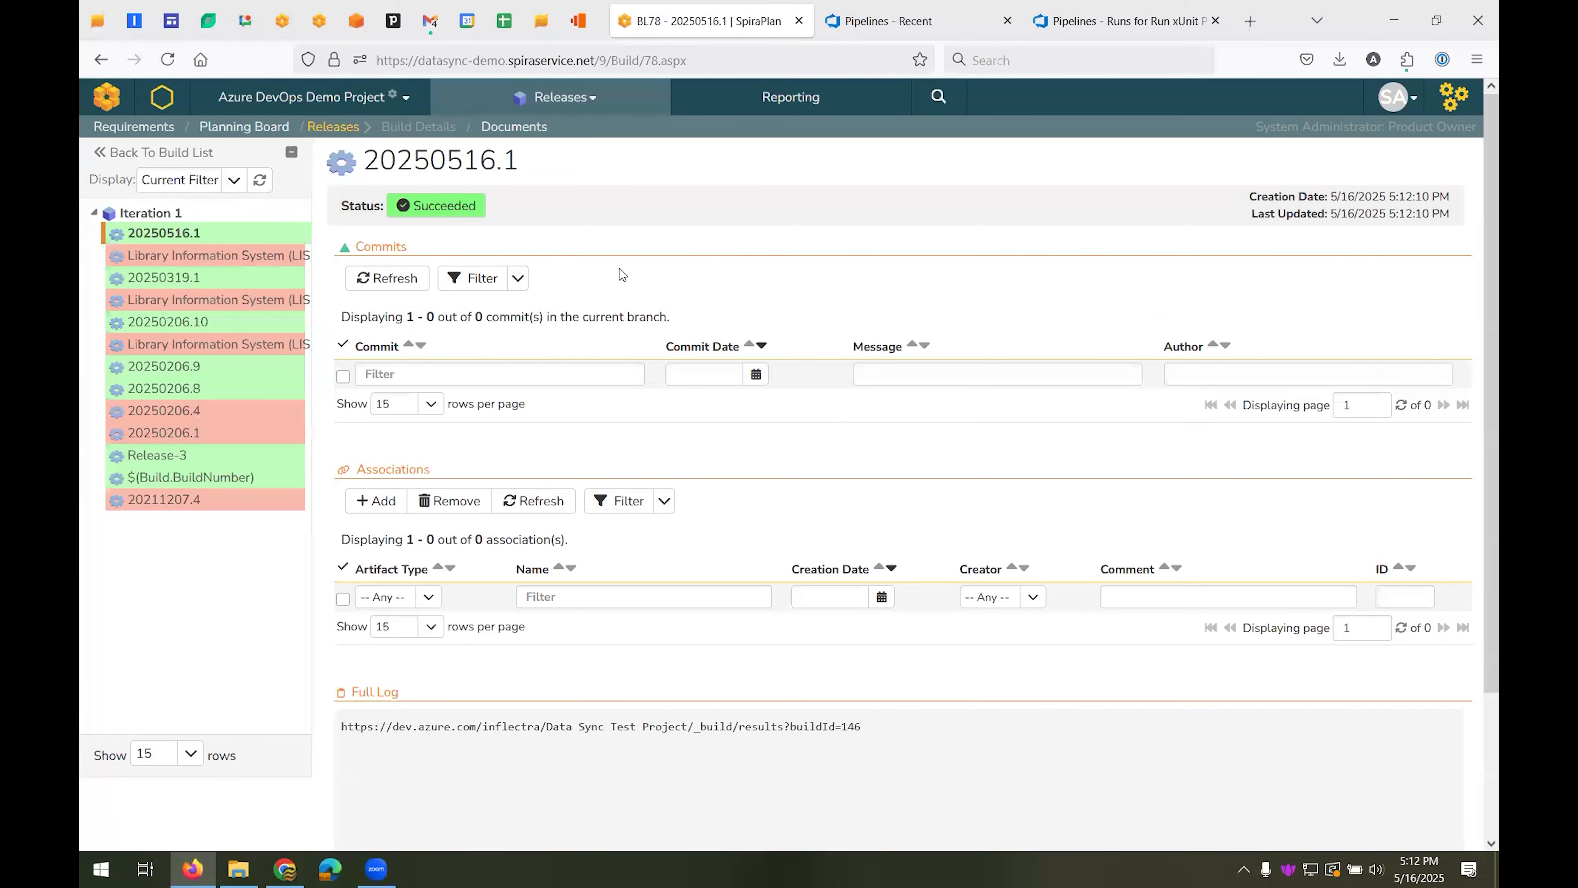
View build 20250319.1, and review the test runs of the 2025-05-16 Library Information System (LIS) build
left_click(164, 278)
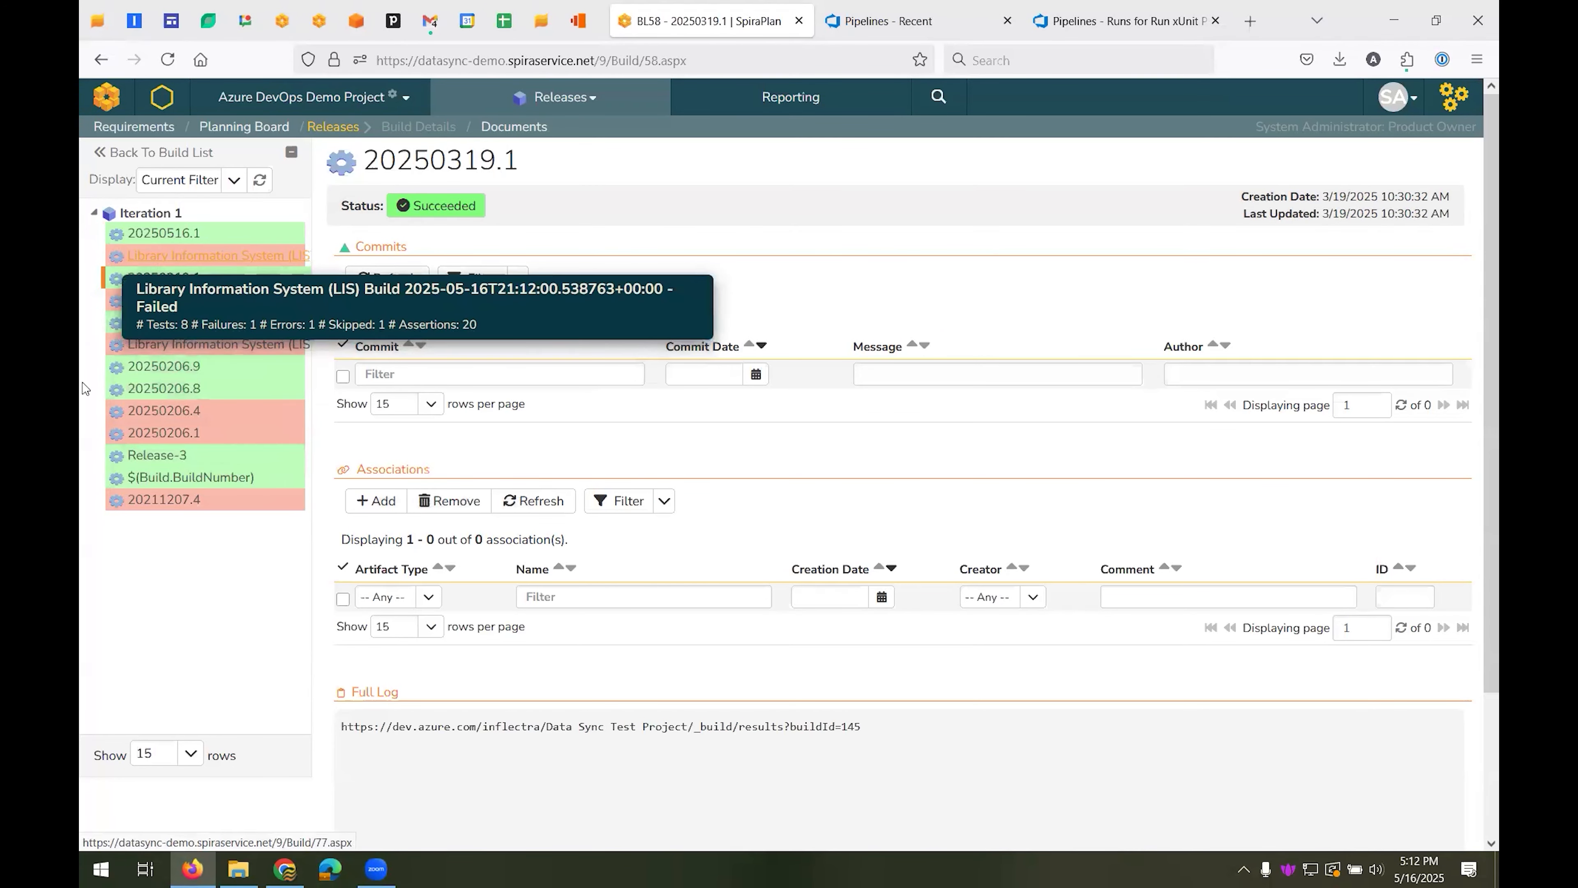
left_click(180, 255)
scroll(840, 844, "down", 3)
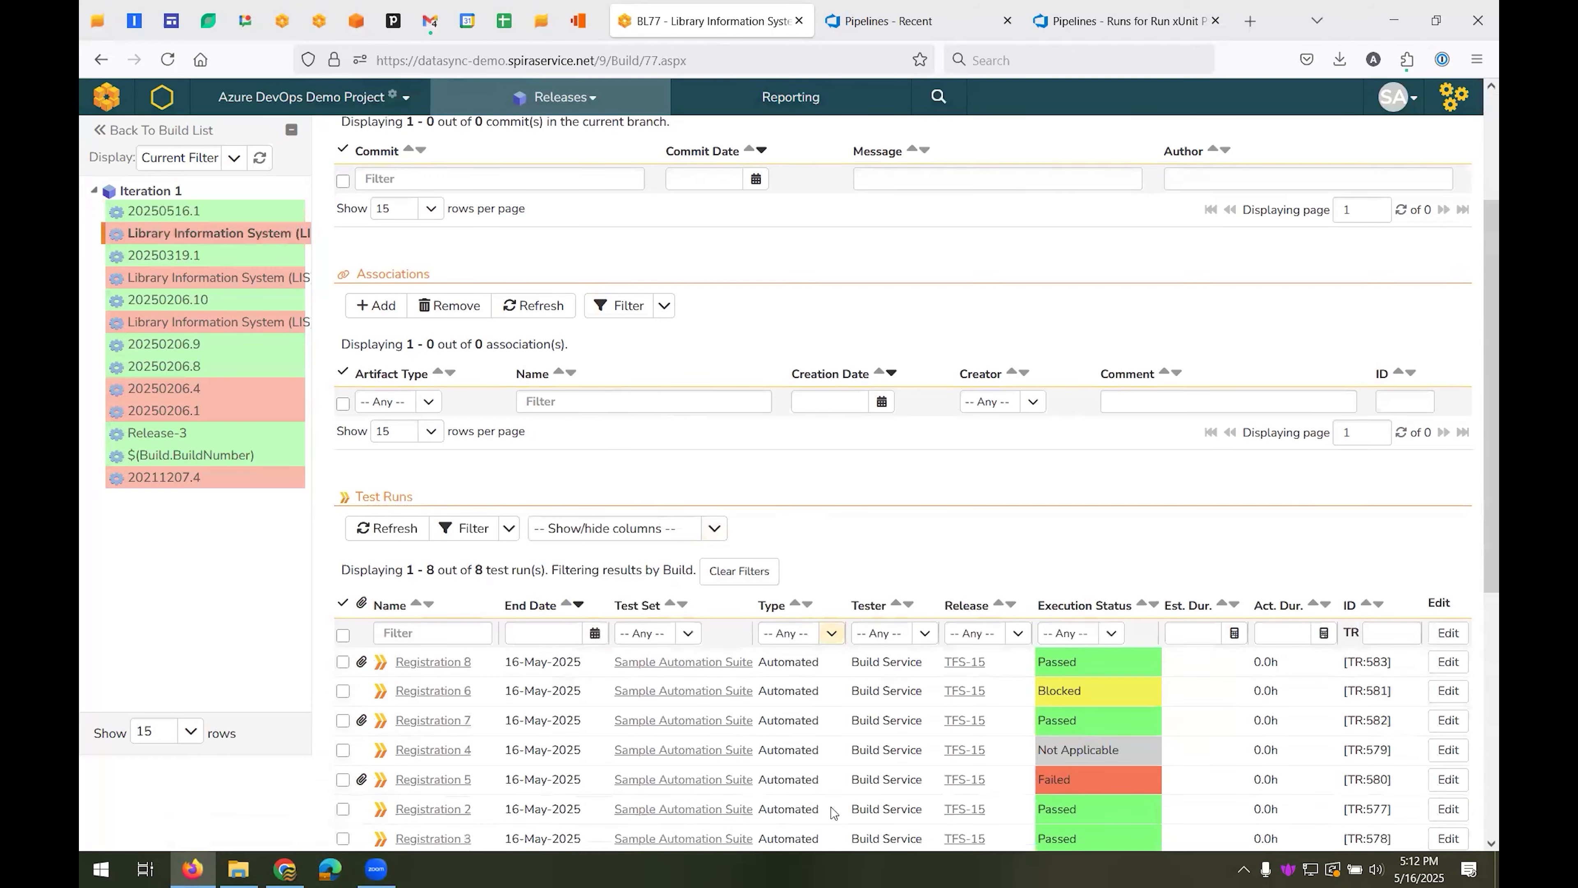
left_click(178, 352)
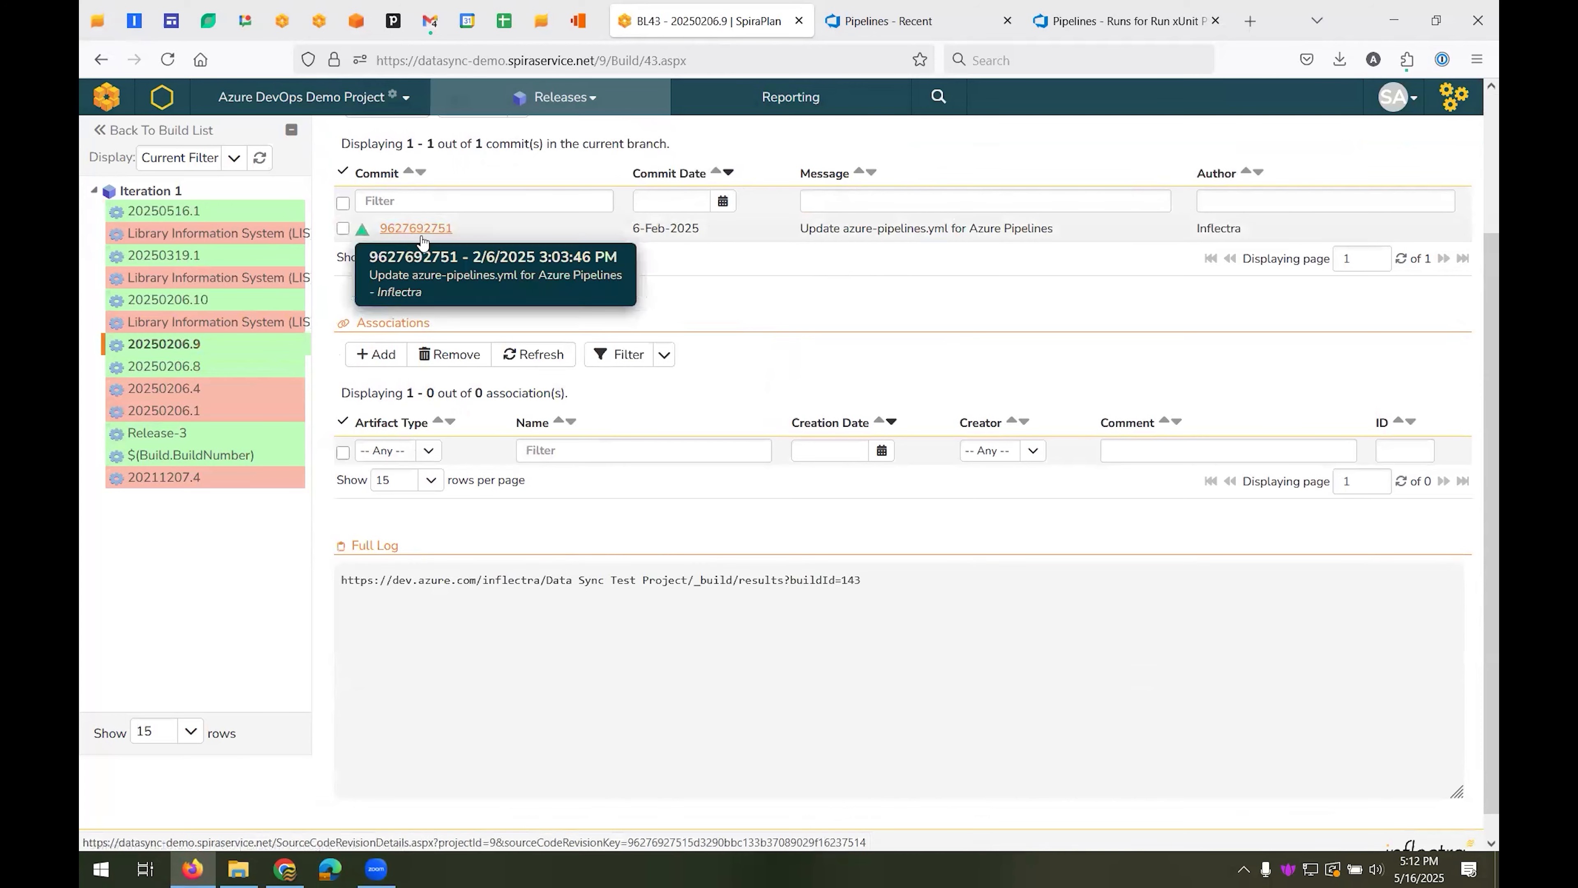
scroll(429, 237, "up", 1)
scroll(433, 252, "up", 3)
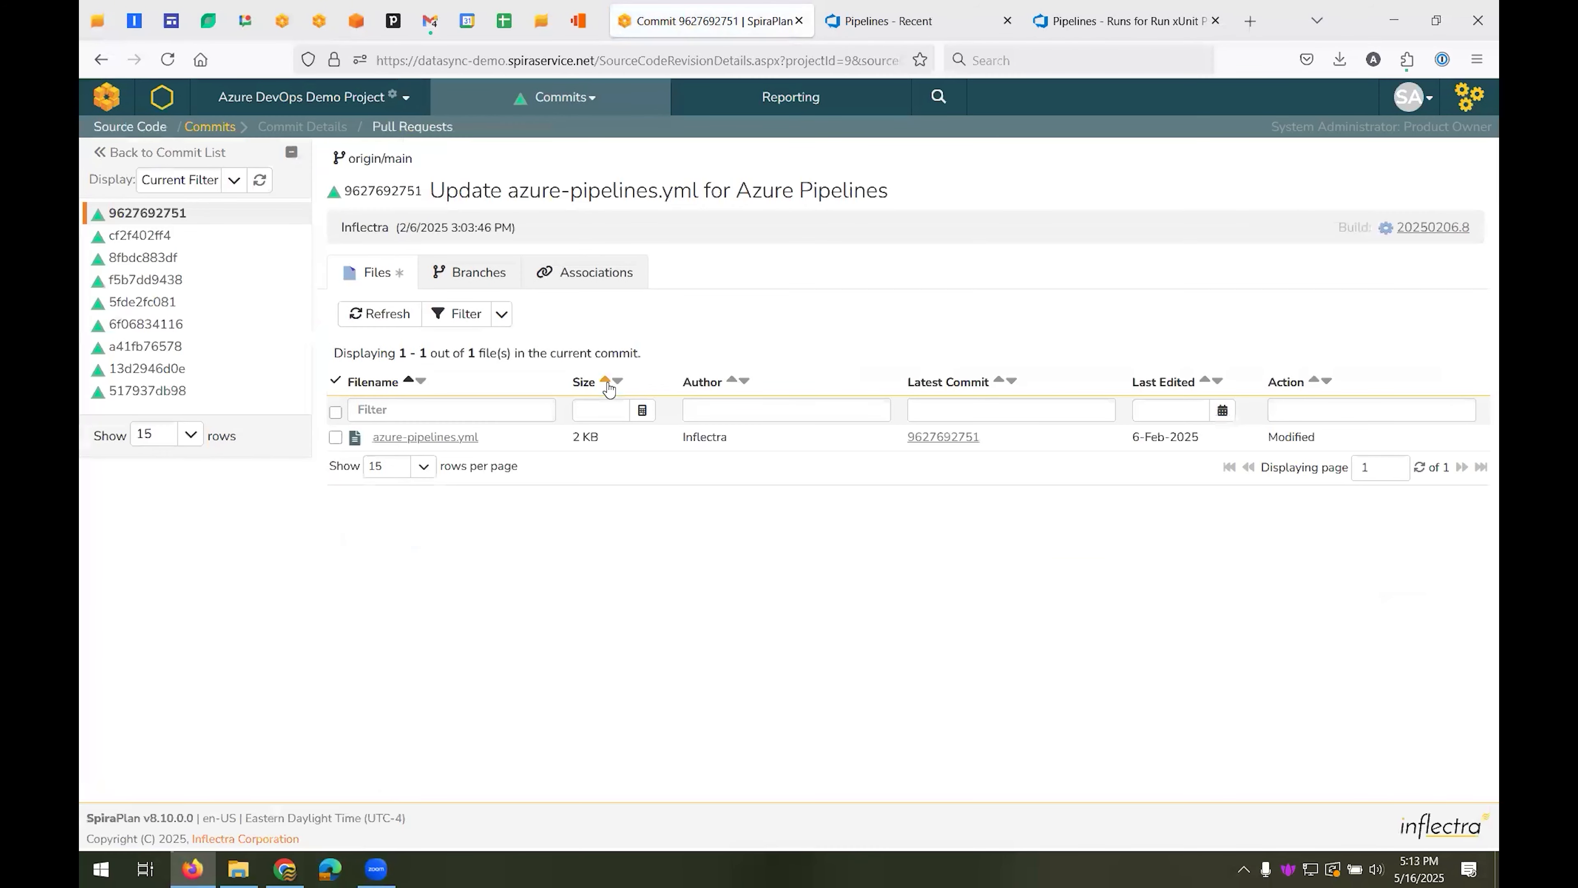
left_click(449, 438)
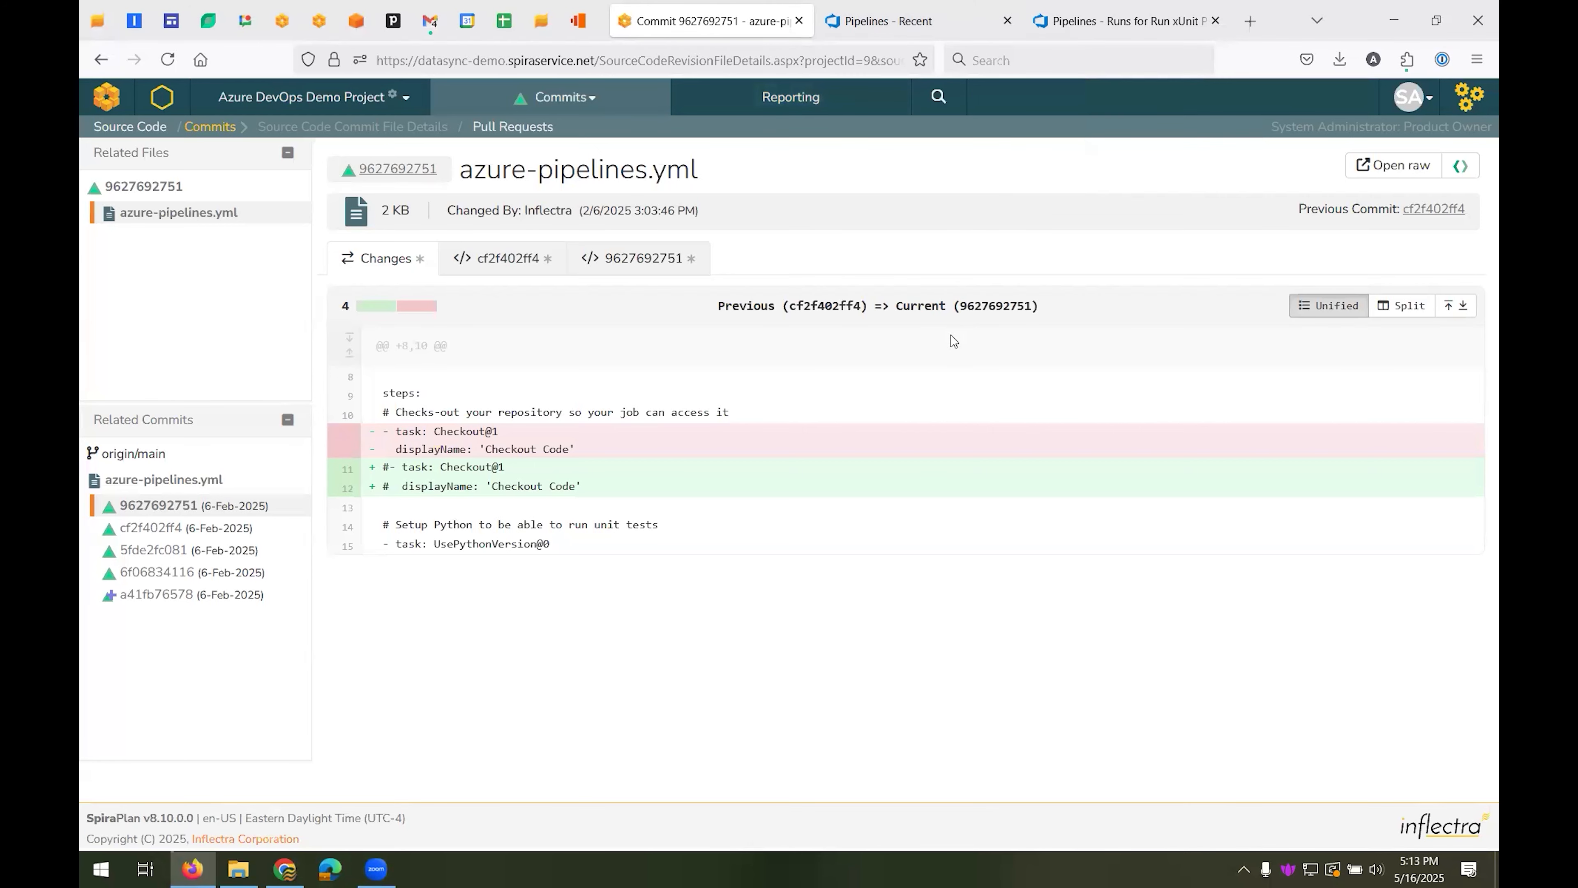
Open the incident "Date picker not showing up all valid dates" from the incidents list and review its attachments and overview
left_click(509, 109)
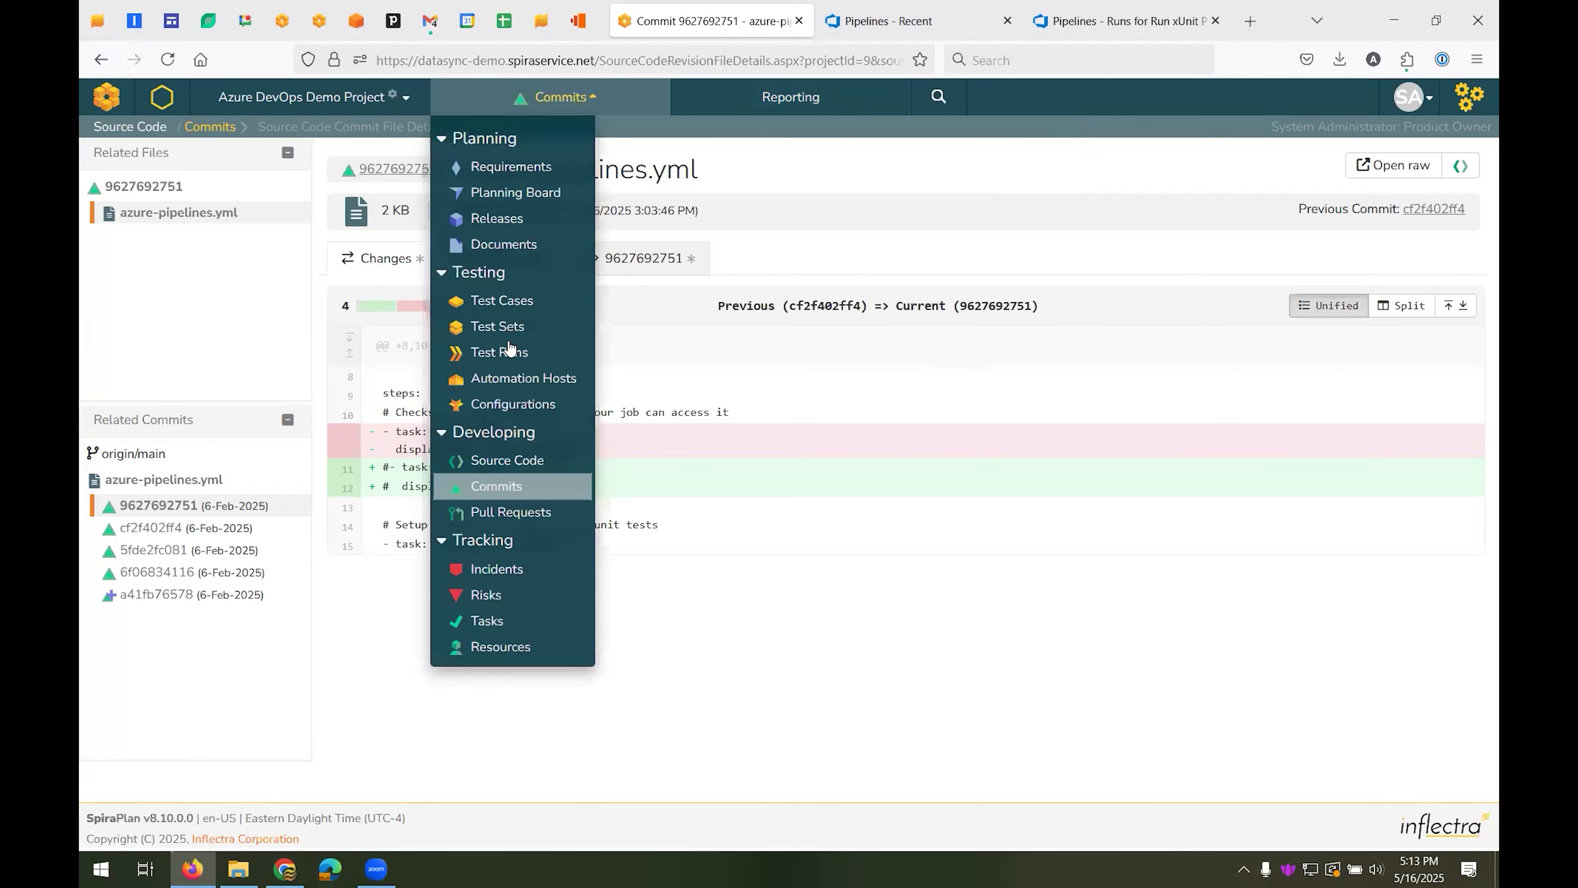
left_click(505, 571)
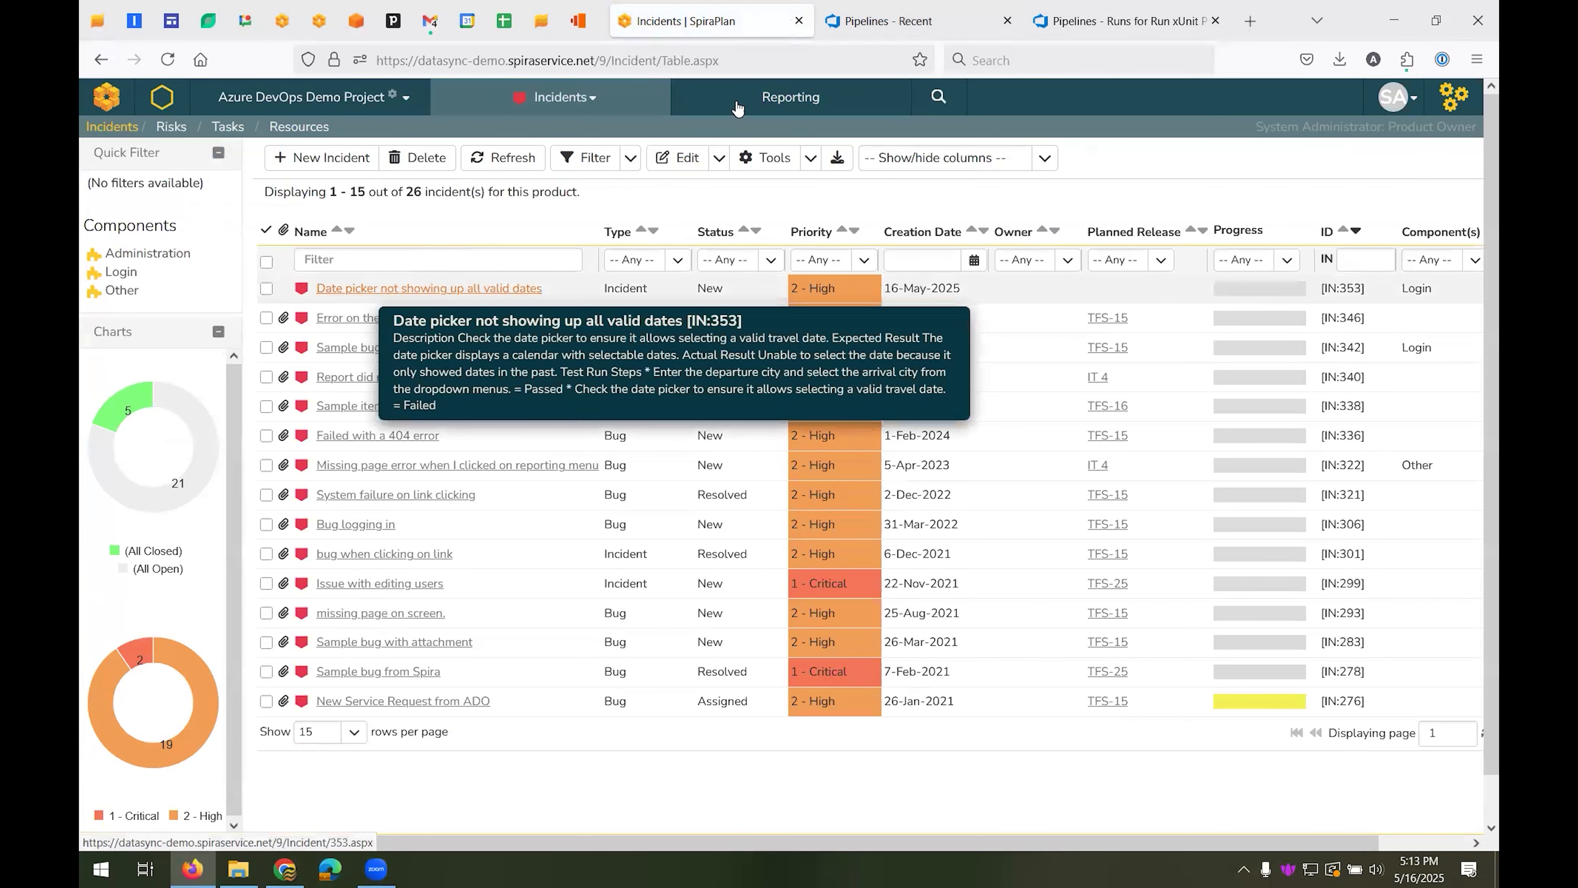
mouse_move(933, 32)
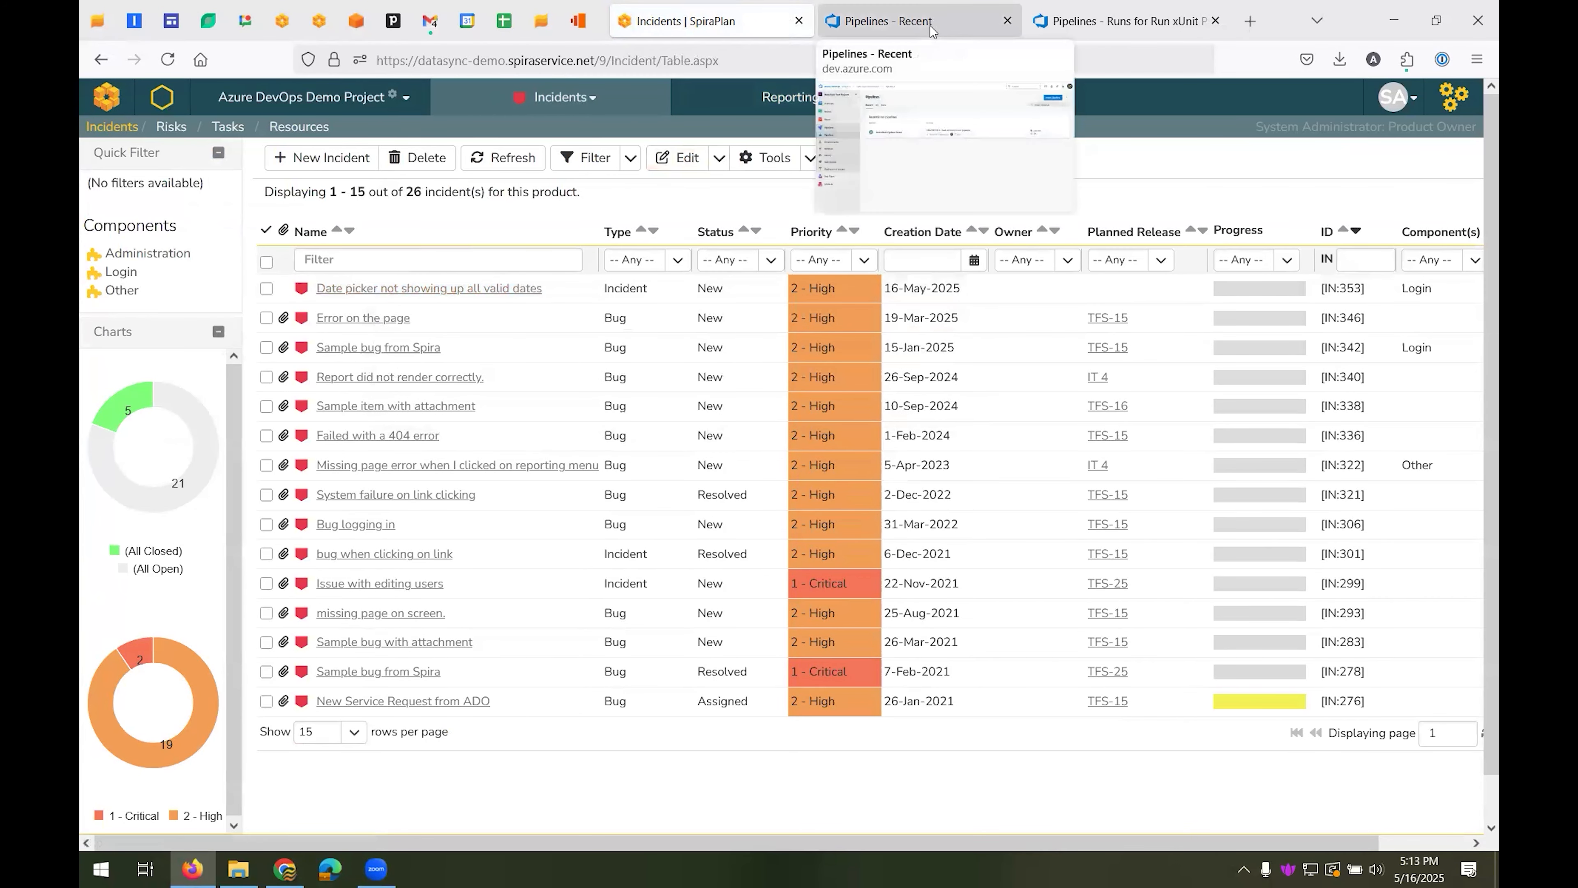
left_click(935, 25)
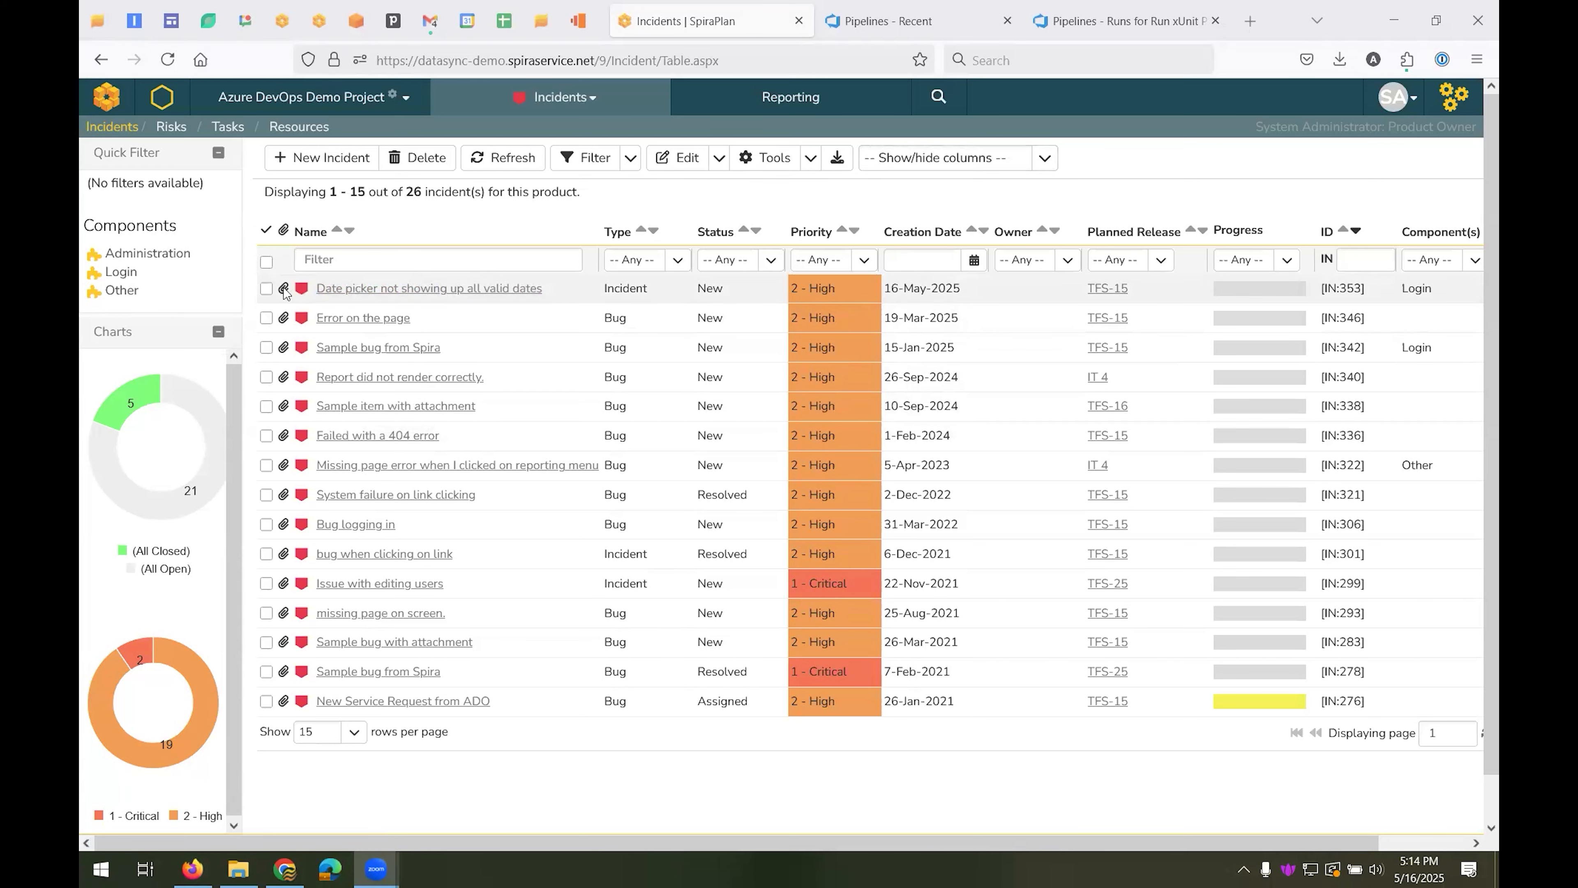
left_click(367, 291)
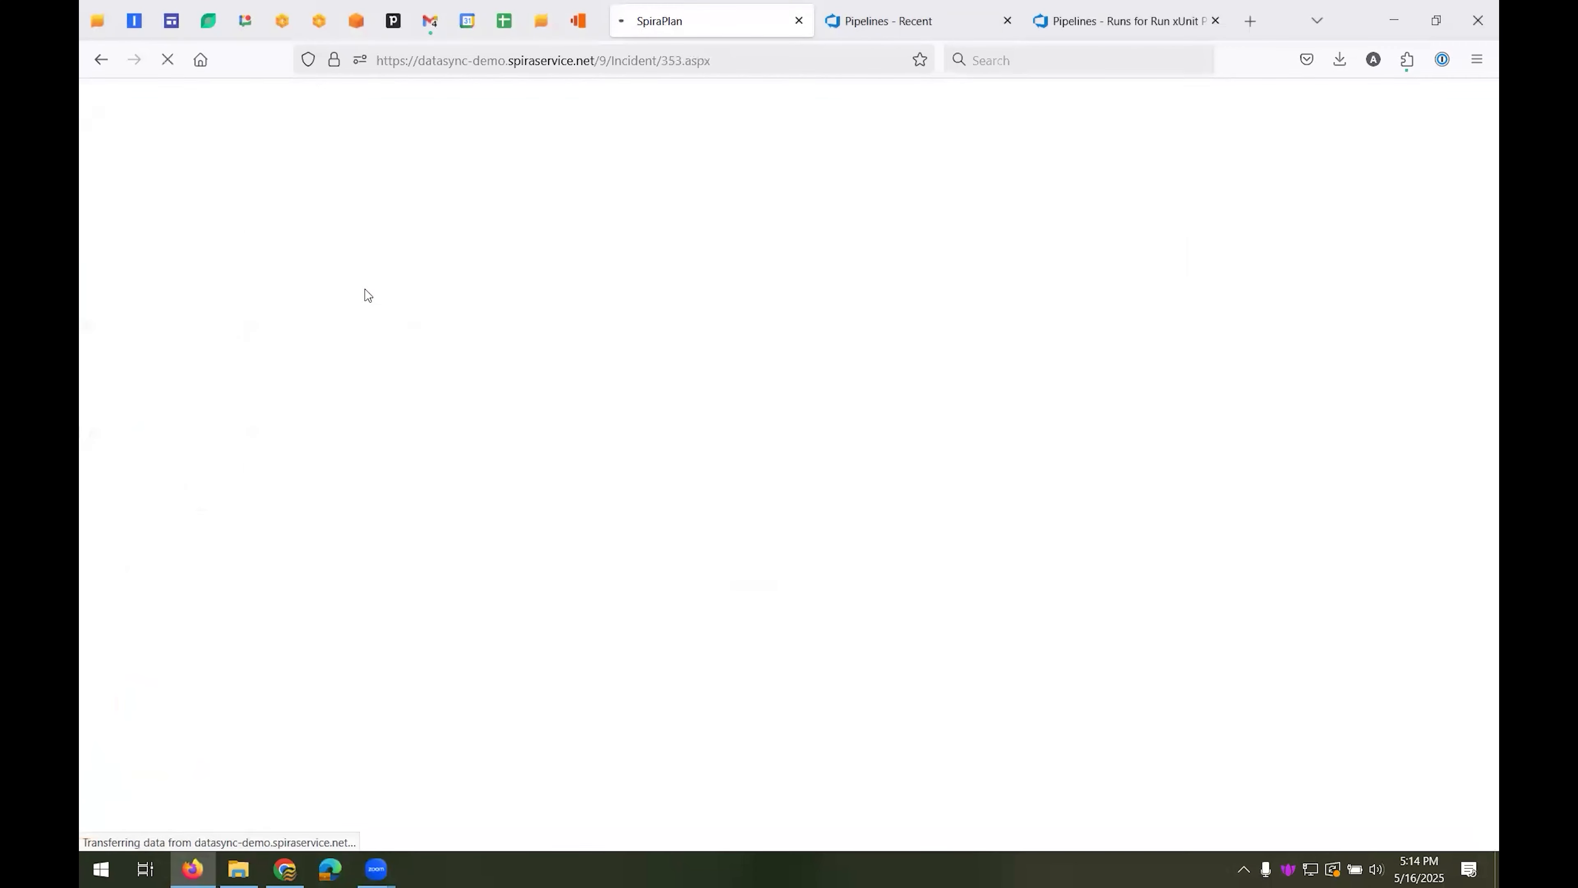
left_click(503, 290)
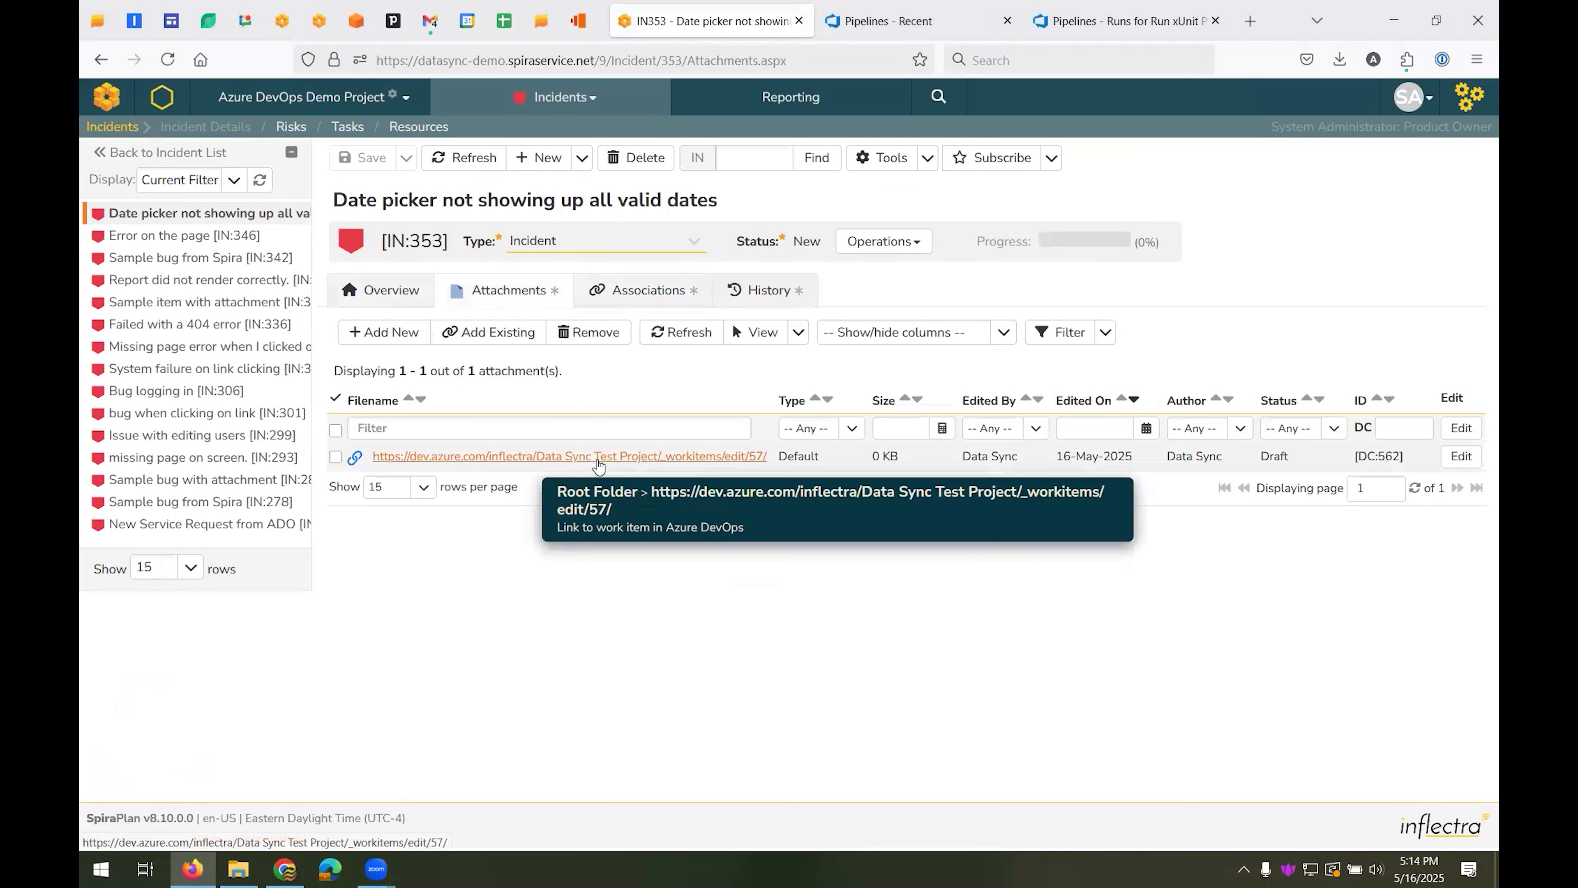
left_click(380, 290)
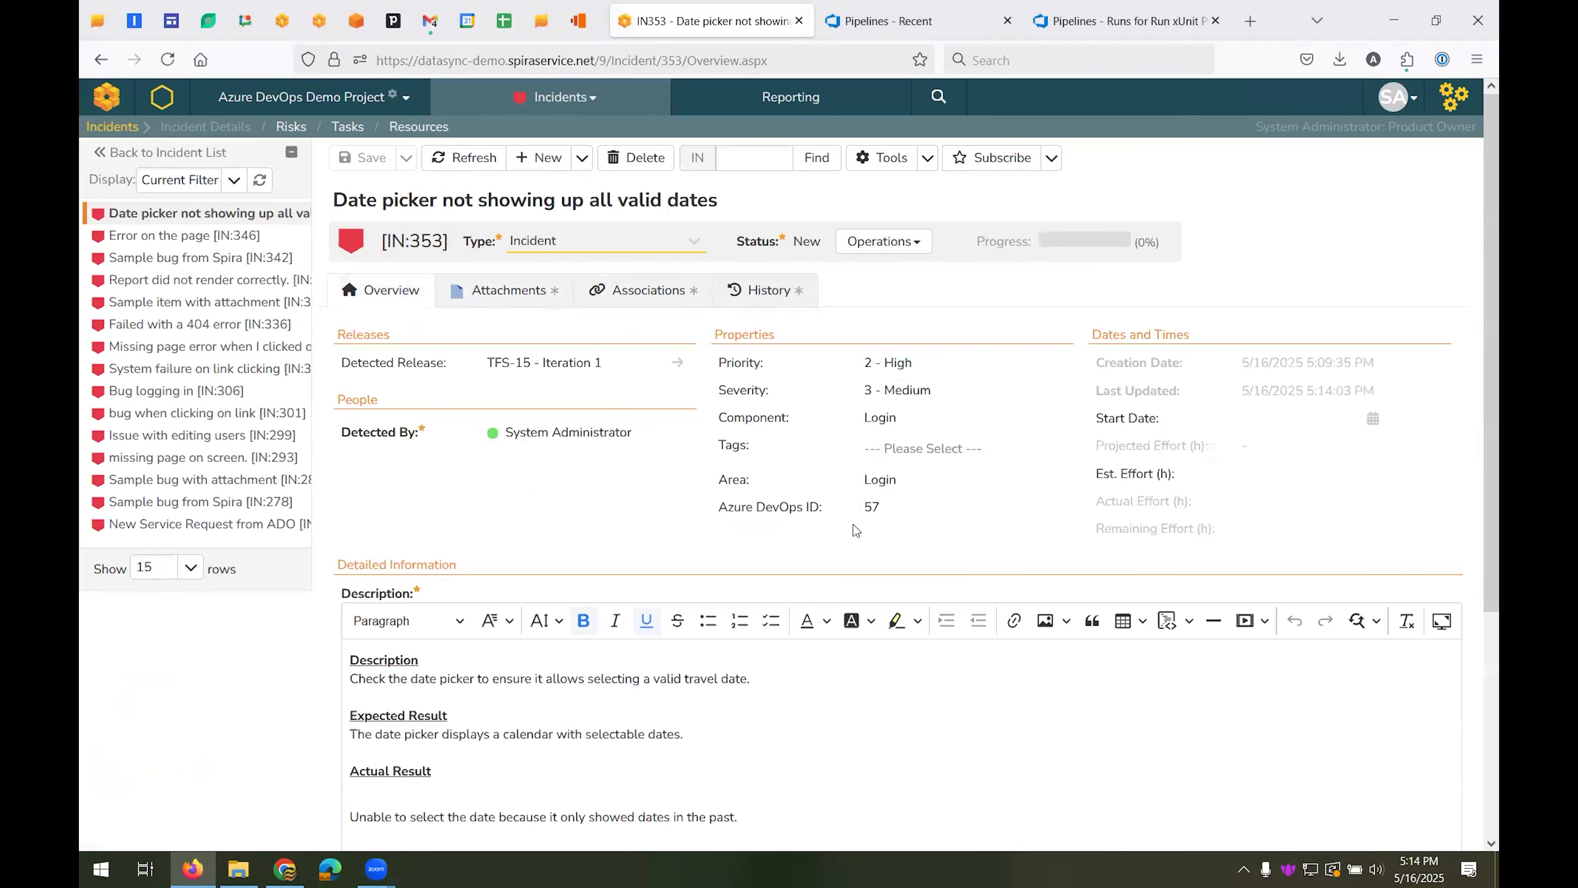
Switch to Azure DevOps, open the work item "Date picker not showing up all valid dates", and review its repro steps and related work
left_click(1091, 105)
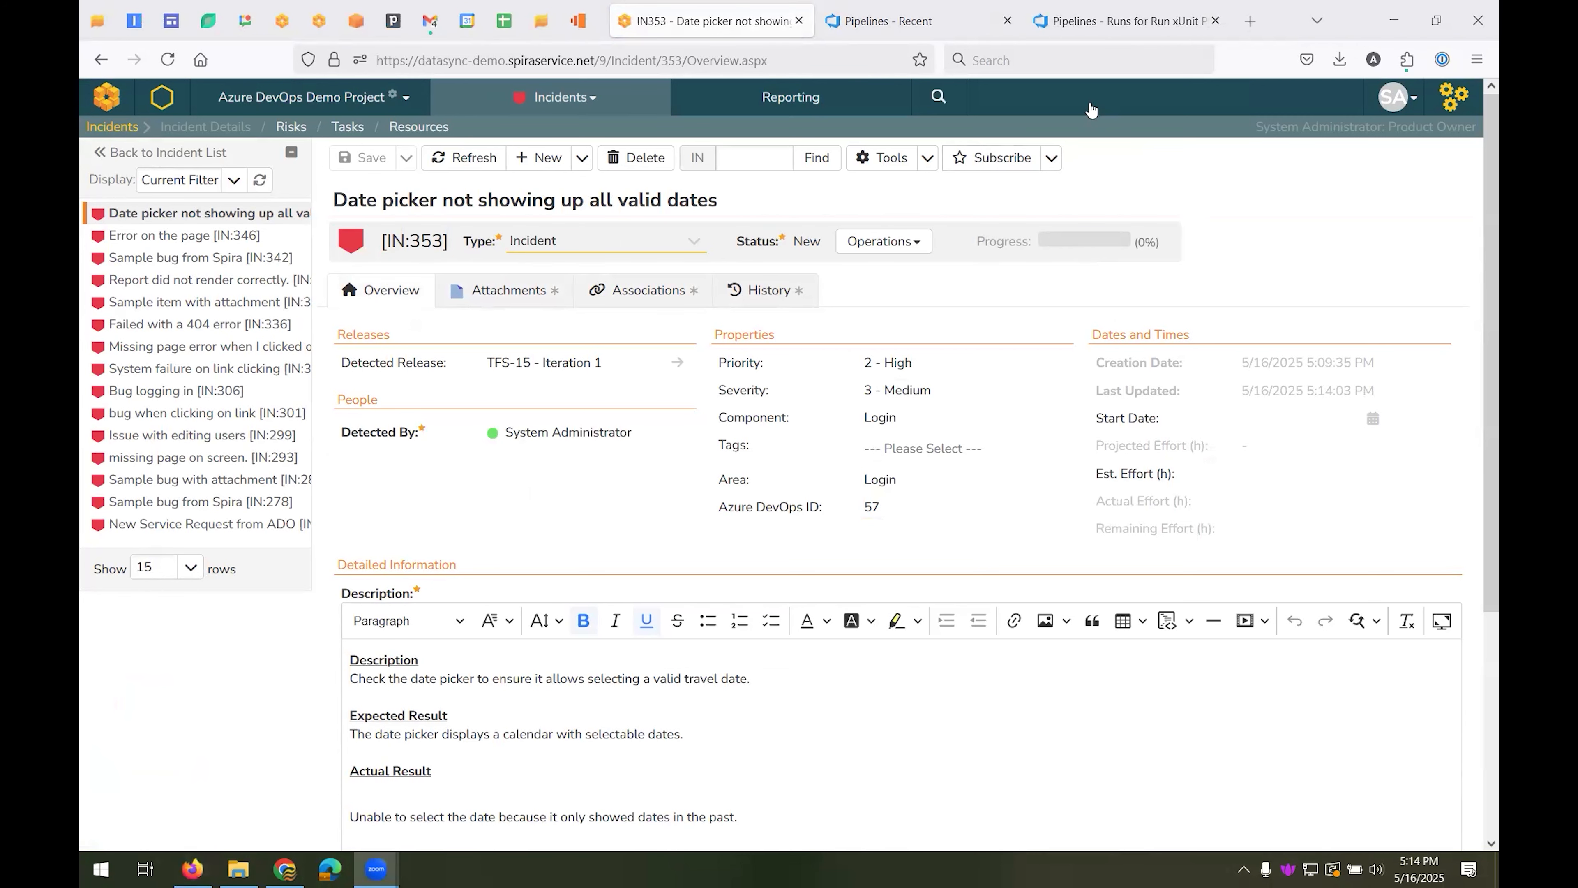
left_click(932, 22)
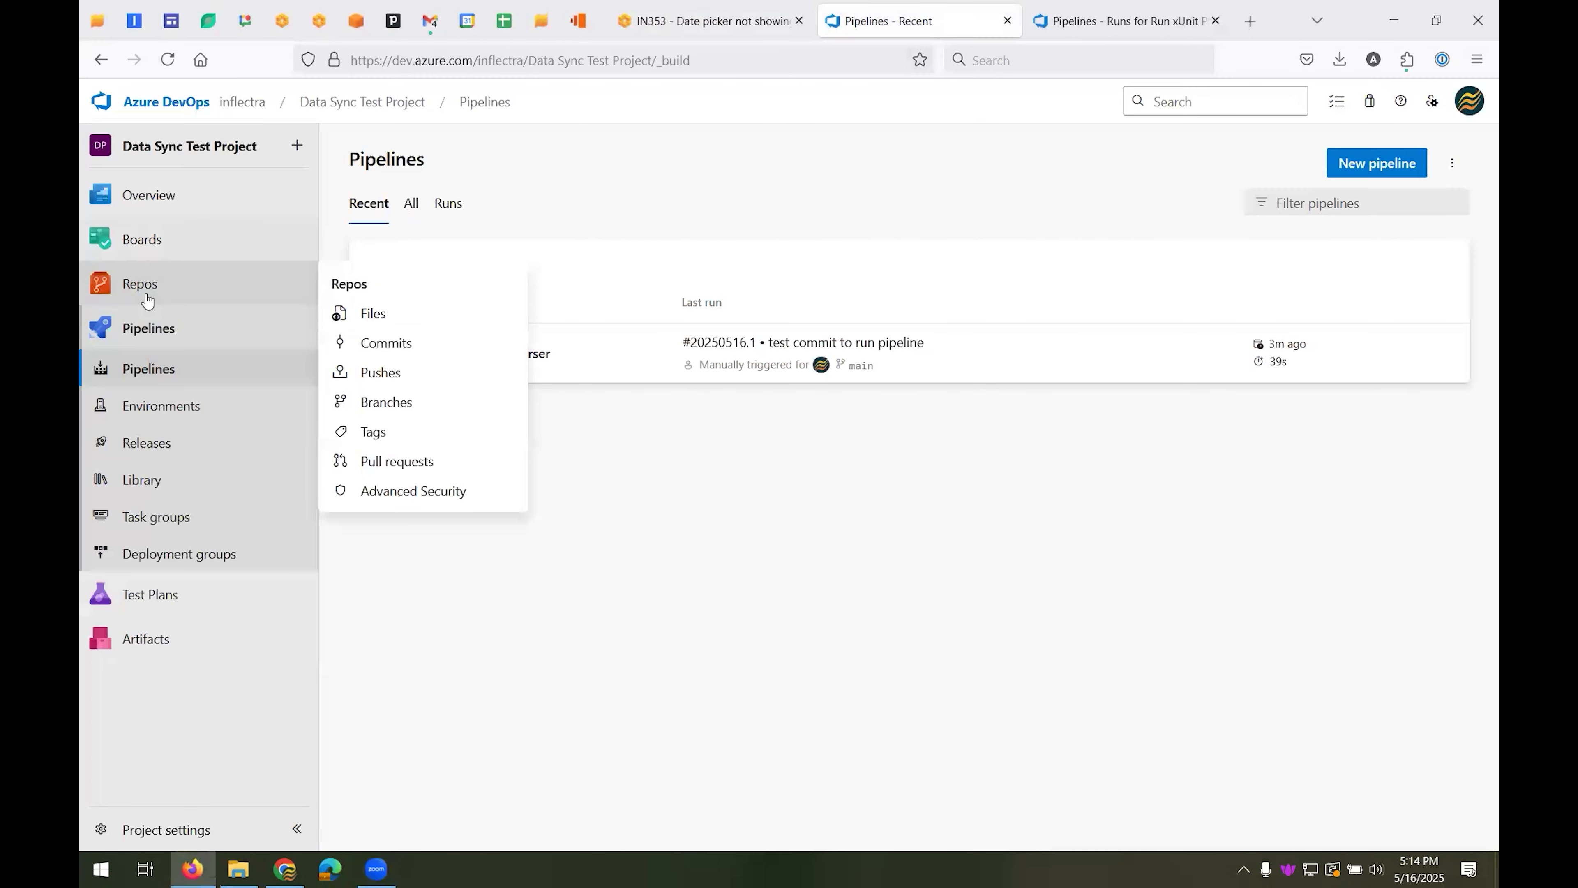
mouse_move(258, 240)
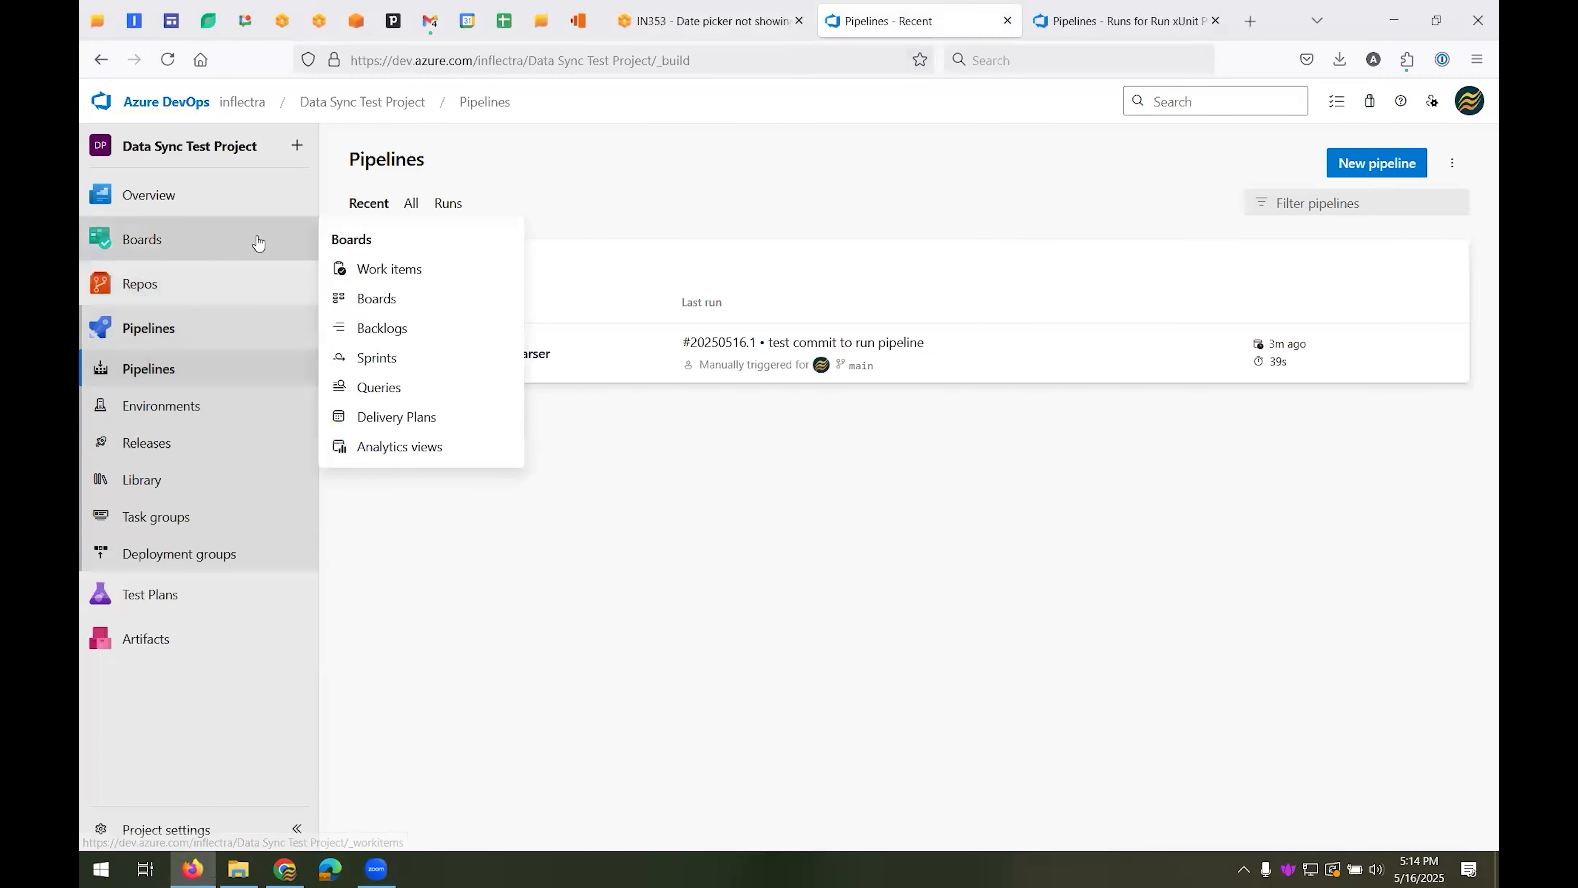
left_click(393, 269)
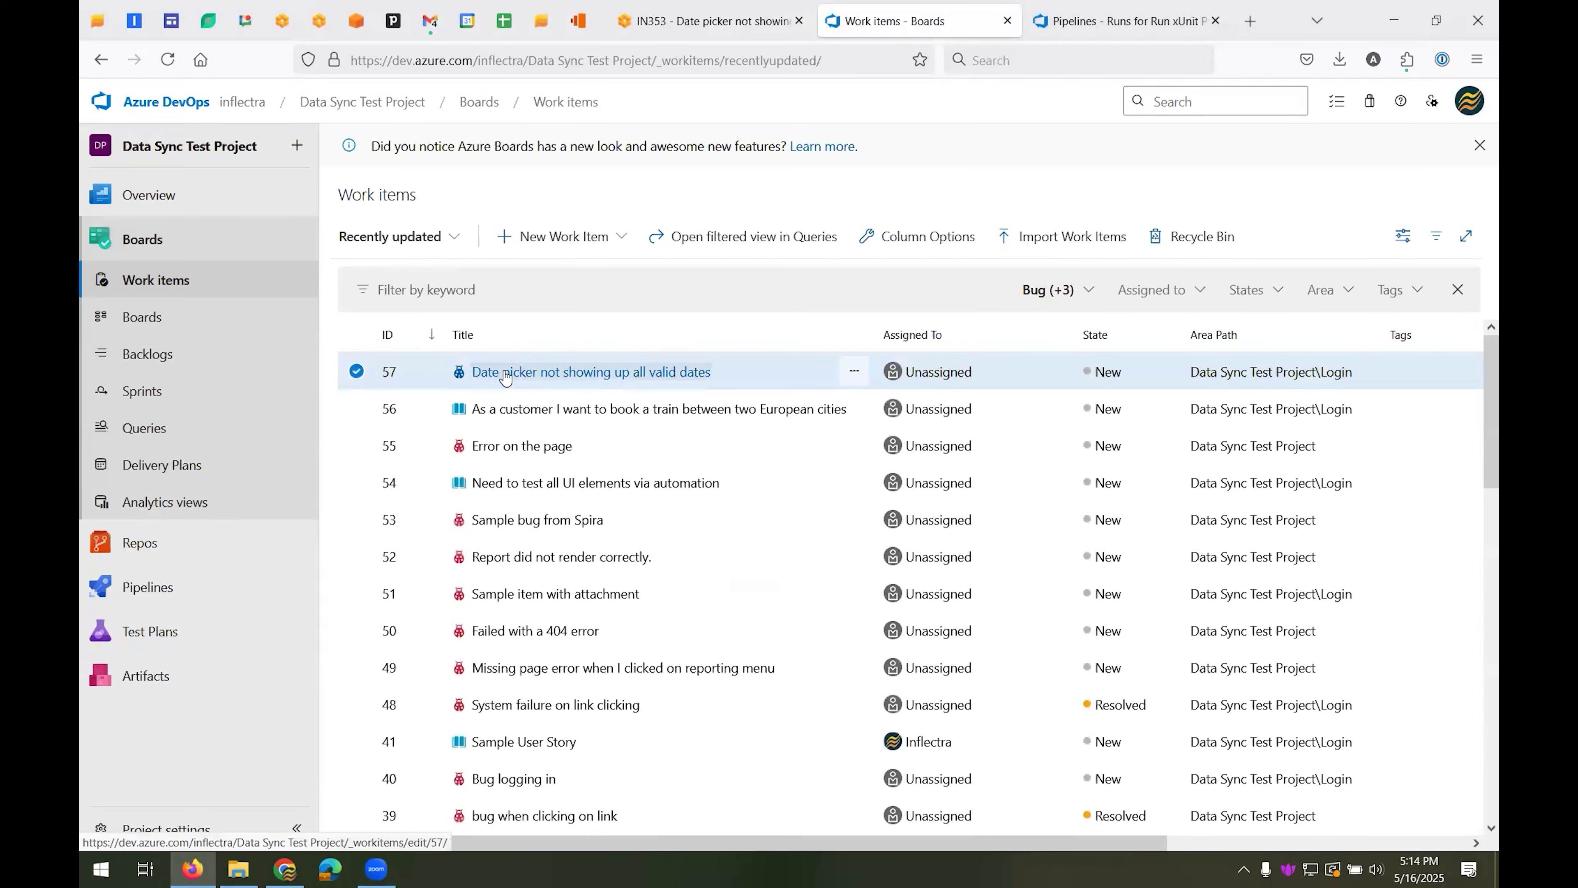
left_click(689, 376)
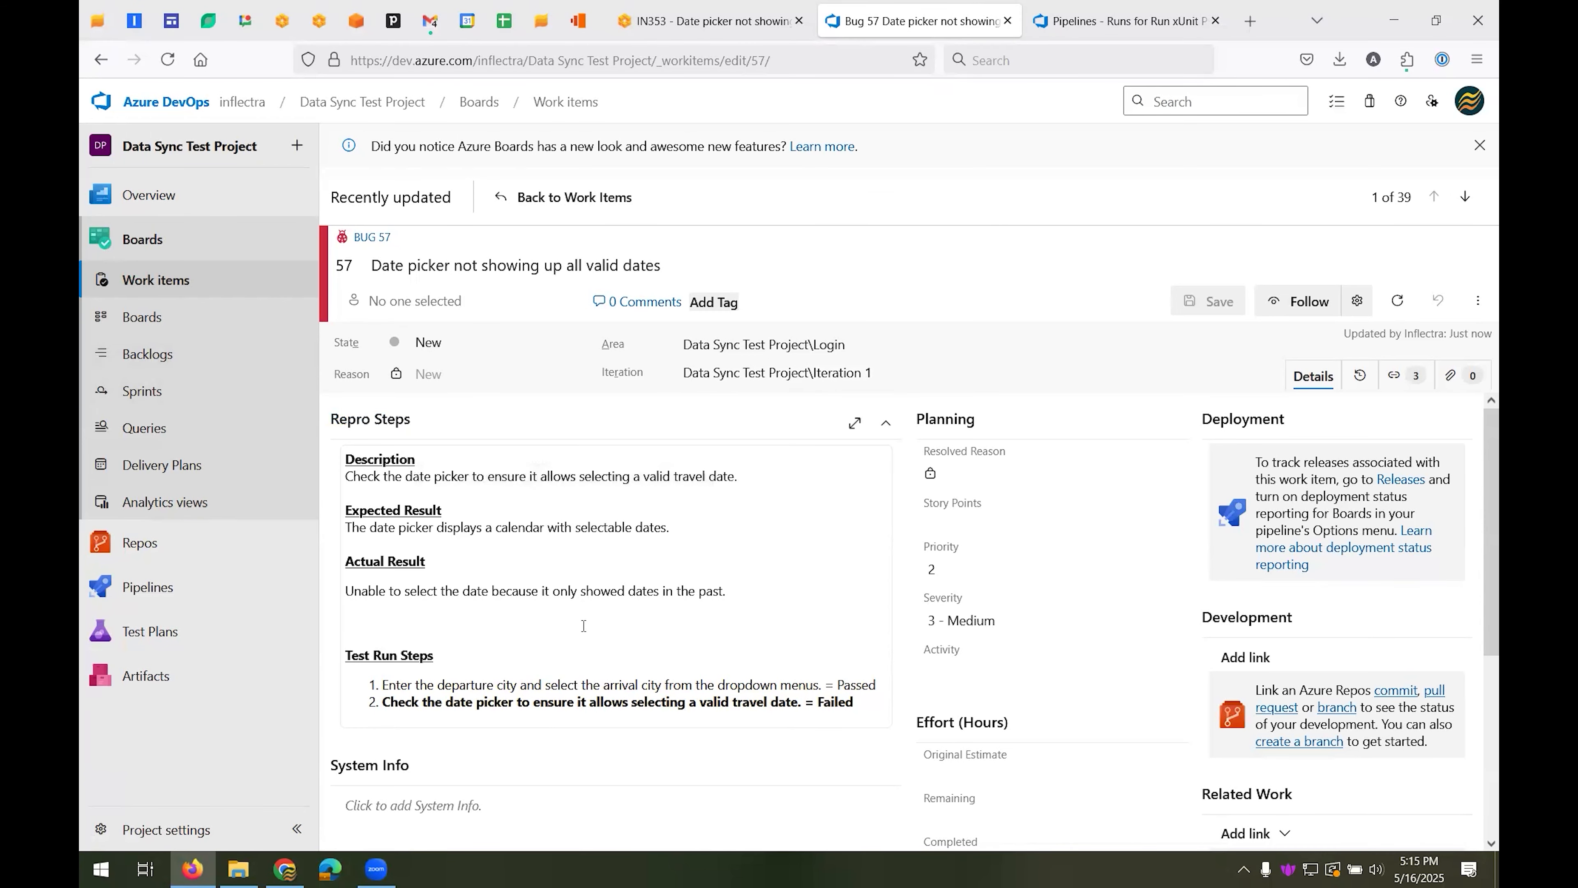
left_click_drag(372, 266, 758, 259)
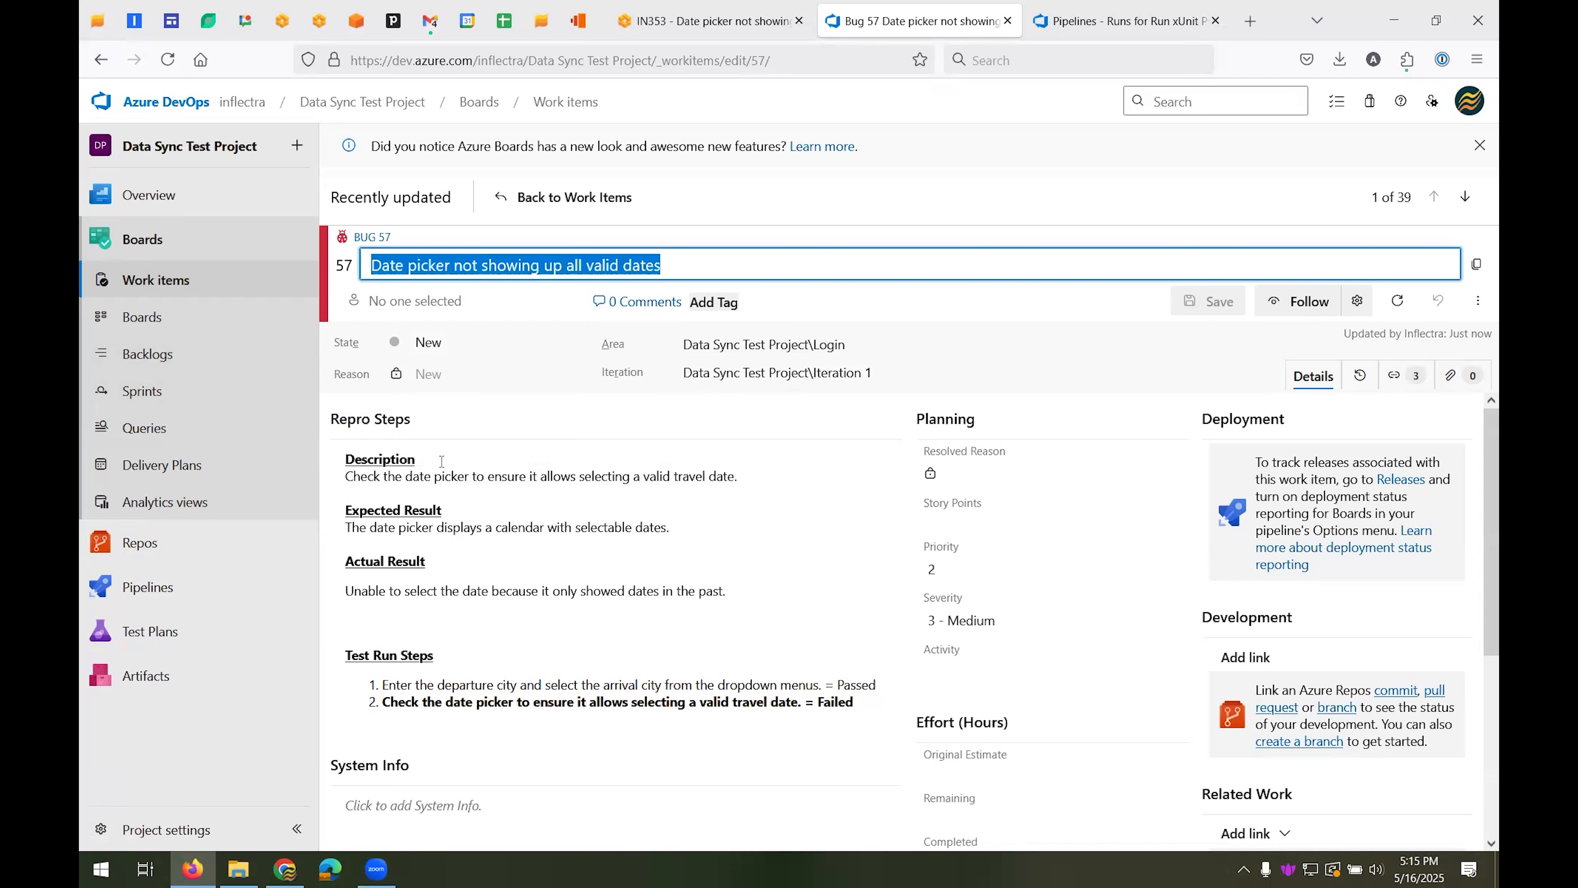
left_click(454, 455)
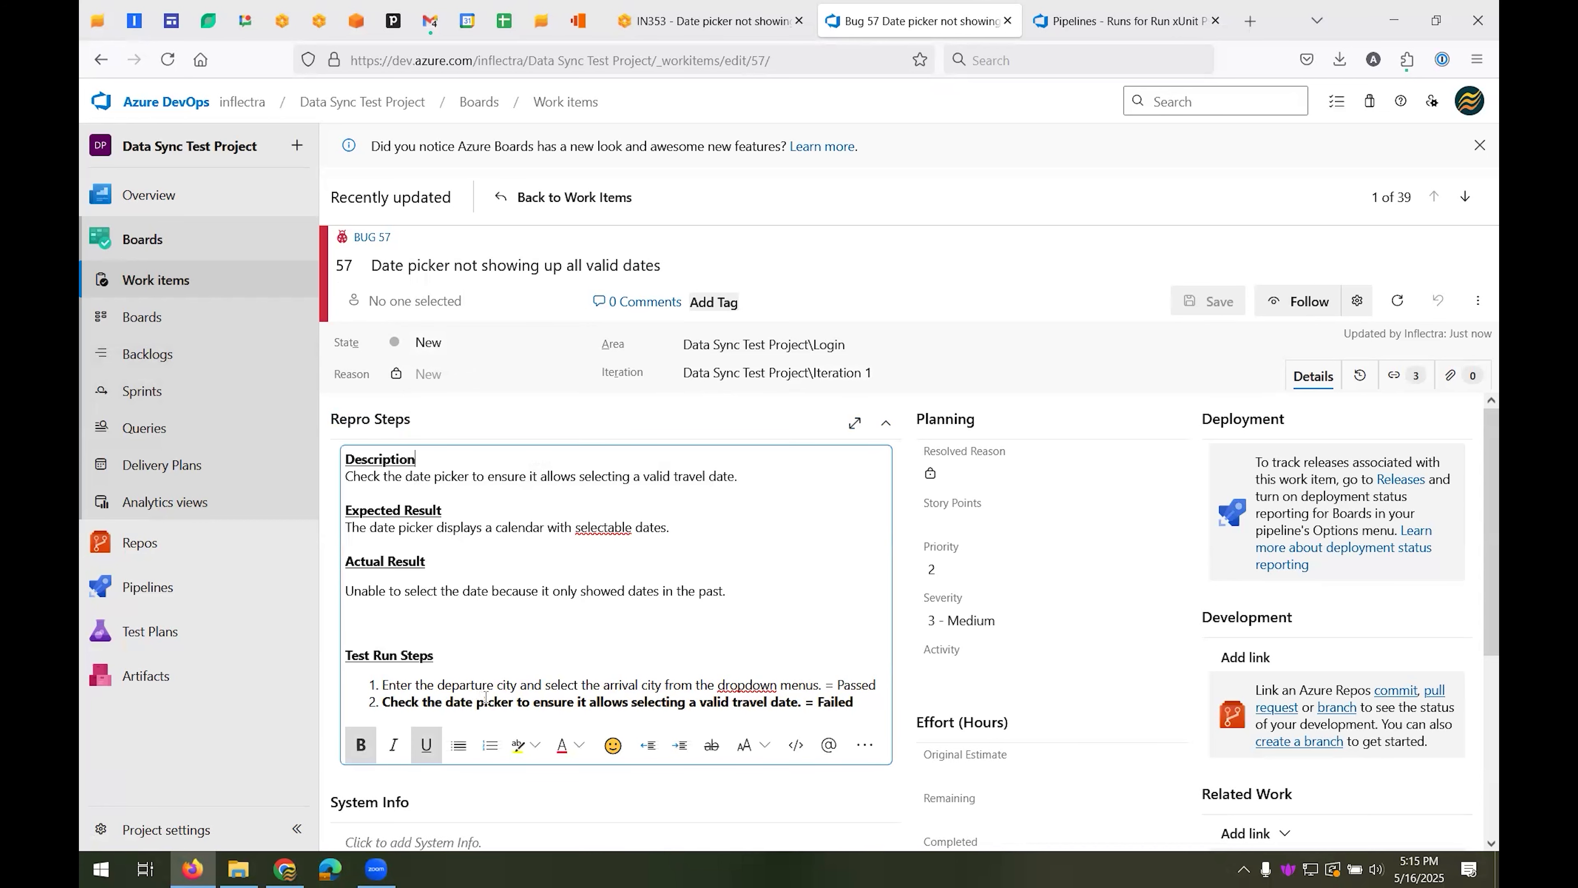
scroll(486, 697, "down", 3)
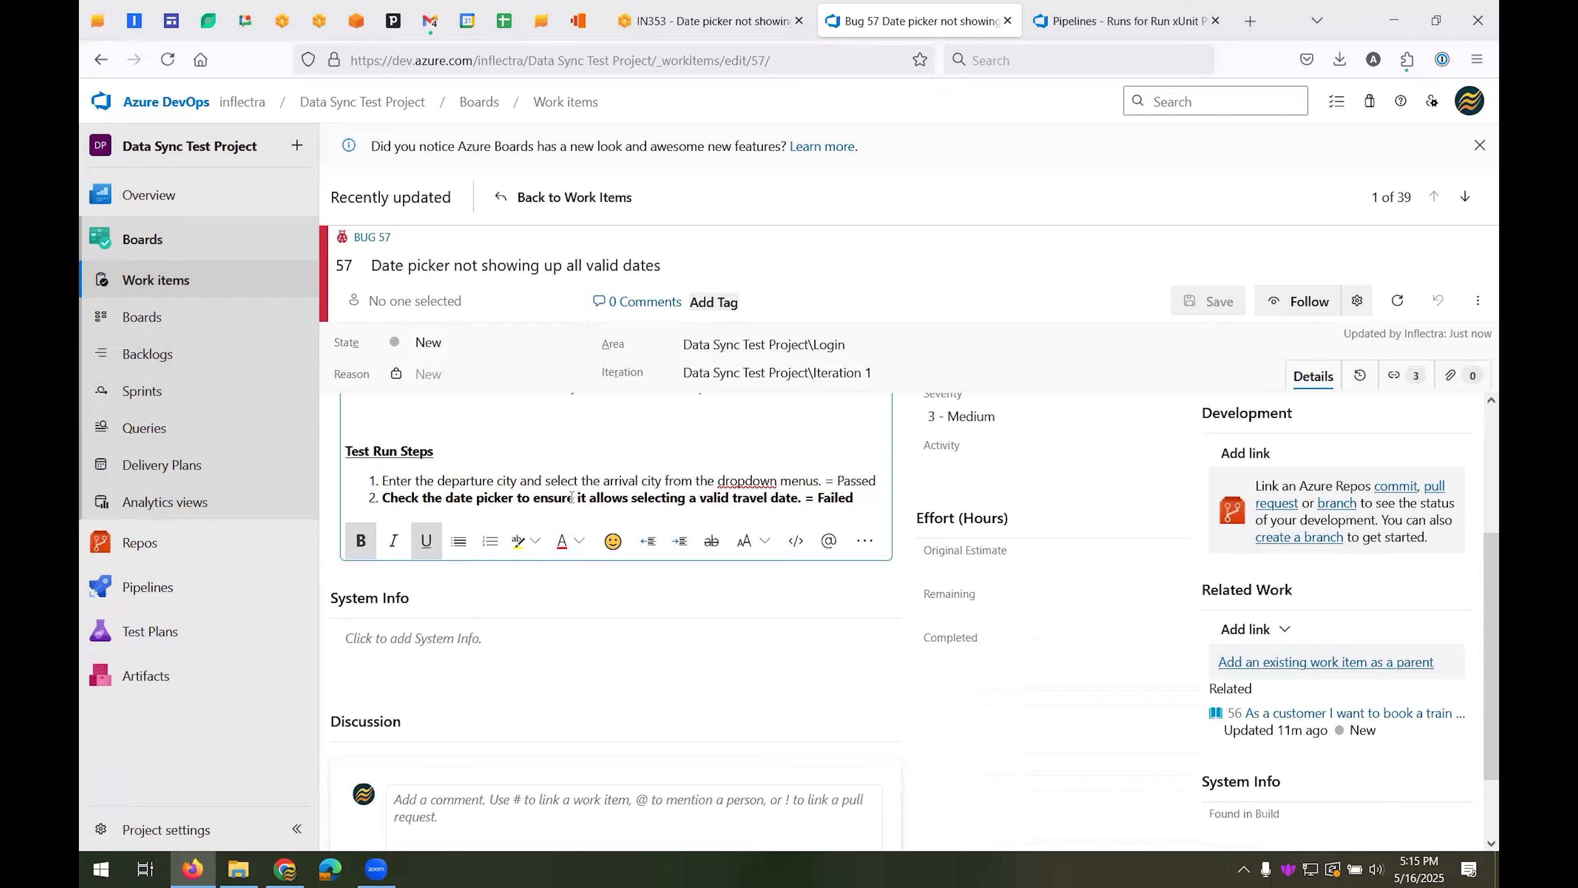
scroll(571, 498, "up", 3)
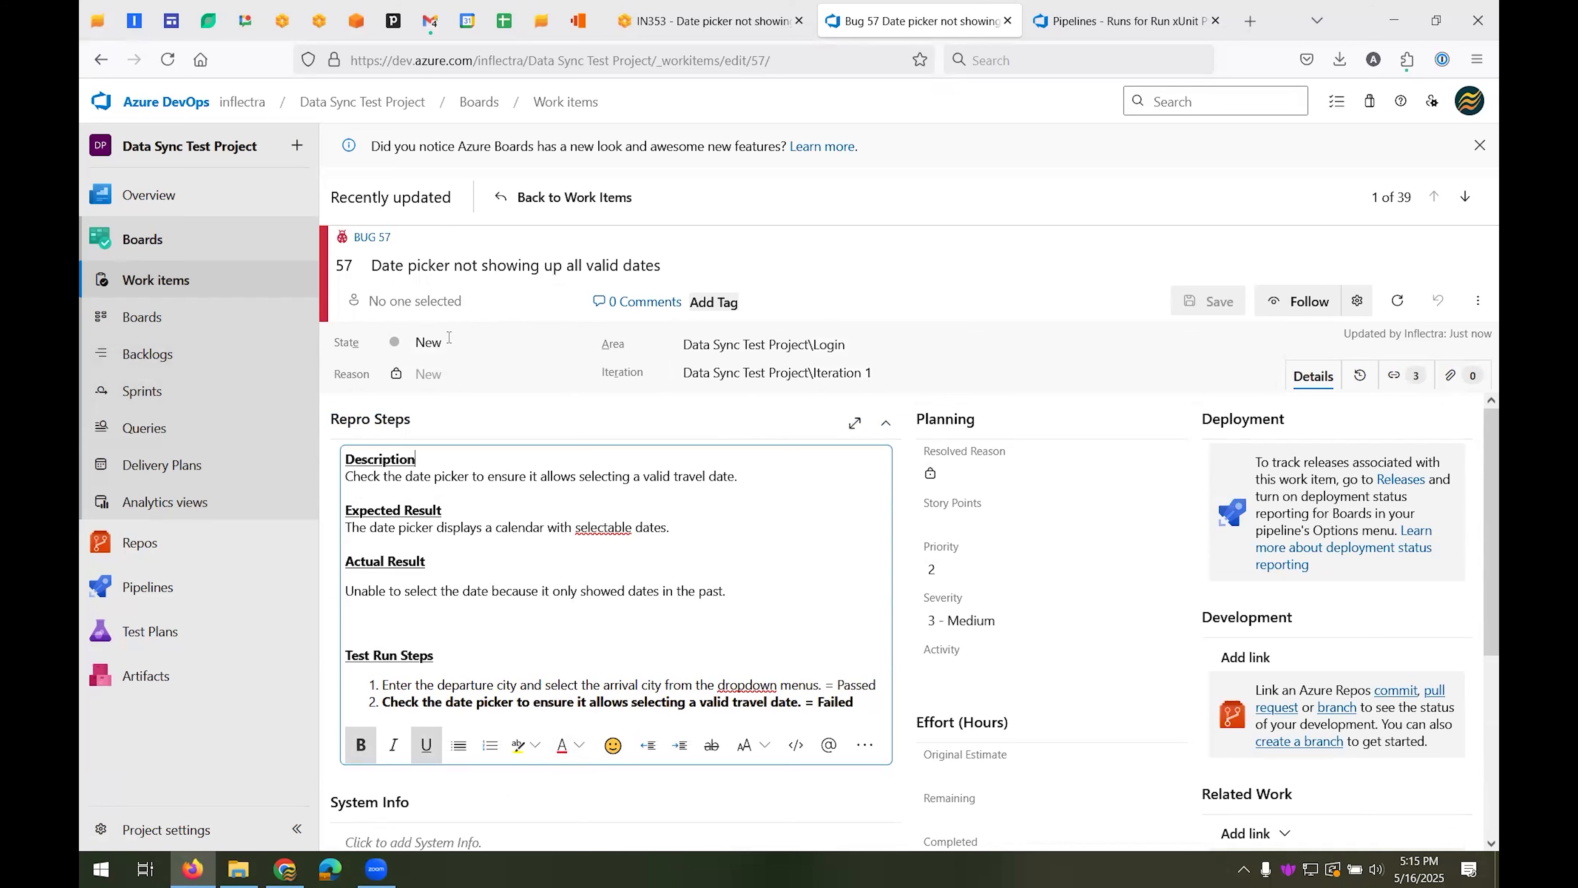
Set bug 57's state to Active with reason Approved, assign it to Inflectra, and save the work item
left_click(435, 342)
left_click(467, 410)
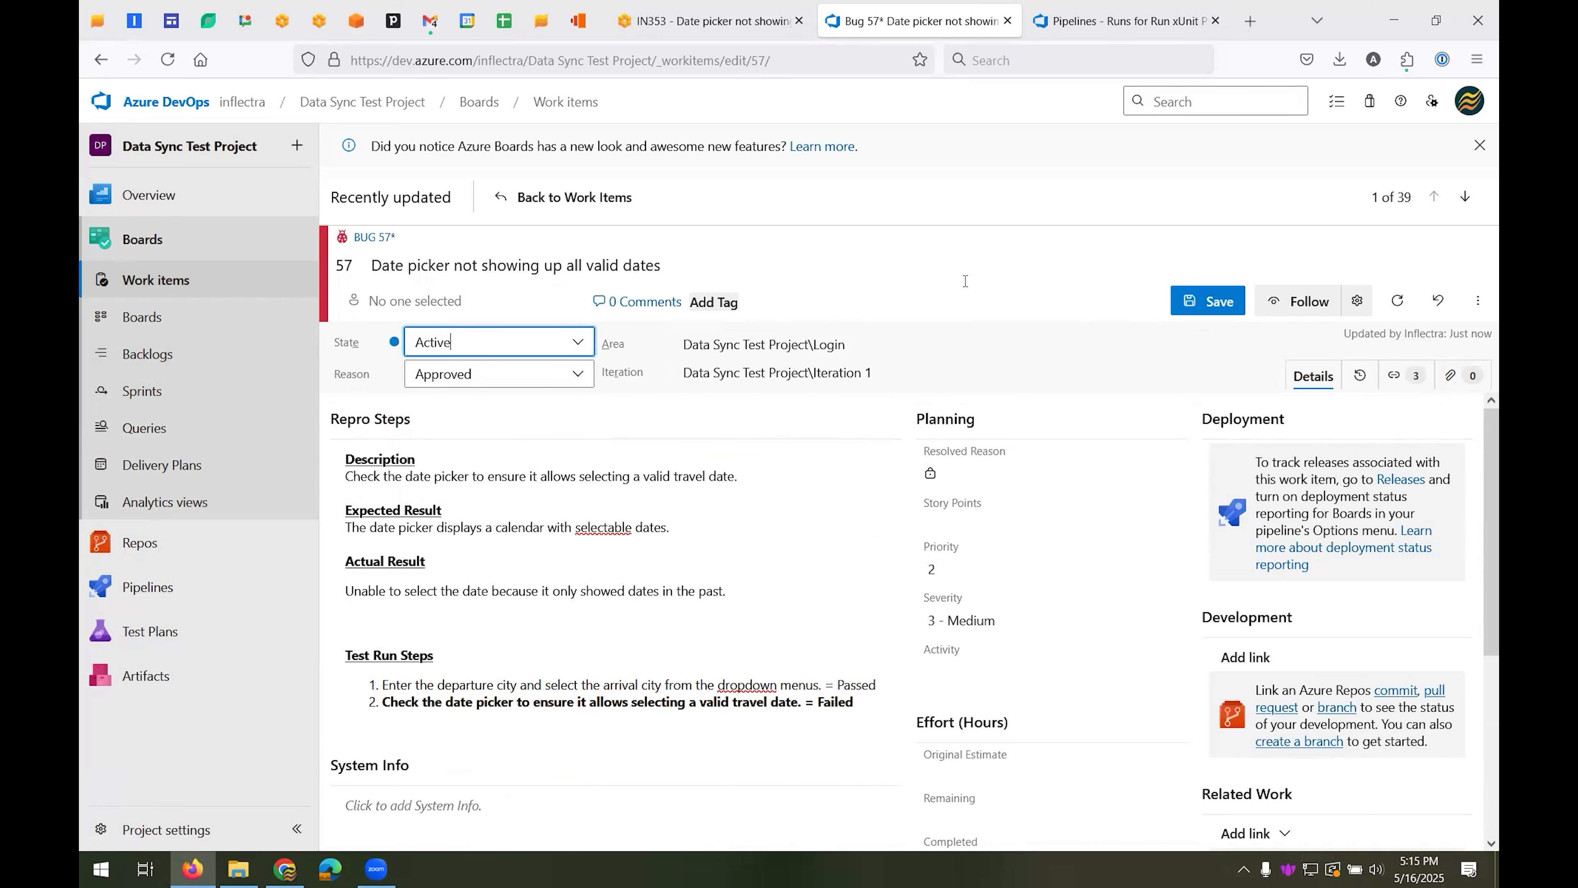
scroll(907, 465, "down", 5)
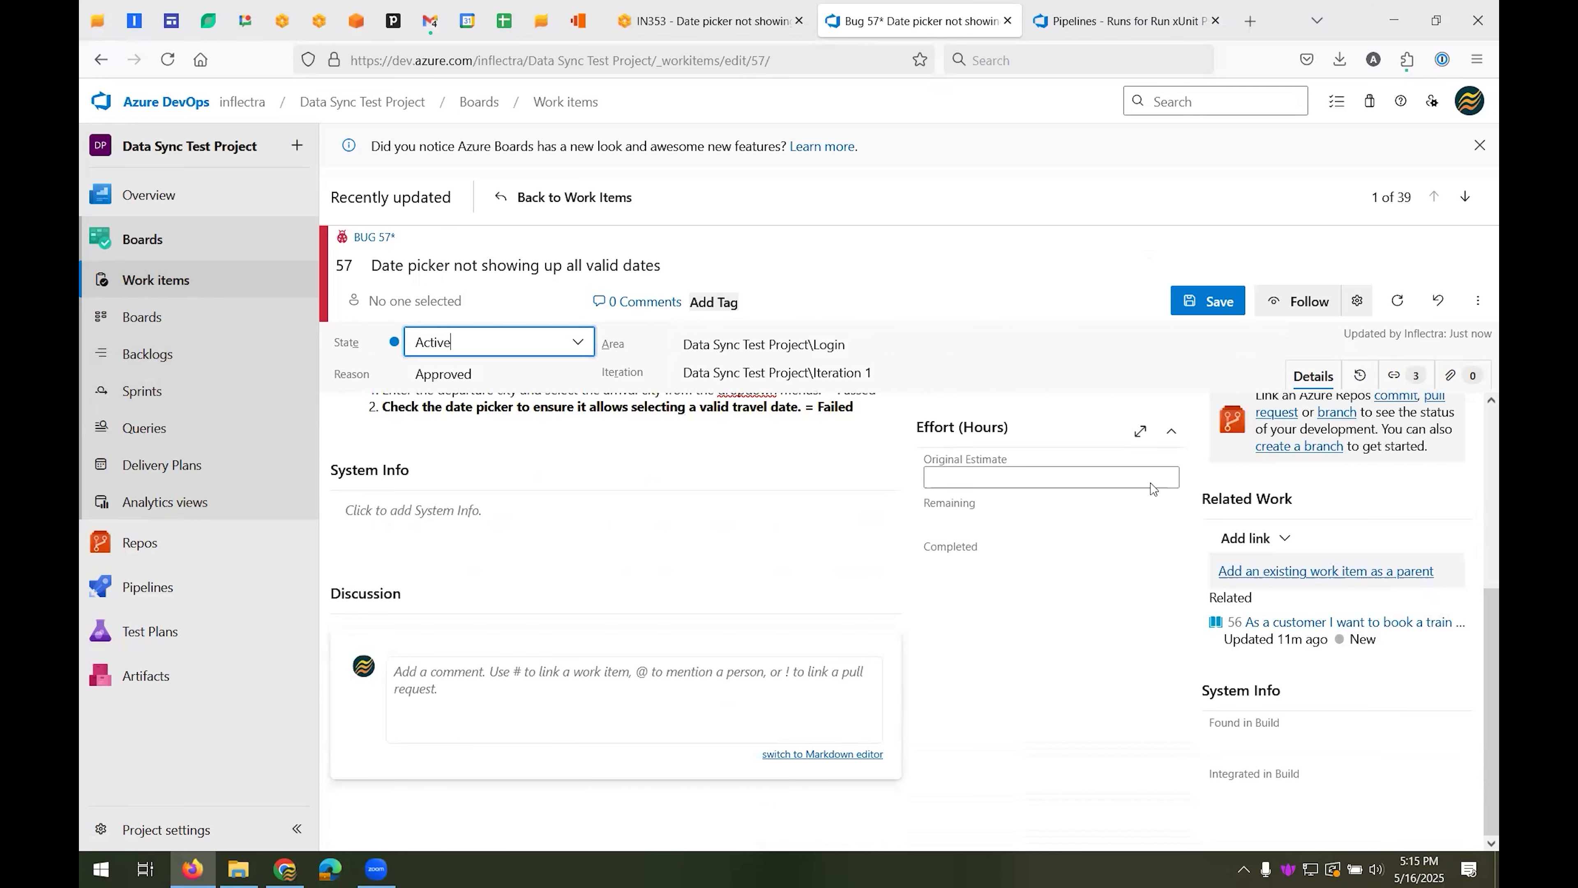
scroll(1153, 488, "up", 5)
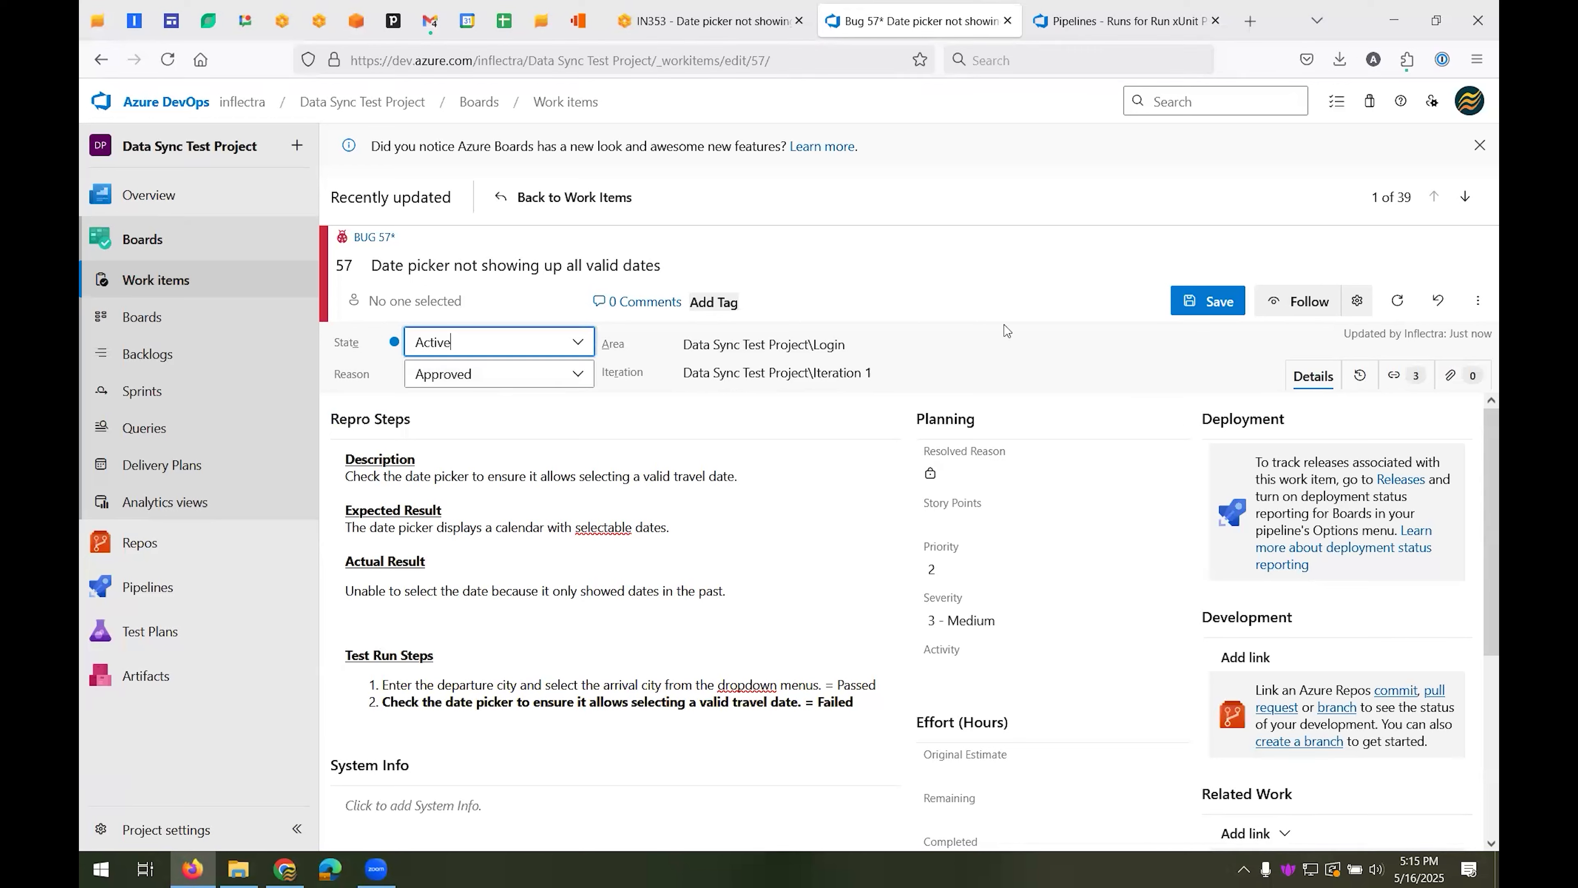
left_click(516, 377)
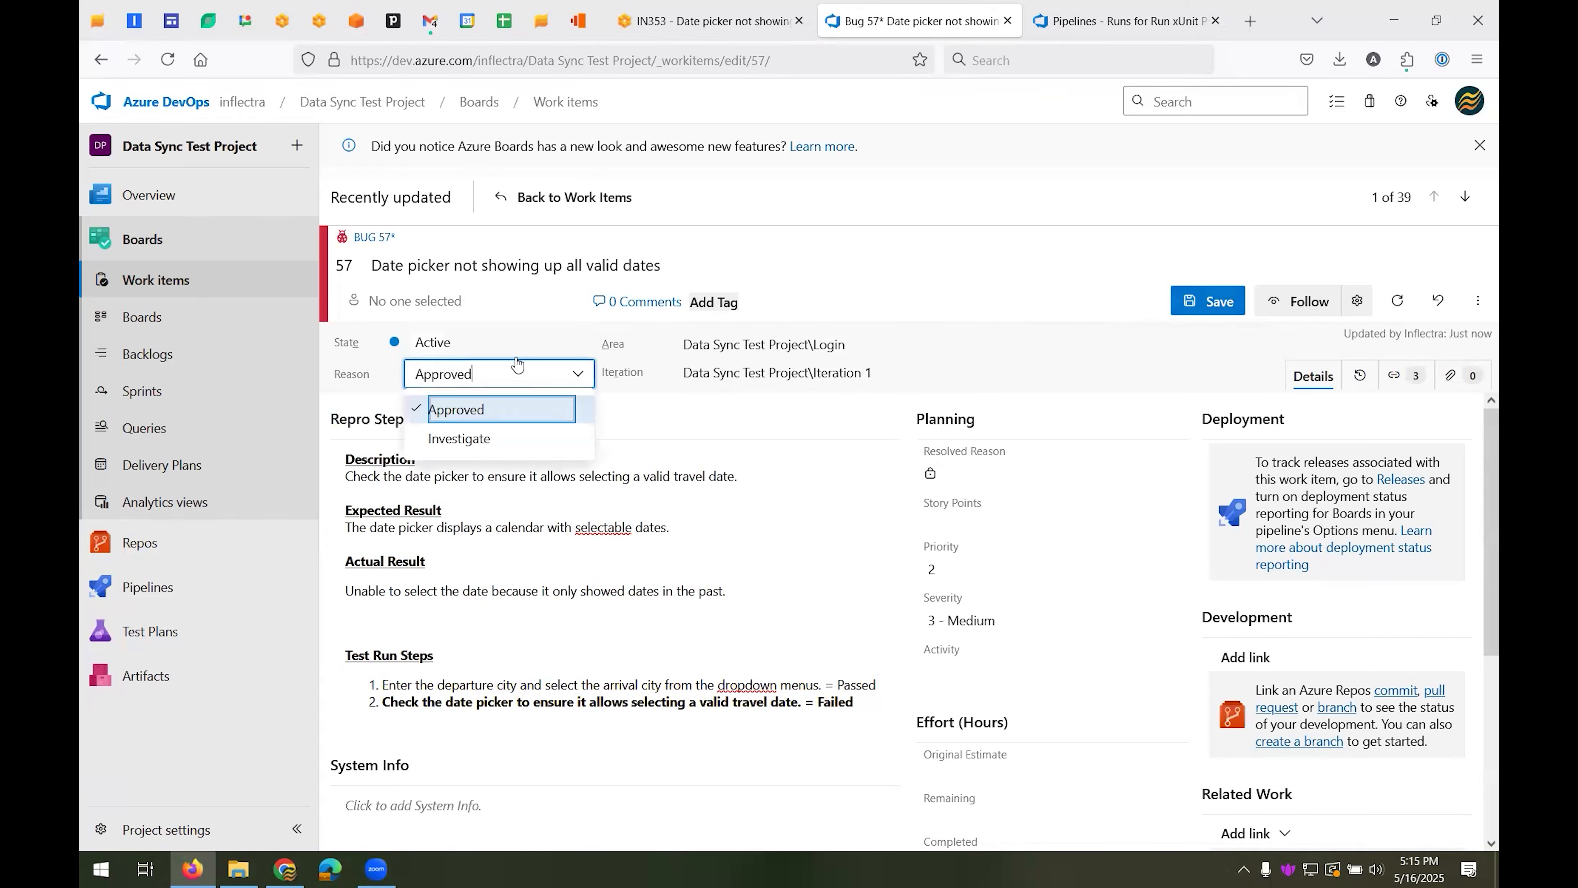
left_click(472, 302)
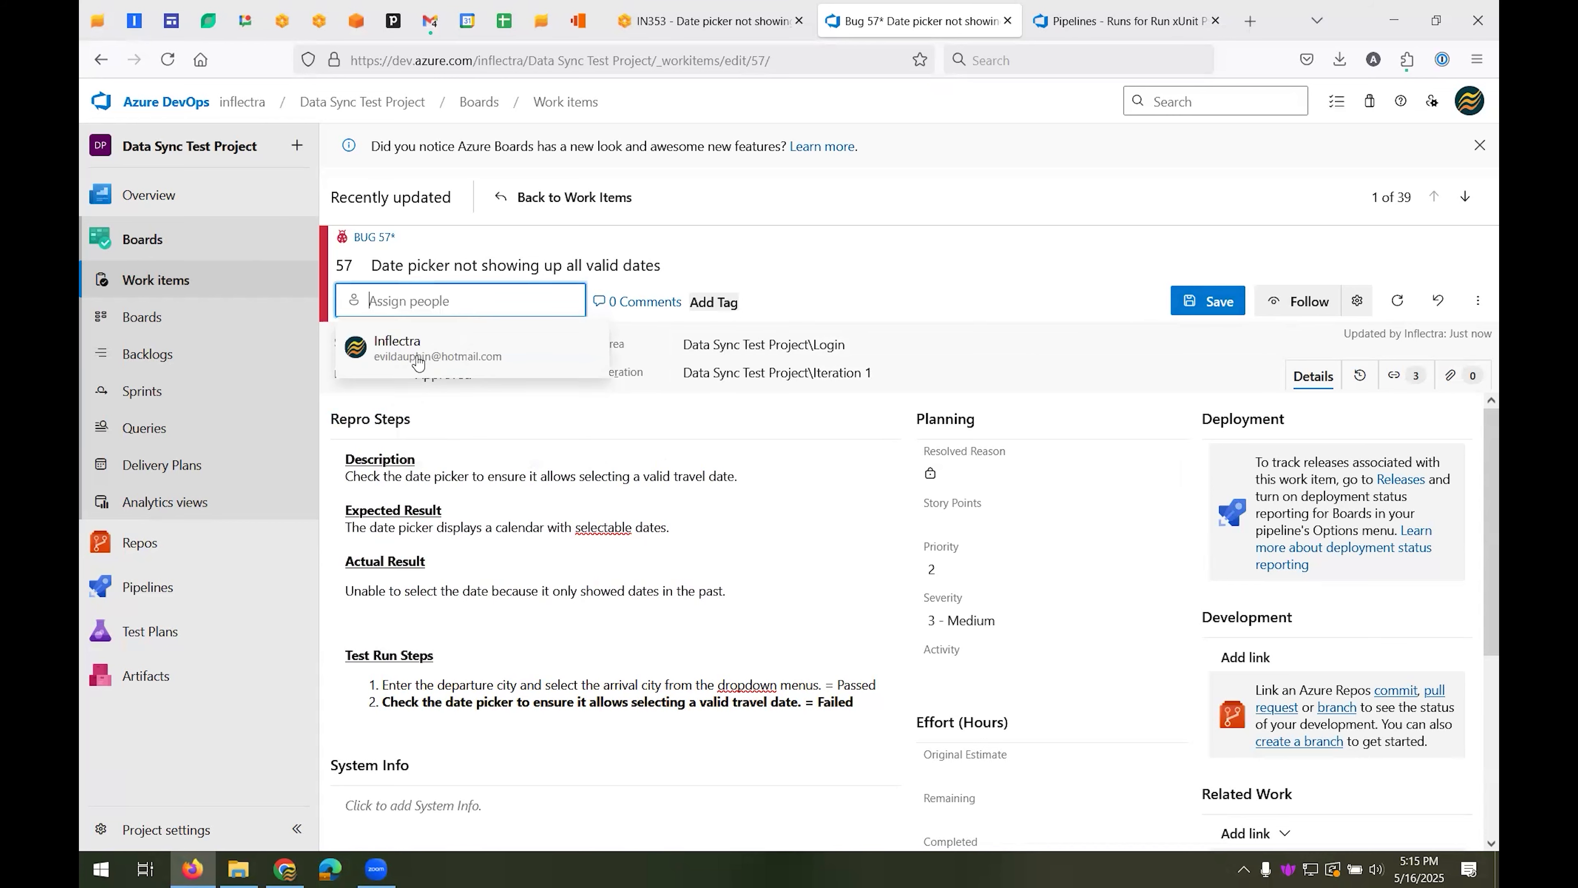
left_click(1201, 303)
Add the comment "Investigating" to bug 57's discussion and save it
scroll(448, 739, "down", 5)
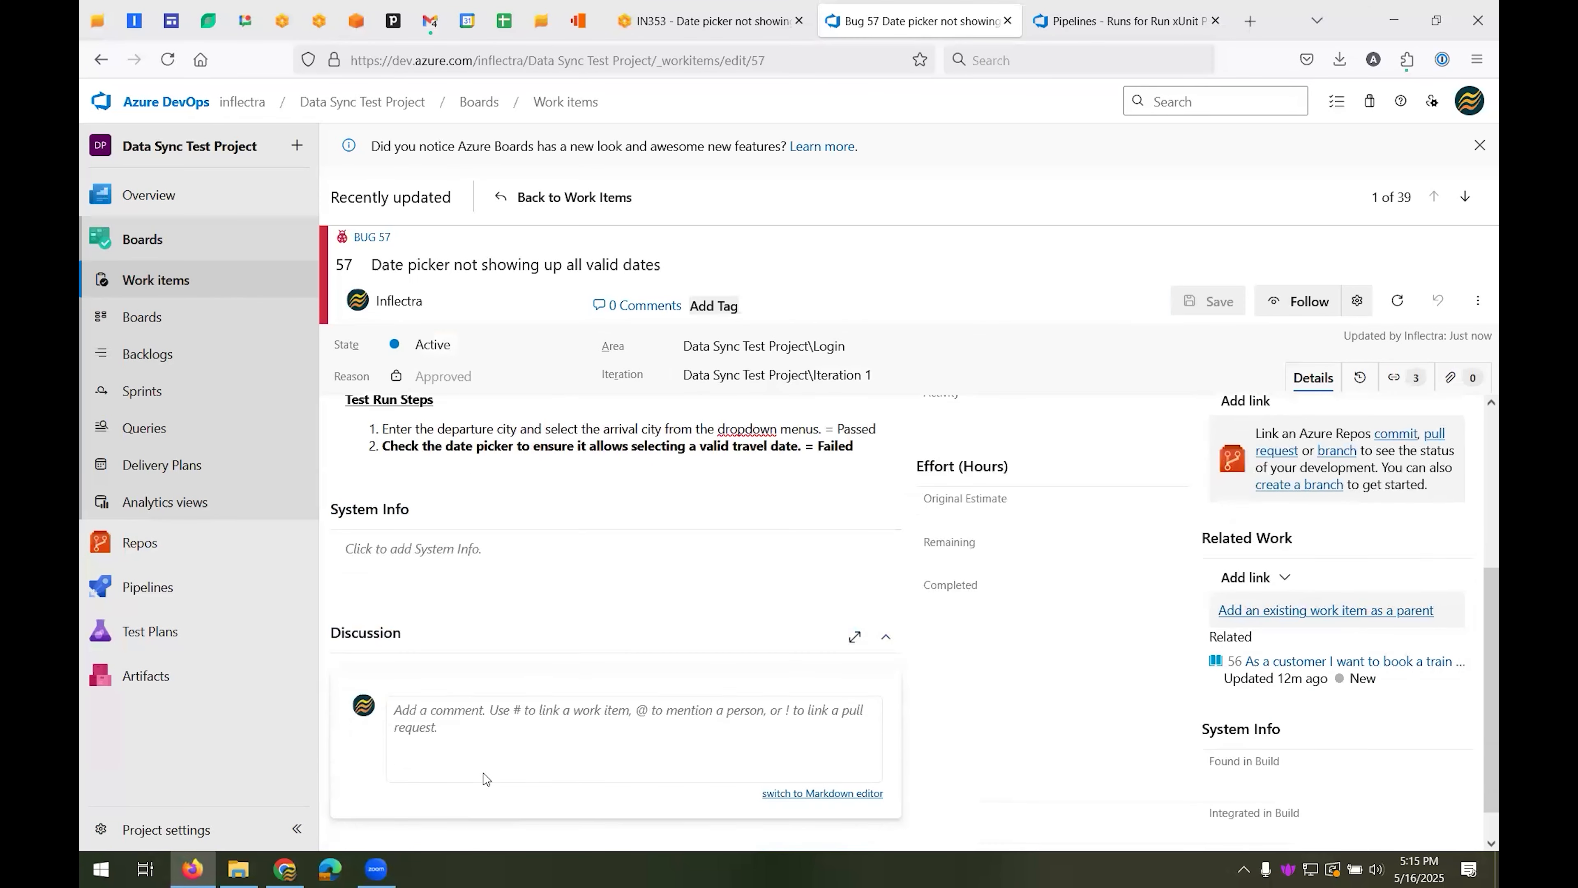
left_click(505, 694)
type("Investigating")
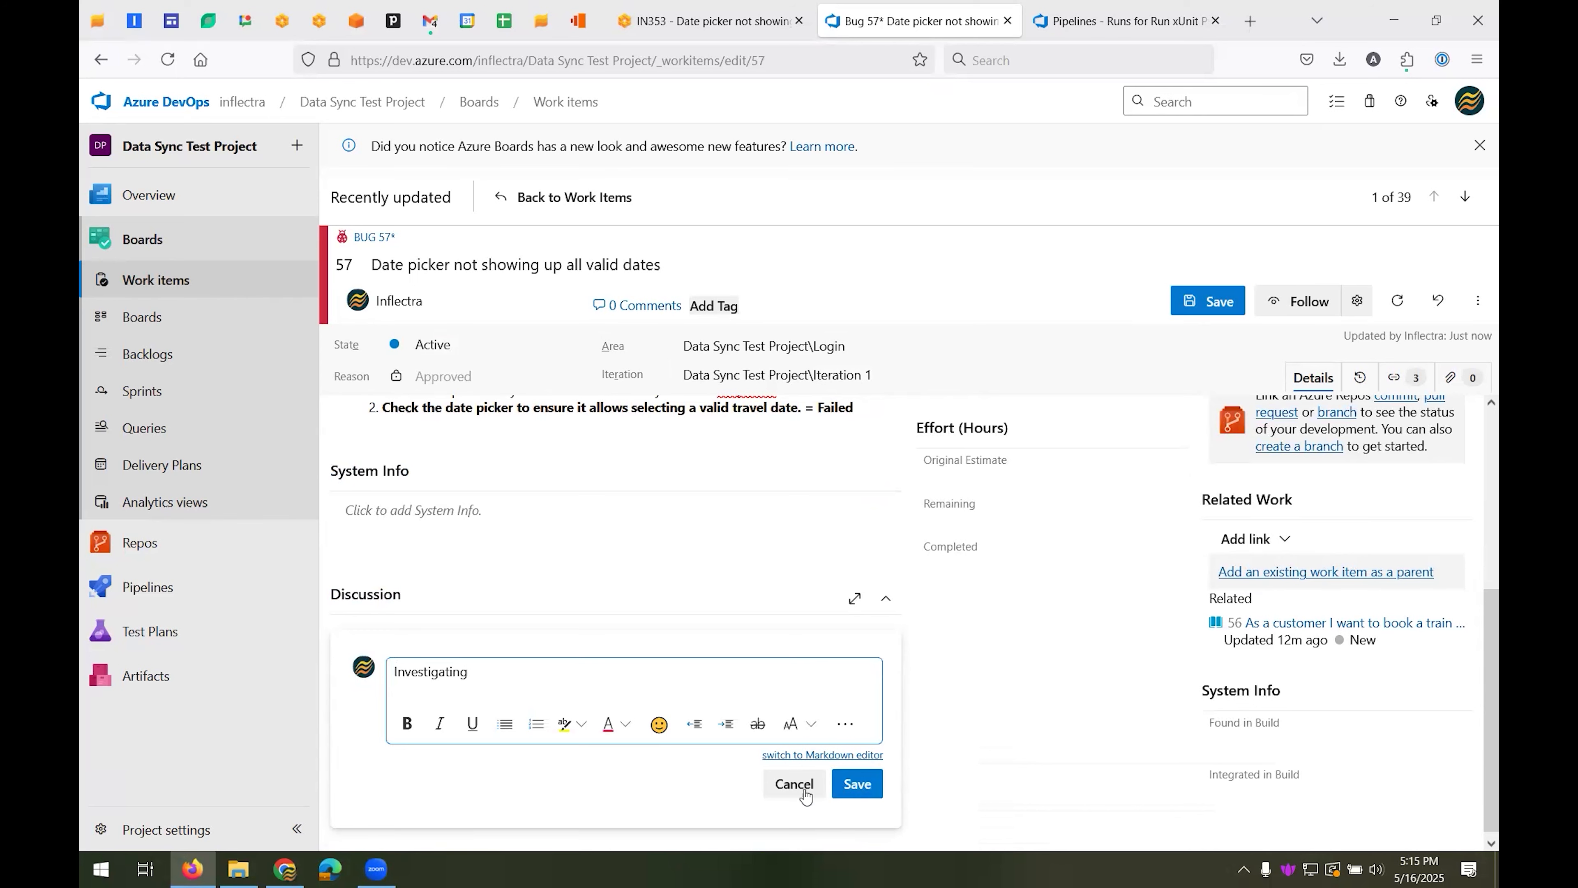
left_click(855, 784)
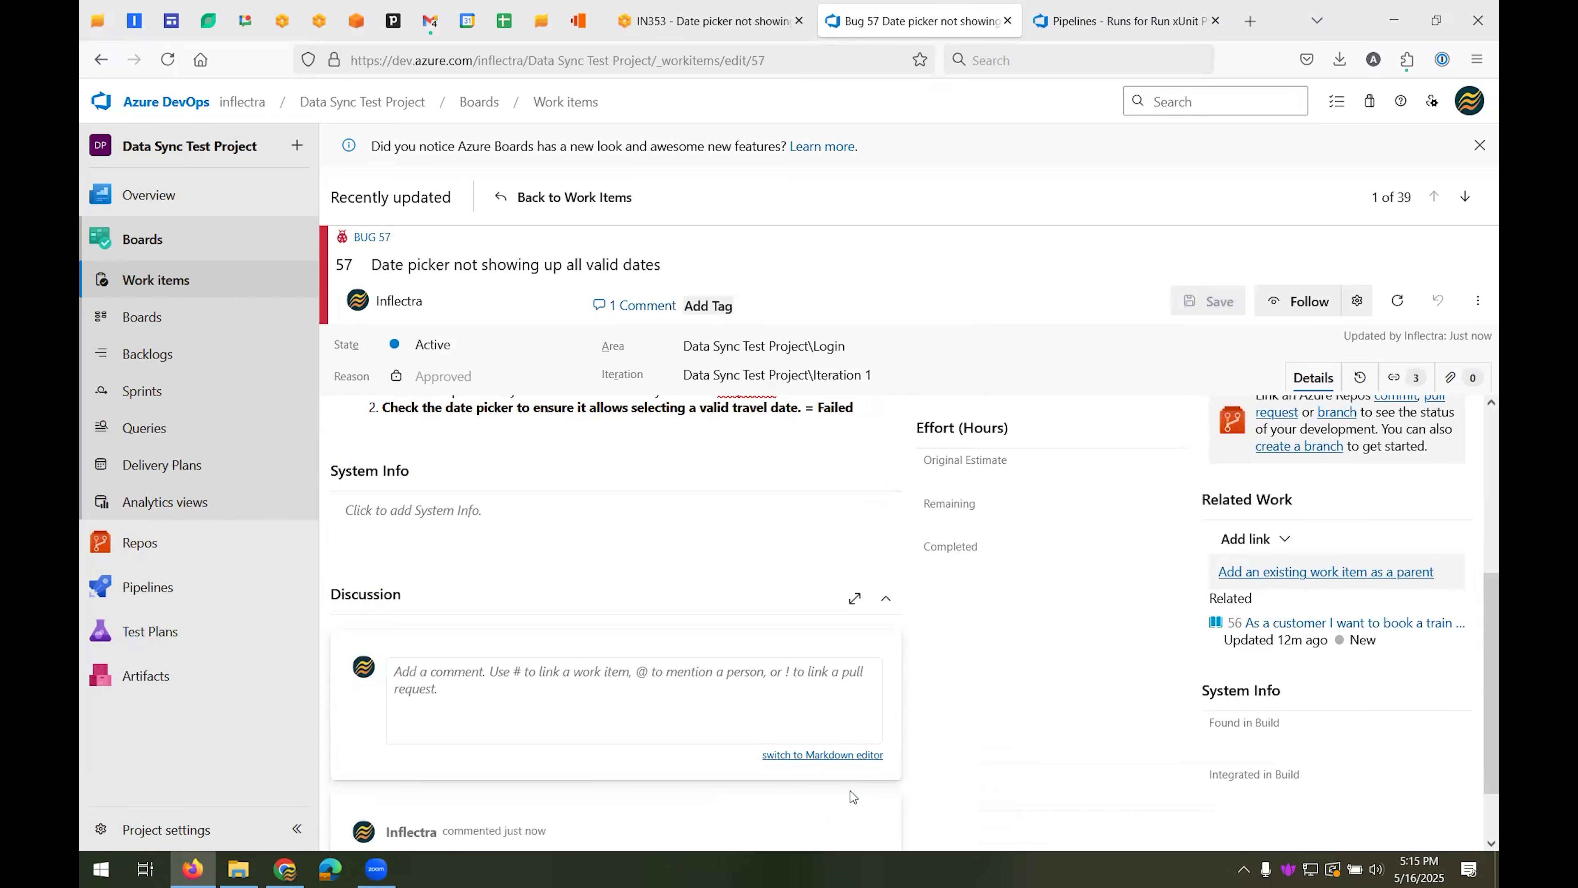
scroll(669, 659, "down", 1)
scroll(669, 659, "up", 5)
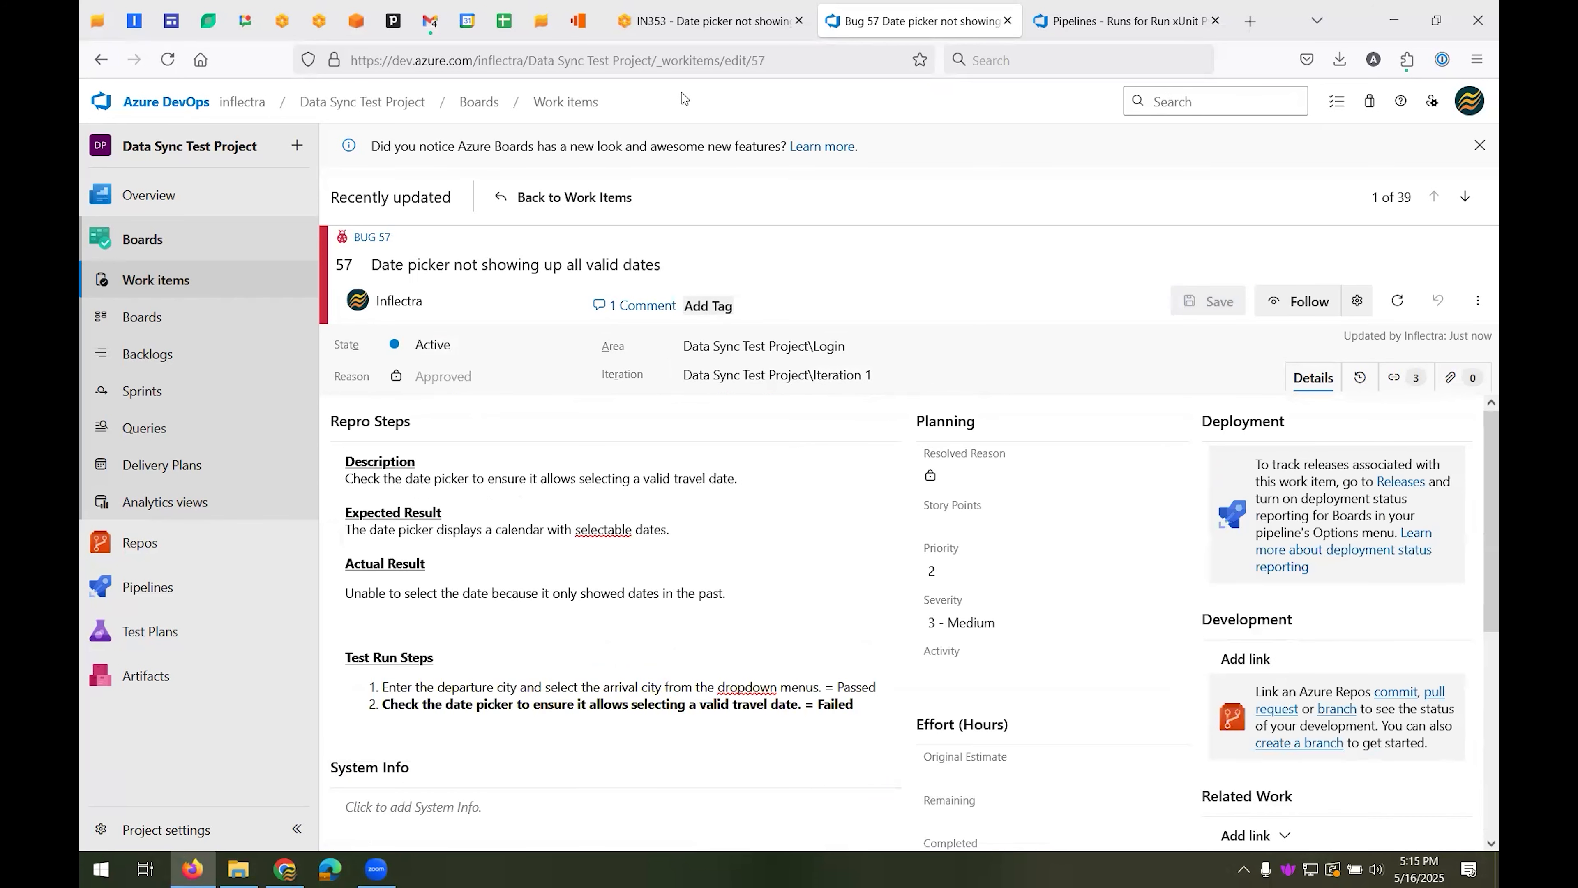
Switch back to SpiraPlan and check the status and available operations of incident IN:353
left_click(676, 31)
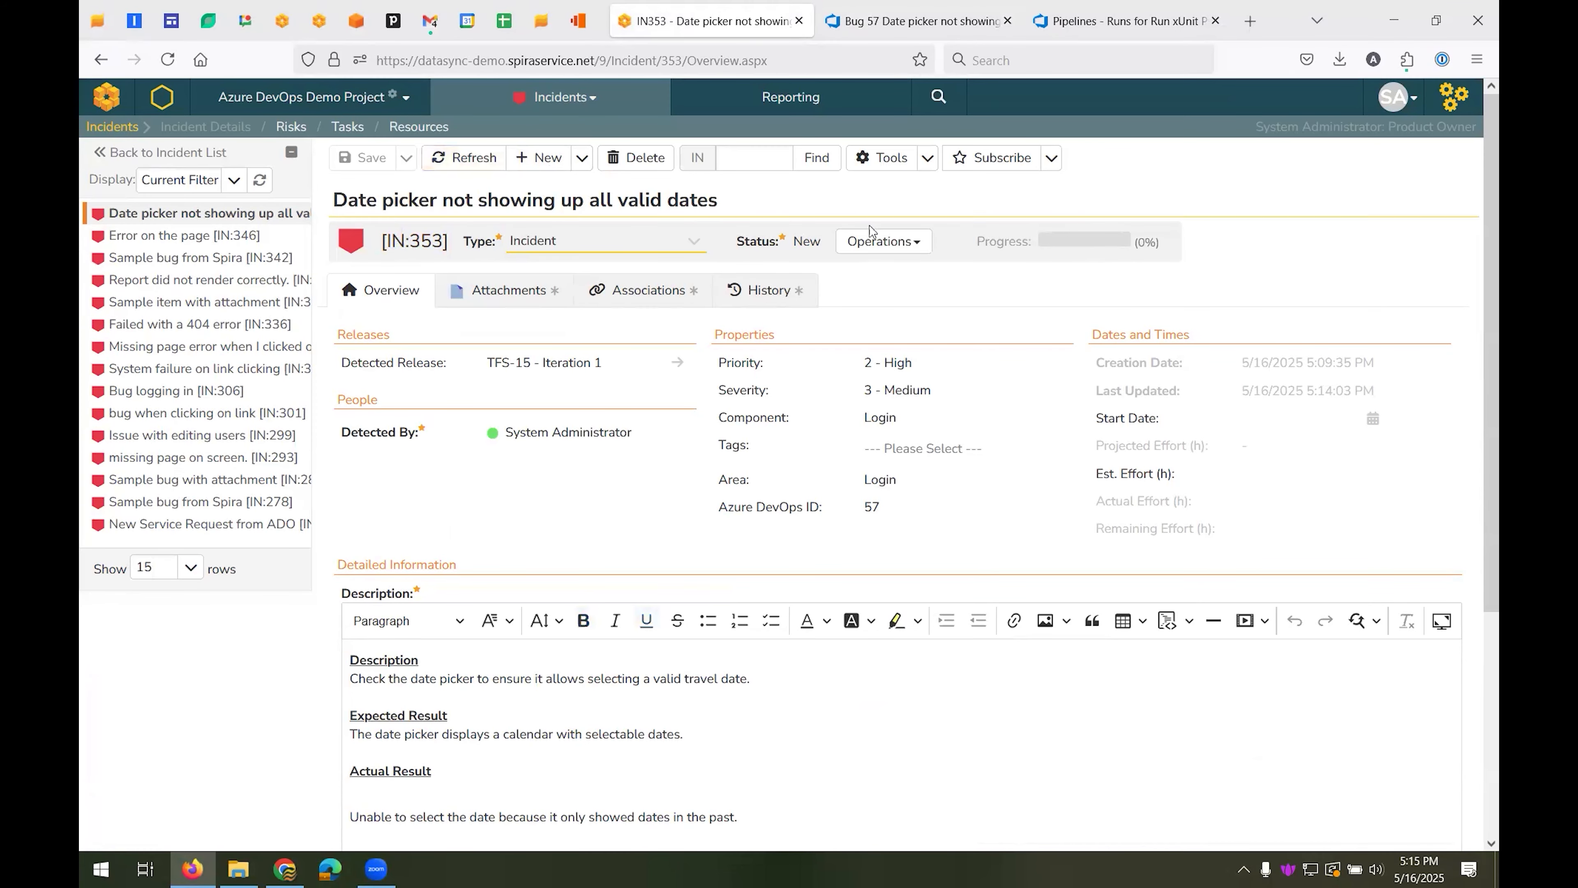
left_click(873, 242)
left_click(985, 199)
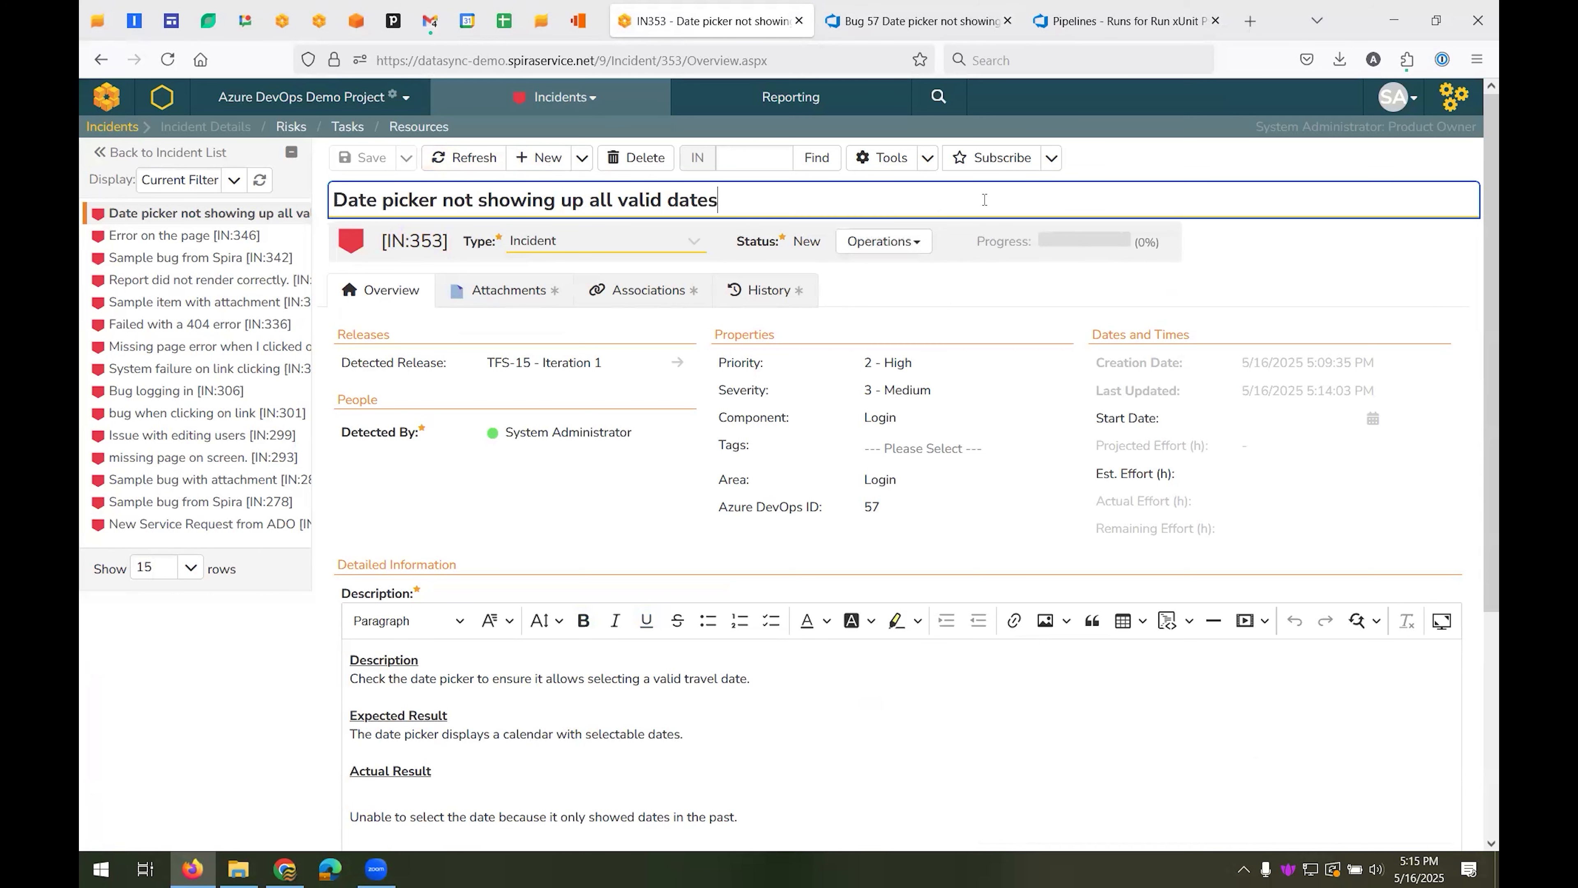